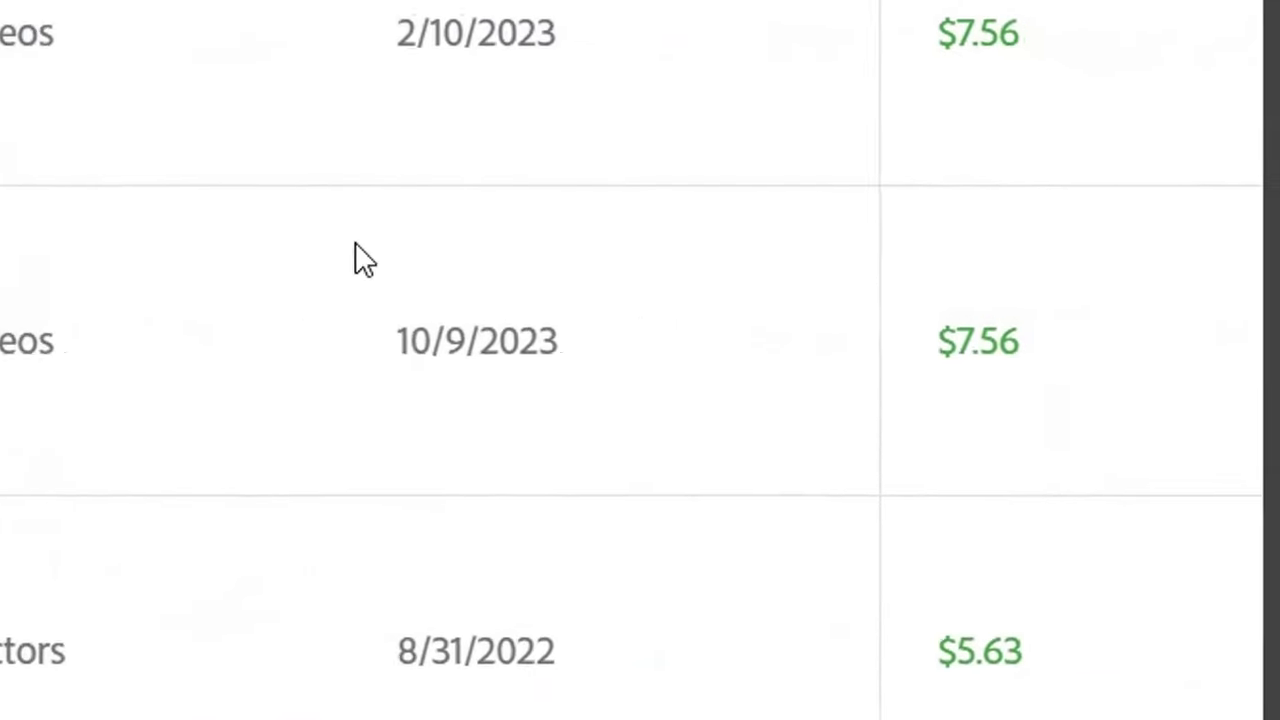
# Set the stroke colour to the near-white F7F7F7 in the Color Picker
pyautogui.click(80, 540)
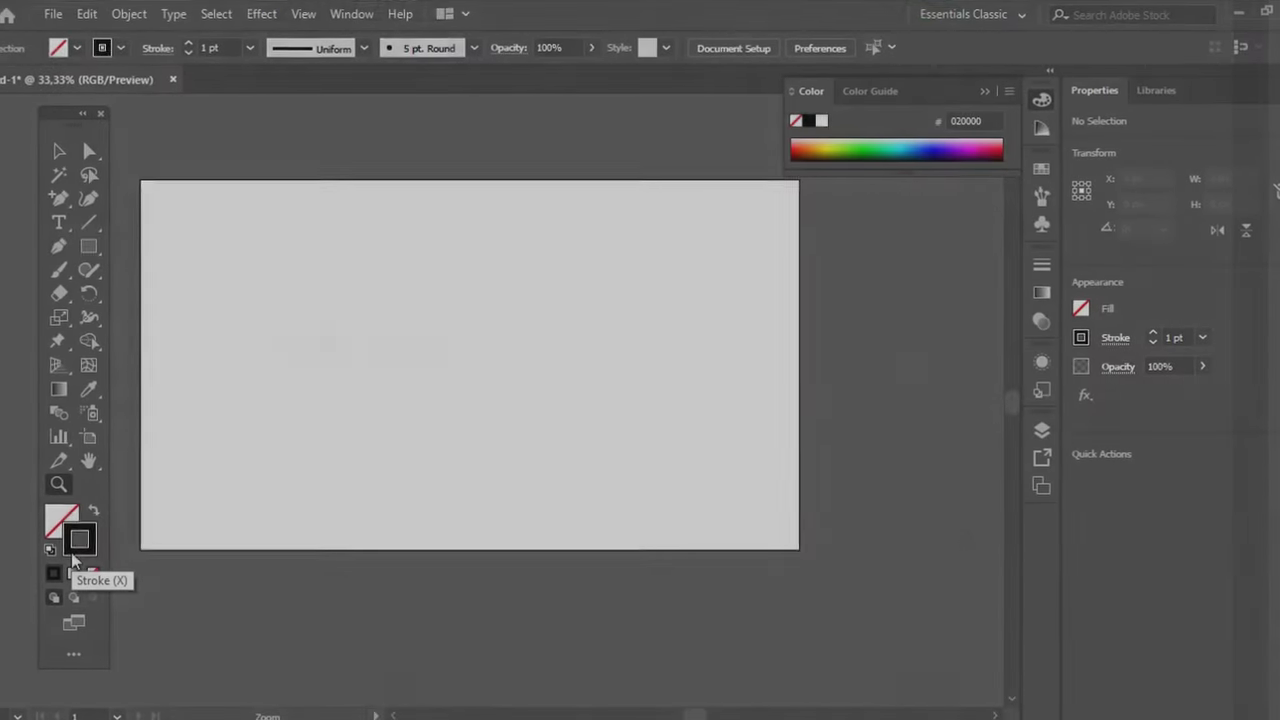
pyautogui.doubleClick(80, 540)
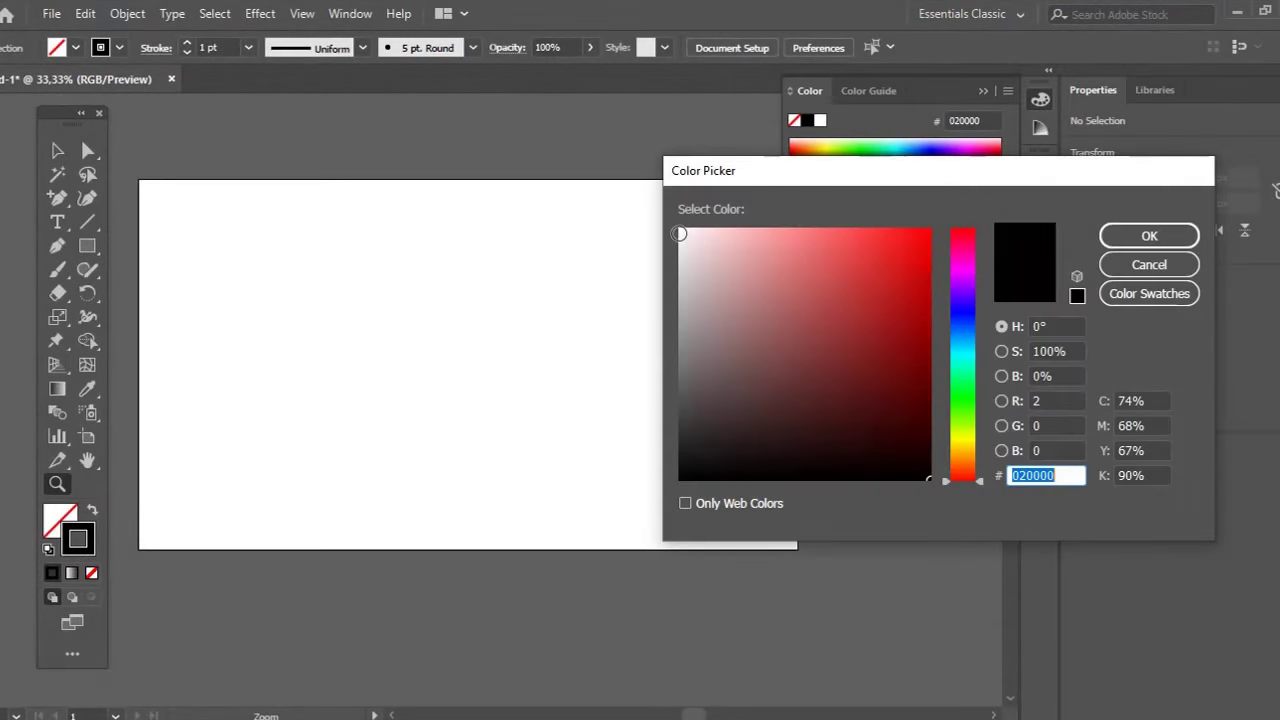
pyautogui.click(679, 233)
pyautogui.click(1149, 235)
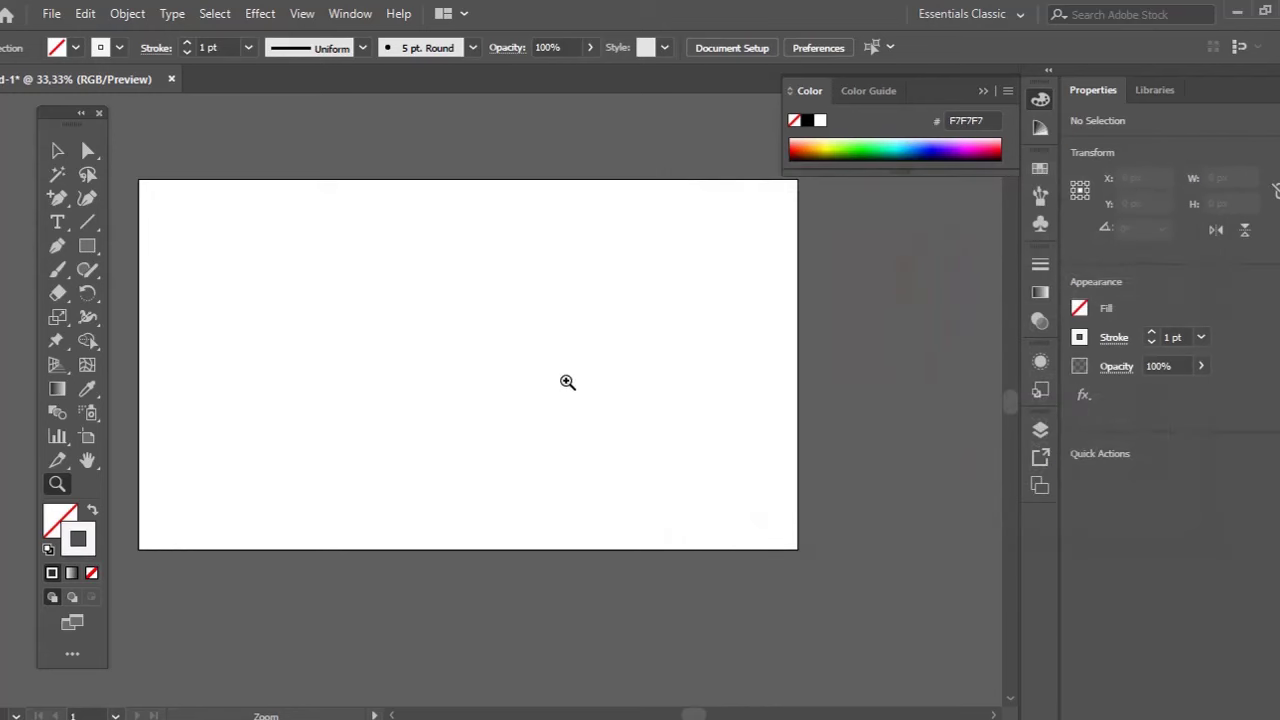
# Start a Pen path on the empty canvas beside the artboard, drawing the S-curved right edge of a ghost-like body
pyautogui.moveTo(585, 388); pyautogui.dragTo(324, 450)
pyautogui.click(606, 396)
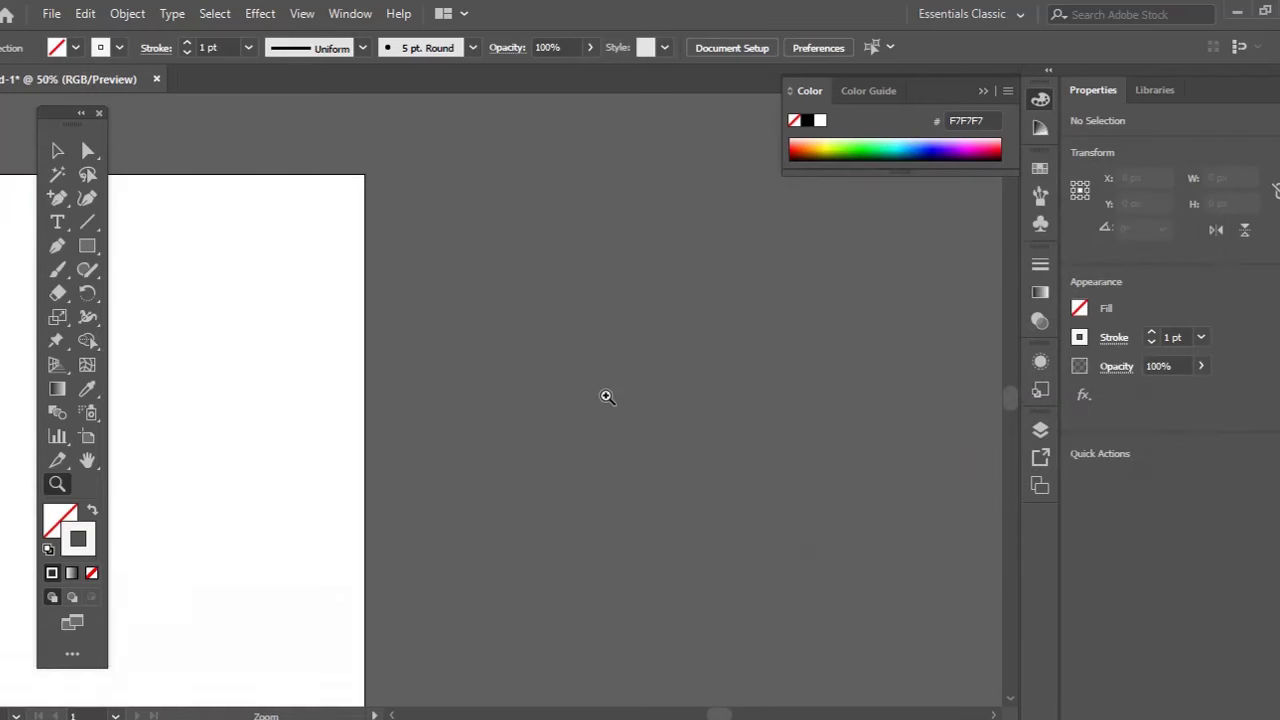
pyautogui.click(606, 381)
pyautogui.moveTo(607, 381); pyautogui.dragTo(516, 353)
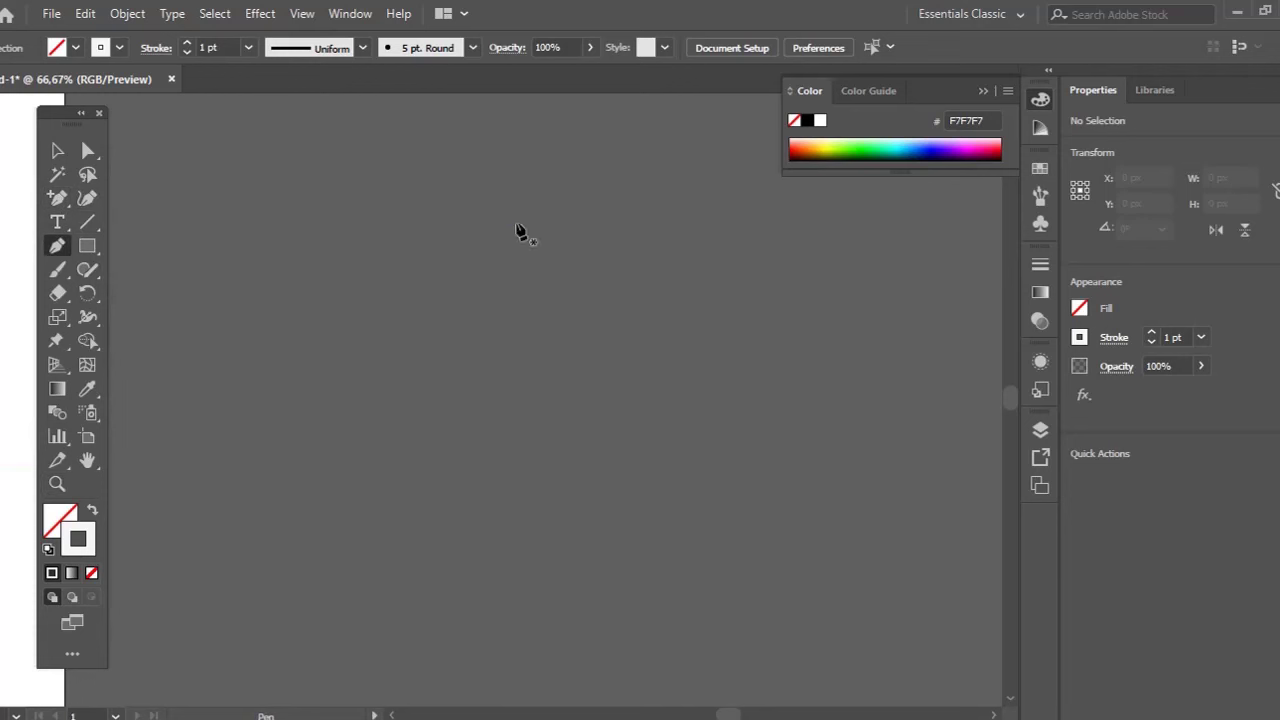
pyautogui.moveTo(578, 226); pyautogui.dragTo(582, 223)
pyautogui.moveTo(565, 423); pyautogui.dragTo(530, 461)
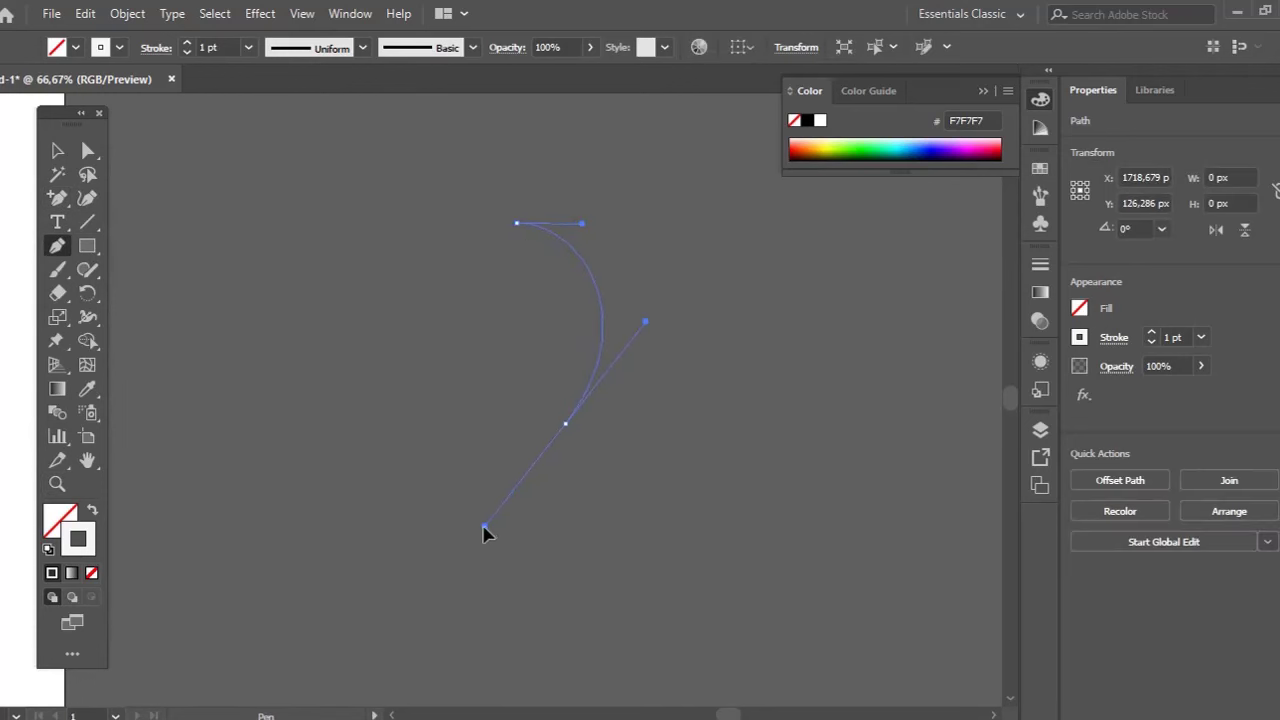
pyautogui.moveTo(483, 533); pyautogui.dragTo(484, 530)
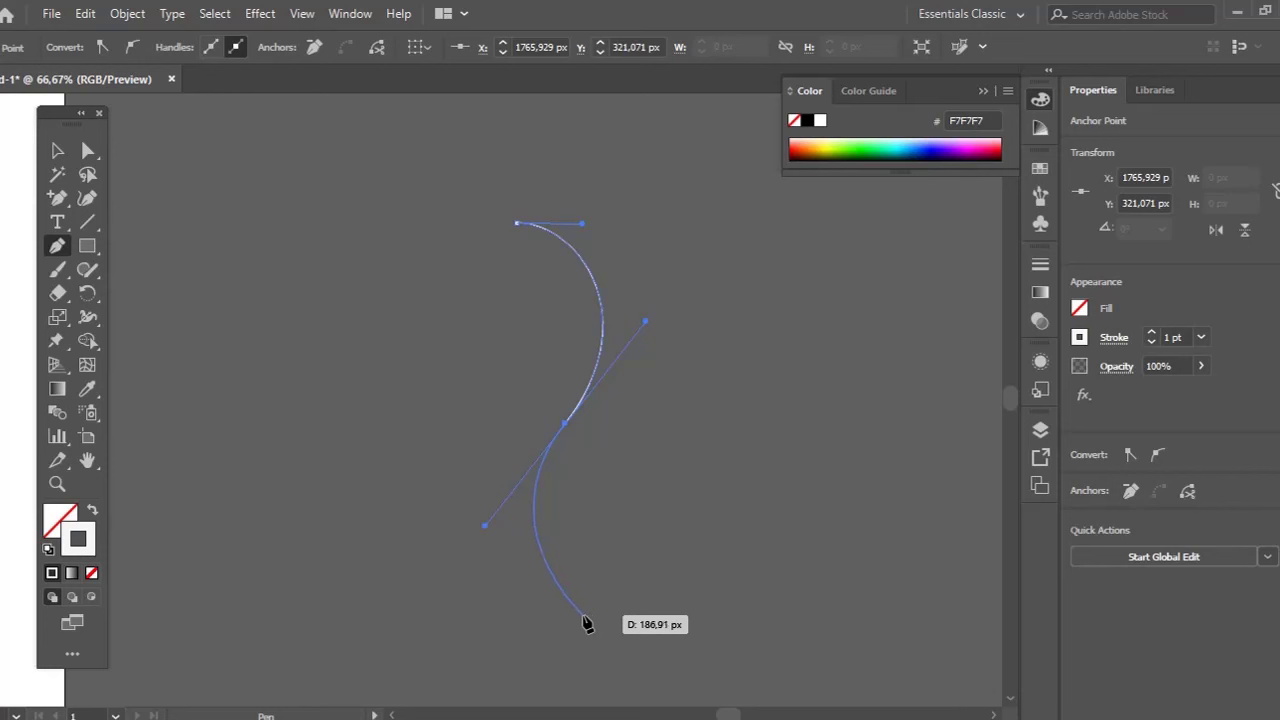
# Continue the path into a ragged lower edge of curved pointed tails, ending with one long tail on the left
pyautogui.moveTo(510, 551); pyautogui.dragTo(544, 595)
pyautogui.scroll(-2, 512, 560)
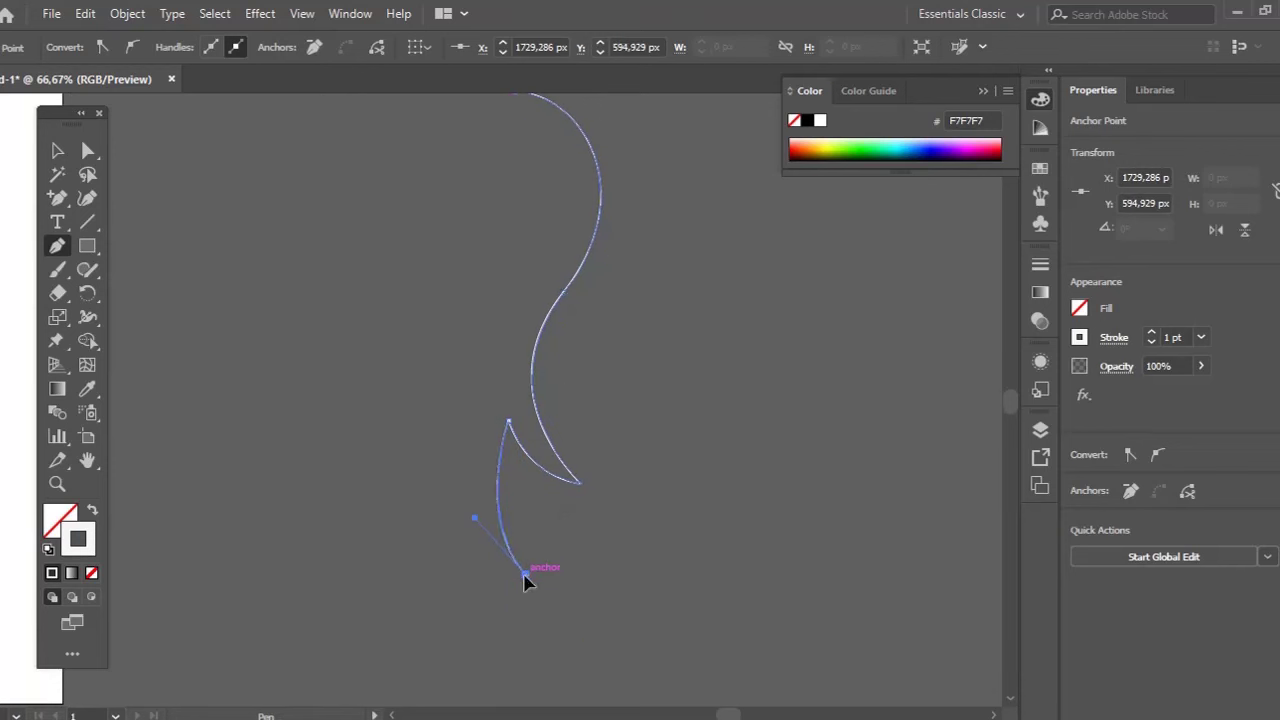
pyautogui.moveTo(451, 426); pyautogui.dragTo(472, 353)
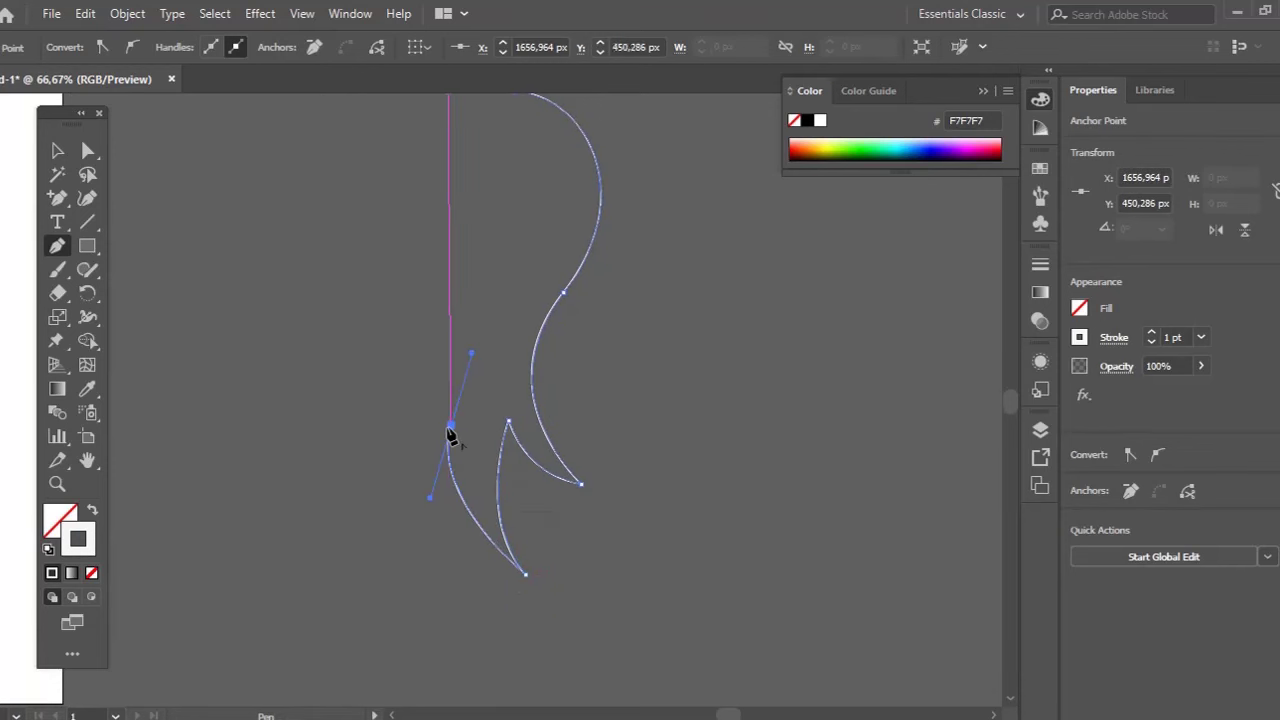
pyautogui.hotkey('ctrl', 'z')
pyautogui.moveTo(447, 428); pyautogui.dragTo(465, 351)
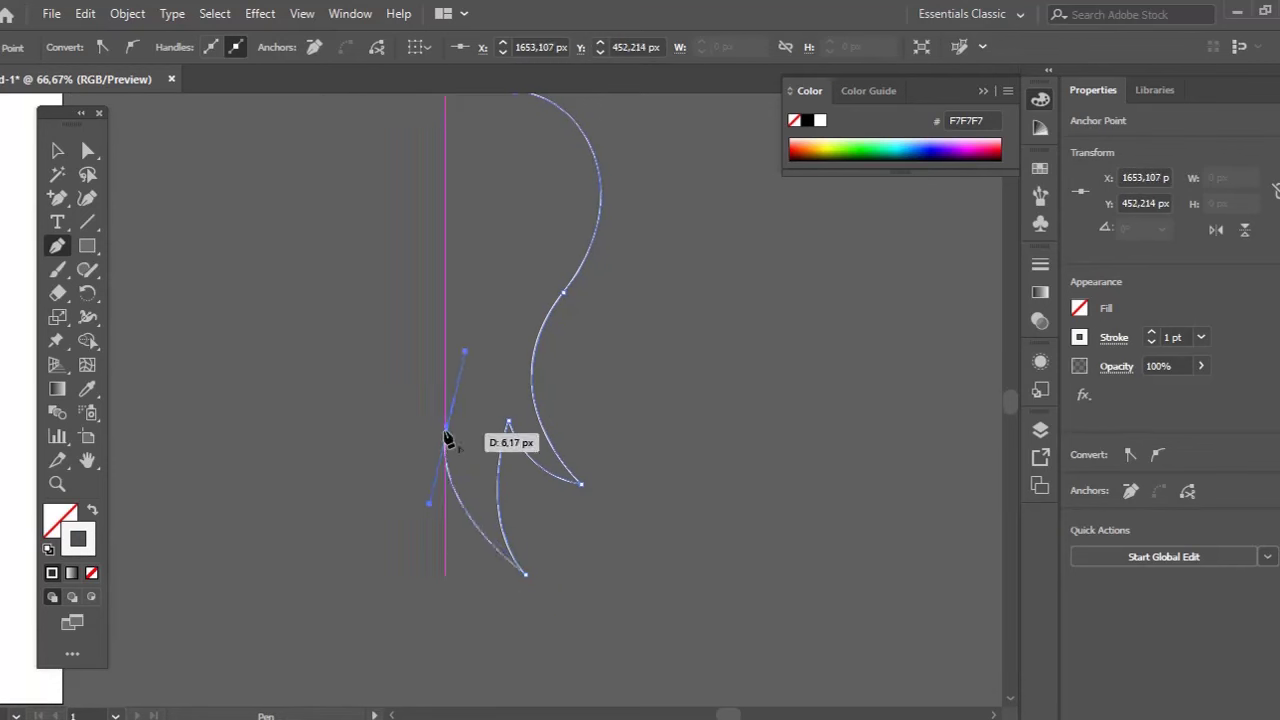
pyautogui.click(447, 429)
pyautogui.moveTo(415, 531)
pyautogui.mouseDown()
pyautogui.moveTo(435, 588)
pyautogui.moveTo(418, 540)
pyautogui.mouseUp()
pyautogui.moveTo(397, 423); pyautogui.dragTo(425, 362)
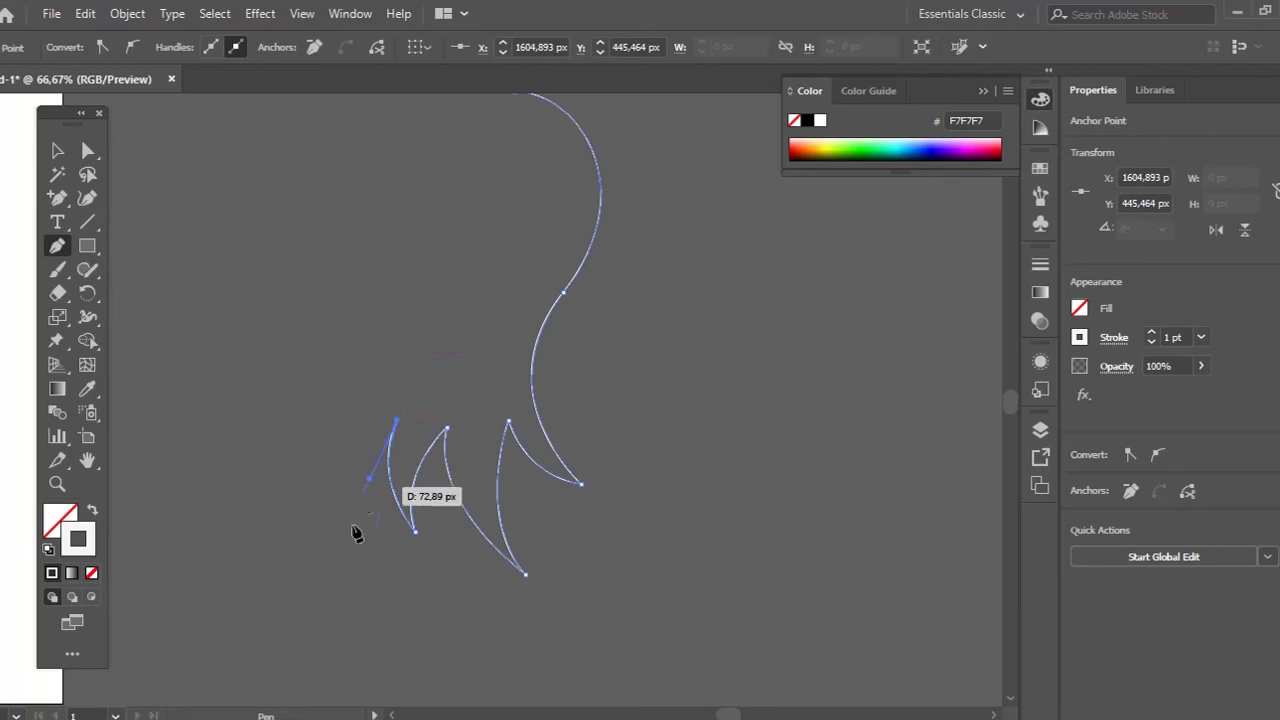
pyautogui.moveTo(388, 616); pyautogui.dragTo(455, 686)
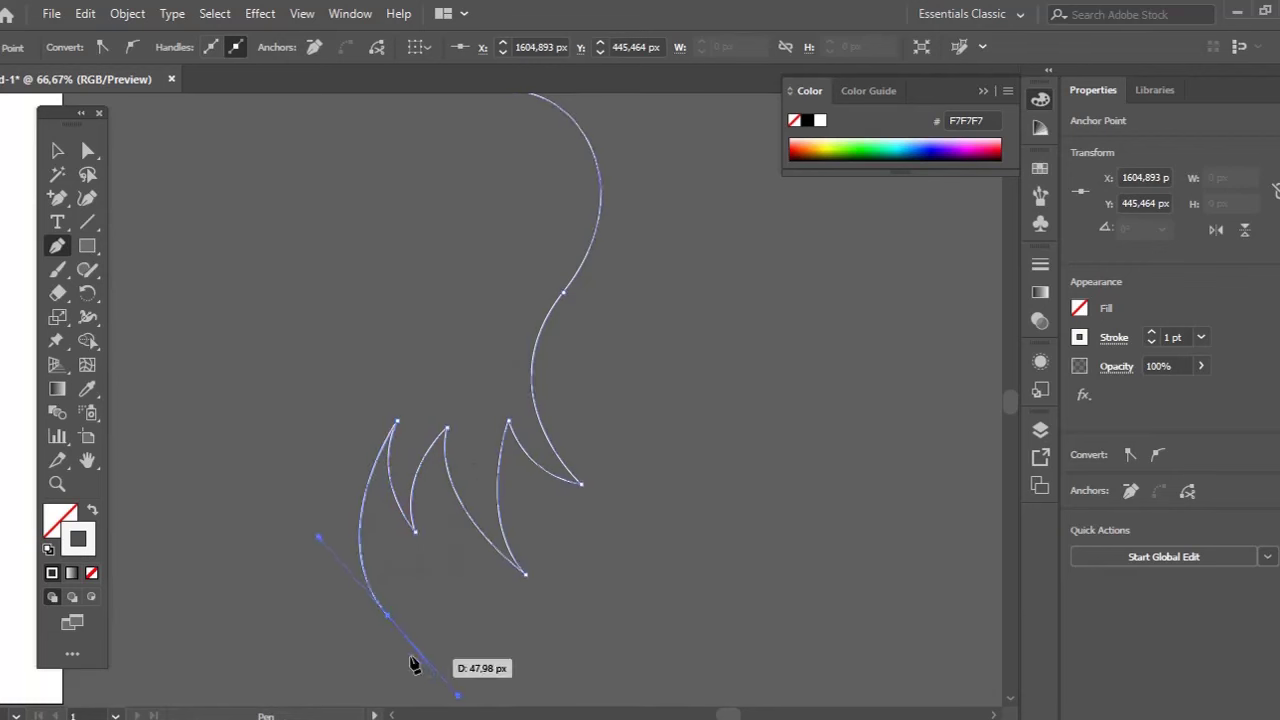
# Draw the long curved left side up from the last tail and close the path at the top starting point
pyautogui.moveTo(340, 538); pyautogui.dragTo(249, 660)
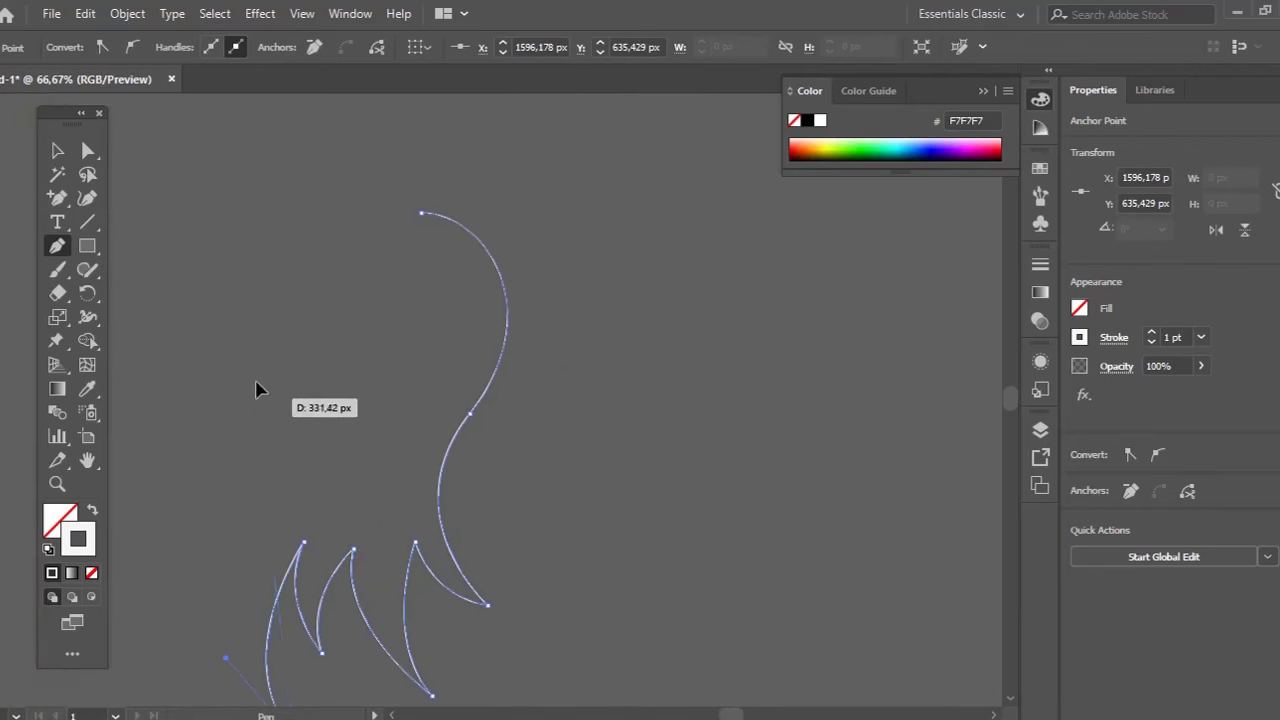
pyautogui.moveTo(253, 394); pyautogui.dragTo(315, 247)
pyautogui.moveTo(225, 329); pyautogui.dragTo(370, 288)
pyautogui.hotkey('ctrl', 'z')
pyautogui.moveTo(358, 338); pyautogui.dragTo(370, 250)
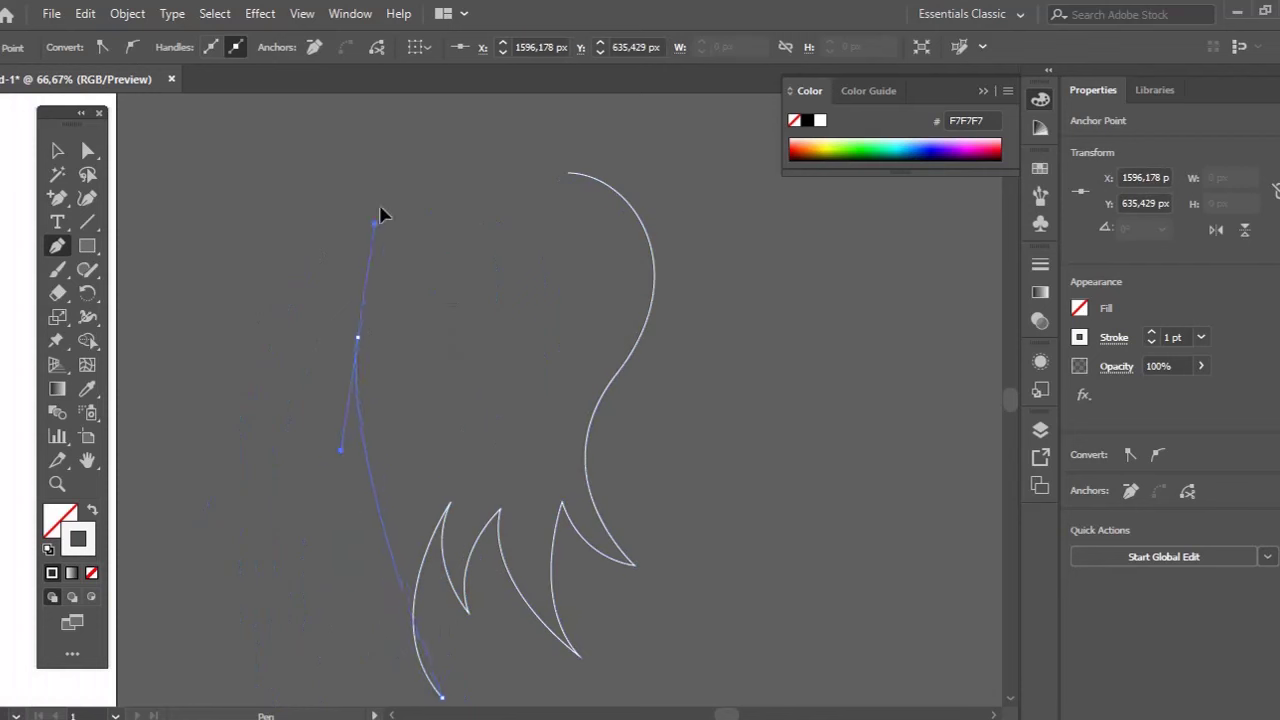
pyautogui.moveTo(415, 162); pyautogui.dragTo(372, 347)
pyautogui.moveTo(568, 174); pyautogui.dragTo(597, 175)
# Raise the body's top anchor to about Y 56 px and bulge the upper right curve outward with its direction handle
pyautogui.press('z')
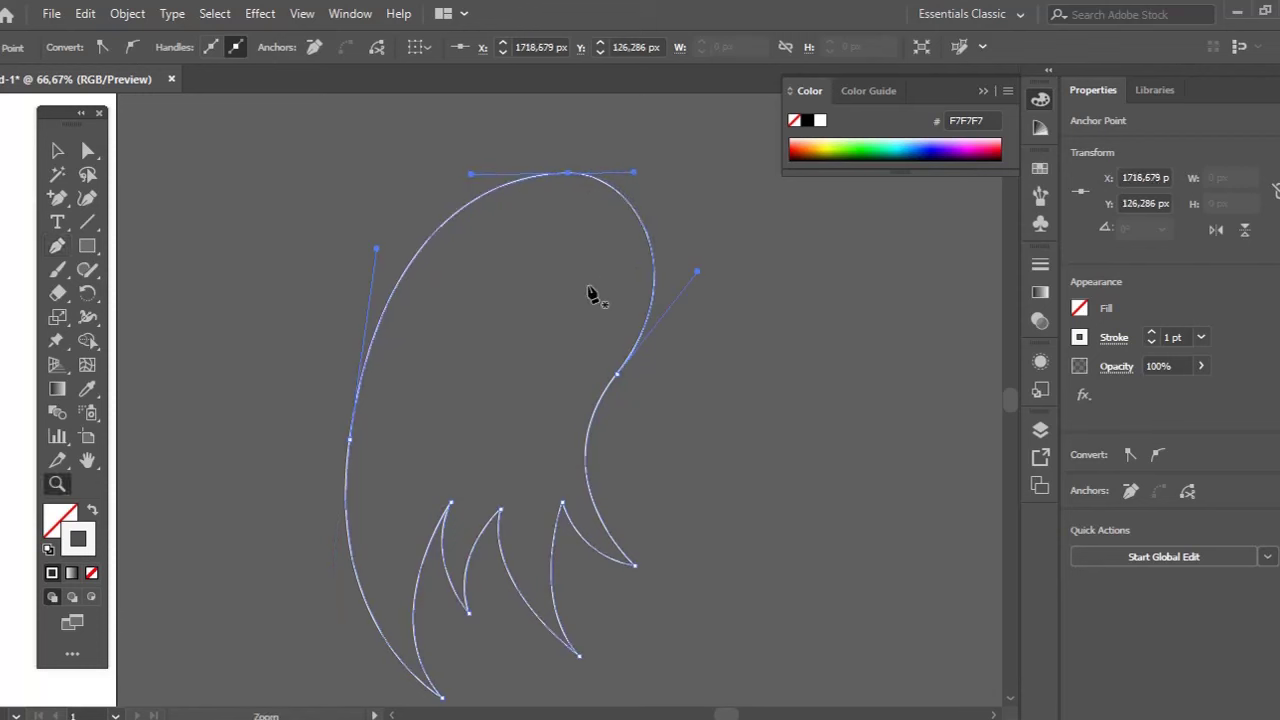
pyautogui.keyDown('alt'); pyautogui.click(568, 305); pyautogui.keyUp('alt')
pyautogui.press('a')
pyautogui.click(345, 282)
pyautogui.moveTo(345, 287); pyautogui.dragTo(629, 428)
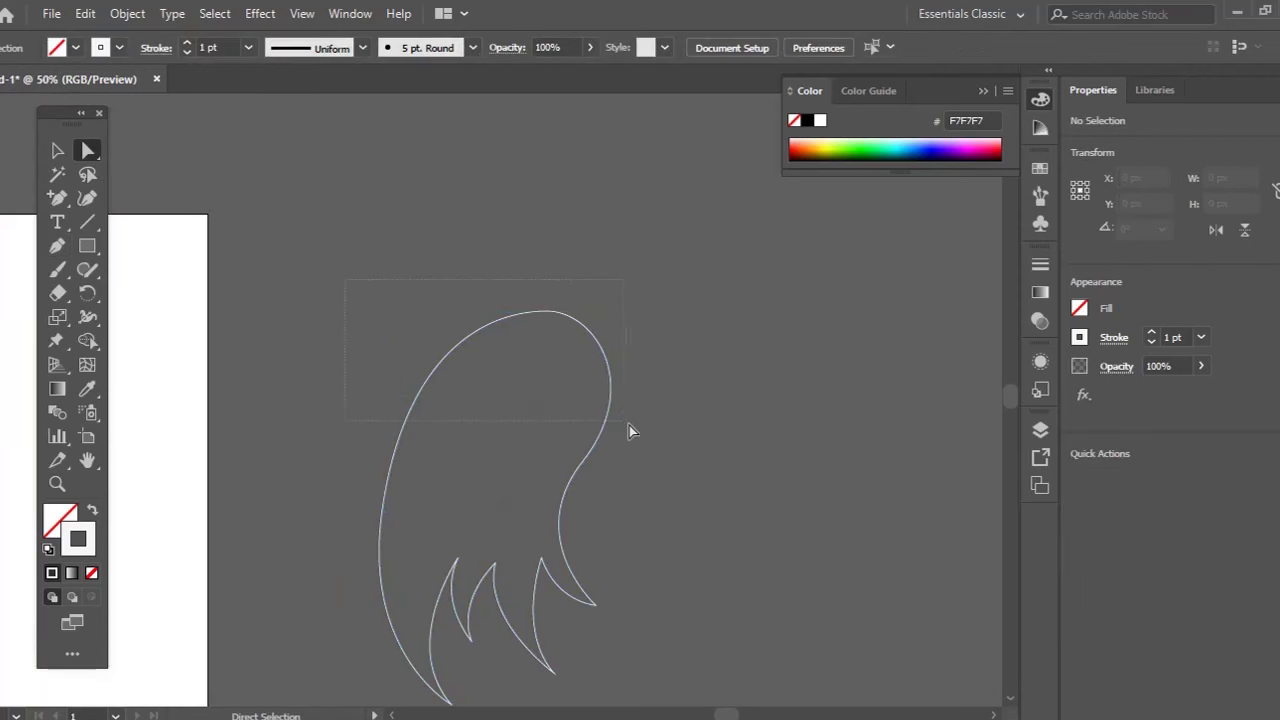
pyautogui.moveTo(545, 316); pyautogui.dragTo(552, 261)
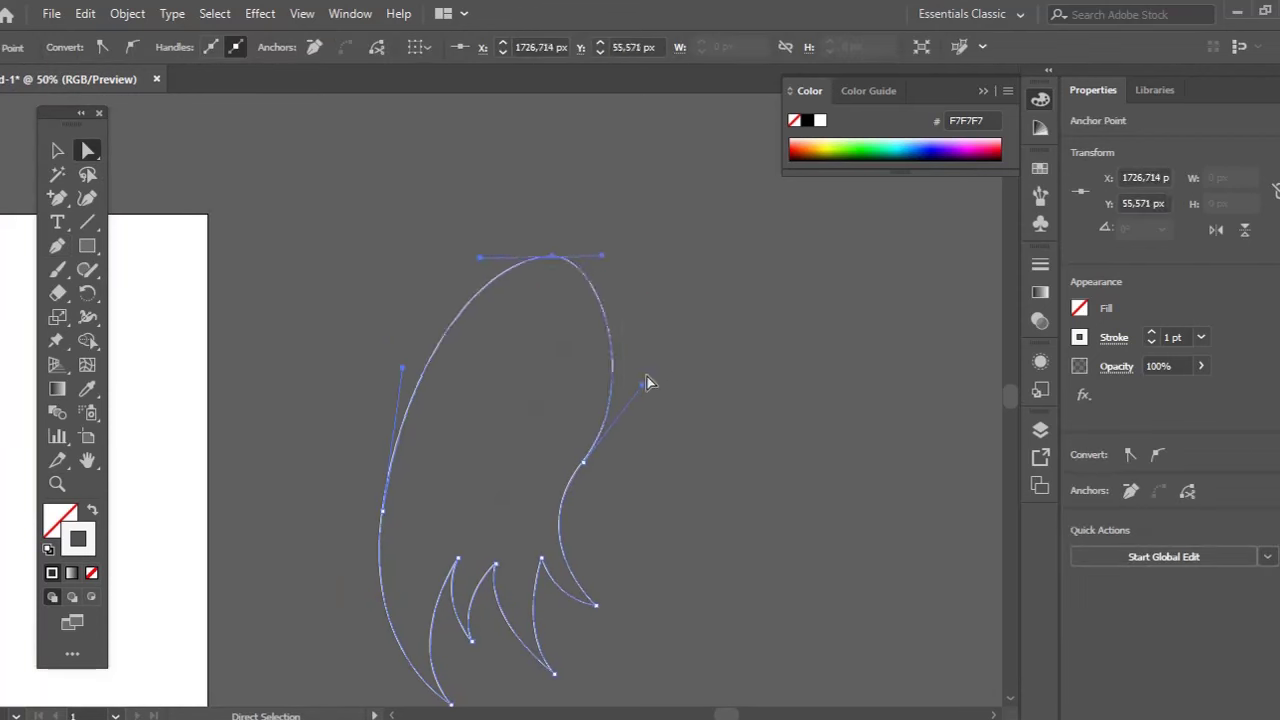
pyautogui.moveTo(697, 333); pyautogui.dragTo(689, 323)
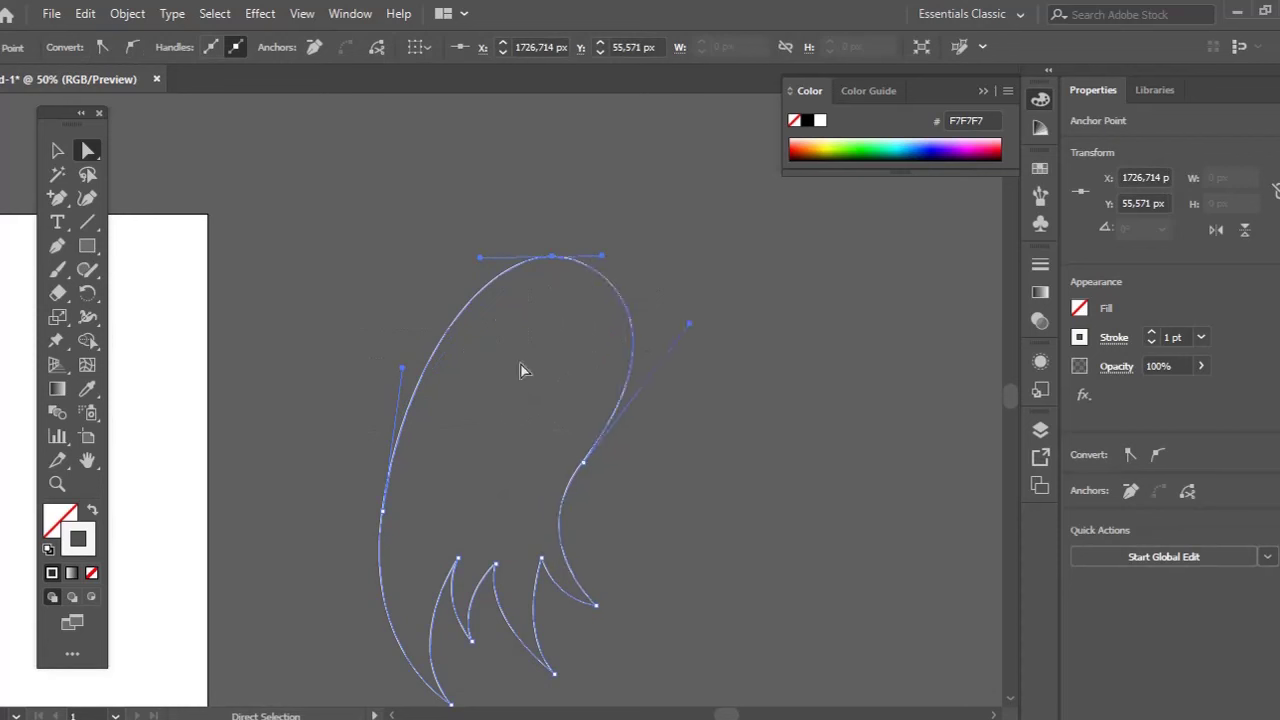
# Reposition the body's left-side anchor to about X 1503, Y 360 px and make its handles near vertical for a fuller curve
pyautogui.moveTo(385, 509); pyautogui.dragTo(384, 459)
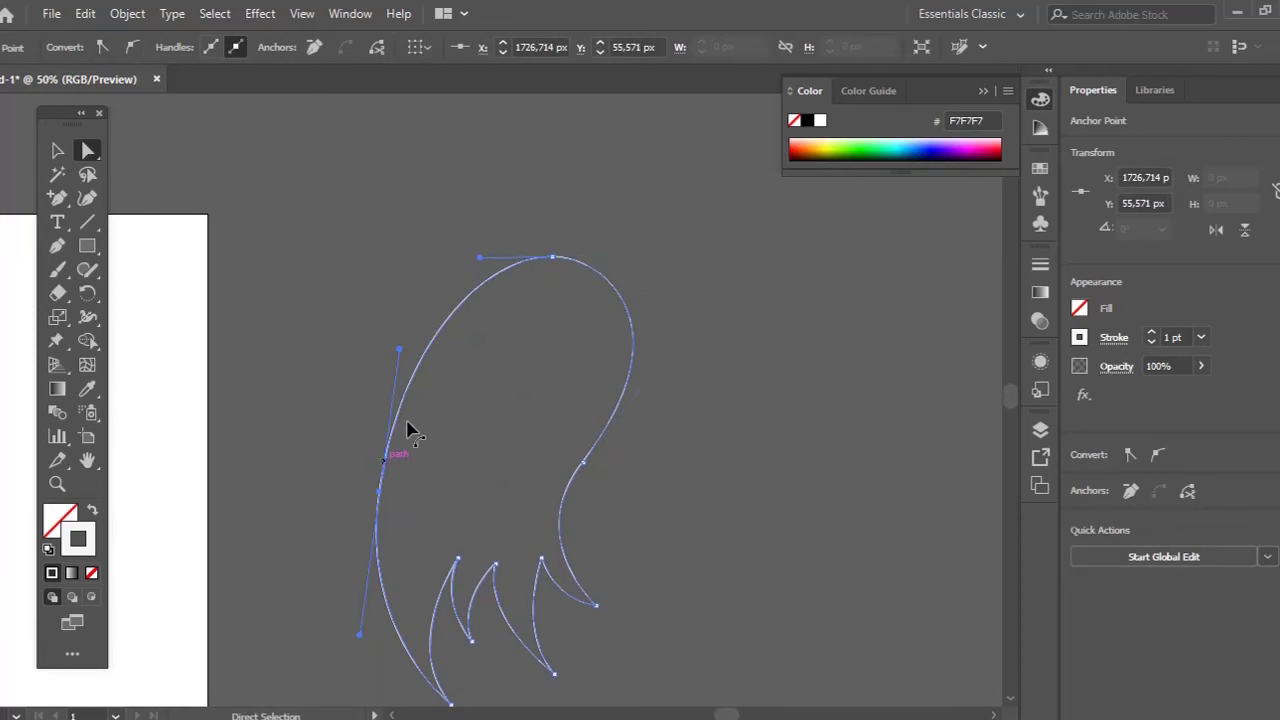
pyautogui.click(393, 360)
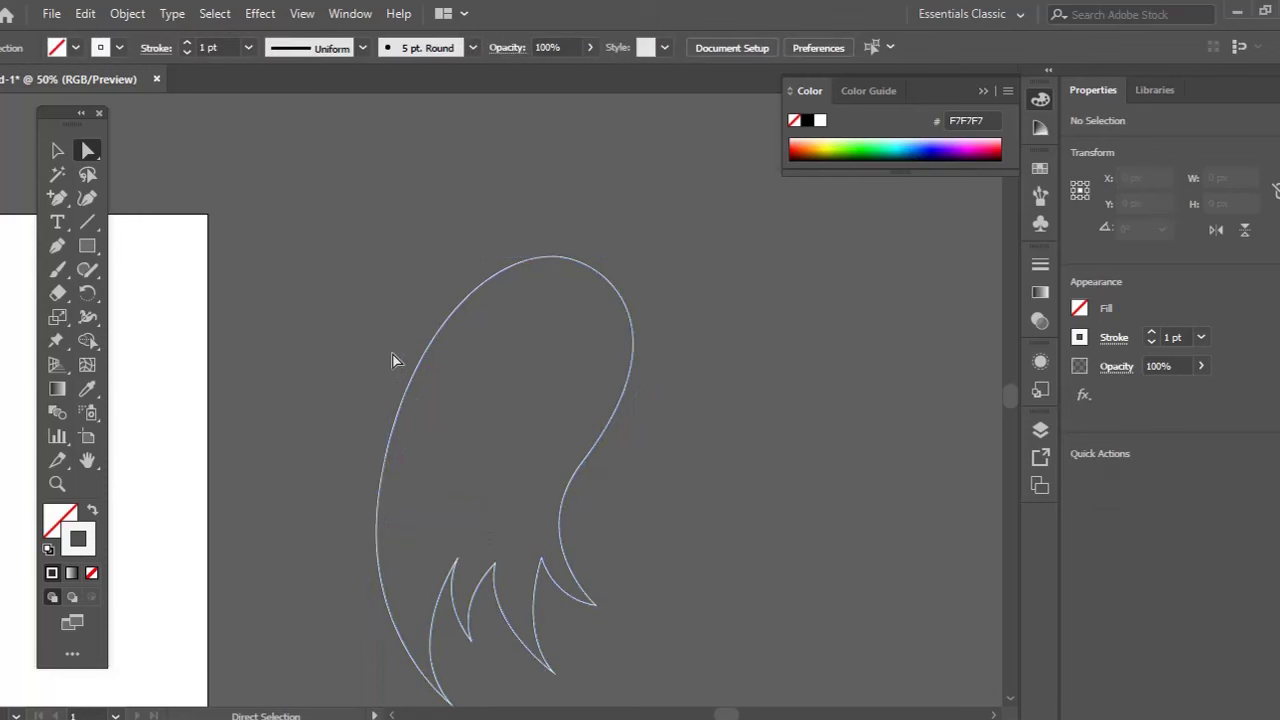
pyautogui.click(382, 478)
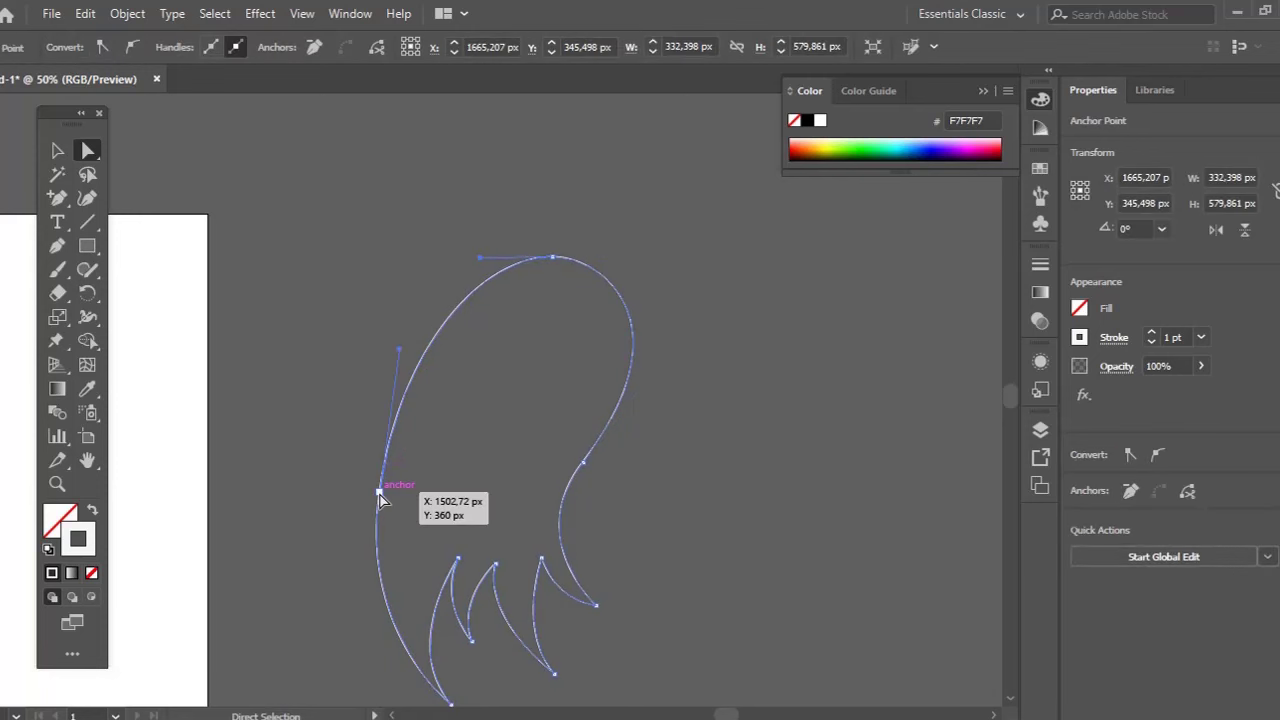
pyautogui.click(379, 492)
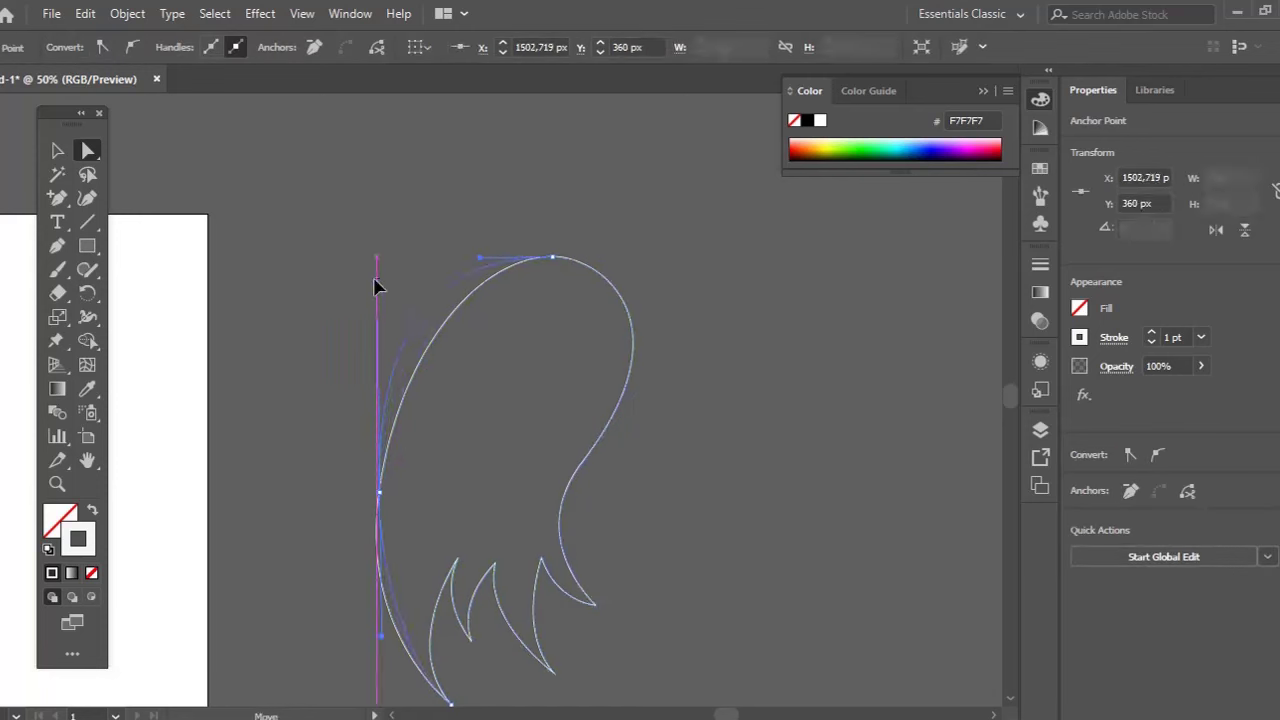
pyautogui.moveTo(374, 287); pyautogui.dragTo(383, 309)
pyautogui.moveTo(463, 377); pyautogui.dragTo(457, 323)
# Move the longest lower tail's tip to about X 1612, Y 629 px and adjust its curve handle
pyautogui.click(445, 650)
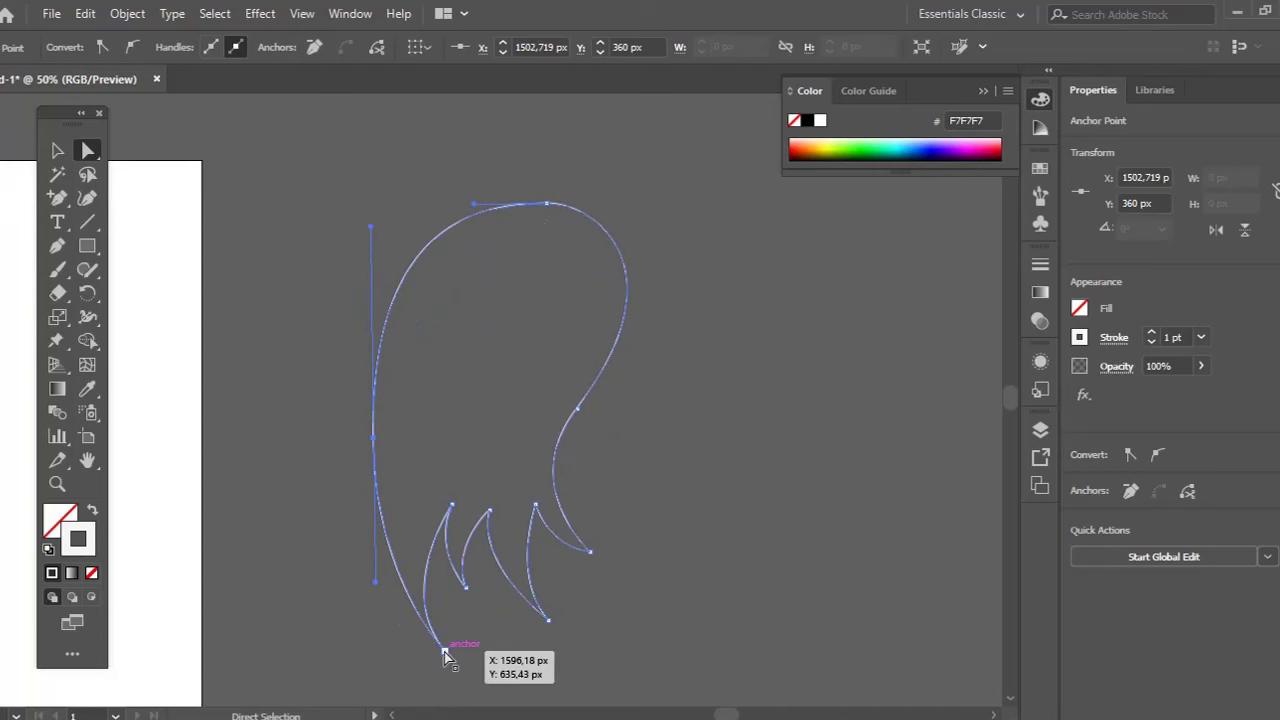
pyautogui.moveTo(448, 656); pyautogui.dragTo(458, 648)
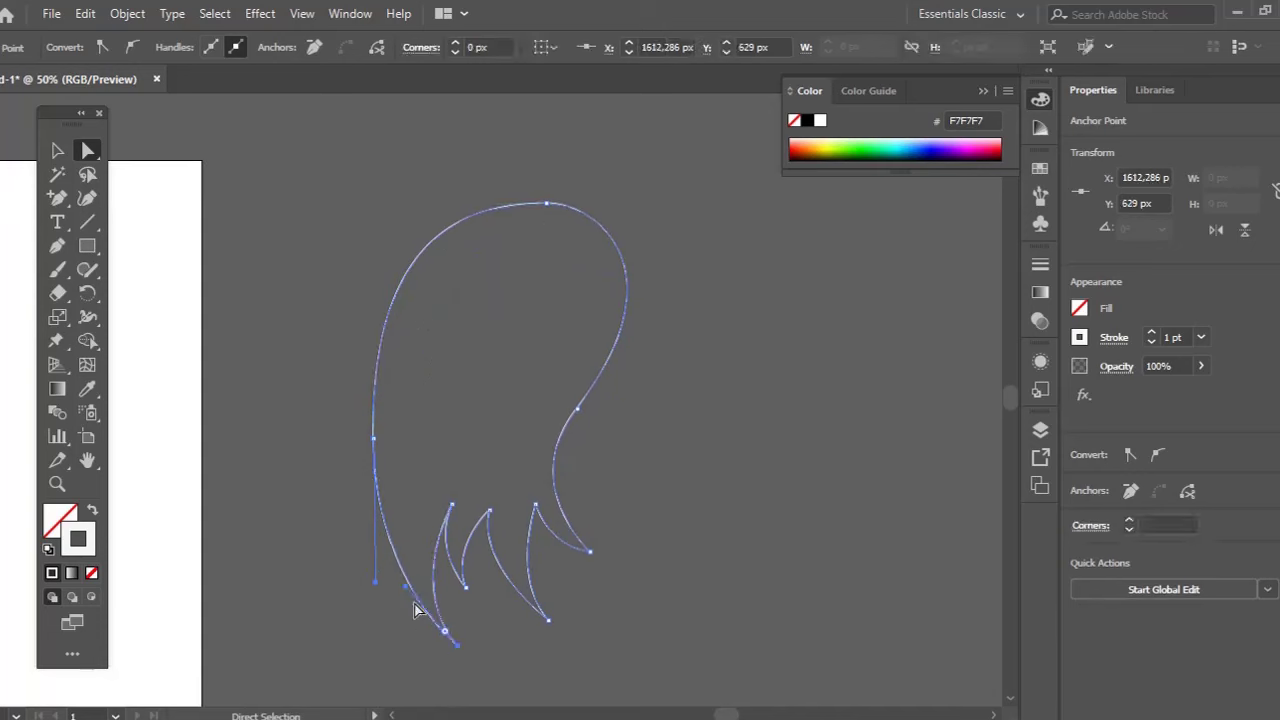
pyautogui.moveTo(405, 594); pyautogui.dragTo(383, 597)
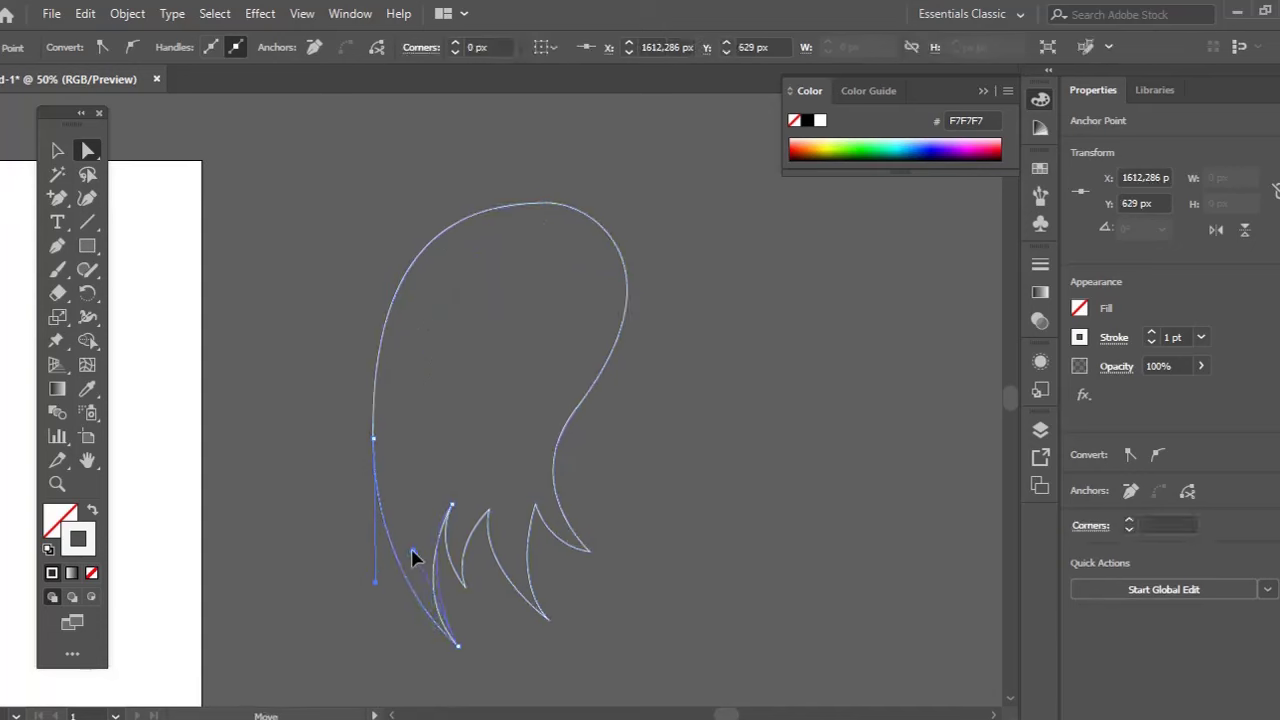
# Refine the rounded top by shifting its anchor slightly up and left, making the body about 603 px tall
pyautogui.click(622, 457)
pyautogui.moveTo(546, 203); pyautogui.dragTo(603, 187)
pyautogui.click(616, 430)
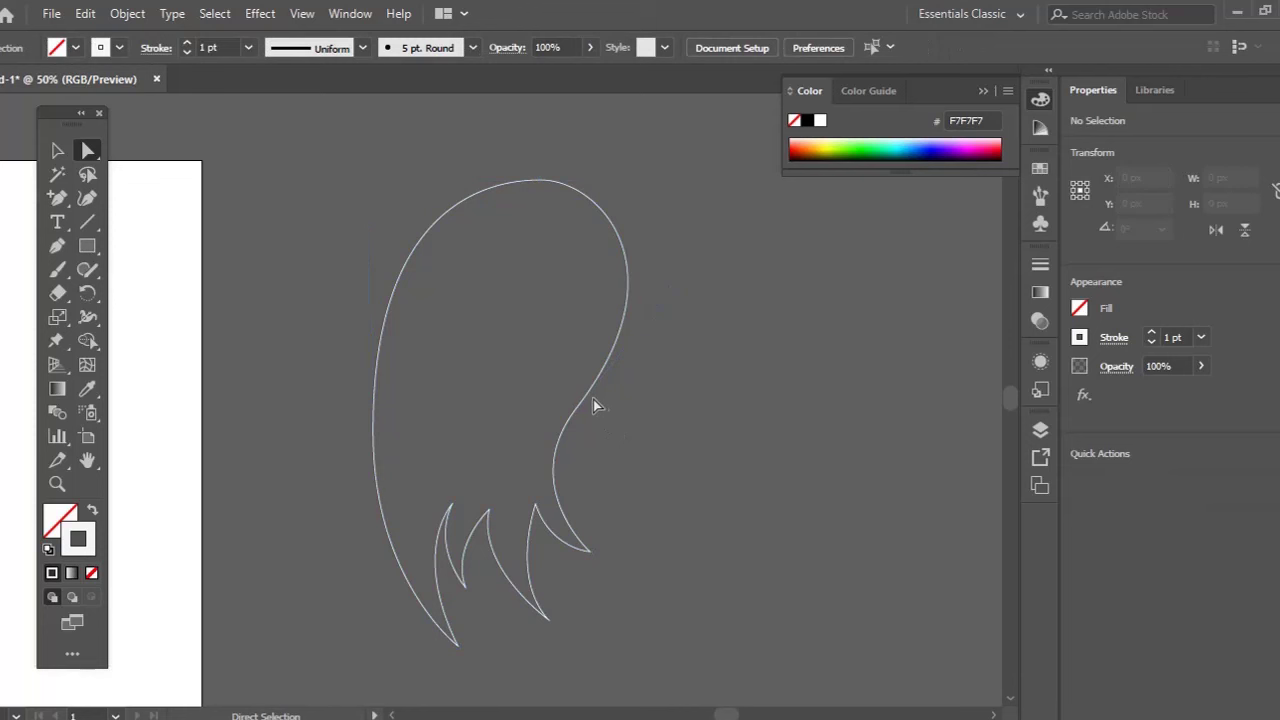
# Swap the body outline's fill and stroke so the shape is filled with F7F7F7 and has no stroke
pyautogui.click(580, 407)
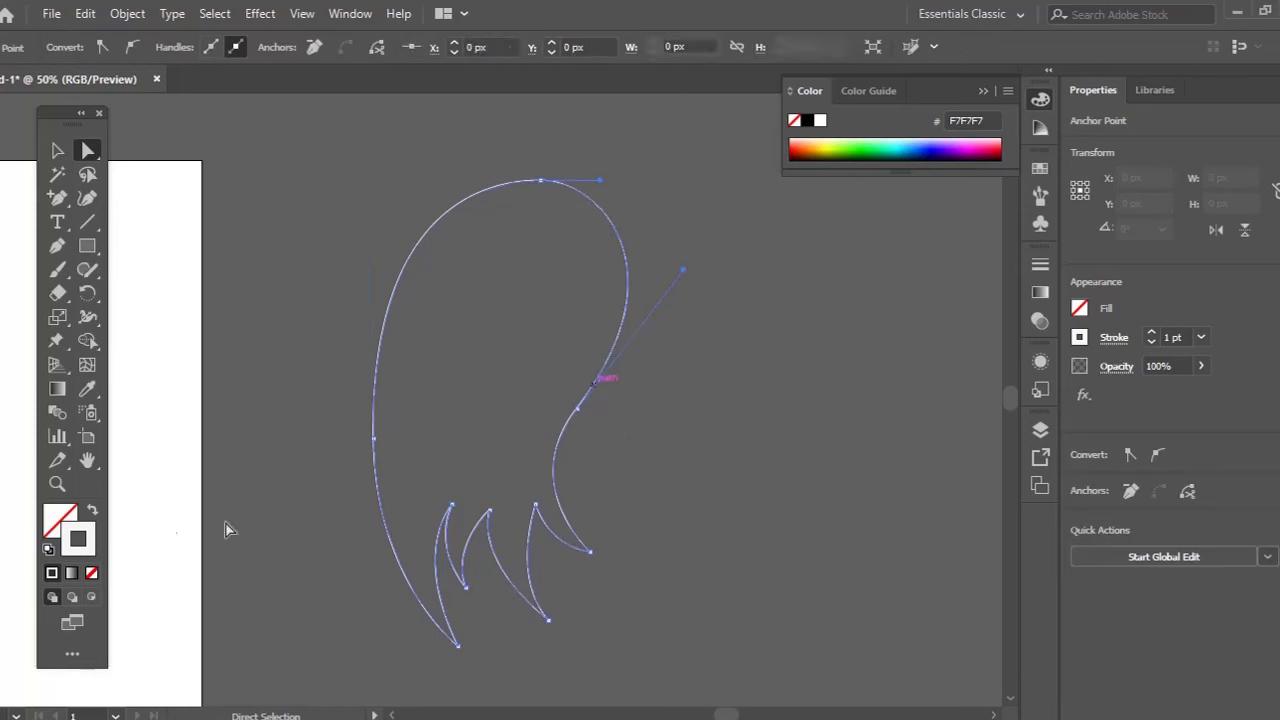
pyautogui.click(91, 513)
pyautogui.click(643, 385)
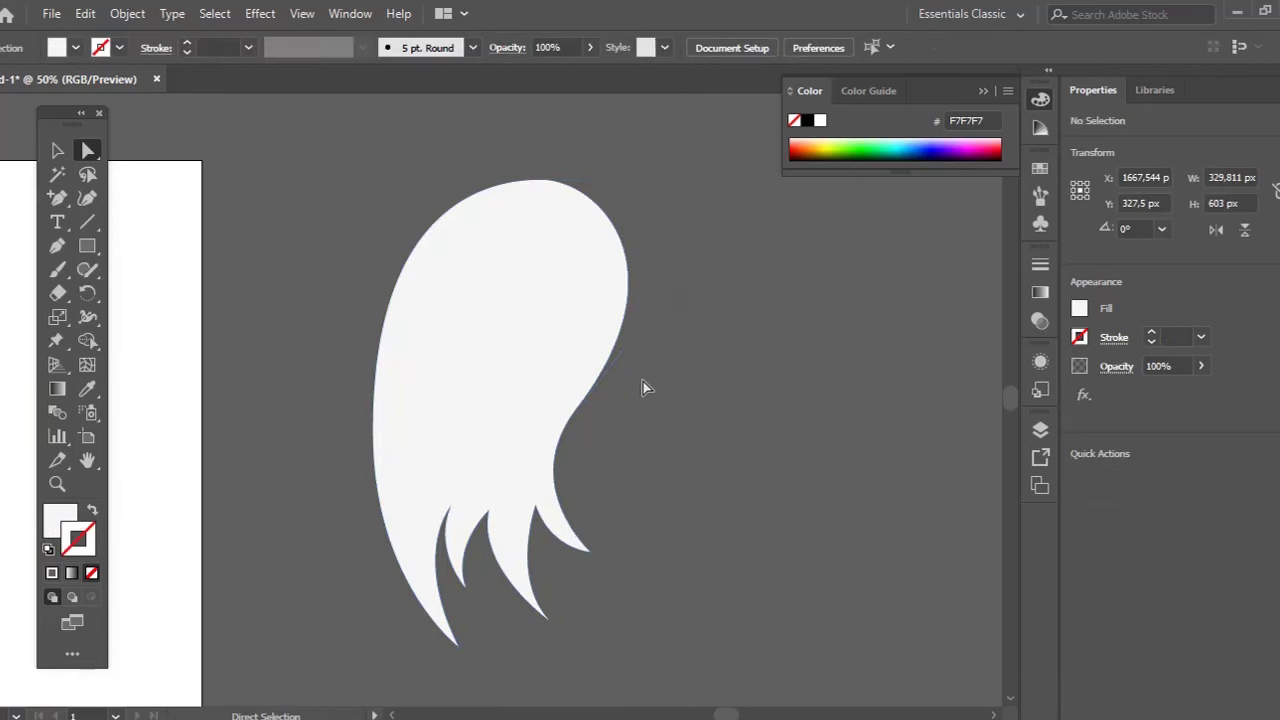
# Slightly round all the pointed tips and notches along the body's lower edge with the live corners
pyautogui.moveTo(616, 372); pyautogui.dragTo(655, 414)
pyautogui.press('z')
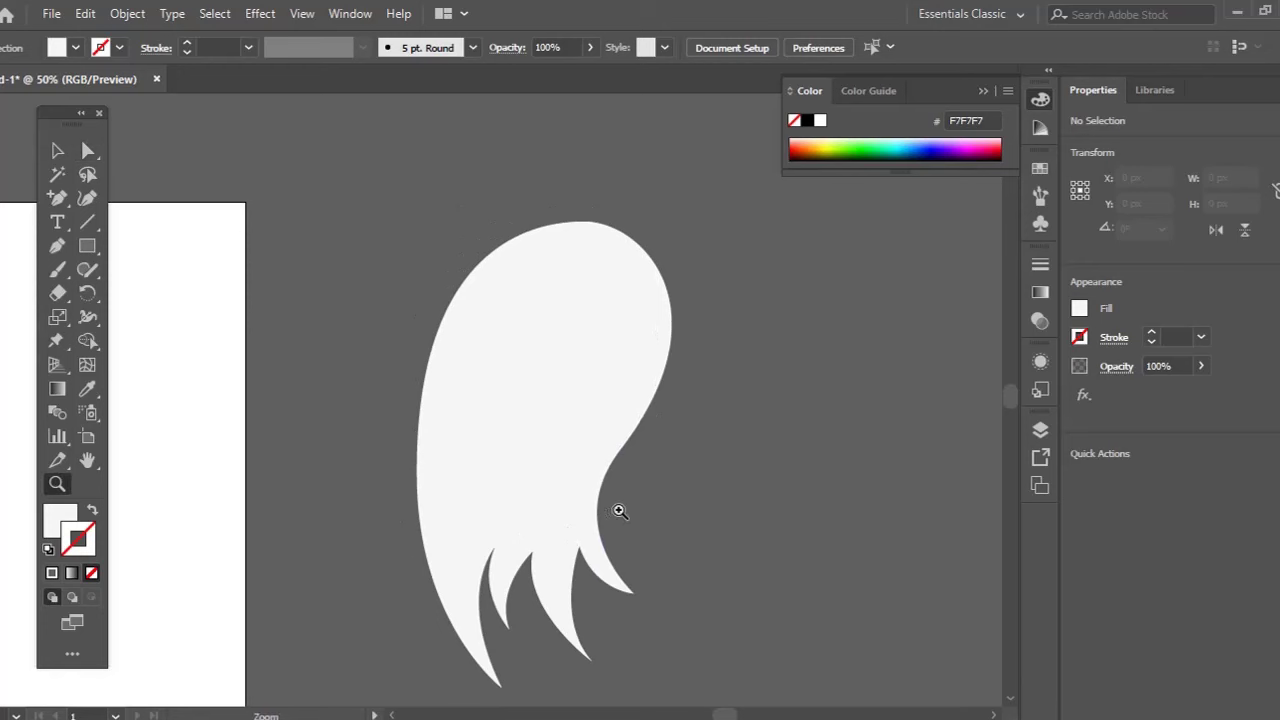
pyautogui.moveTo(605, 502); pyautogui.dragTo(580, 430)
pyautogui.moveTo(598, 557); pyautogui.dragTo(535, 520)
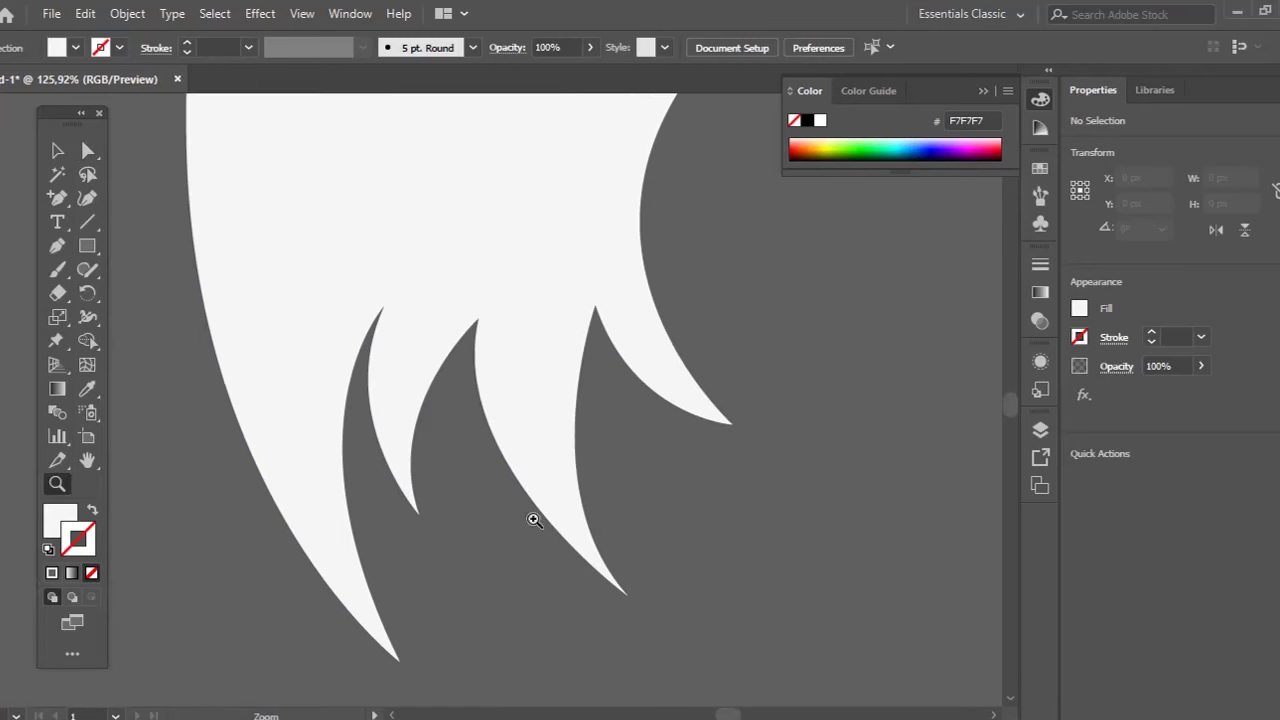
pyautogui.moveTo(748, 211); pyautogui.dragTo(300, 560)
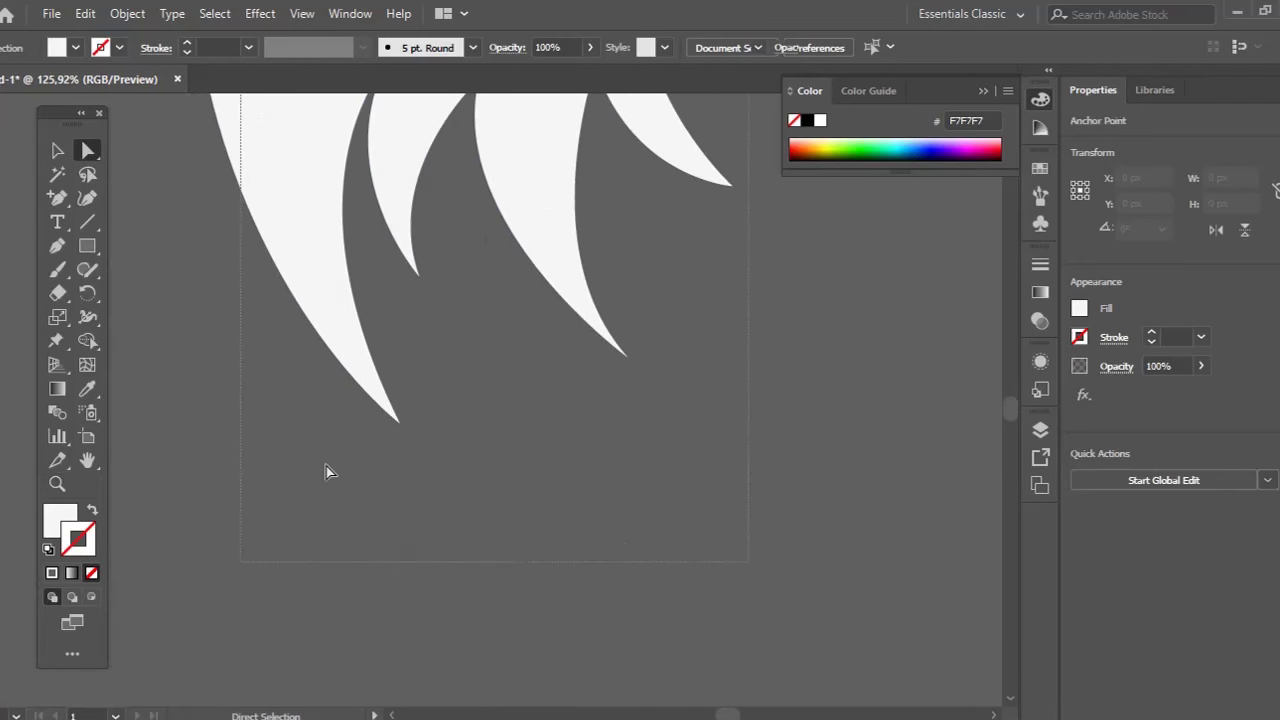
pyautogui.press('space')
pyautogui.moveTo(347, 502); pyautogui.dragTo(440, 712)
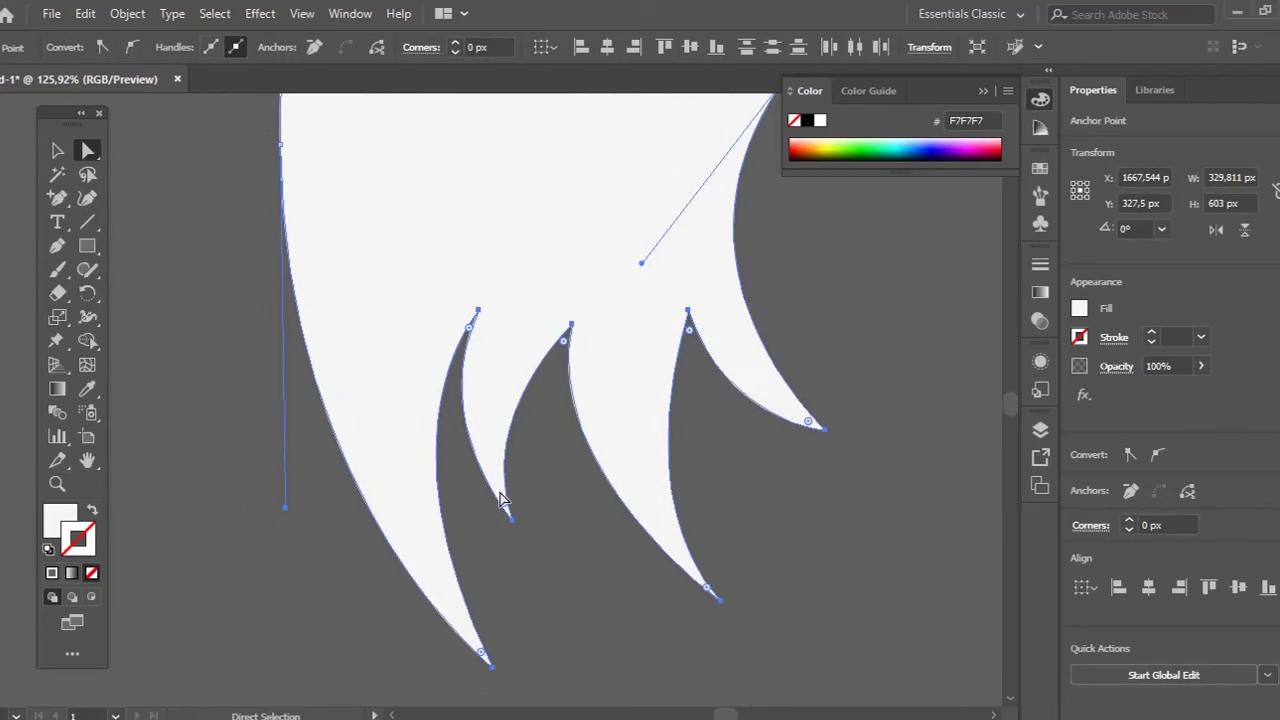
pyautogui.moveTo(500, 497)
pyautogui.mouseDown()
pyautogui.moveTo(500, 486)
pyautogui.moveTo(503, 508)
pyautogui.mouseUp()
pyautogui.press('ctrl')
pyautogui.keyDown('ctrl'); pyautogui.click(585, 551); pyautogui.keyUp('ctrl')
# Draw a small closed egg-shaped form with the Pen tool beside the upper right of the body
pyautogui.press('z')
pyautogui.keyDown('alt'); pyautogui.click(729, 477); pyautogui.keyUp('alt')
pyautogui.keyDown('alt'); pyautogui.click(629, 406); pyautogui.keyUp('alt')
pyautogui.press('space')
pyautogui.moveTo(568, 423); pyautogui.dragTo(789, 693)
pyautogui.click(504, 313)
pyautogui.press('space')
pyautogui.moveTo(600, 343); pyautogui.dragTo(499, 322)
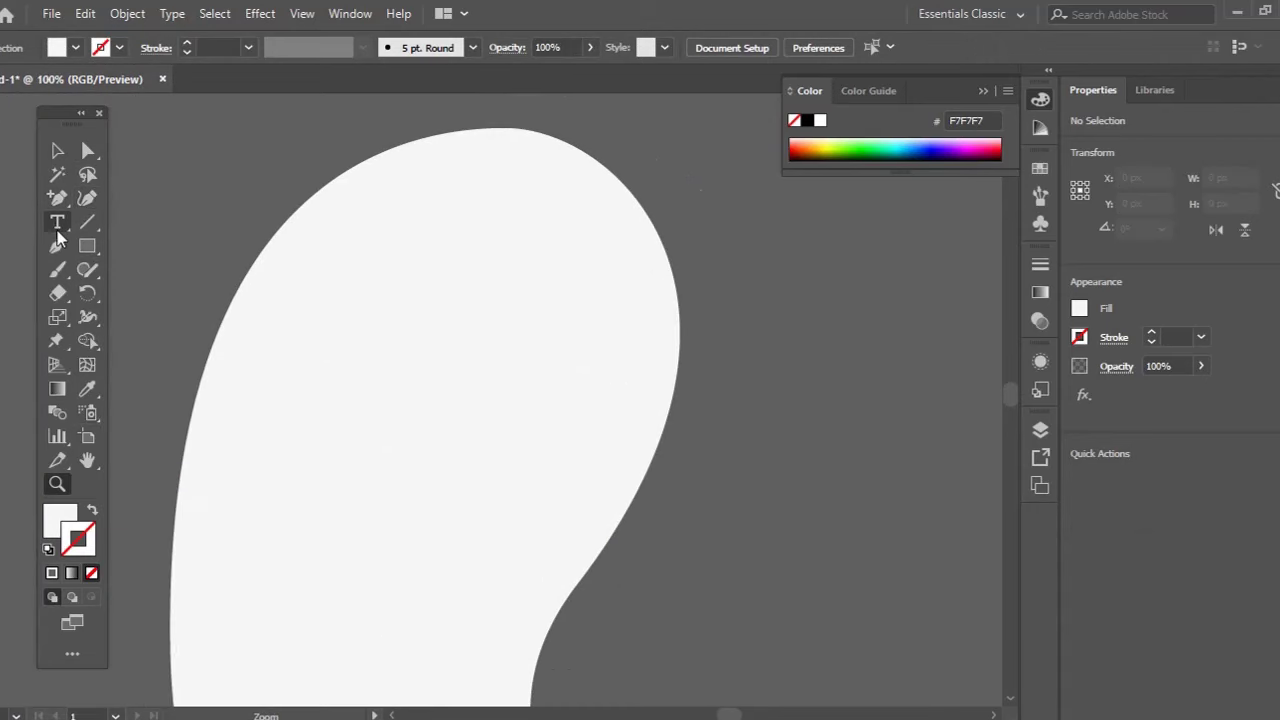
pyautogui.moveTo(817, 298); pyautogui.dragTo(840, 296)
pyautogui.moveTo(908, 422); pyautogui.dragTo(887, 491)
pyautogui.moveTo(792, 429); pyautogui.dragTo(783, 381)
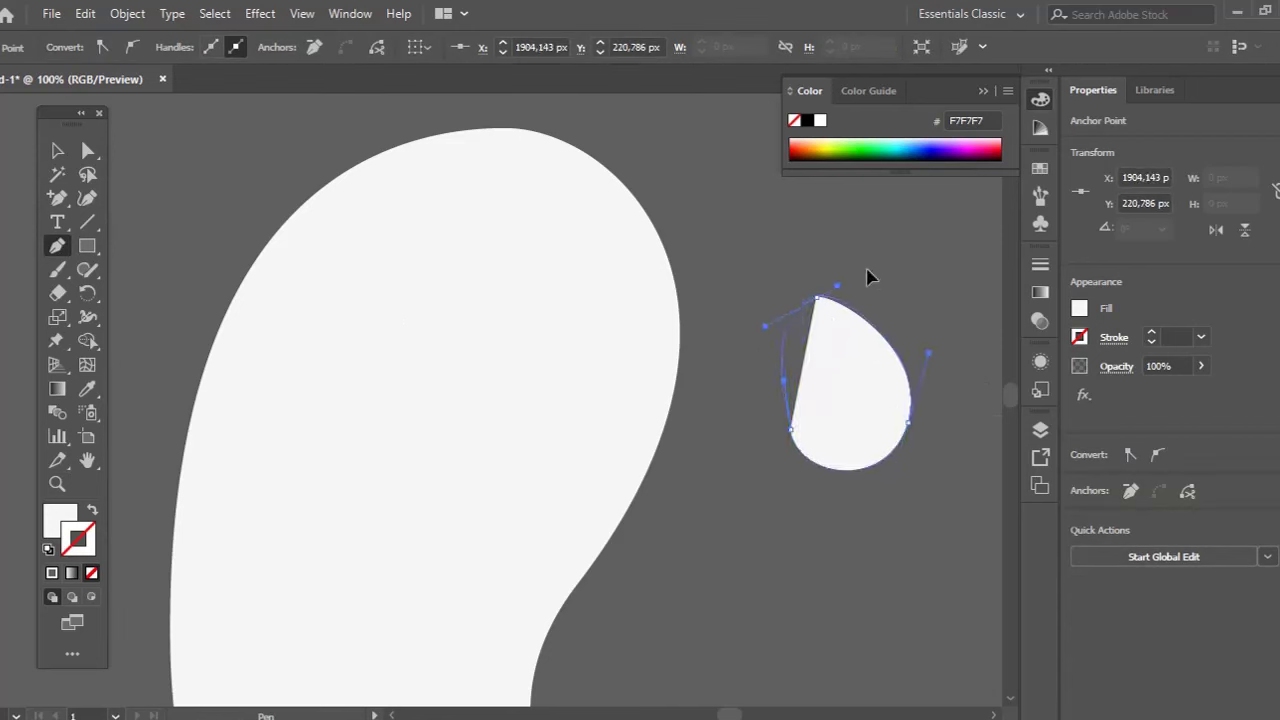
pyautogui.moveTo(867, 269); pyautogui.dragTo(867, 270)
pyautogui.keyDown('ctrl'); pyautogui.click(906, 247); pyautogui.keyUp('ctrl')
# Reshape the egg-shaped form's anchors and handles into a rounder, slightly tilted oval about 94 by 129 px
pyautogui.press('a')
pyautogui.click(849, 403)
pyautogui.moveTo(796, 434); pyautogui.dragTo(801, 300)
pyautogui.click(774, 435)
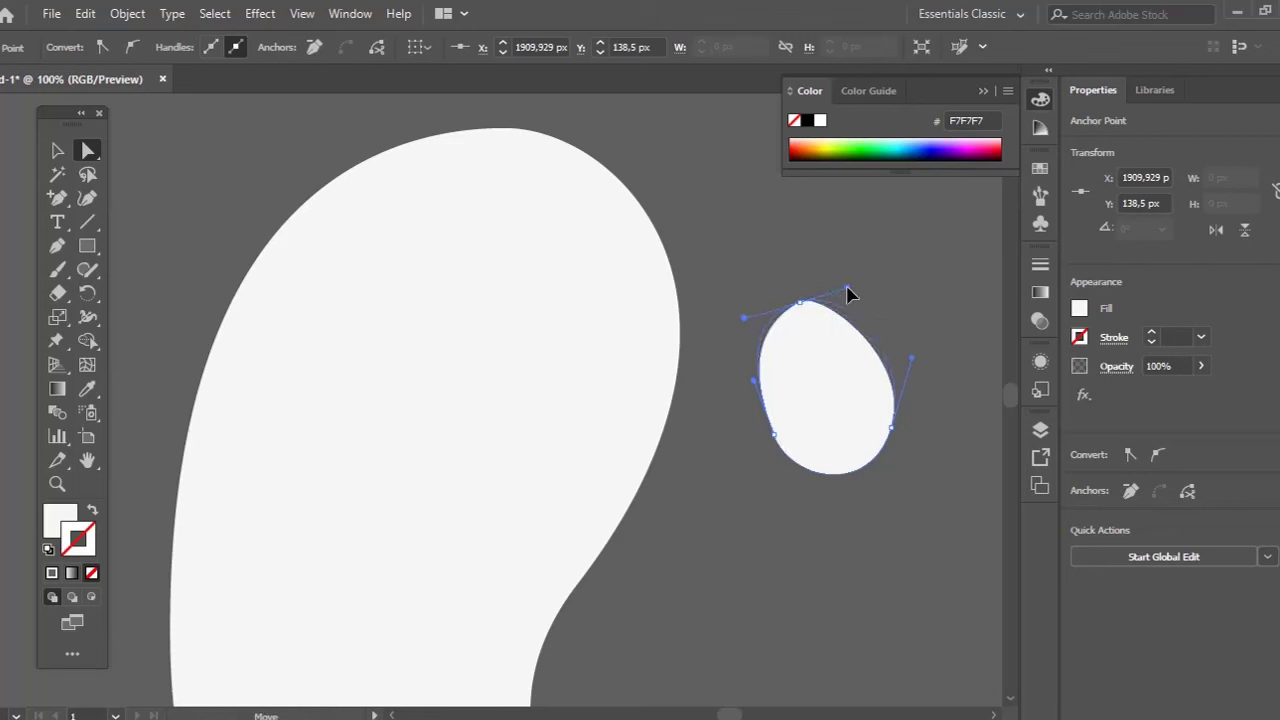
pyautogui.moveTo(852, 289); pyautogui.dragTo(852, 289)
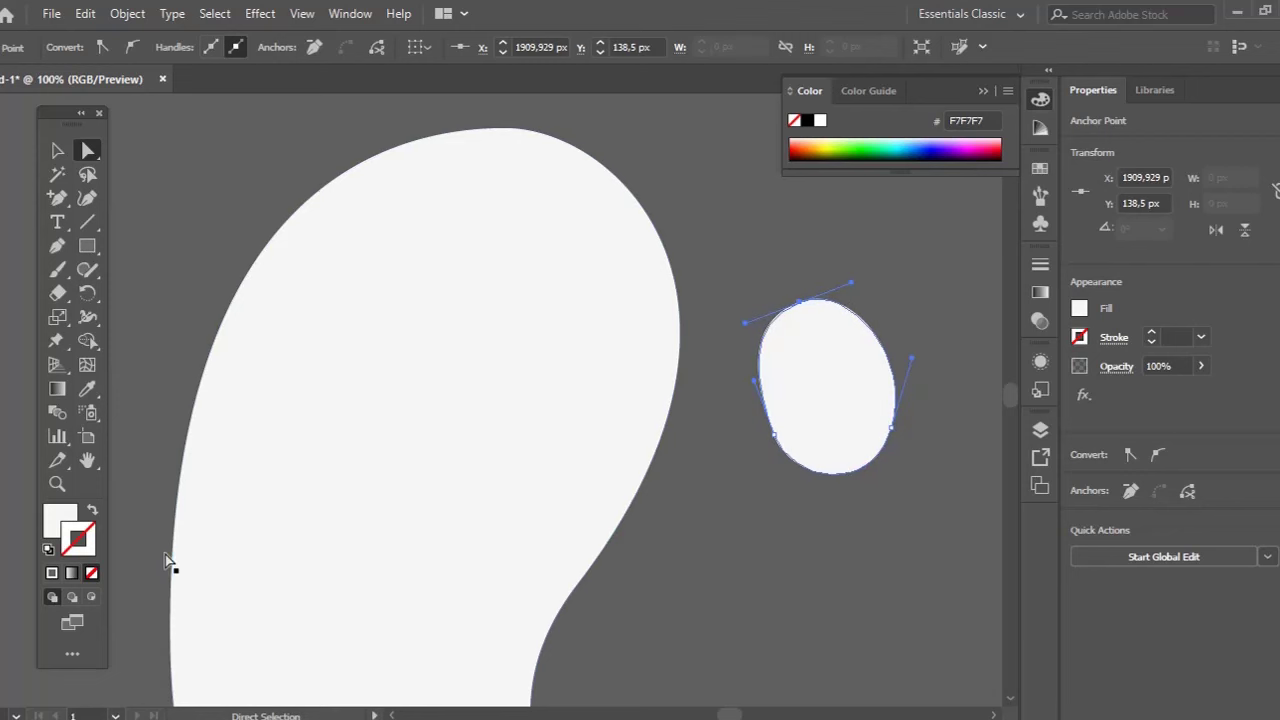
# Change the oval's fill colour to near-black 070707
pyautogui.doubleClick(62, 519)
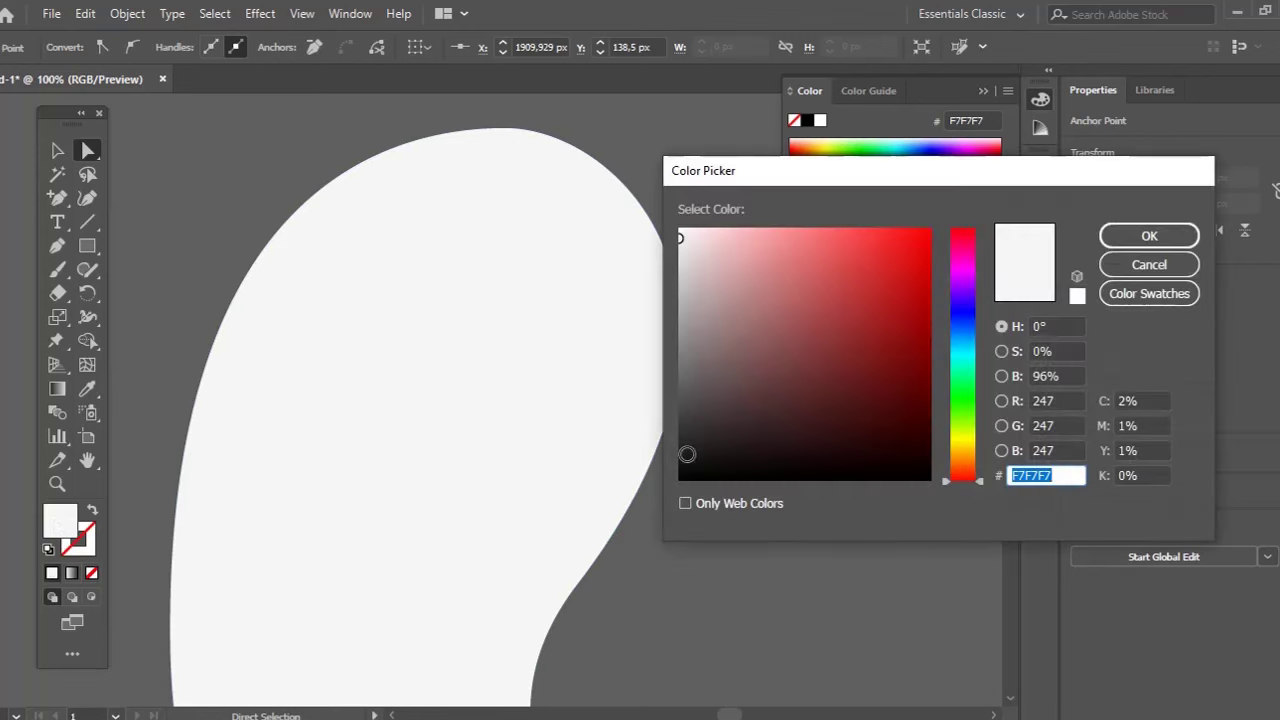
pyautogui.moveTo(690, 452); pyautogui.dragTo(680, 474)
pyautogui.click(1135, 248)
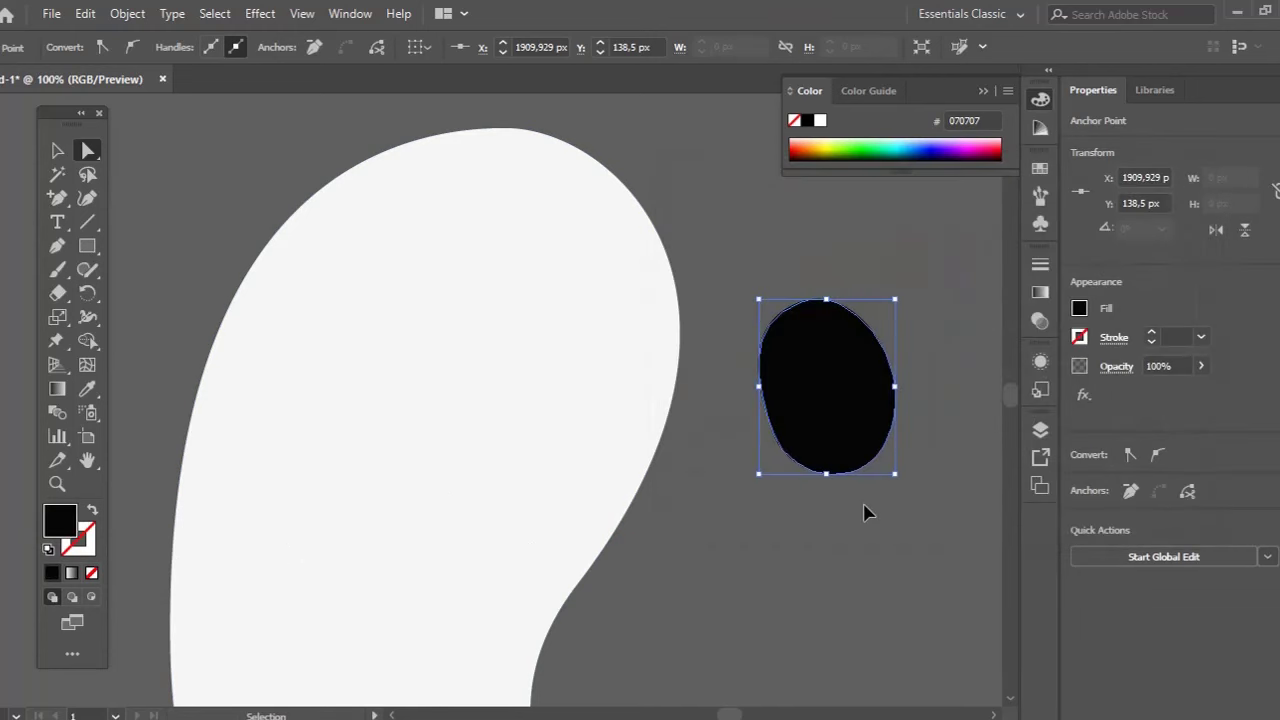
pyautogui.click(863, 511)
# Duplicate the black oval to its right so there are two separate eyes
pyautogui.click(785, 350)
pyautogui.press('v')
pyautogui.moveTo(750, 295); pyautogui.dragTo(661, 287)
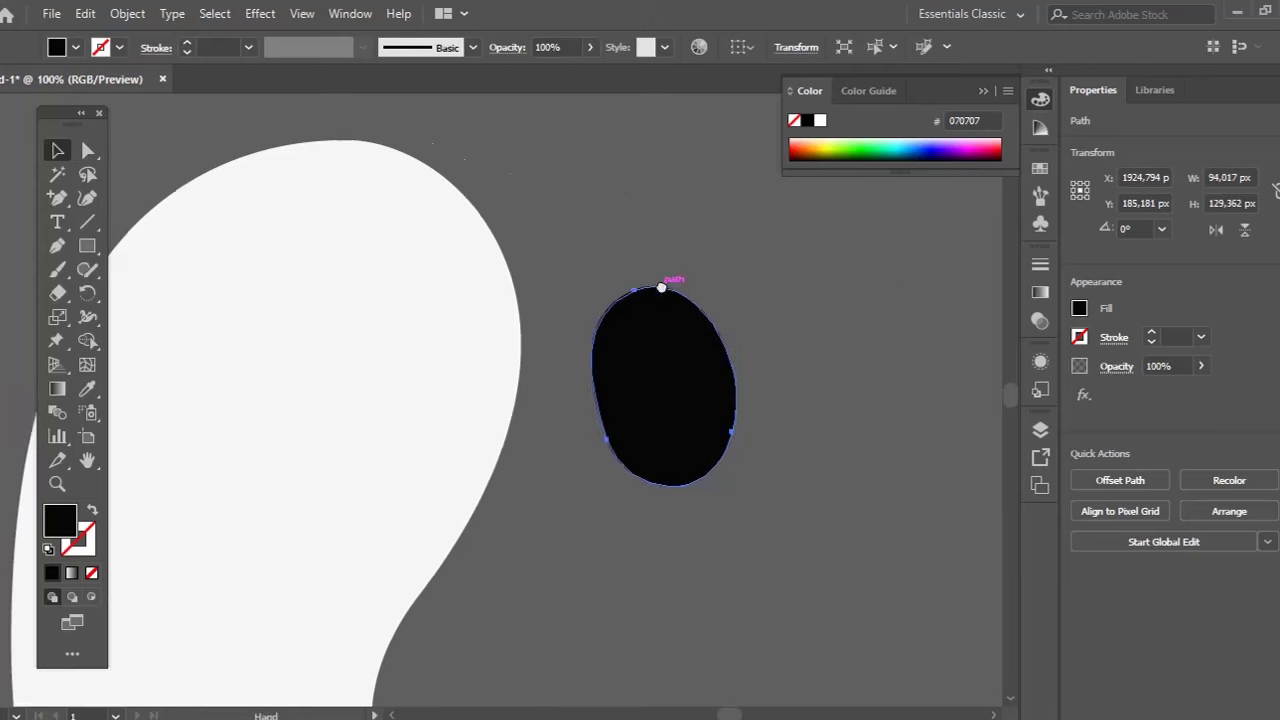
pyautogui.moveTo(690, 338); pyautogui.dragTo(924, 344)
pyautogui.moveTo(880, 352); pyautogui.dragTo(645, 356)
# Reflect the left eye so that it mirrors the right one
pyautogui.moveTo(97, 293); pyautogui.dragTo(131, 315)
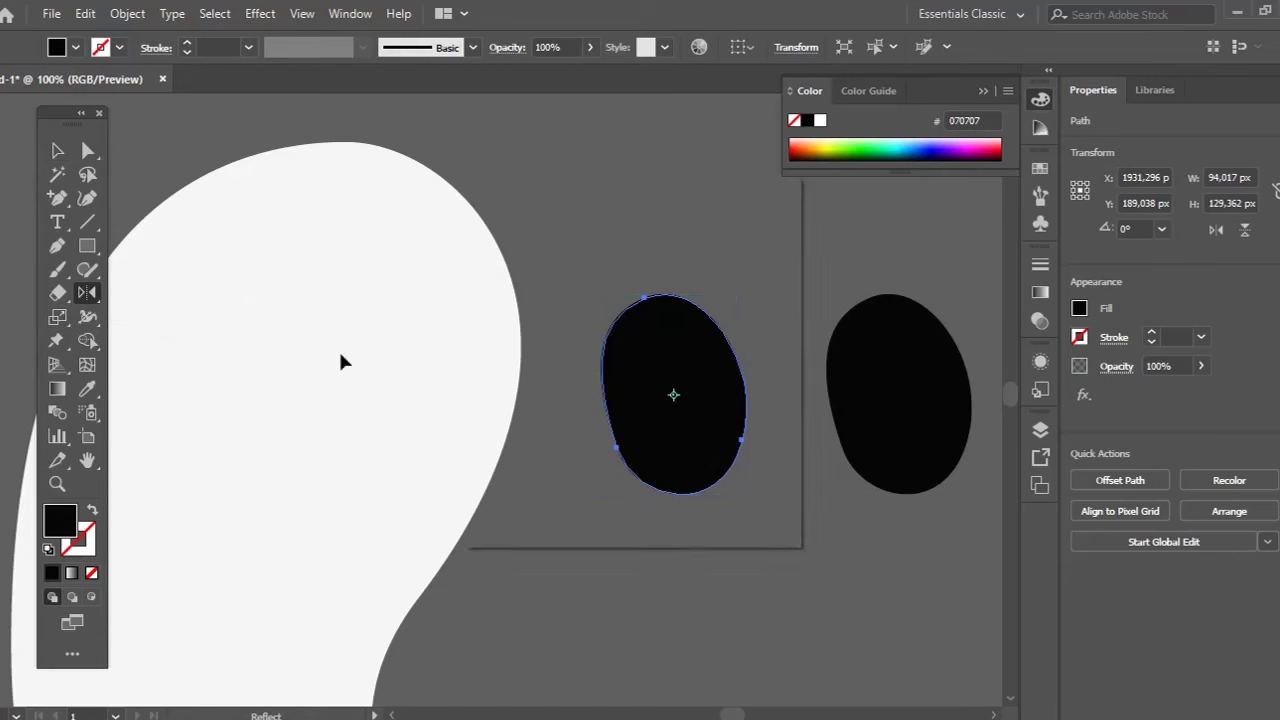
pyautogui.press('Return')
pyautogui.click(641, 494)
pyautogui.moveTo(688, 433); pyautogui.dragTo(657, 447)
pyautogui.press('v')
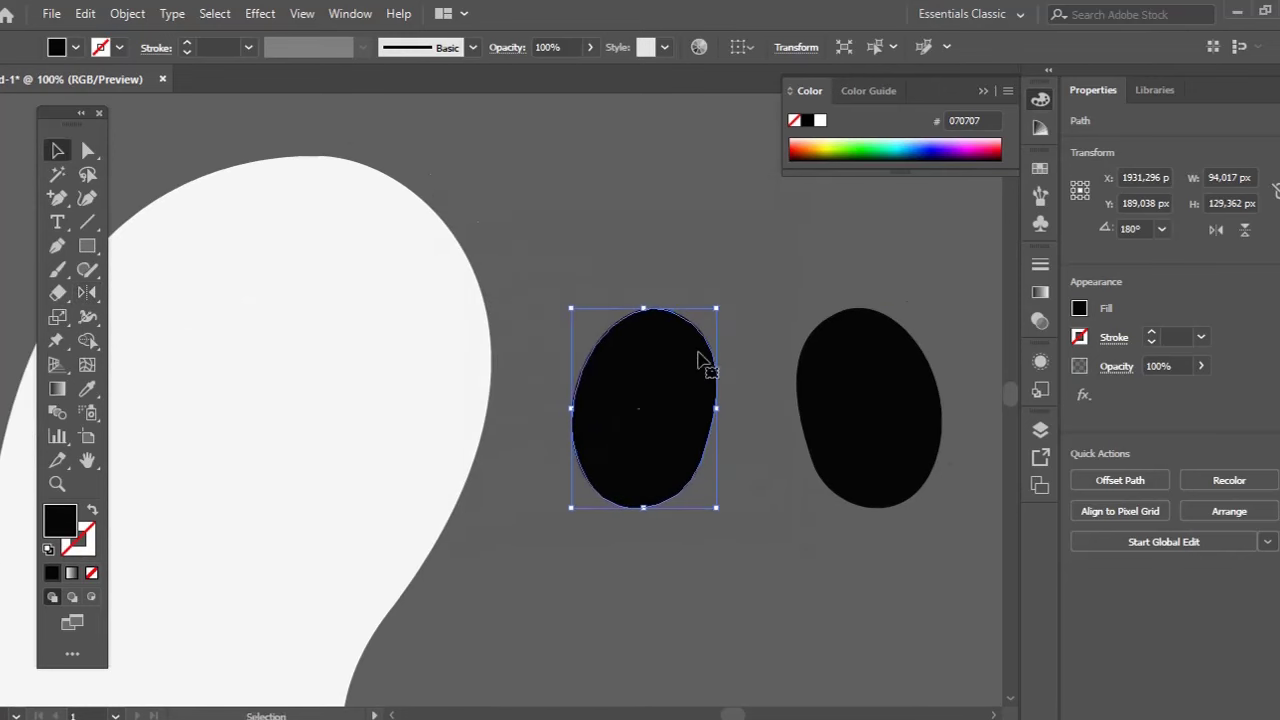
# Enlarge the mirrored left eye proportionally to about 124 by 170 px
pyautogui.moveTo(717, 307); pyautogui.dragTo(751, 259)
pyautogui.moveTo(708, 348); pyautogui.dragTo(687, 327)
pyautogui.moveTo(728, 487); pyautogui.dragTo(739, 502)
# Place two overlapping, slightly offset copies of the smaller eye to its lower right and select both
pyautogui.click(789, 522)
pyautogui.moveTo(817, 498); pyautogui.dragTo(866, 539)
pyautogui.press('a')
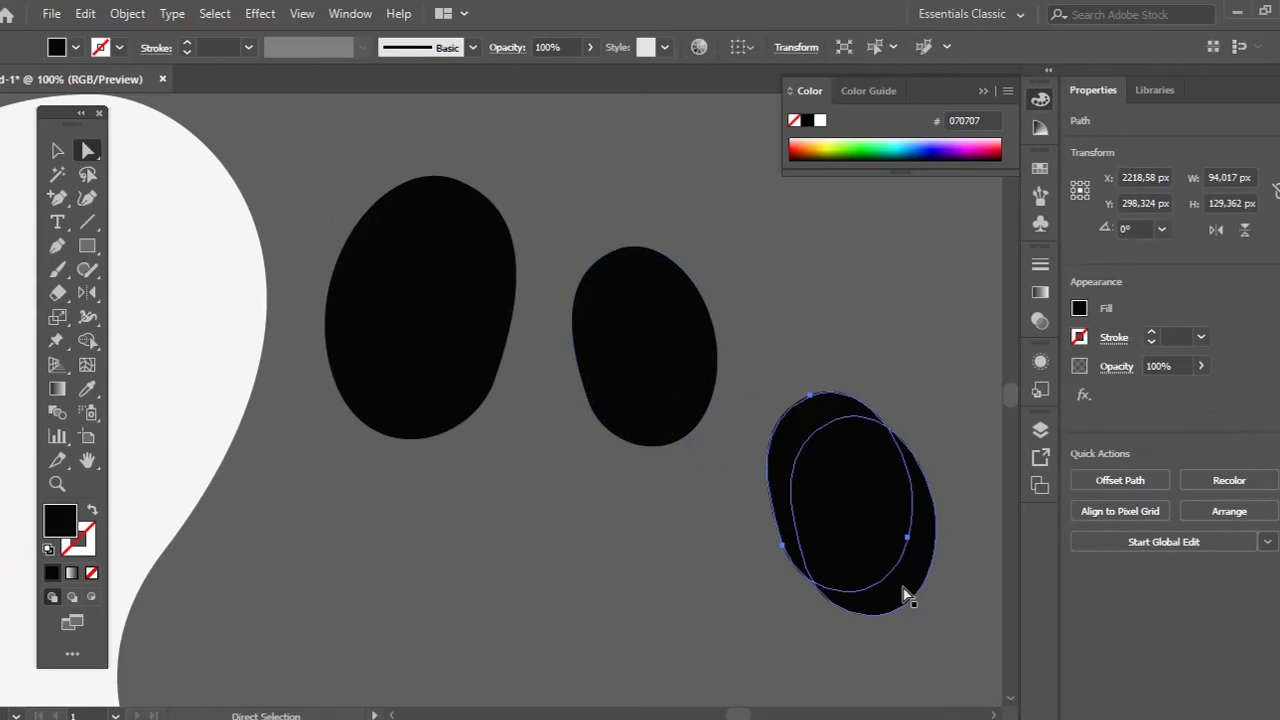
pyautogui.moveTo(903, 588); pyautogui.dragTo(787, 583)
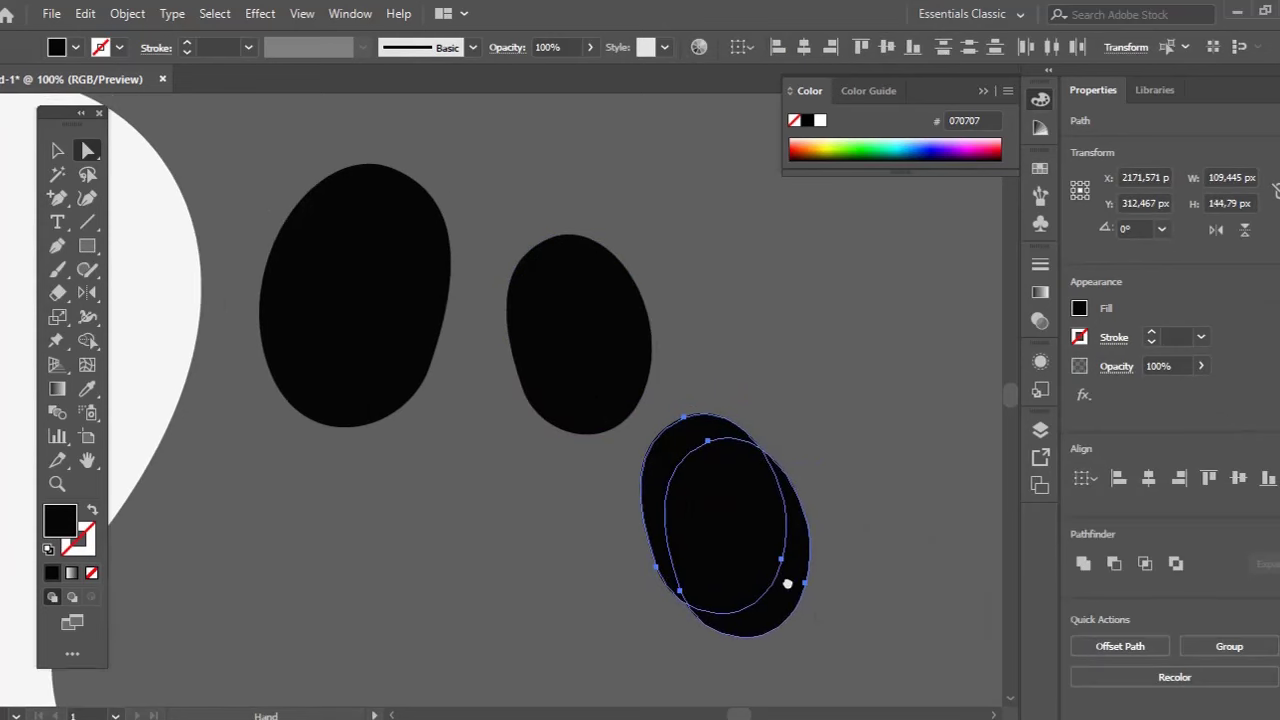
pyautogui.click(828, 547)
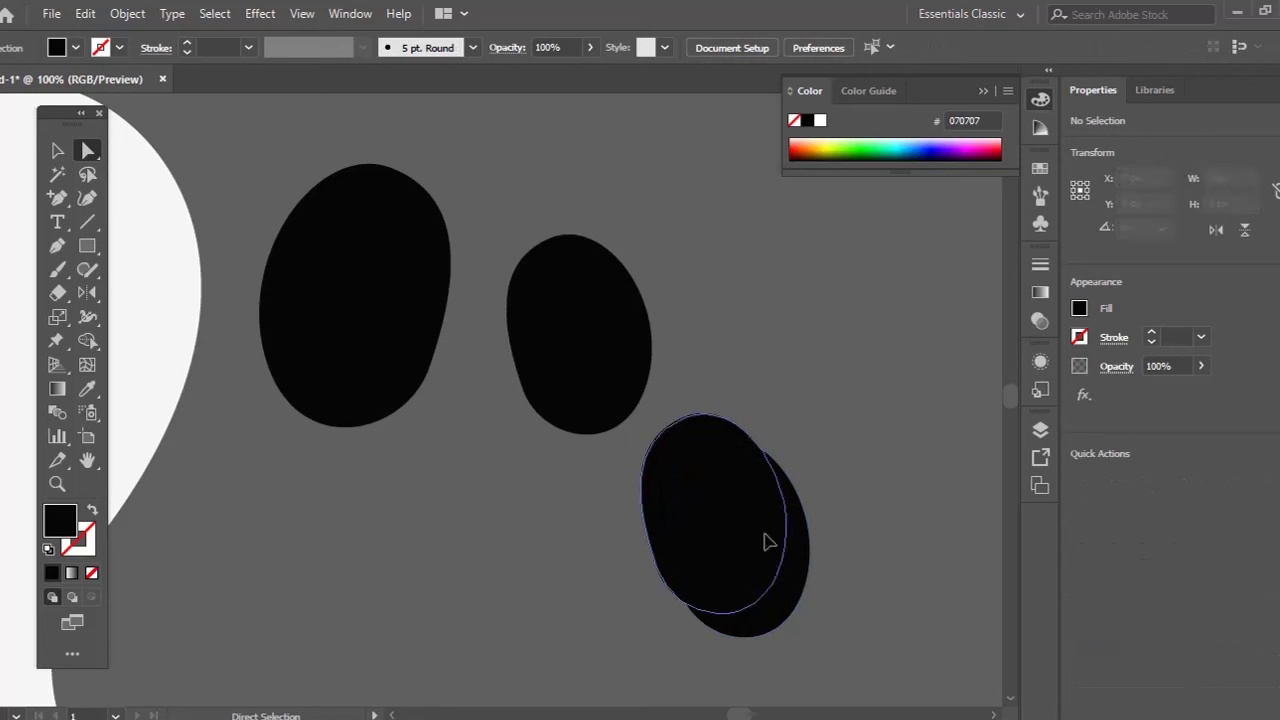
pyautogui.moveTo(766, 537); pyautogui.dragTo(767, 536)
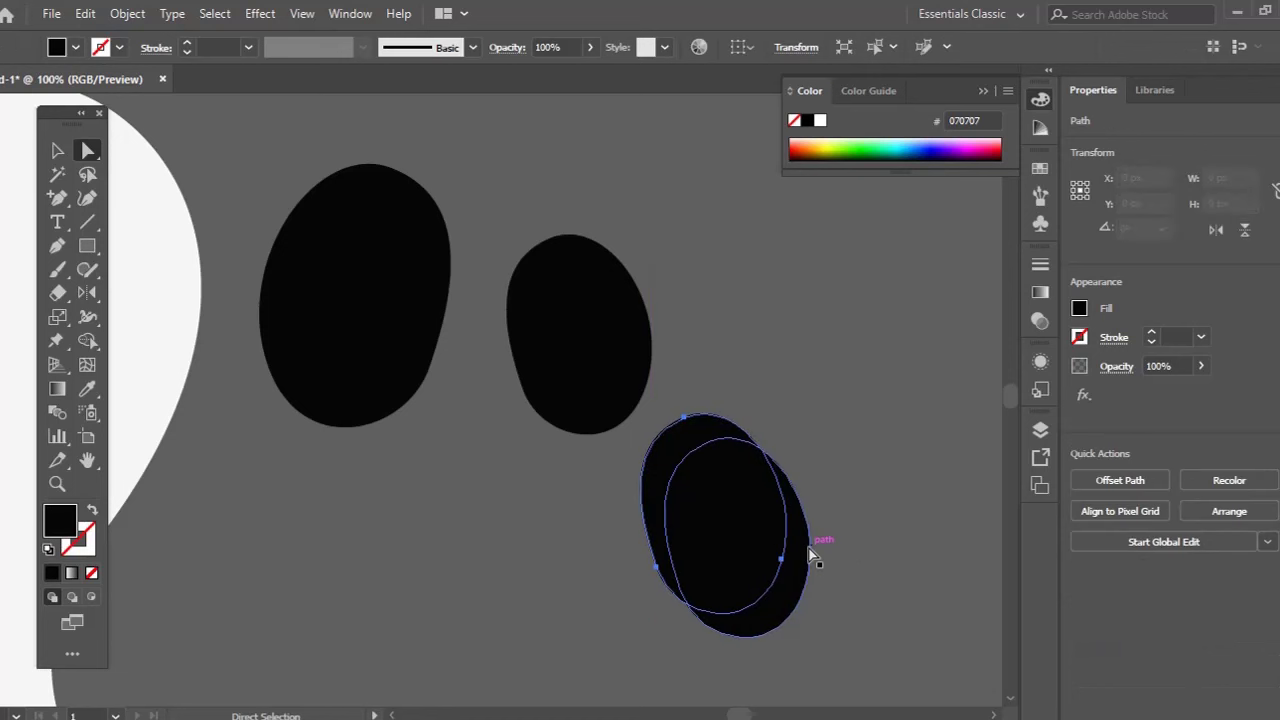
pyautogui.moveTo(663, 627); pyautogui.dragTo(663, 629)
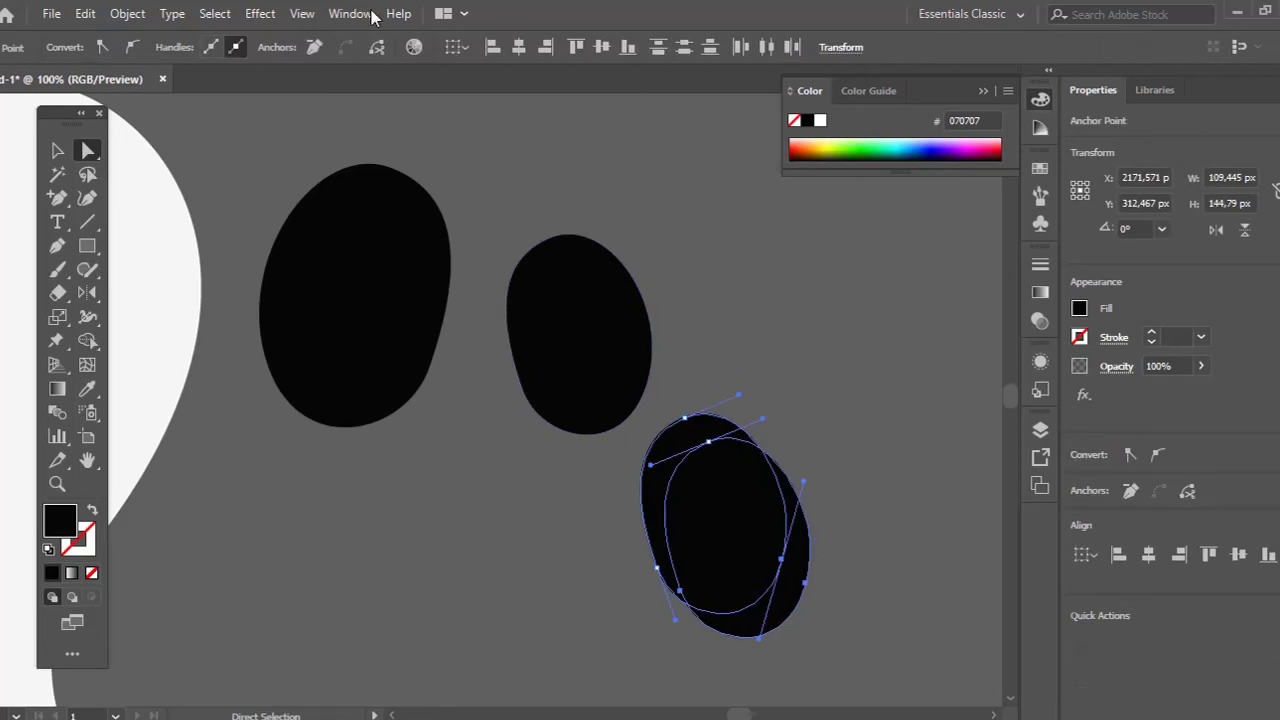
# Divide the overlapping copies with Pathfinder and delete the inner and lower-right pieces, leaving a crescent along the upper left
pyautogui.click(350, 14)
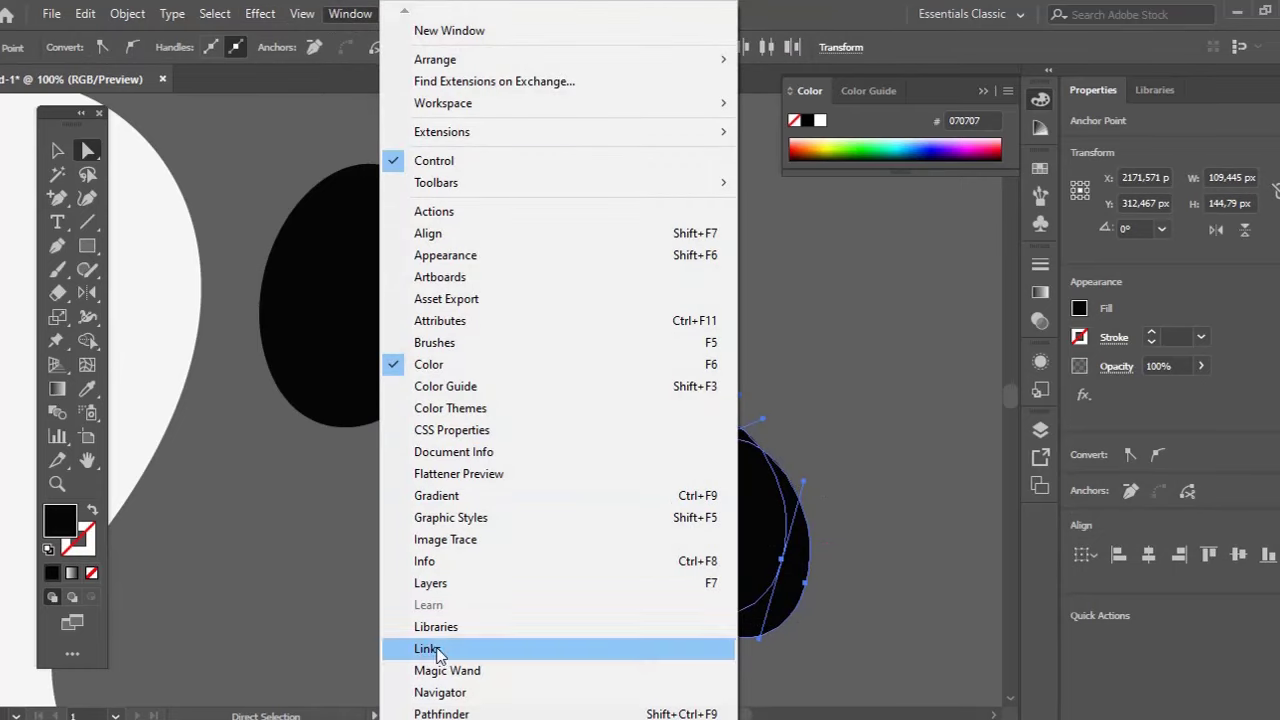
pyautogui.click(423, 708)
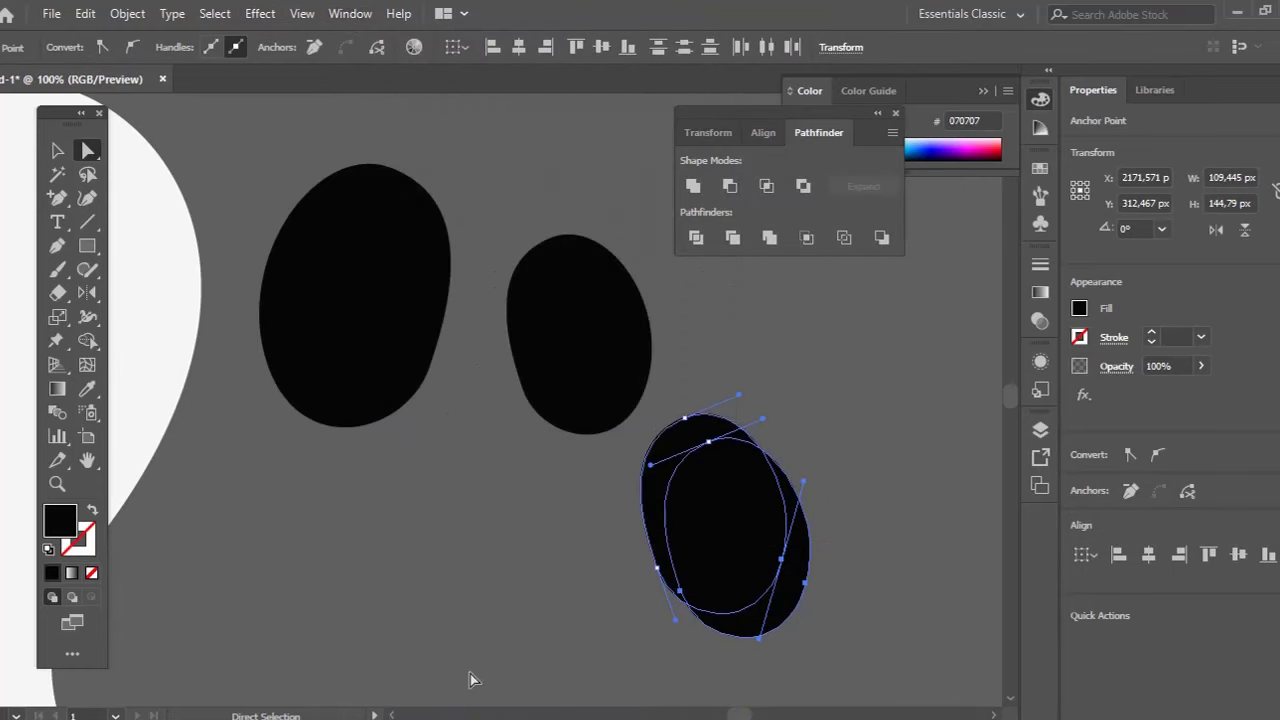
pyautogui.click(696, 237)
pyautogui.click(770, 520)
pyautogui.keyDown('shift'); pyautogui.click(800, 604); pyautogui.keyUp('shift')
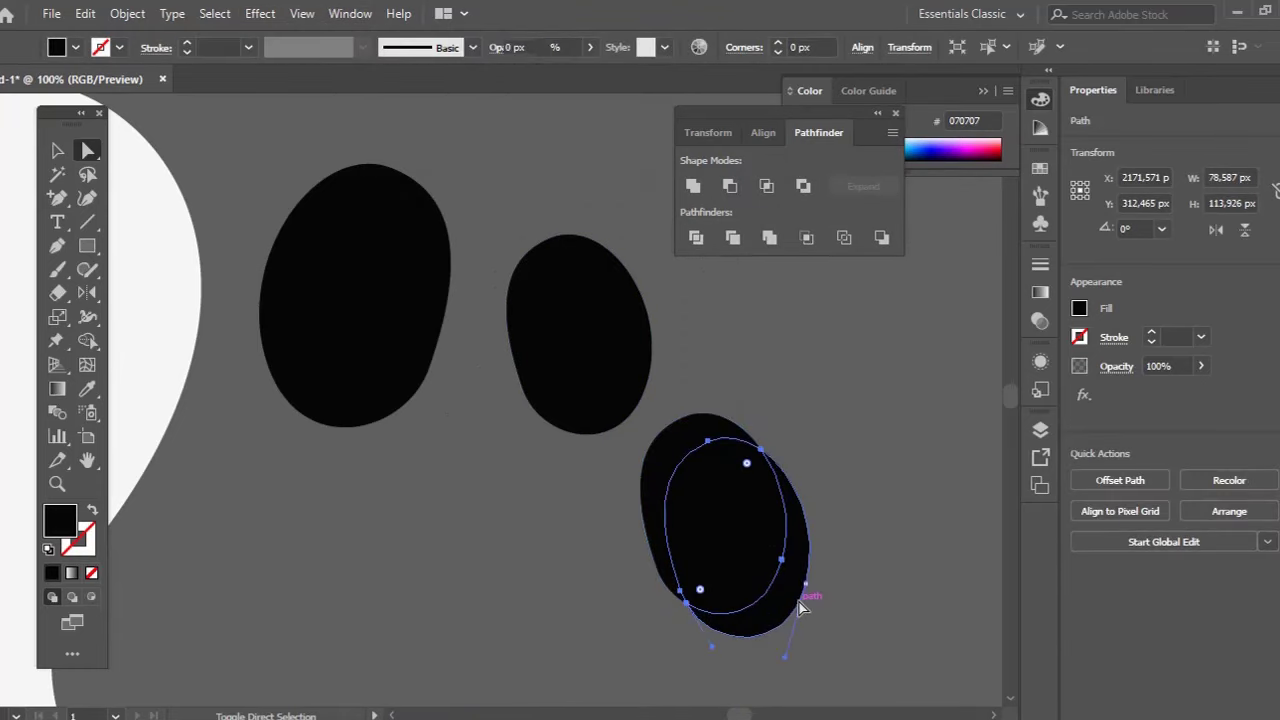
pyautogui.press('Delete')
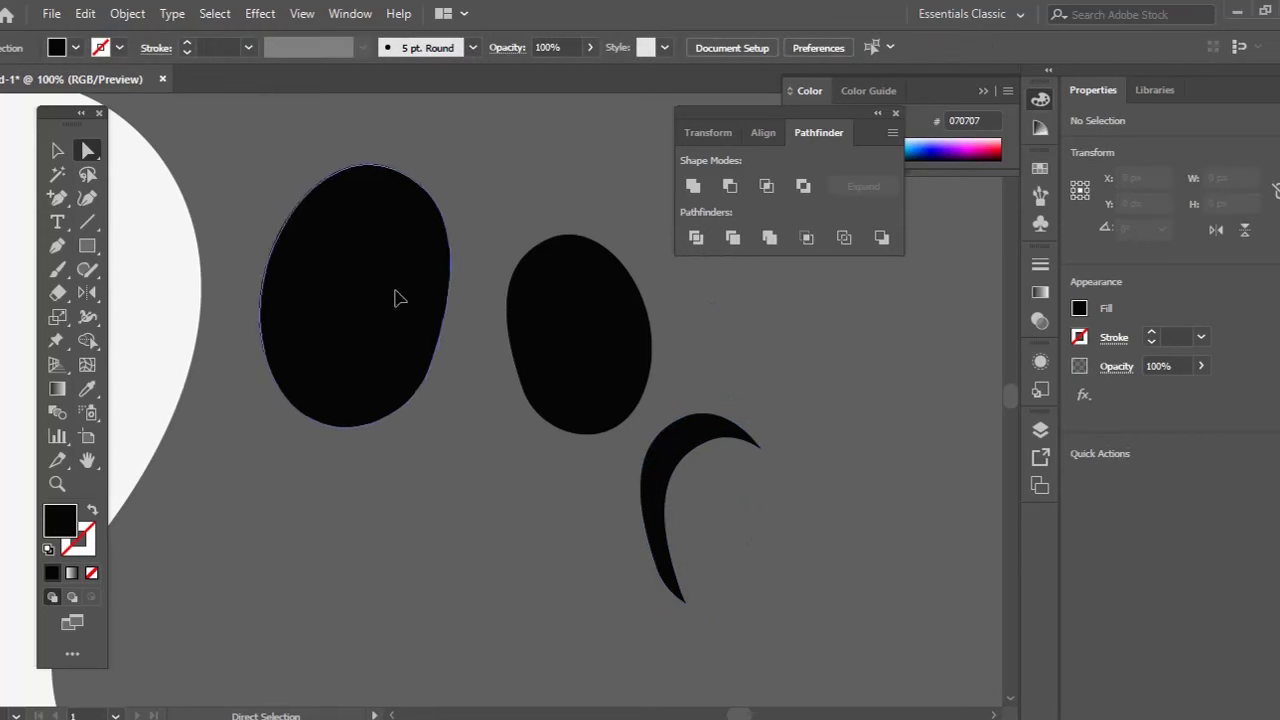
# Cut a crescent from two offset copies of the larger eye with Minus Front and move it onto that eye
pyautogui.moveTo(410, 333); pyautogui.dragTo(426, 580)
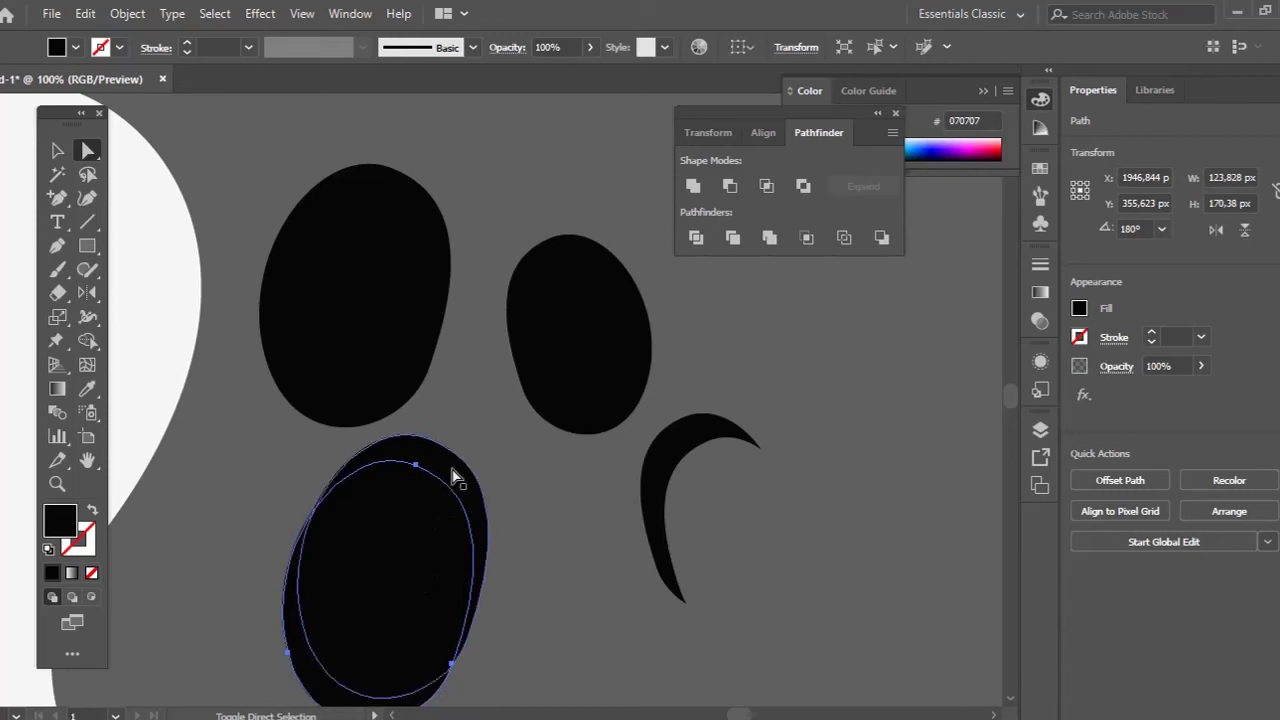
pyautogui.click(730, 186)
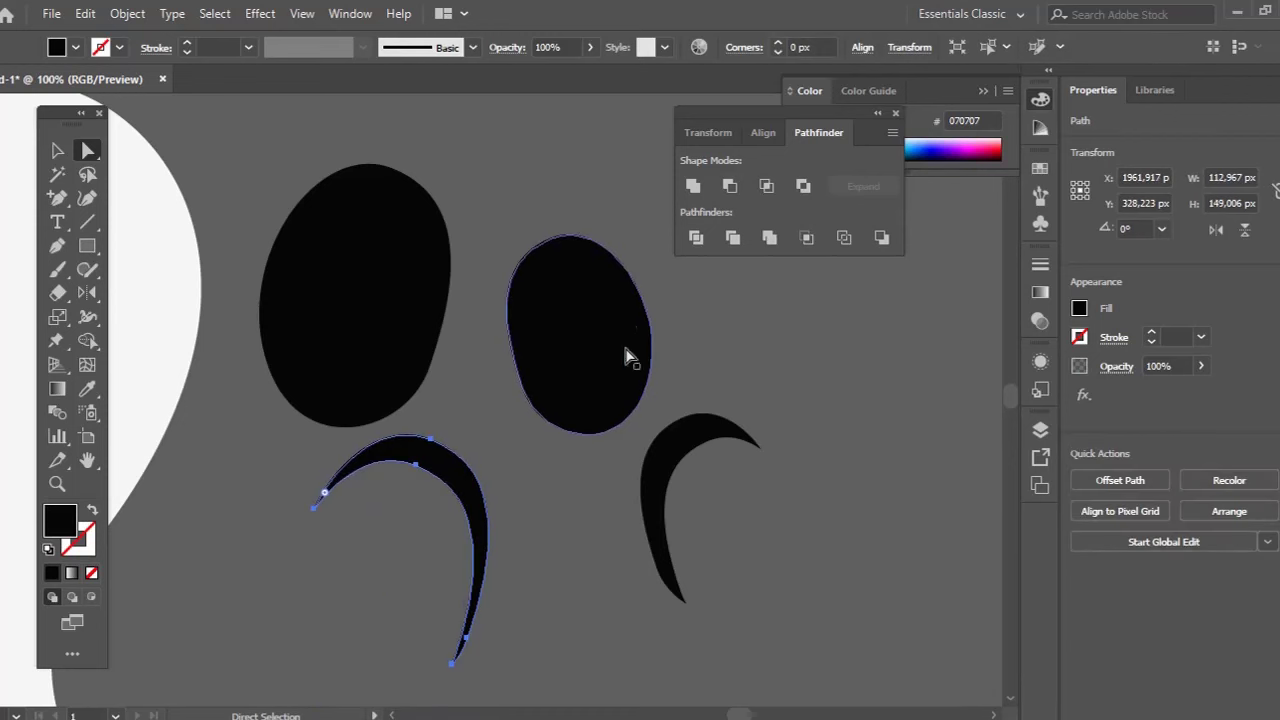
pyautogui.click(466, 494)
pyautogui.moveTo(466, 494); pyautogui.dragTo(429, 272)
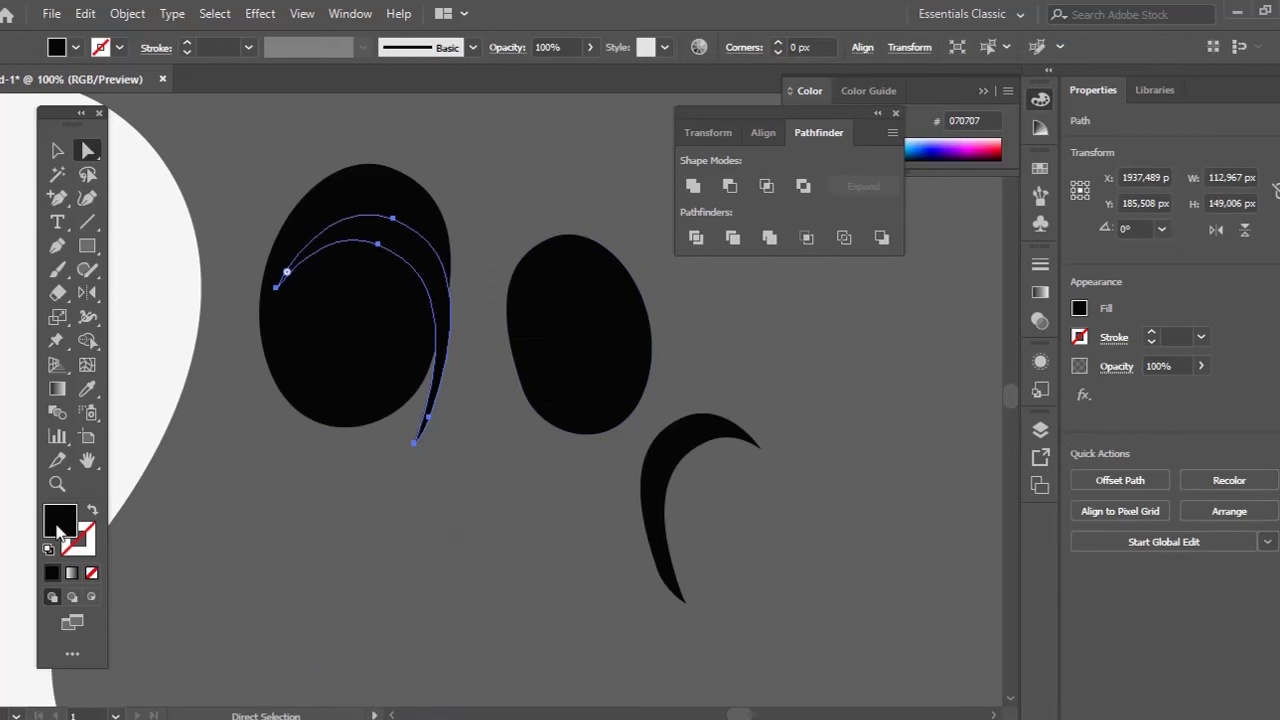
# Fill the larger eye's crescent with grey 514F4F
pyautogui.doubleClick(59, 519)
pyautogui.click(690, 436)
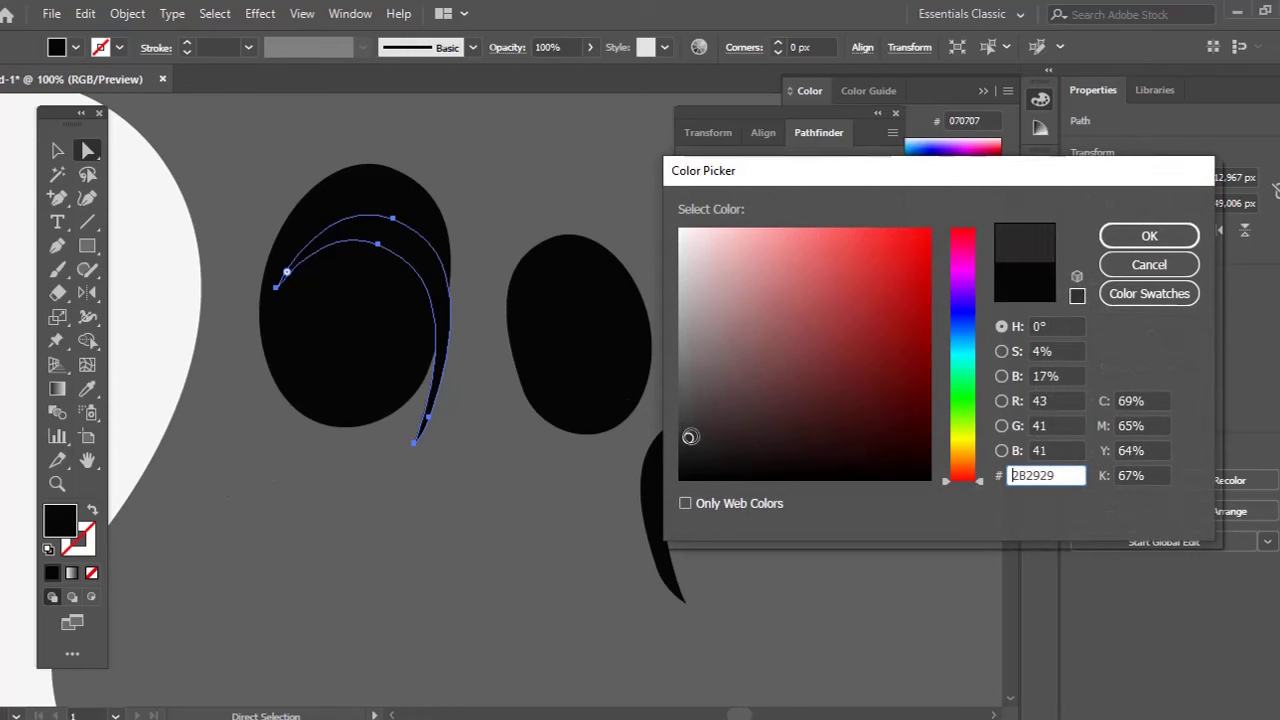
pyautogui.click(1125, 238)
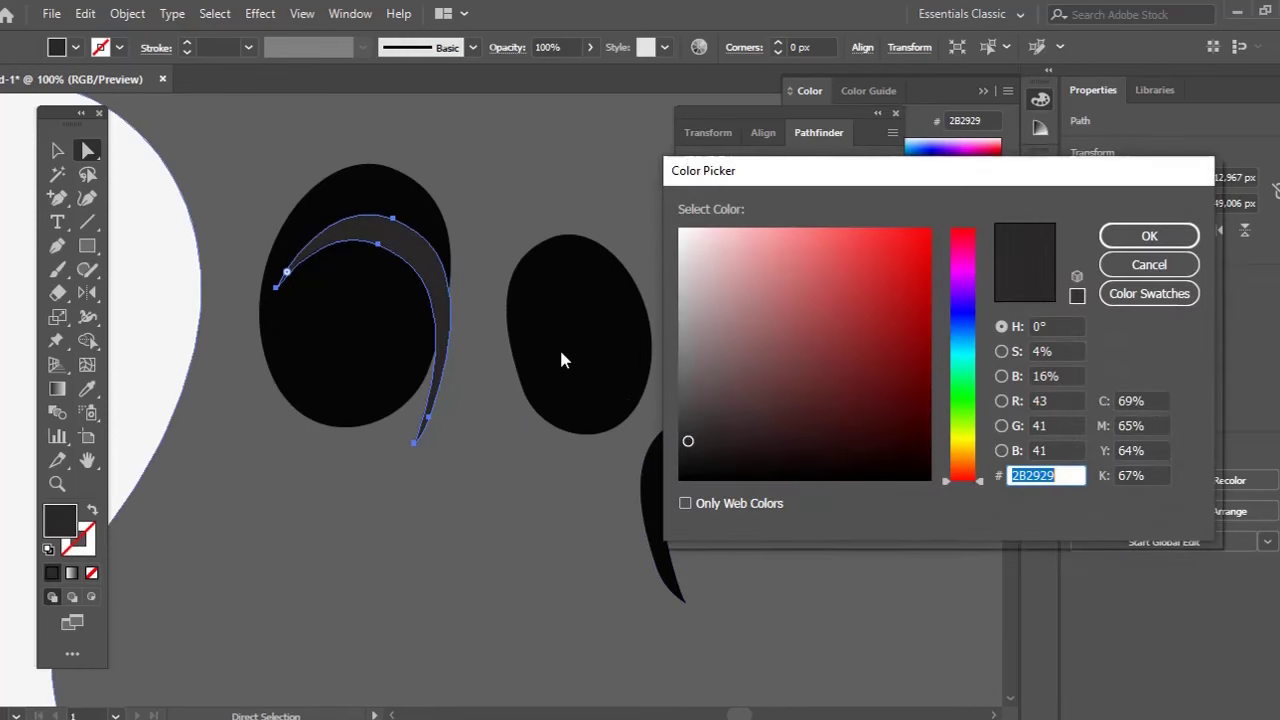
pyautogui.click(690, 395)
pyautogui.click(1143, 236)
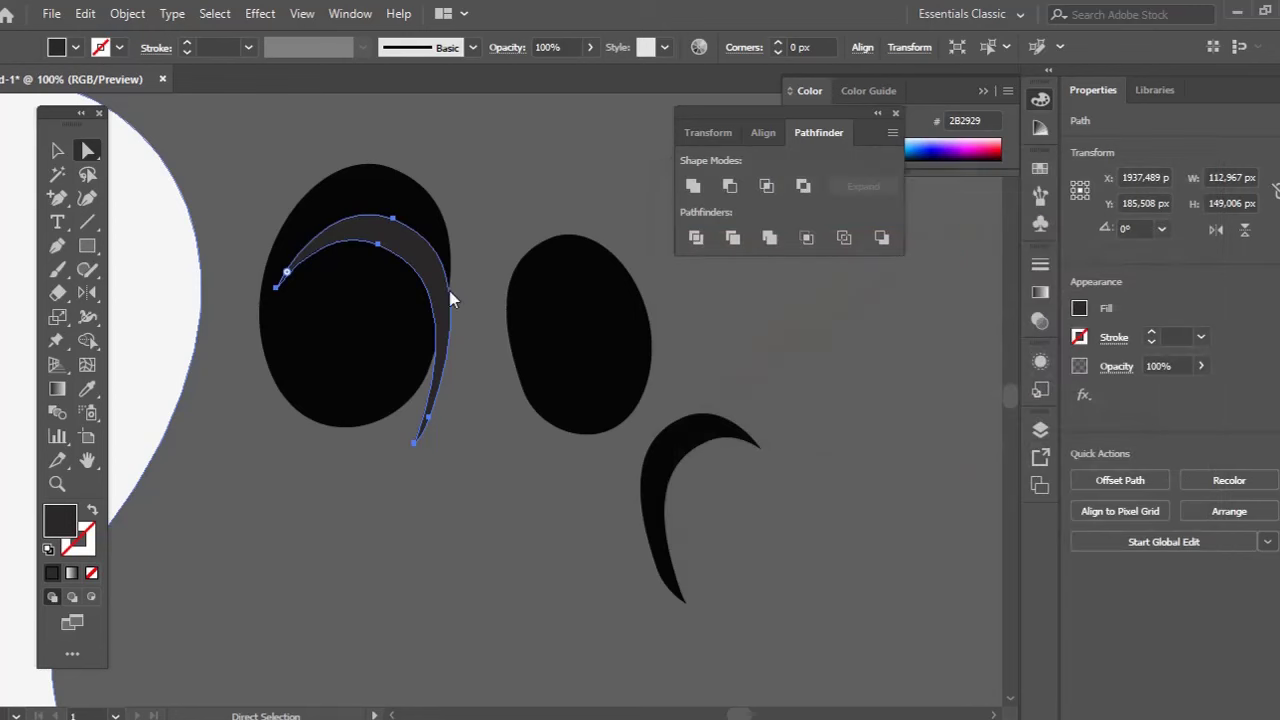
# Scale the grey crescent down to about 92 by 122 px and fit it inside the larger eye's upper-right edge
pyautogui.press('z')
pyautogui.moveTo(419, 246); pyautogui.dragTo(451, 266)
pyautogui.scroll(-7, 604, 393)
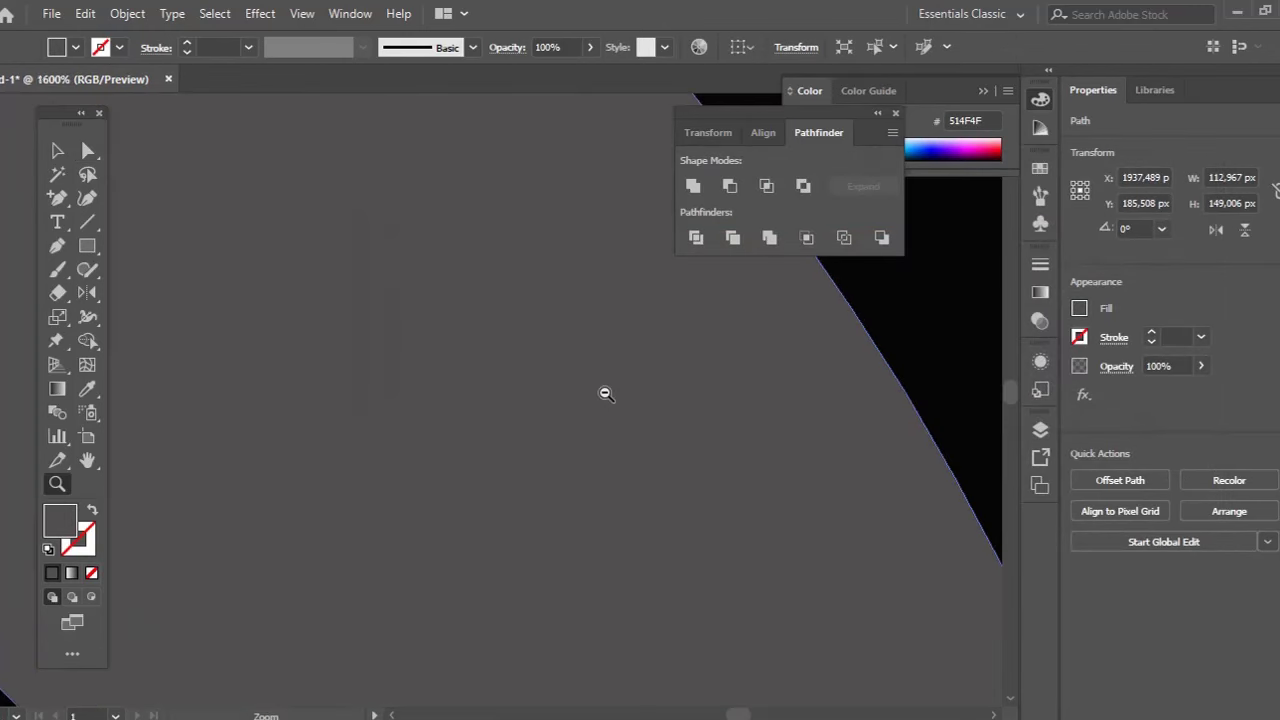
pyautogui.moveTo(279, 468); pyautogui.dragTo(589, 394)
pyautogui.keyDown('alt'); pyautogui.click(589, 394); pyautogui.keyUp('alt')
pyautogui.keyDown('alt'); pyautogui.click(589, 394); pyautogui.keyUp('alt')
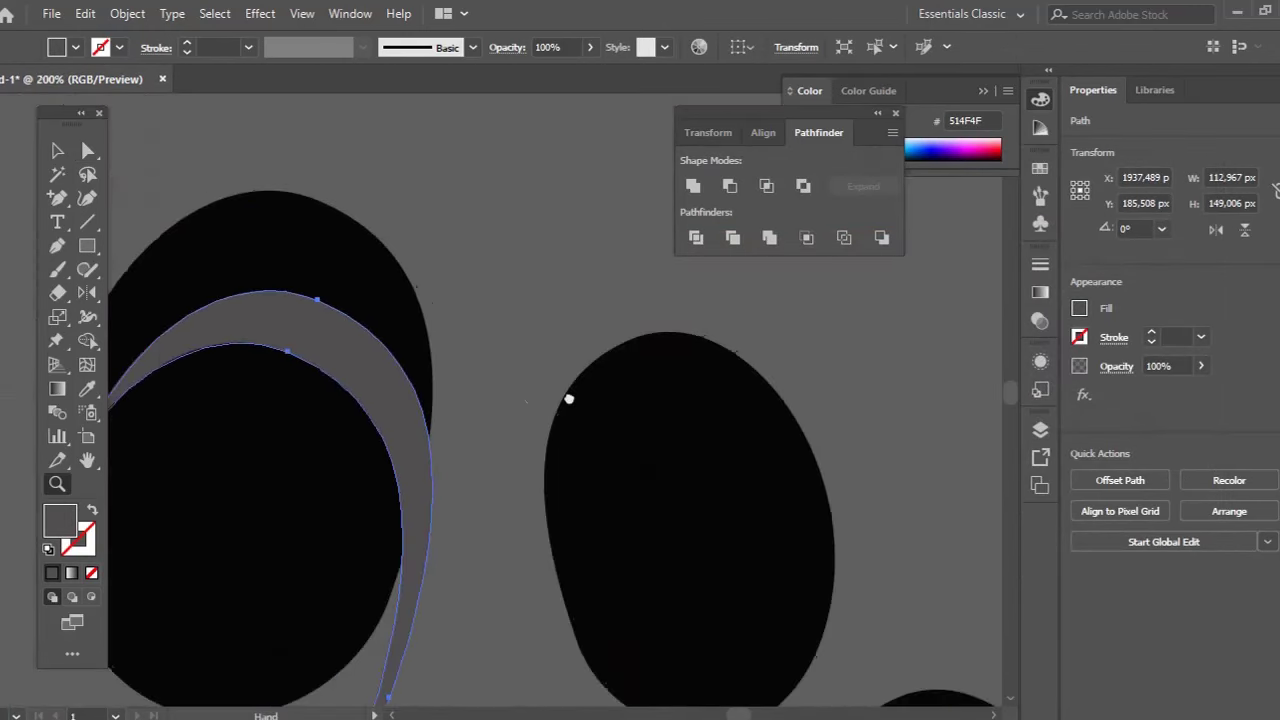
pyautogui.moveTo(444, 395); pyautogui.dragTo(637, 390)
pyautogui.press('v')
pyautogui.moveTo(557, 363); pyautogui.dragTo(490, 320)
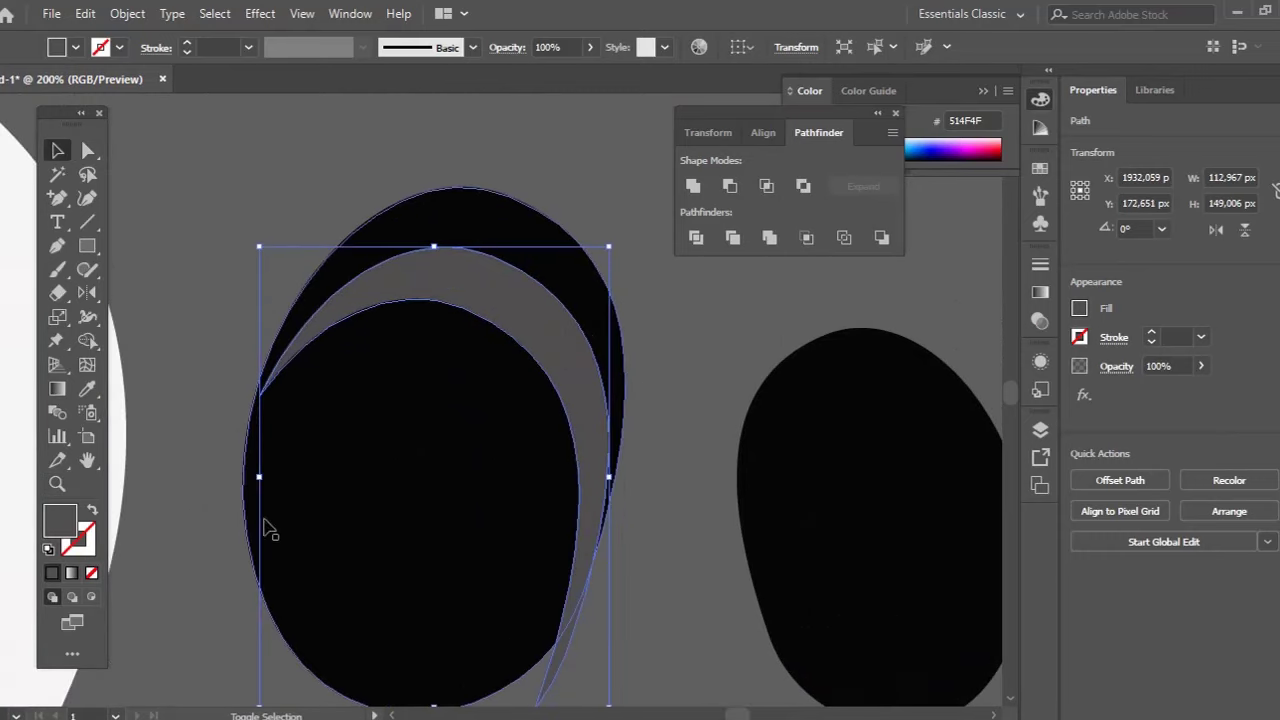
pyautogui.moveTo(260, 246); pyautogui.dragTo(322, 330)
pyautogui.moveTo(537, 382); pyautogui.dragTo(521, 259)
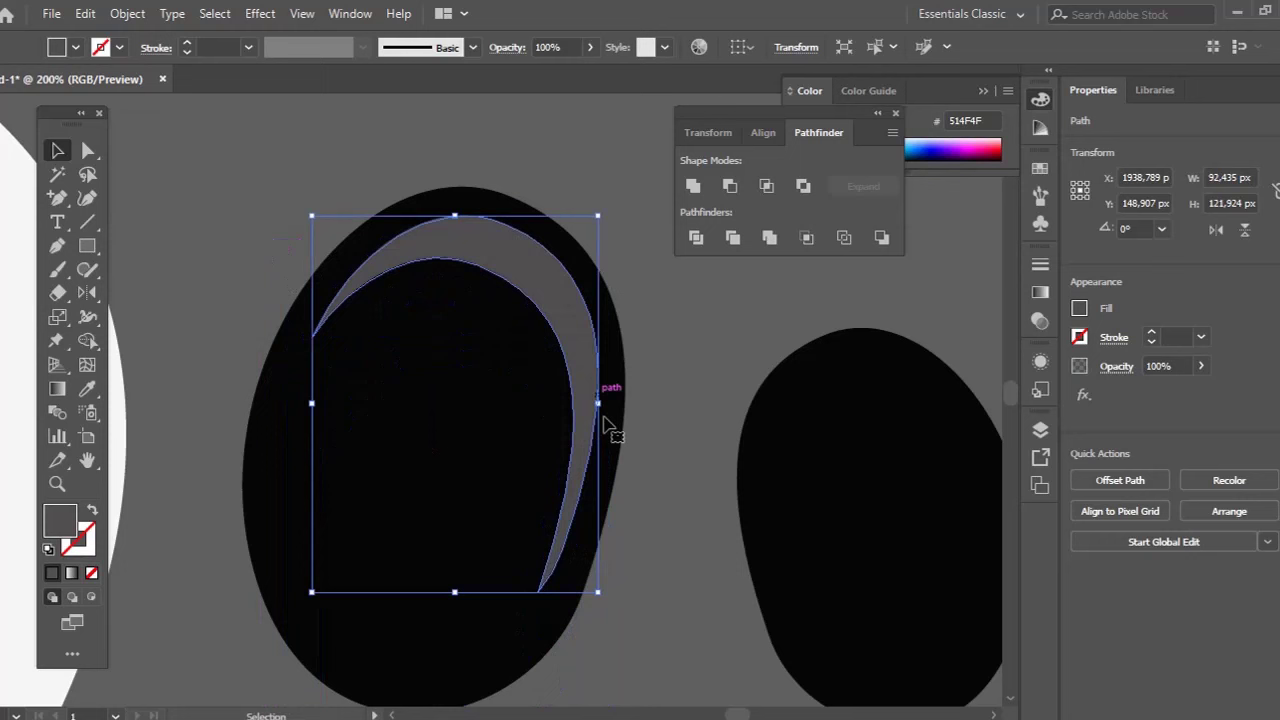
pyautogui.keyDown('ctrl'); pyautogui.click(583, 590); pyautogui.keyUp('ctrl')
pyautogui.press('a')
pyautogui.click(538, 592)
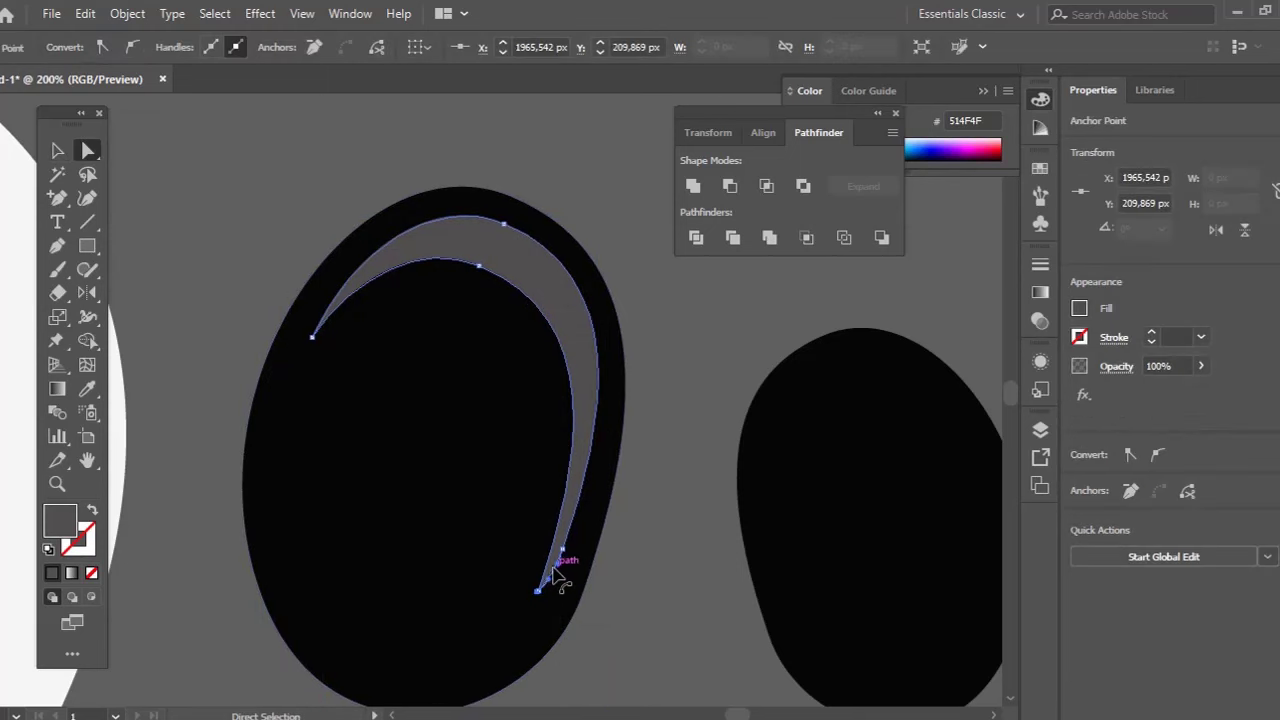
pyautogui.click(716, 466)
# Move the other crescent onto the smaller eye and scale it to about 63 by 100 px inside its upper-left edge
pyautogui.press('z')
pyautogui.keyDown('alt'); pyautogui.click(720, 446); pyautogui.keyUp('alt')
pyautogui.keyDown('alt'); pyautogui.click(720, 446); pyautogui.keyUp('alt')
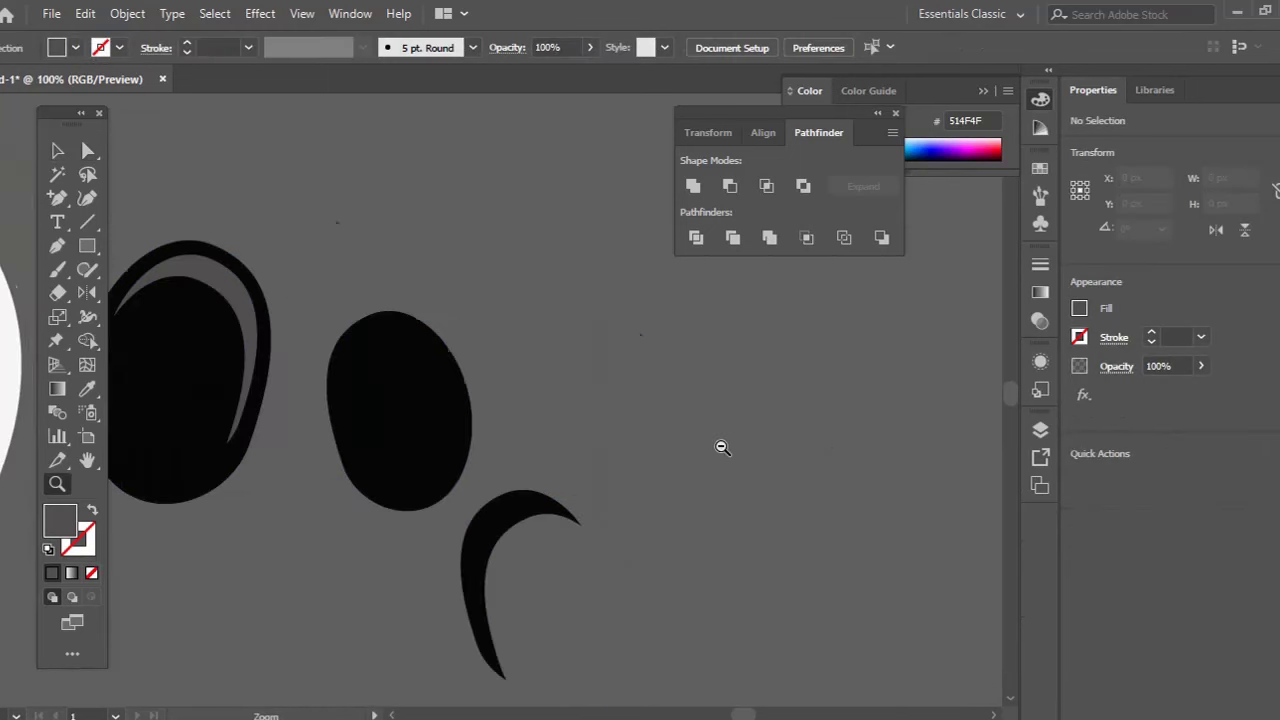
pyautogui.moveTo(682, 444); pyautogui.dragTo(770, 444)
pyautogui.press('v')
pyautogui.moveTo(592, 510); pyautogui.dragTo(481, 343)
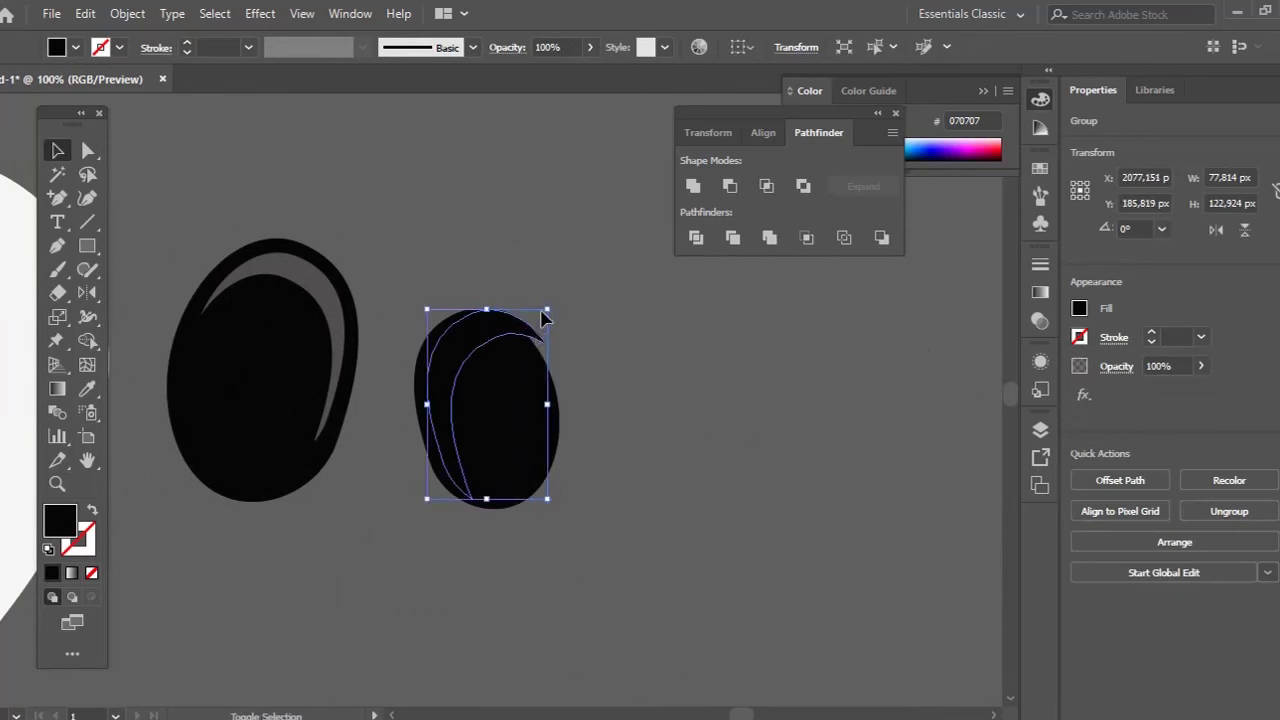
pyautogui.moveTo(542, 307); pyautogui.dragTo(463, 347)
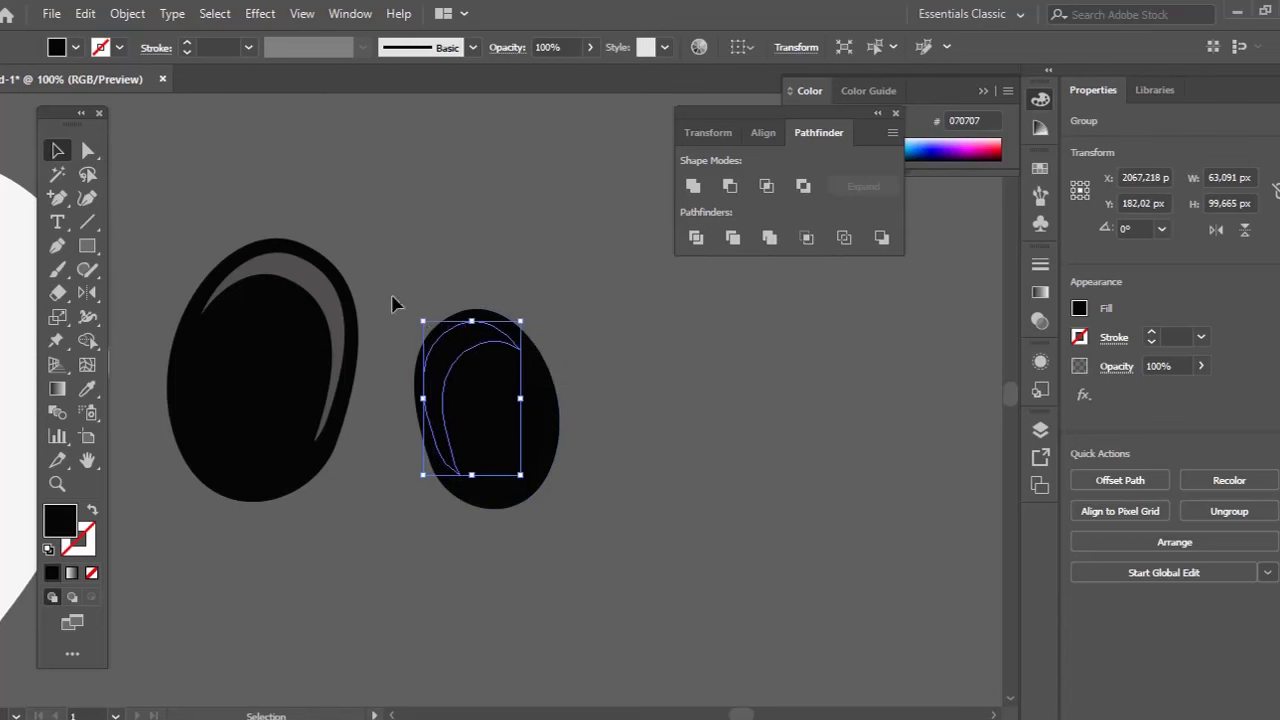
# Sample the grey 514F4F from the larger eye's crescent to fill the smaller eye's crescent
pyautogui.press('i')
pyautogui.click(316, 270)
pyautogui.keyDown('ctrl'); pyautogui.click(577, 383); pyautogui.keyUp('ctrl')
# Group both eyes with their highlights and place them on the ghost's head, scaled to about 190 by 131 px
pyautogui.press('z')
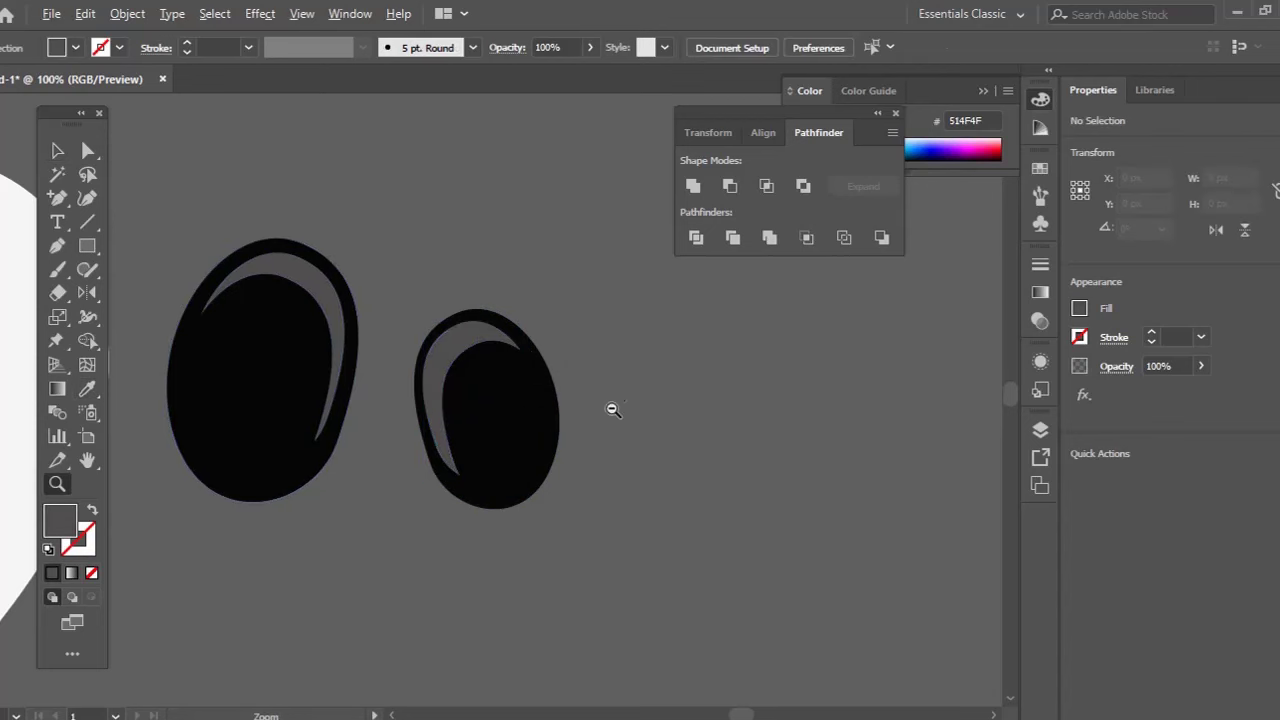
pyautogui.keyDown('alt'); pyautogui.click(643, 407); pyautogui.keyUp('alt')
pyautogui.keyDown('alt'); pyautogui.click(643, 407); pyautogui.keyUp('alt')
pyautogui.moveTo(528, 390); pyautogui.dragTo(753, 430)
pyautogui.moveTo(613, 523); pyautogui.dragTo(736, 500)
pyautogui.hotkey('ctrl', 'g')
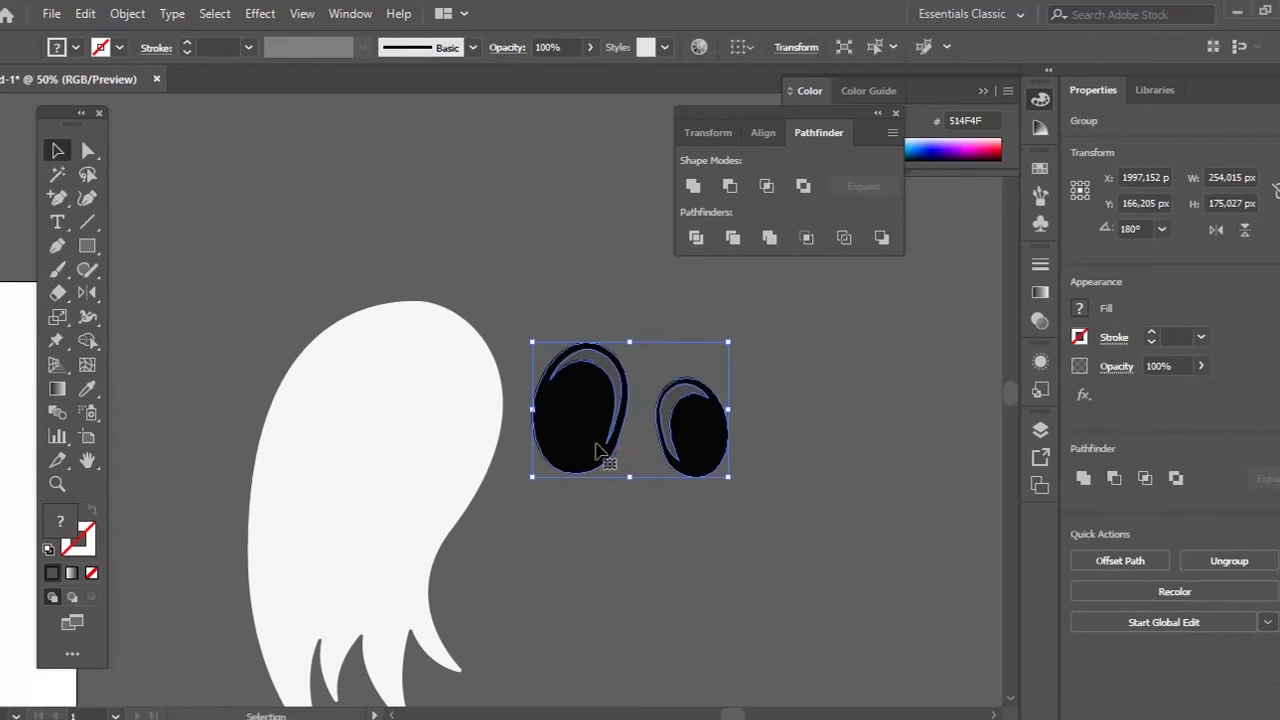
pyautogui.moveTo(596, 446); pyautogui.dragTo(354, 440)
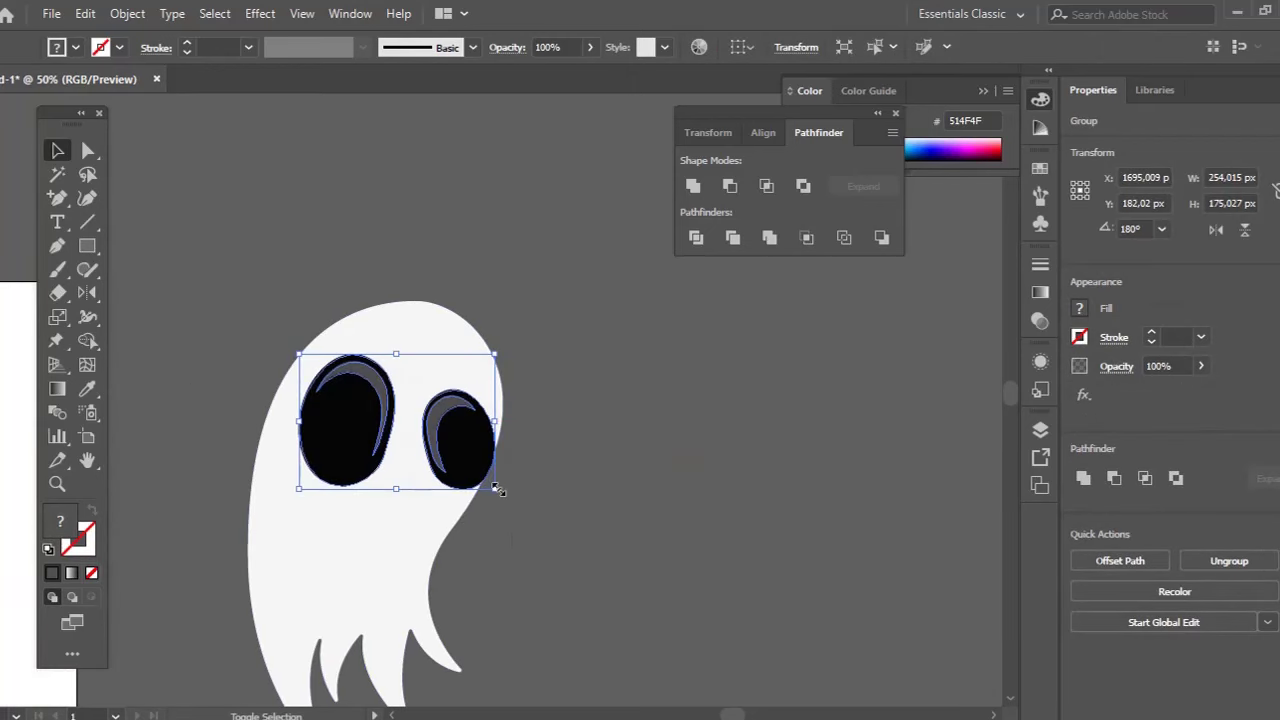
pyautogui.moveTo(497, 489); pyautogui.dragTo(447, 455)
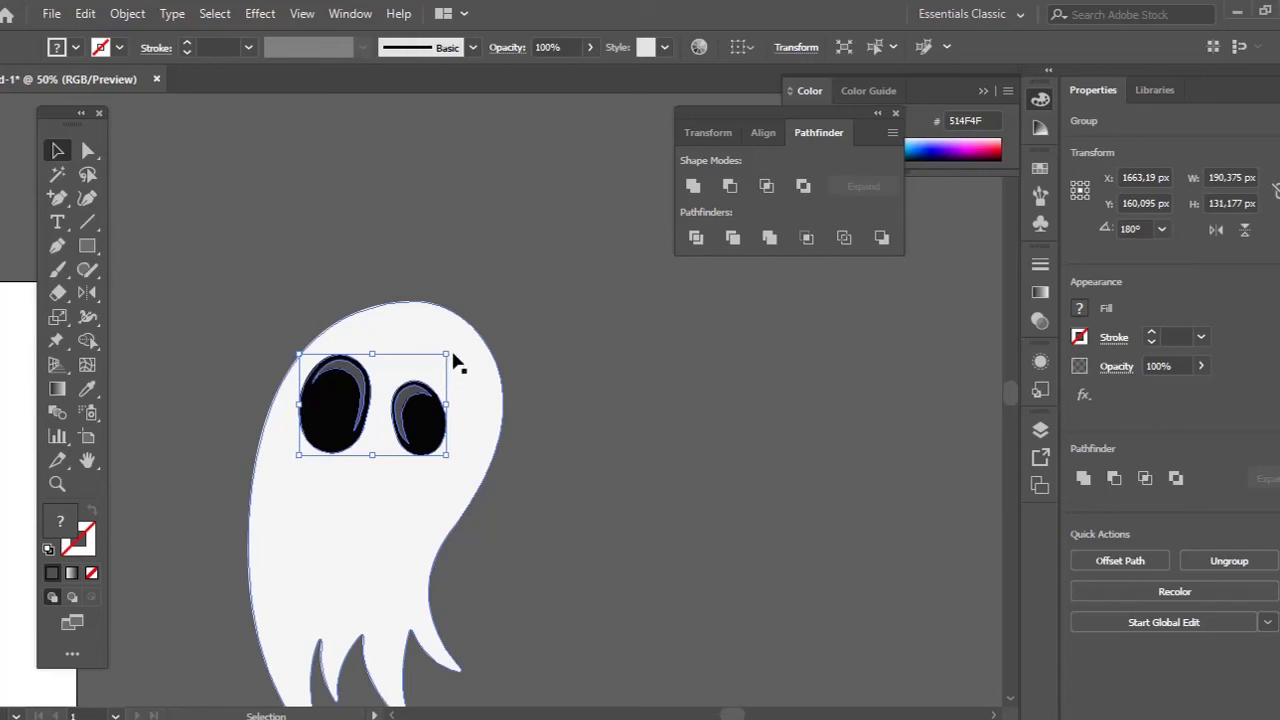
# Tilt the eye group slightly clockwise and shift it a little to the right on the ghost's head
pyautogui.moveTo(453, 354); pyautogui.dragTo(469, 366)
pyautogui.moveTo(389, 434); pyautogui.dragTo(439, 437)
pyautogui.hotkey('ctrl', 'z')
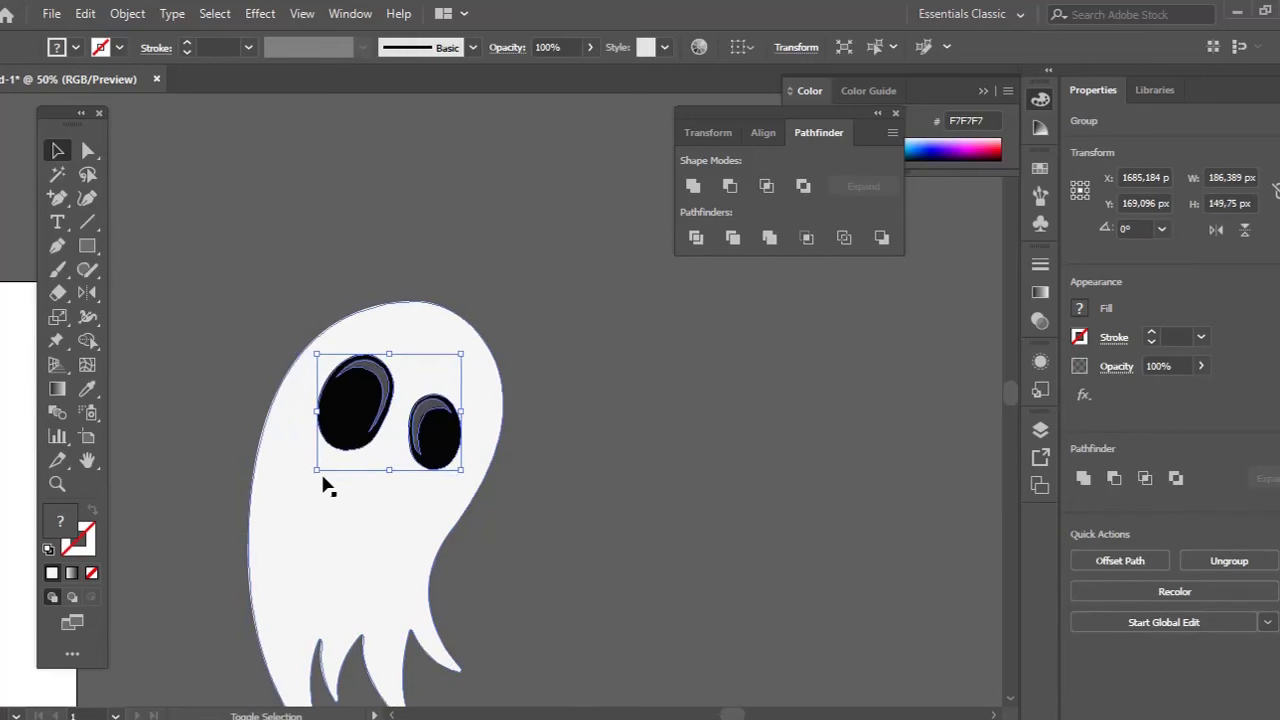
# Draw a small ellipse about 40 by 18 px below the larger eye as a cheek and tilt it slightly clockwise
pyautogui.moveTo(317, 469); pyautogui.dragTo(791, 443)
pyautogui.click(551, 463)
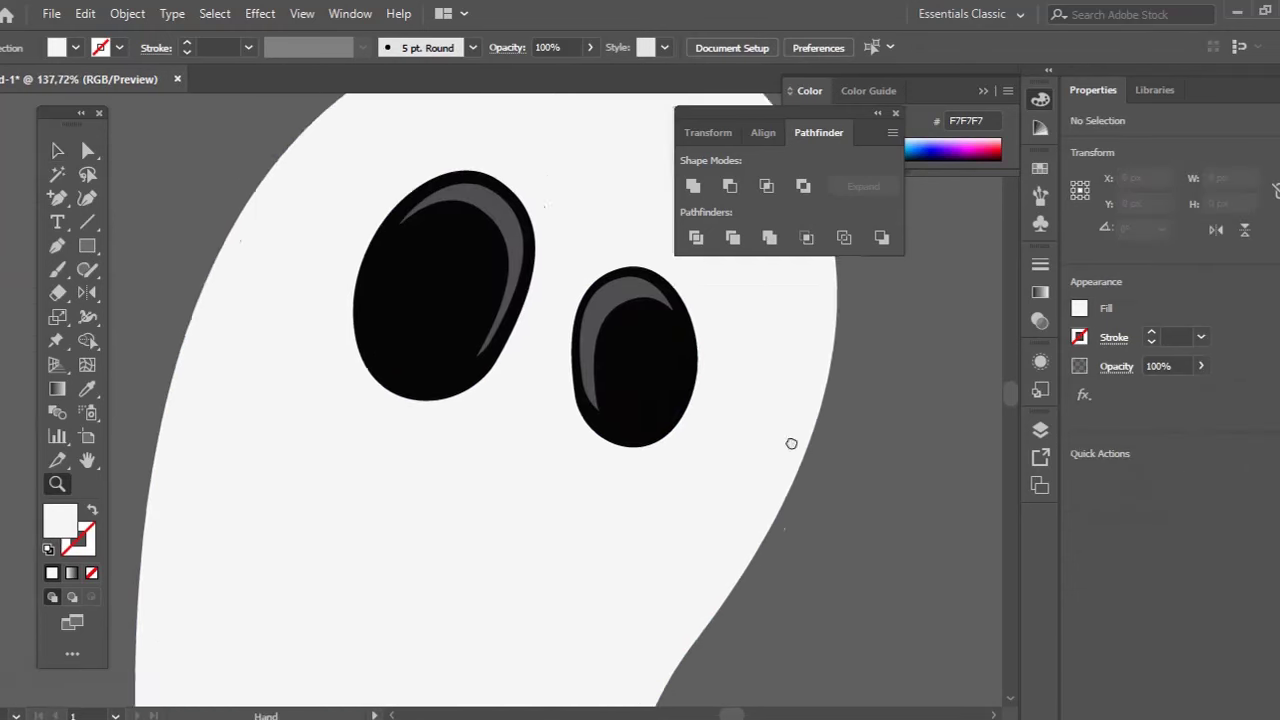
pyautogui.moveTo(239, 365); pyautogui.dragTo(354, 383)
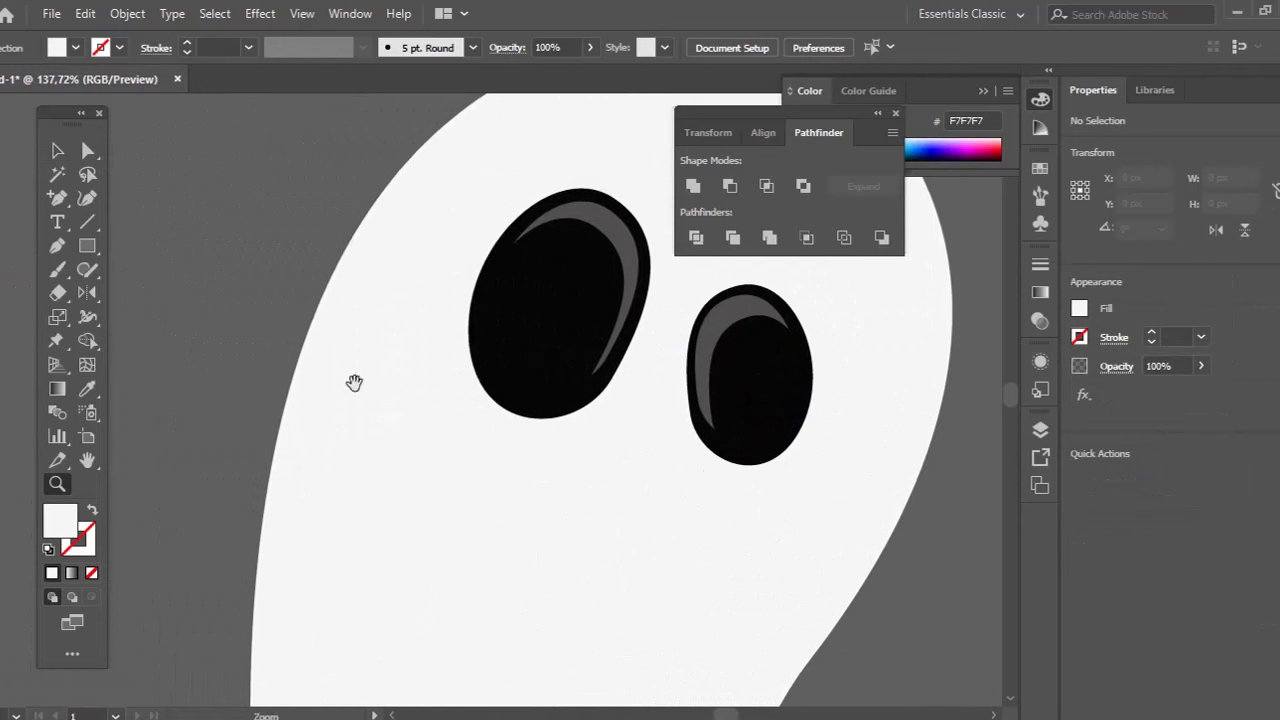
pyautogui.click(88, 248)
pyautogui.click(150, 294)
pyautogui.moveTo(214, 280)
pyautogui.mouseDown()
pyautogui.moveTo(251, 286)
pyautogui.moveTo(460, 457)
pyautogui.moveTo(518, 430)
pyautogui.mouseUp()
pyautogui.press('ctrl')
pyautogui.press('v')
pyautogui.moveTo(466, 440); pyautogui.dragTo(449, 428)
# Fill the cheek ellipse with the pink F7A4A4
pyautogui.doubleClick(60, 518)
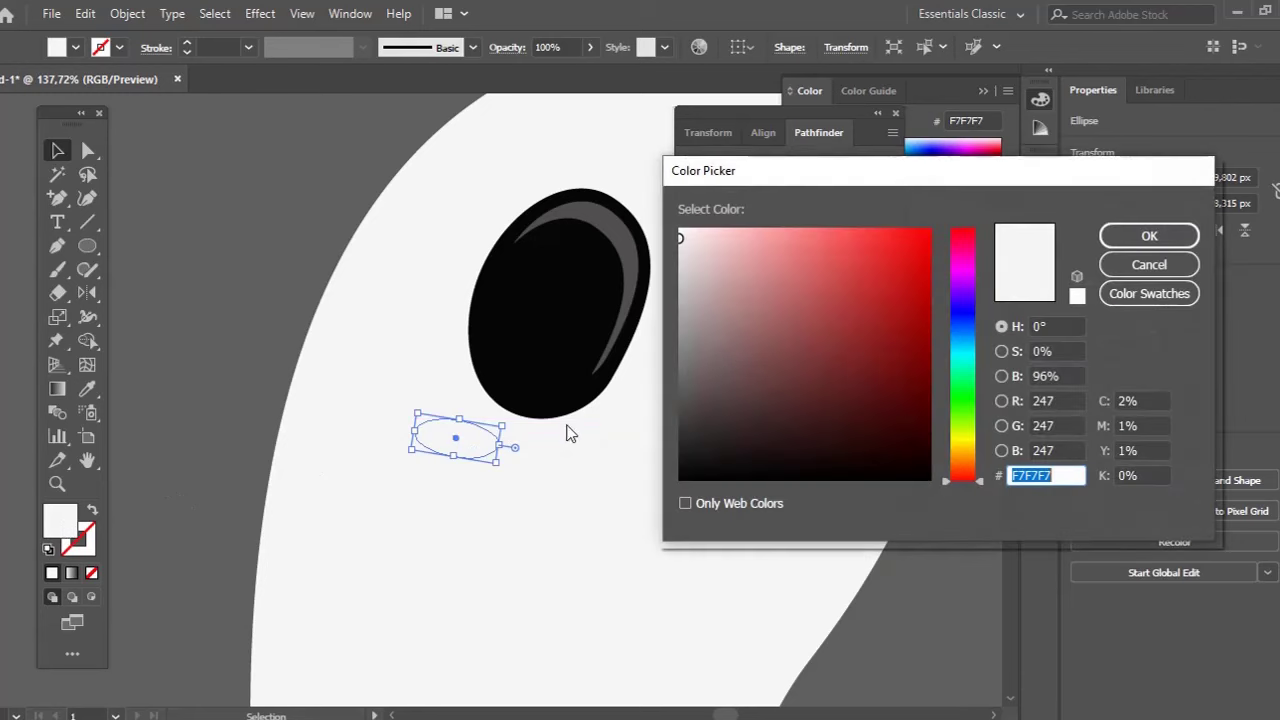
pyautogui.click(763, 236)
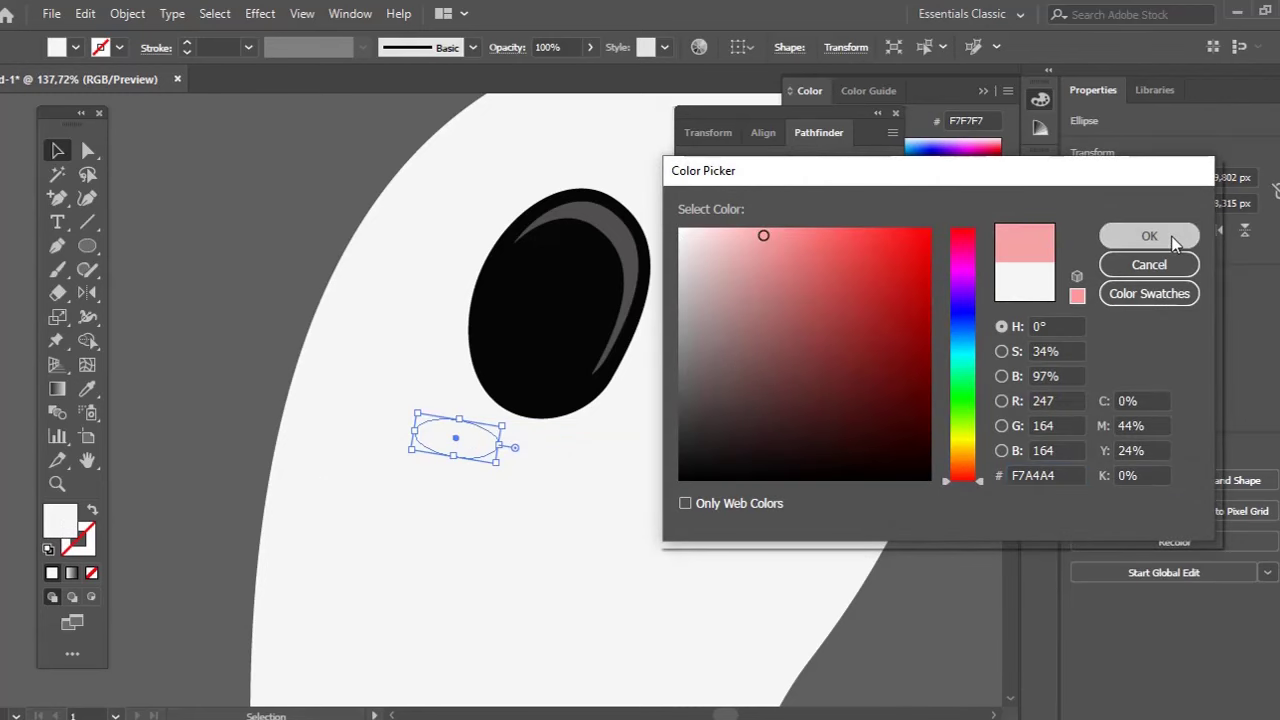
pyautogui.click(1150, 237)
# Duplicate the pink cheek below the smaller eye and rotate the copy to 0° so it lies horizontal
pyautogui.moveTo(480, 458); pyautogui.dragTo(818, 510)
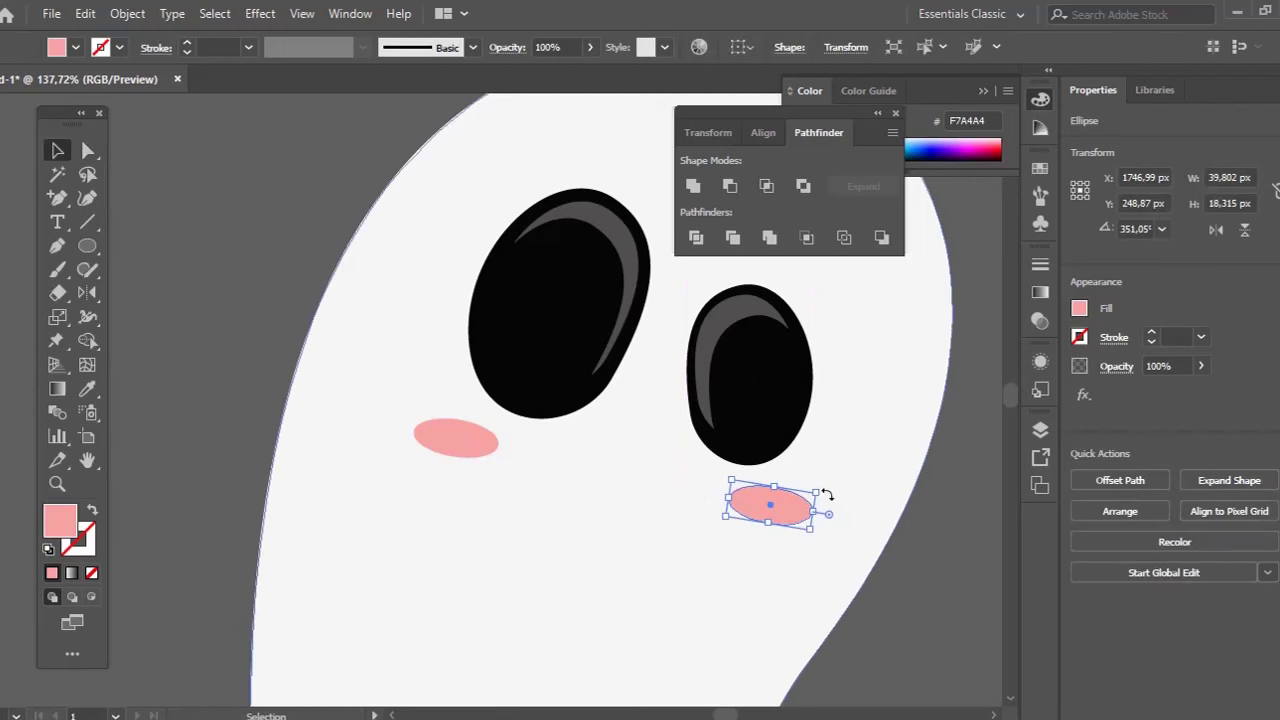
pyautogui.click(821, 510)
pyautogui.click(810, 509)
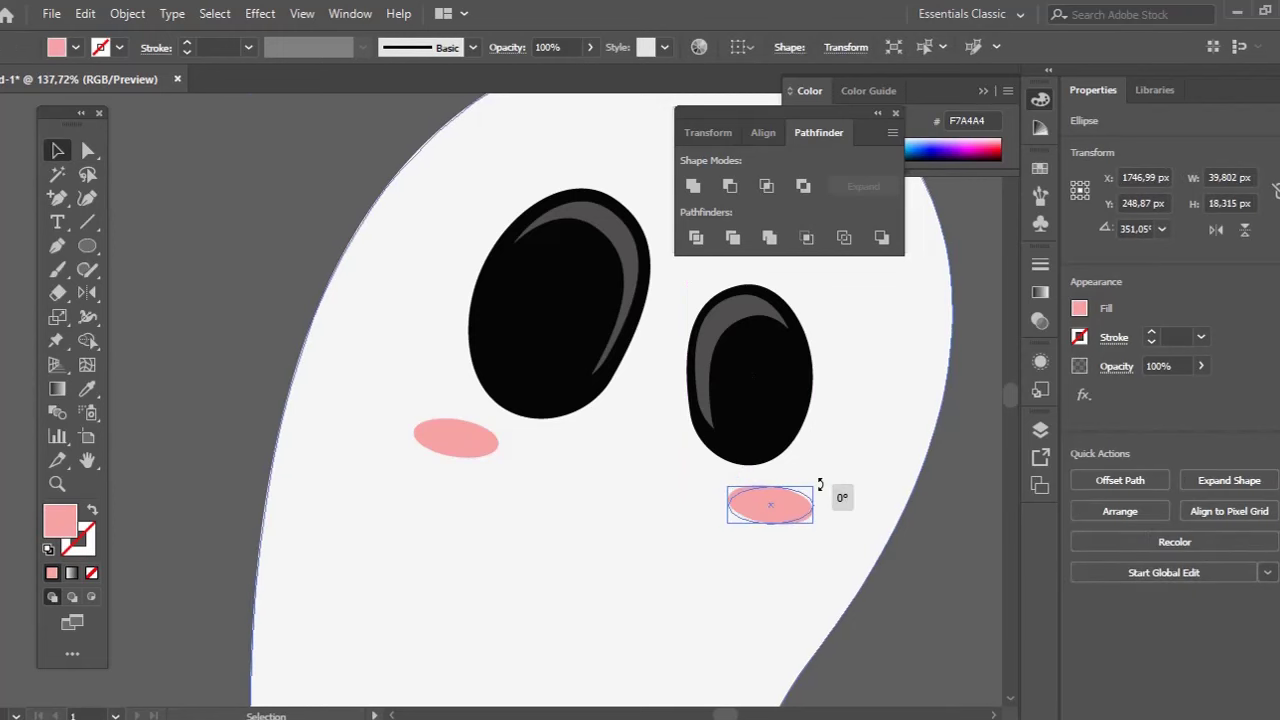
pyautogui.click(87, 248)
pyautogui.moveTo(460, 460); pyautogui.dragTo(327, 301)
pyautogui.moveTo(370, 364); pyautogui.dragTo(595, 557)
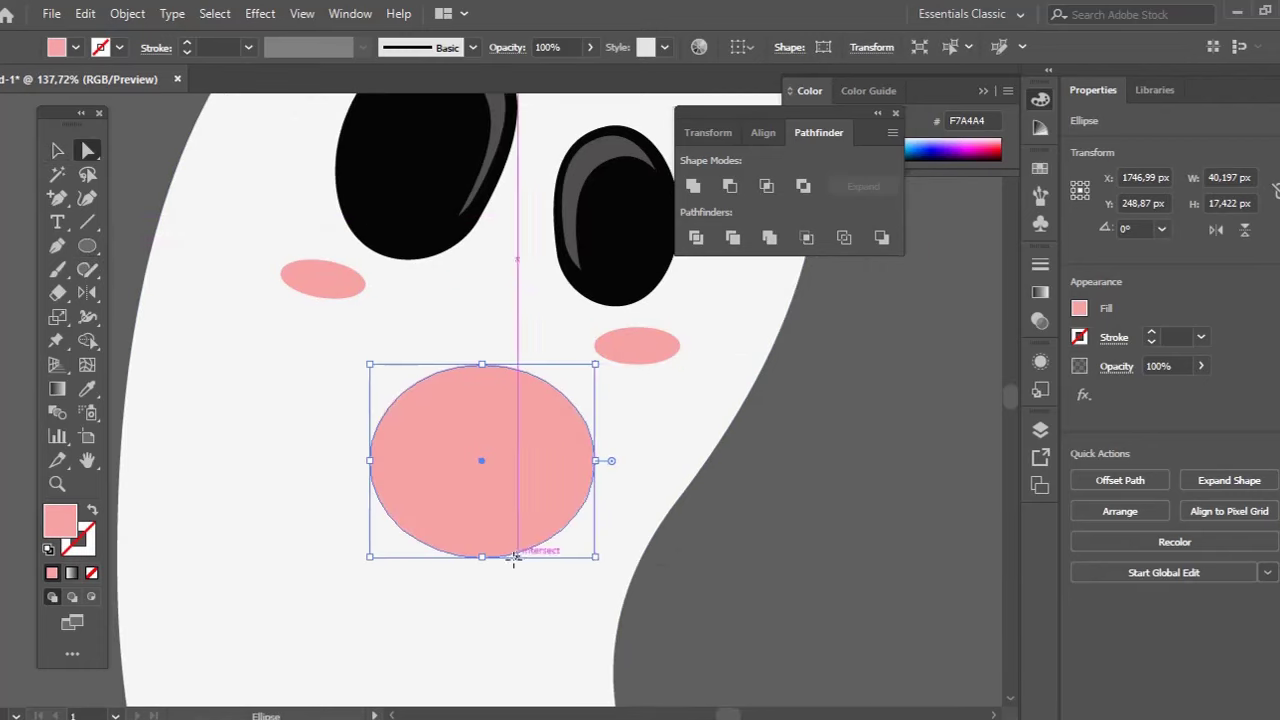
pyautogui.press('a')
pyautogui.click(483, 557)
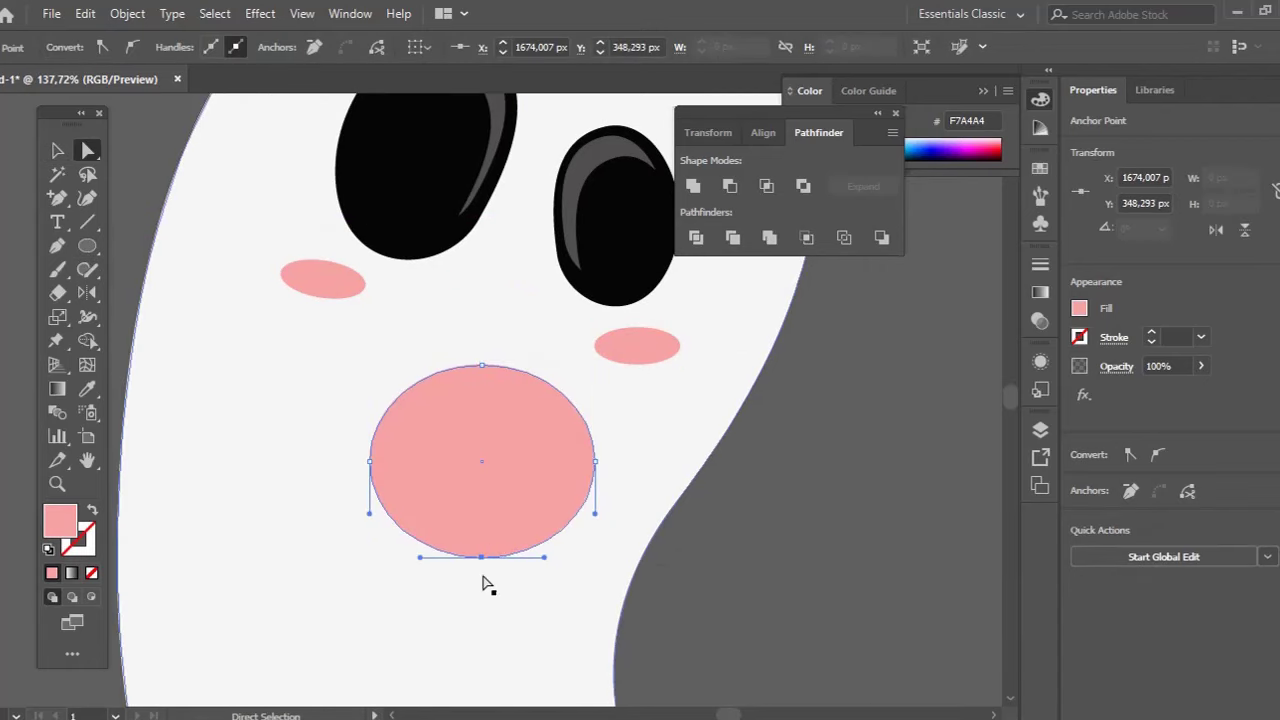
pyautogui.moveTo(482, 559); pyautogui.dragTo(476, 521)
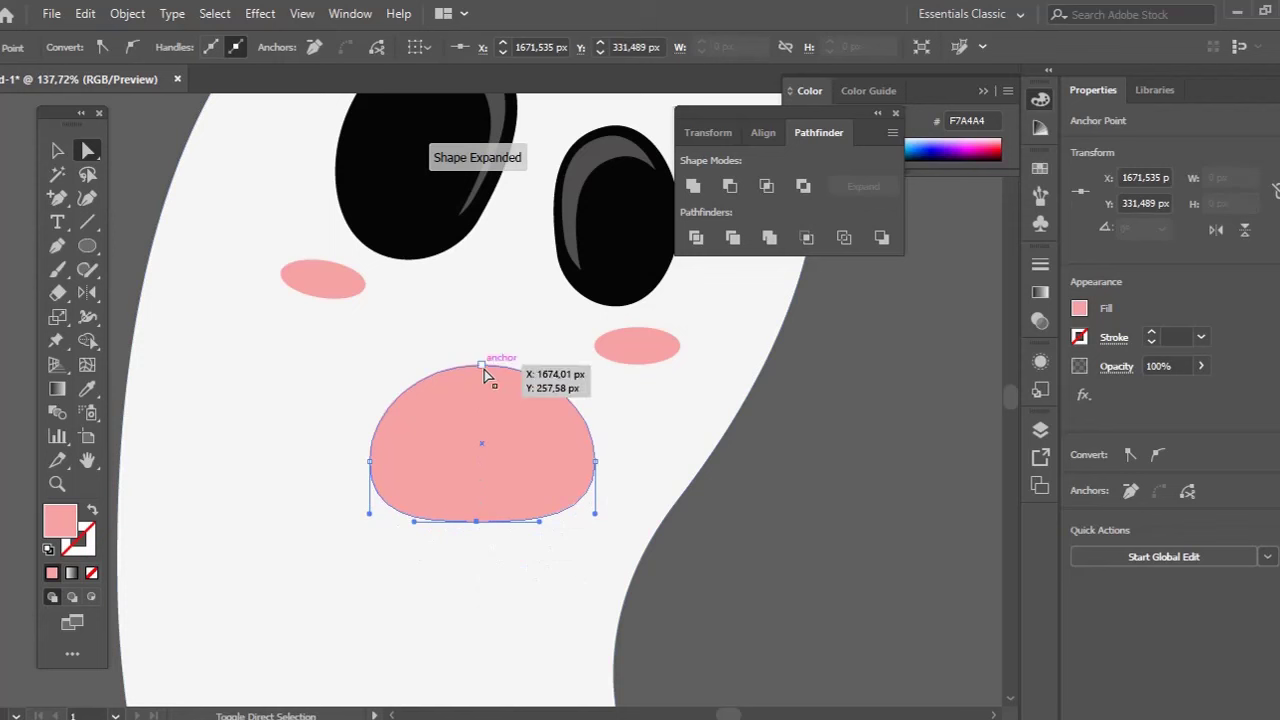
pyautogui.moveTo(482, 367); pyautogui.dragTo(481, 333)
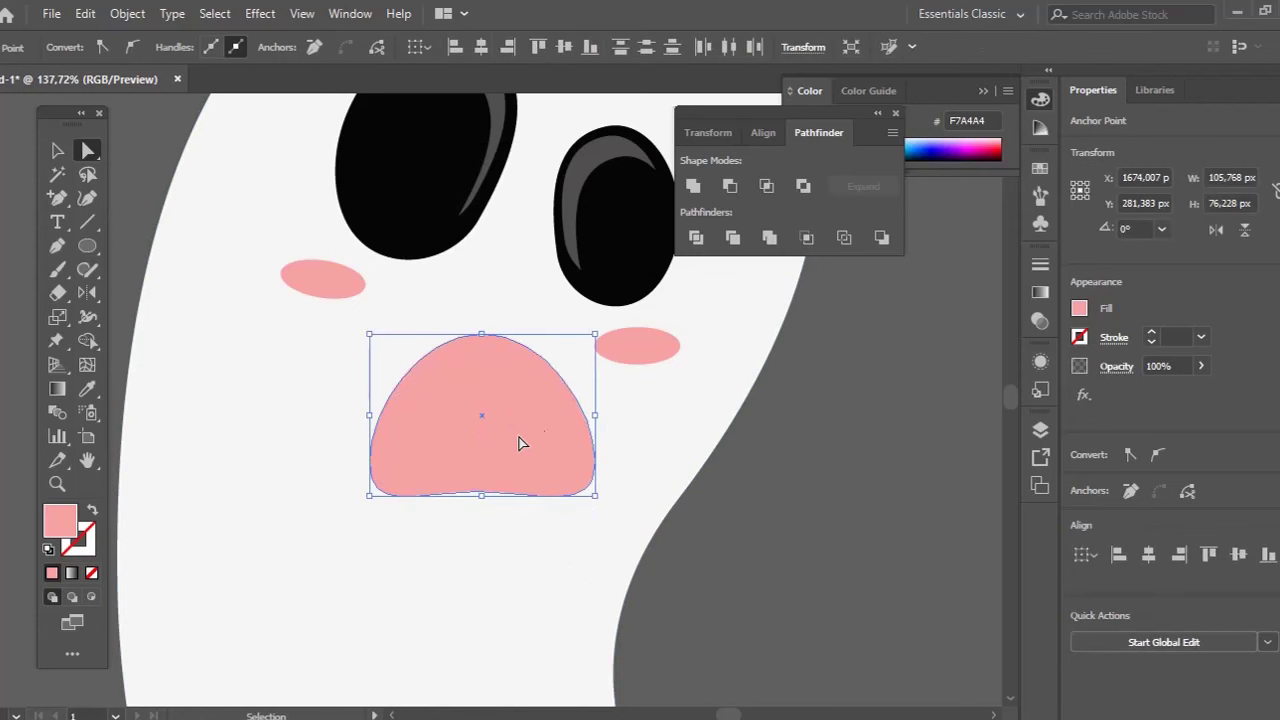
pyautogui.press('Delete')
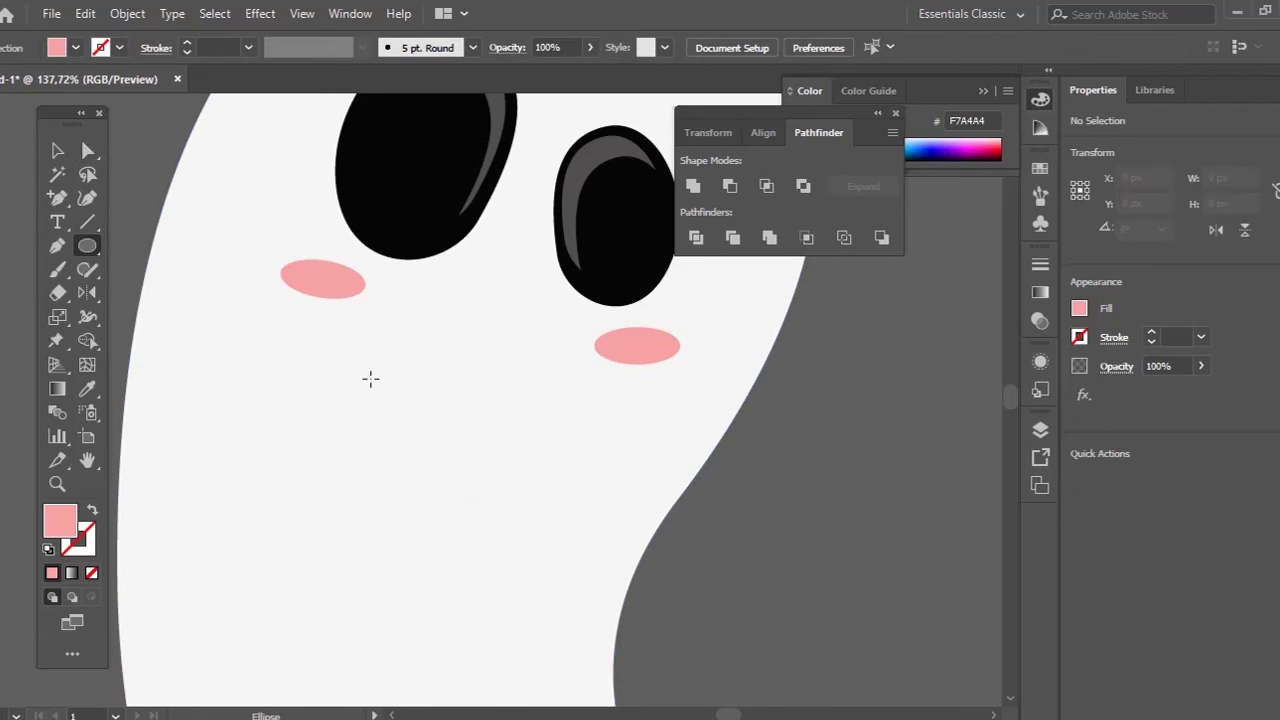
# Draw an upright mouth ellipse about 71 by 113 px between and below the cheeks, and tilt it about 15° clockwise
pyautogui.moveTo(381, 342); pyautogui.dragTo(533, 581)
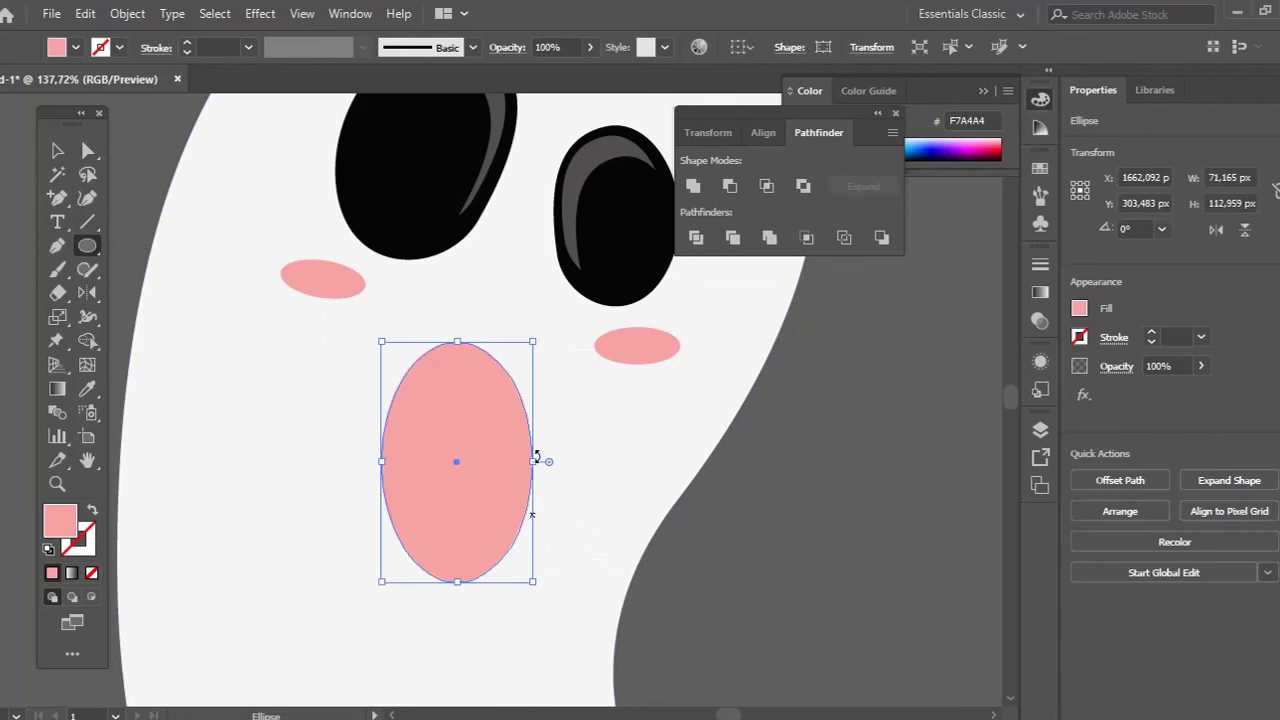
pyautogui.press('v')
pyautogui.moveTo(545, 347); pyautogui.dragTo(571, 374)
# Raise the mouth ellipse's lowest anchor to form an egg shape and fill it with the eye's black 070707
pyautogui.press('a')
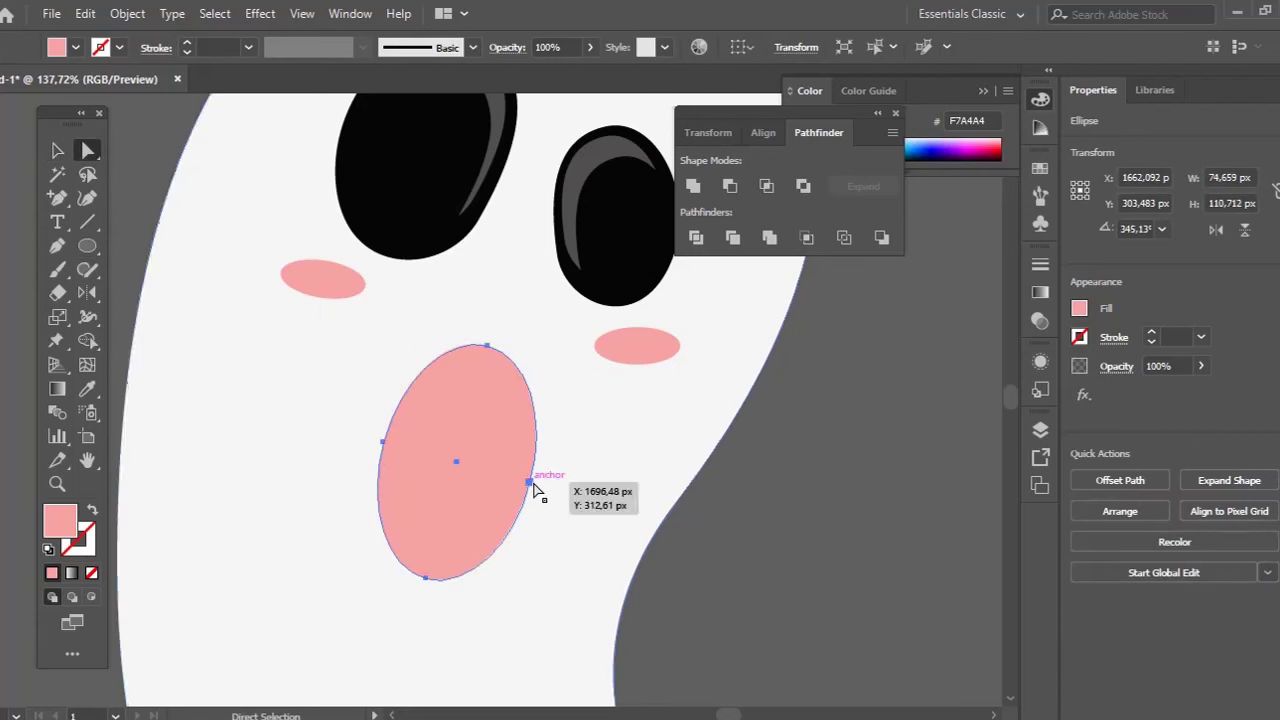
pyautogui.moveTo(428, 588); pyautogui.dragTo(437, 545)
pyautogui.moveTo(478, 506)
pyautogui.mouseDown()
pyautogui.moveTo(473, 481)
pyautogui.moveTo(474, 497)
pyautogui.mouseUp()
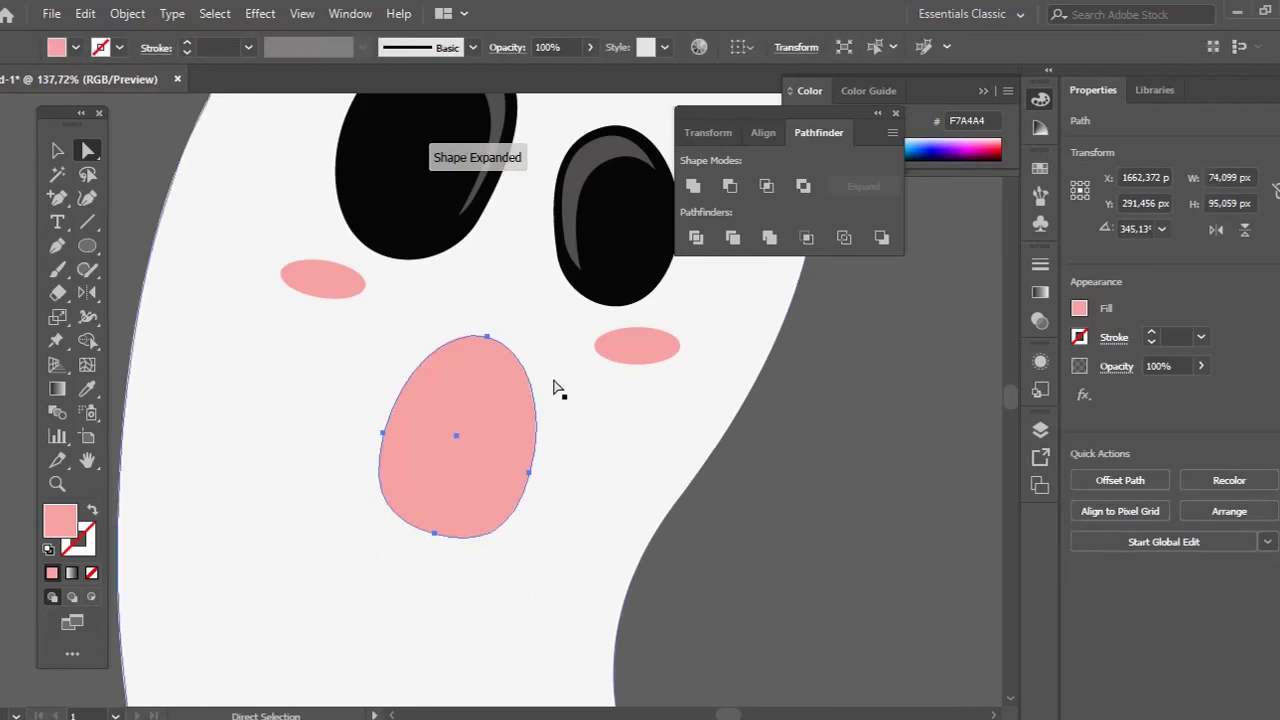
pyautogui.click(635, 256)
pyautogui.hotkey('ctrl', 'shift', 'a')
# Scale the black mouth down to about 53 by 68 px below the cheeks
pyautogui.press('z')
pyautogui.keyDown('alt'); pyautogui.click(537, 391); pyautogui.keyUp('alt')
pyautogui.keyDown('alt'); pyautogui.click(537, 391); pyautogui.keyUp('alt')
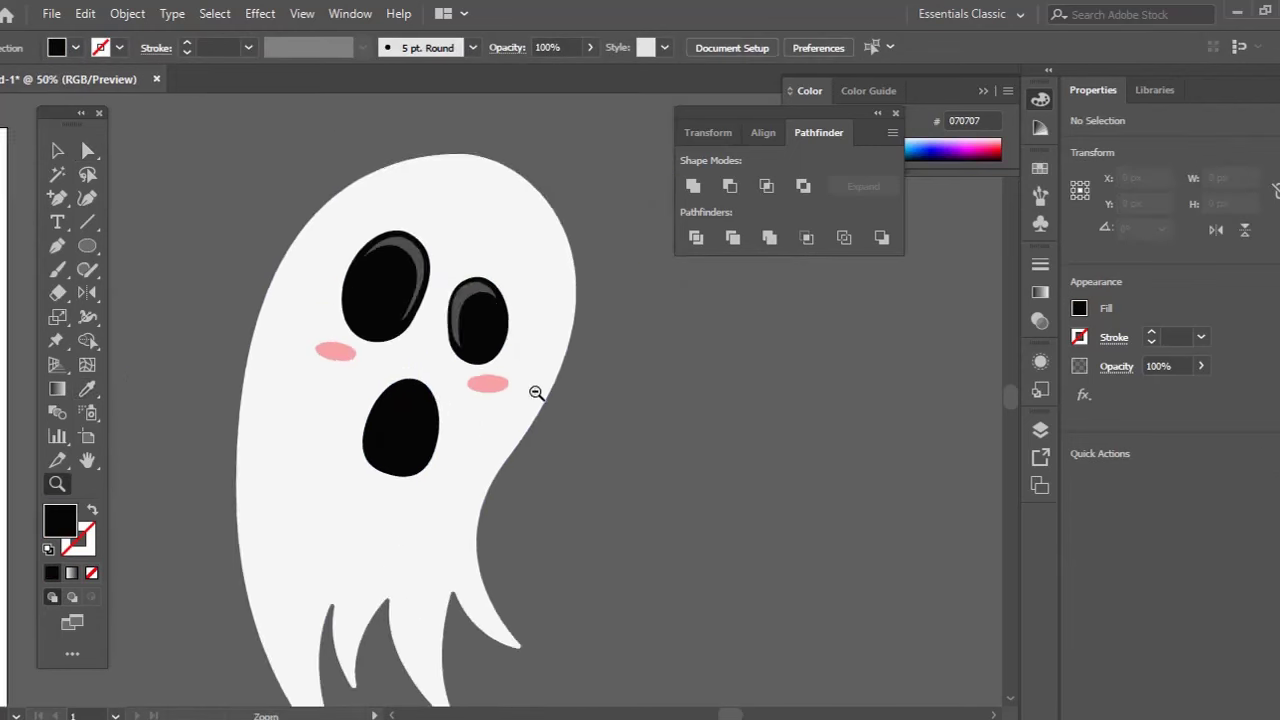
pyautogui.keyDown('alt'); pyautogui.click(537, 391); pyautogui.keyUp('alt')
pyautogui.moveTo(510, 400); pyautogui.dragTo(593, 455)
pyautogui.moveTo(485, 479); pyautogui.dragTo(540, 447)
pyautogui.click(681, 512)
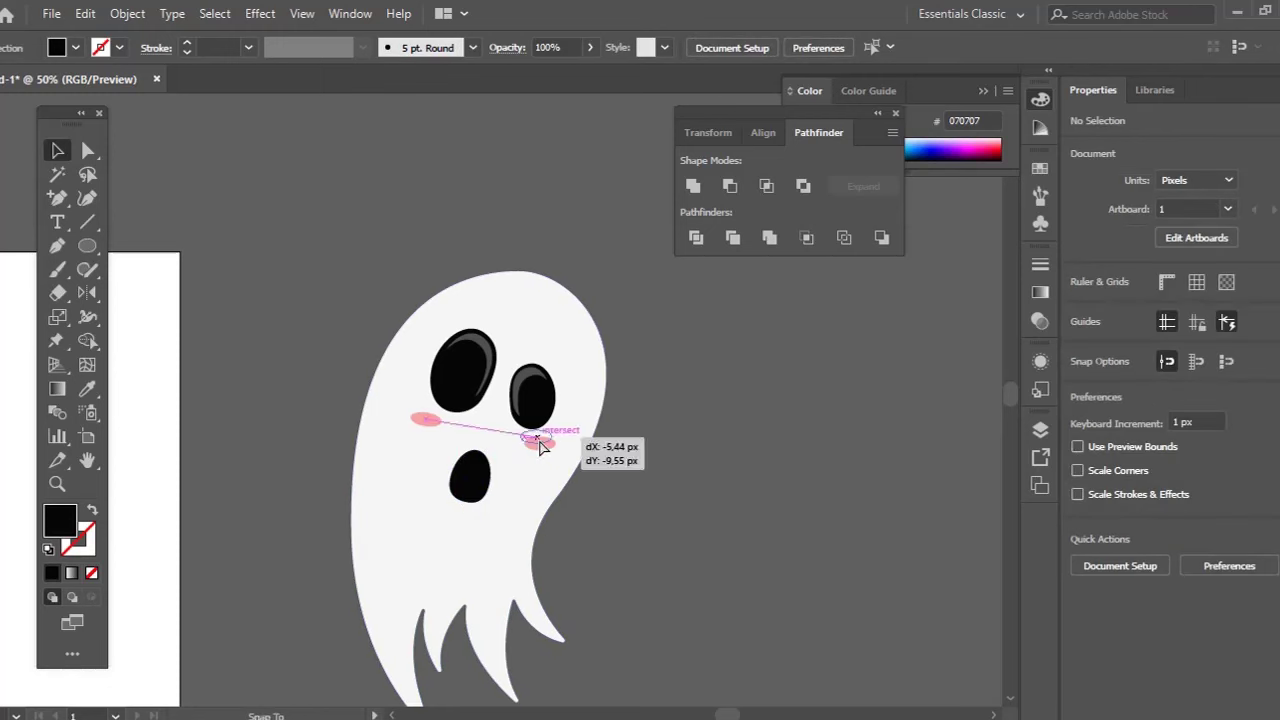
# Place two copies of the black mouth beside the ghost, the second overlapping the first slightly lower and to the left
pyautogui.hotkey('ctrl', 'space')
pyautogui.moveTo(454, 374); pyautogui.dragTo(547, 566)
pyautogui.moveTo(557, 517); pyautogui.dragTo(583, 517)
pyautogui.click(453, 432)
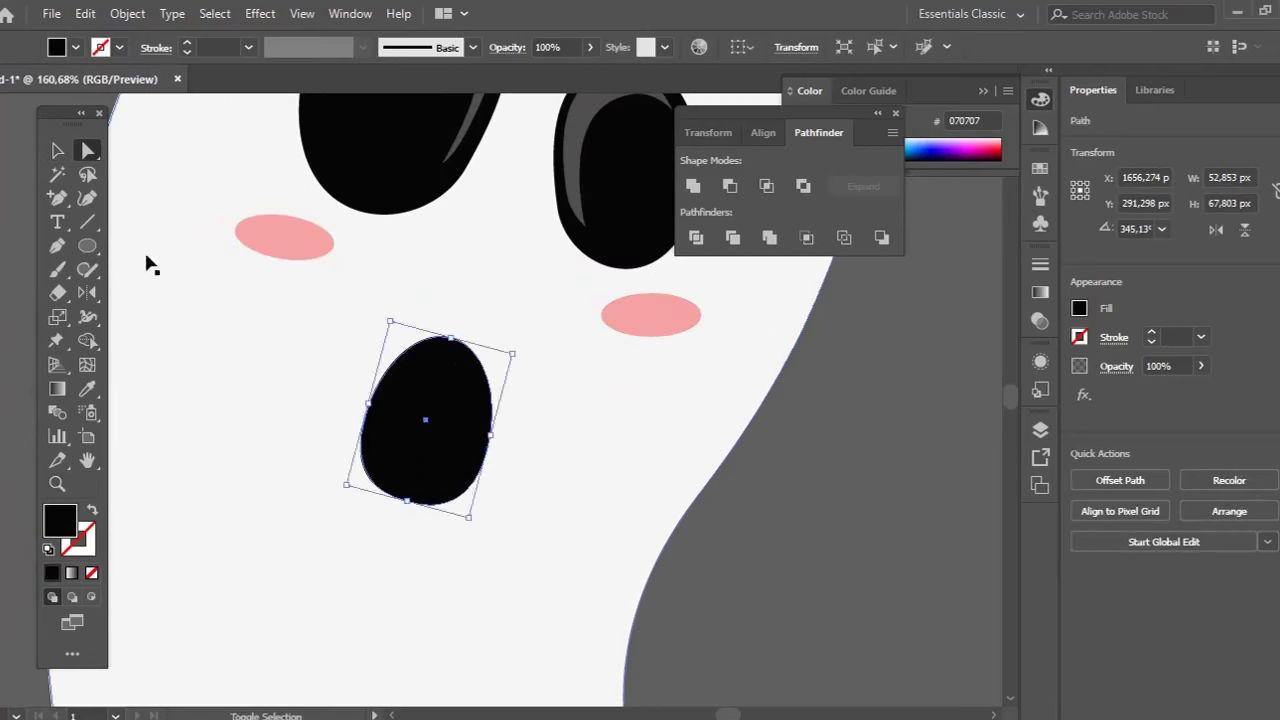
pyautogui.click(146, 263)
pyautogui.moveTo(425, 426); pyautogui.dragTo(828, 533)
pyautogui.press('v')
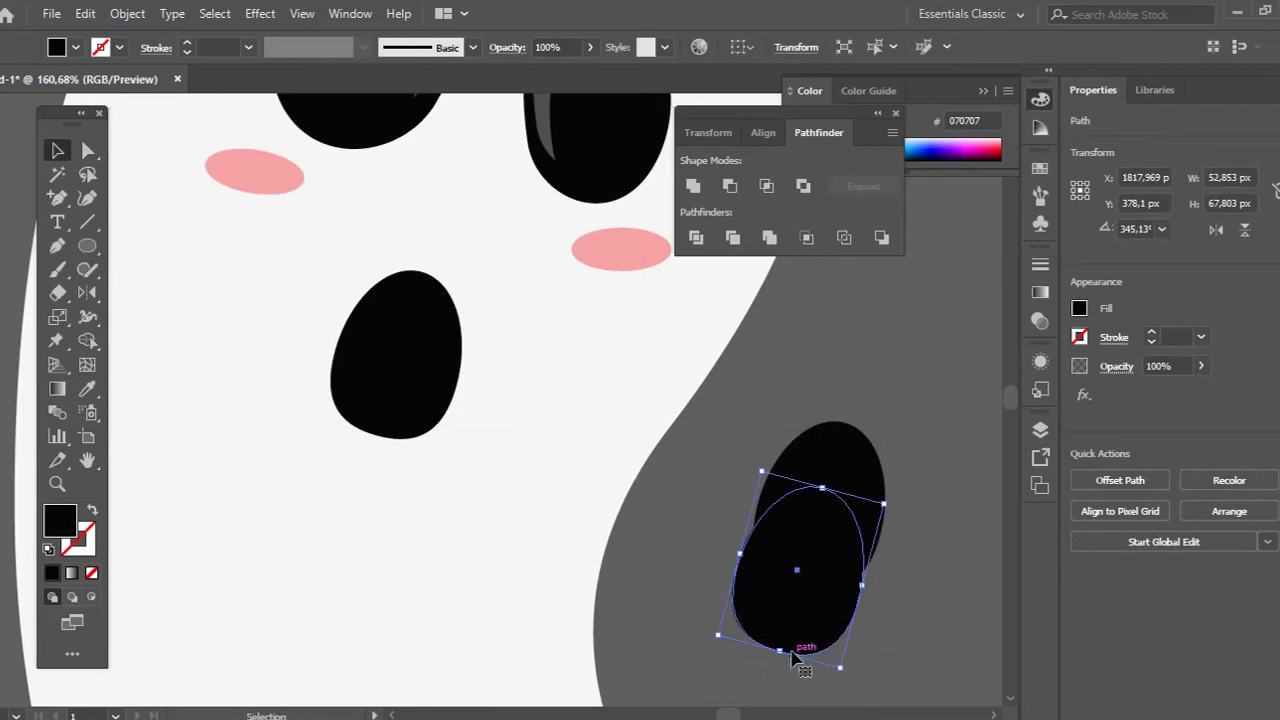
# Divide the two overlapping mouth copies with Pathfinder and delete the outer pieces, keeping only the overlap as the tongue
pyautogui.keyDown('shift'); pyautogui.click(858, 487); pyautogui.keyUp('shift')
pyautogui.click(730, 185)
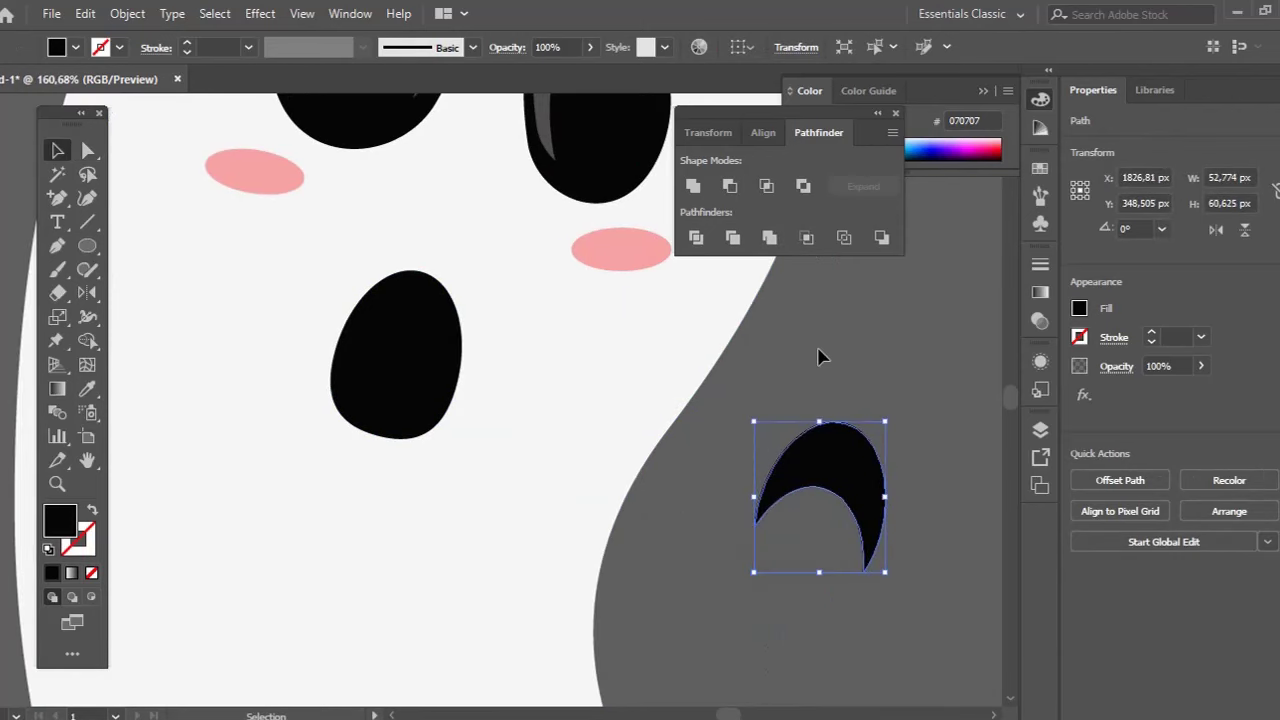
pyautogui.hotkey('ctrl', 'z')
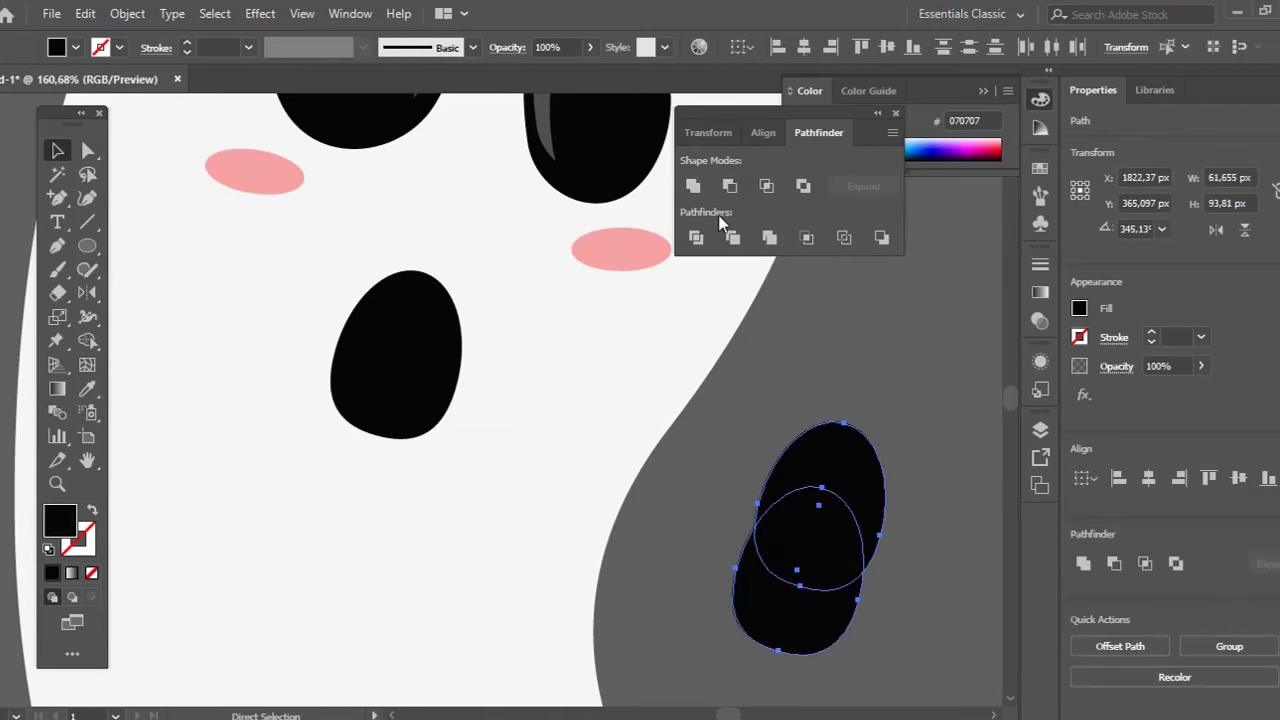
pyautogui.click(696, 239)
pyautogui.click(858, 477)
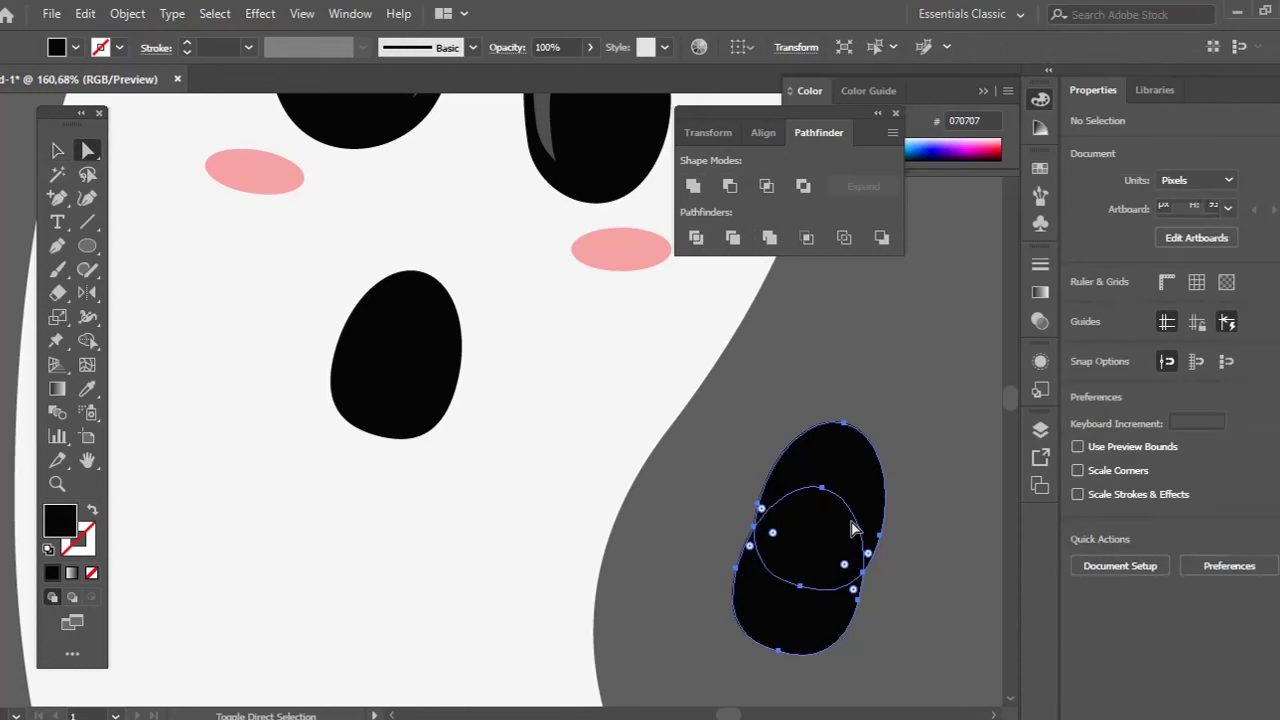
pyautogui.keyDown('shift'); pyautogui.click(808, 643); pyautogui.keyUp('shift')
pyautogui.press('Delete')
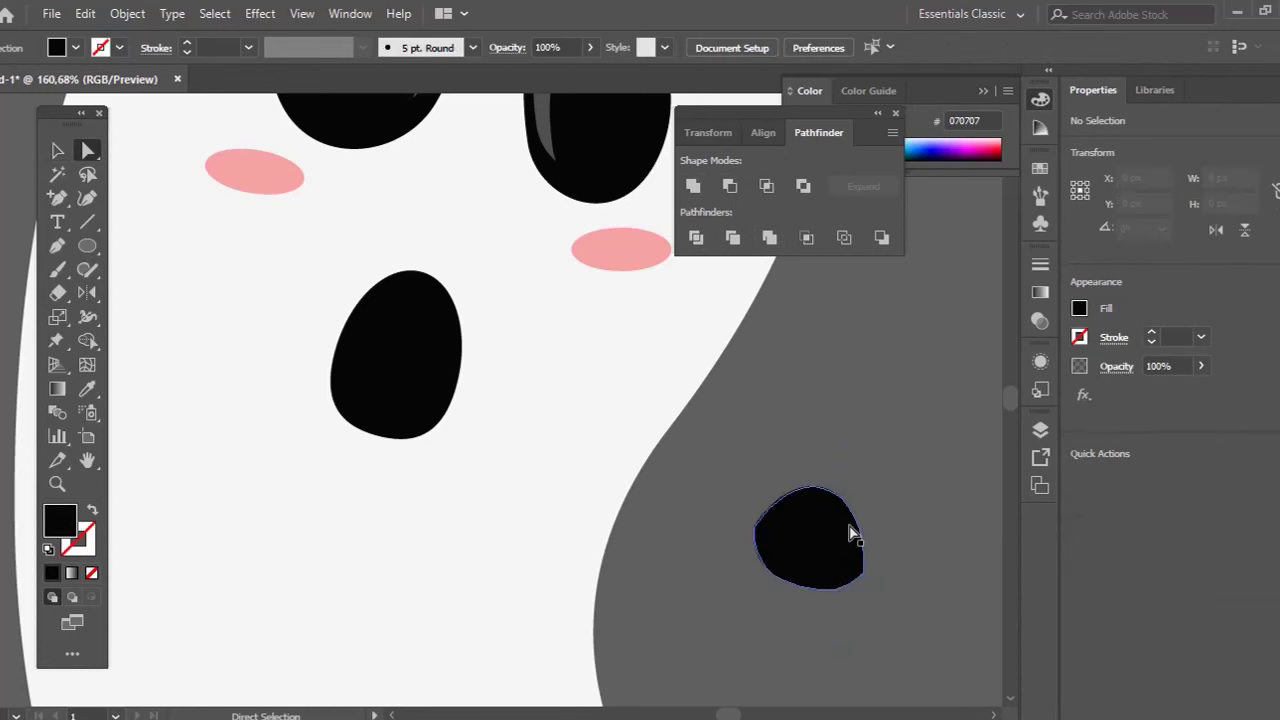
# Scale the tongue to about 36 by 42 px inside the lower mouth and fill it with the cheek's pink F7A4A4
pyautogui.press('v')
pyautogui.moveTo(860, 562); pyautogui.dragTo(407, 373)
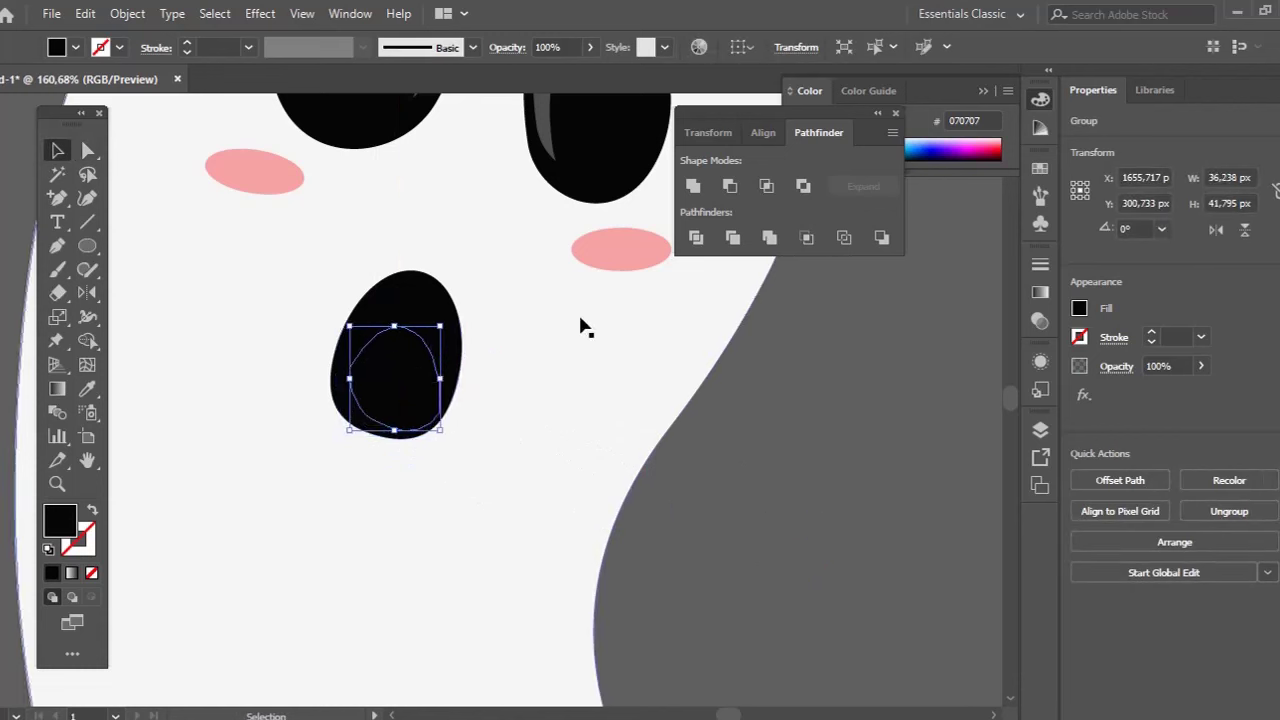
pyautogui.press('i')
pyautogui.click(646, 245)
pyautogui.hotkey('ctrl', 'shift', 'a')
# Shift the tongue slightly left inside the mouth and shorten it a little from its upper edge
pyautogui.press('z')
pyautogui.keyDown('alt'); pyautogui.click(555, 350); pyautogui.keyUp('alt')
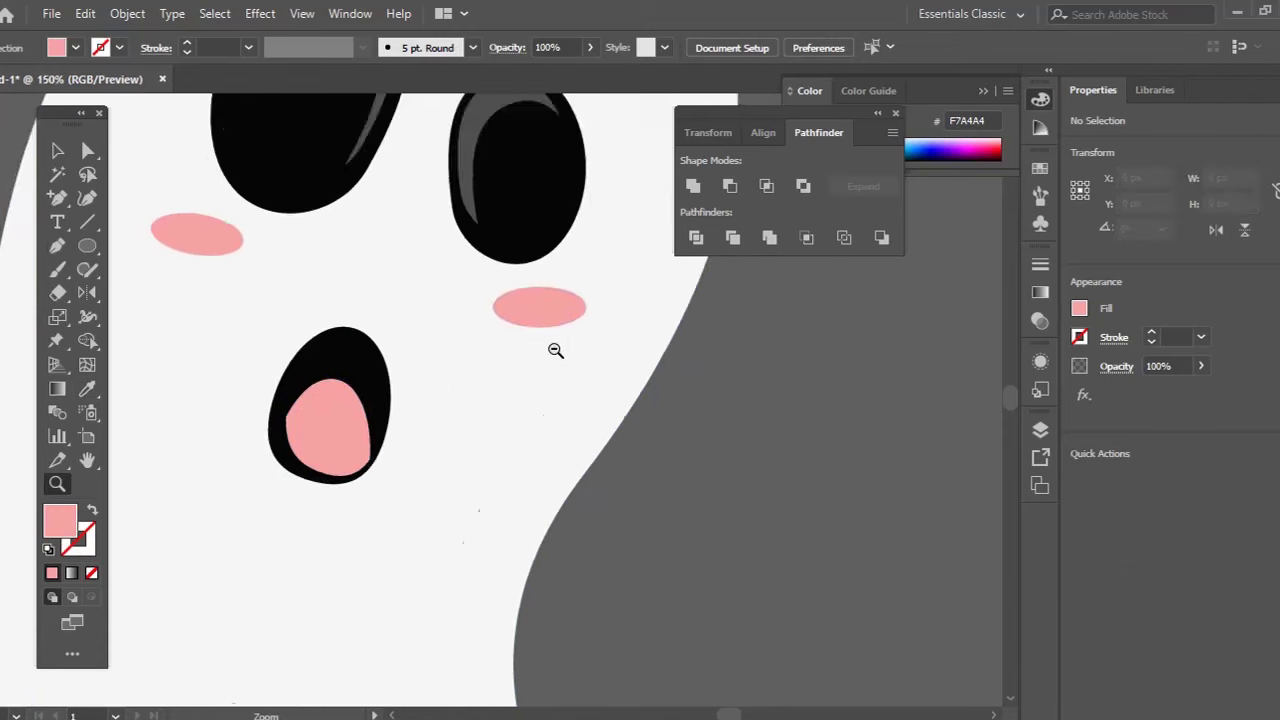
pyautogui.keyDown('alt'); pyautogui.click(555, 350); pyautogui.keyUp('alt')
pyautogui.keyDown('alt'); pyautogui.click(555, 350); pyautogui.keyUp('alt')
pyautogui.keyDown('alt'); pyautogui.click(497, 399); pyautogui.keyUp('alt')
pyautogui.keyDown('alt'); pyautogui.click(497, 399); pyautogui.keyUp('alt')
pyautogui.moveTo(495, 399); pyautogui.dragTo(612, 407)
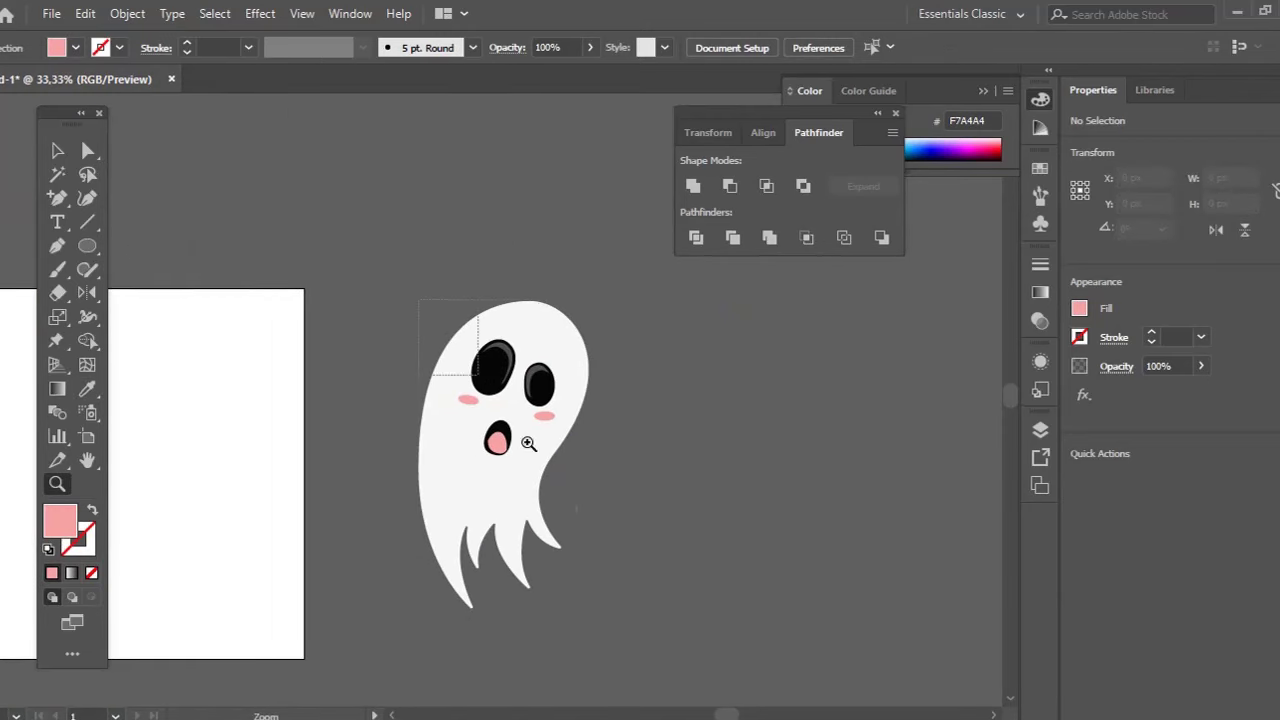
pyautogui.moveTo(528, 443); pyautogui.dragTo(560, 511)
pyautogui.press('a')
pyautogui.moveTo(483, 476); pyautogui.dragTo(474, 465)
pyautogui.press('v')
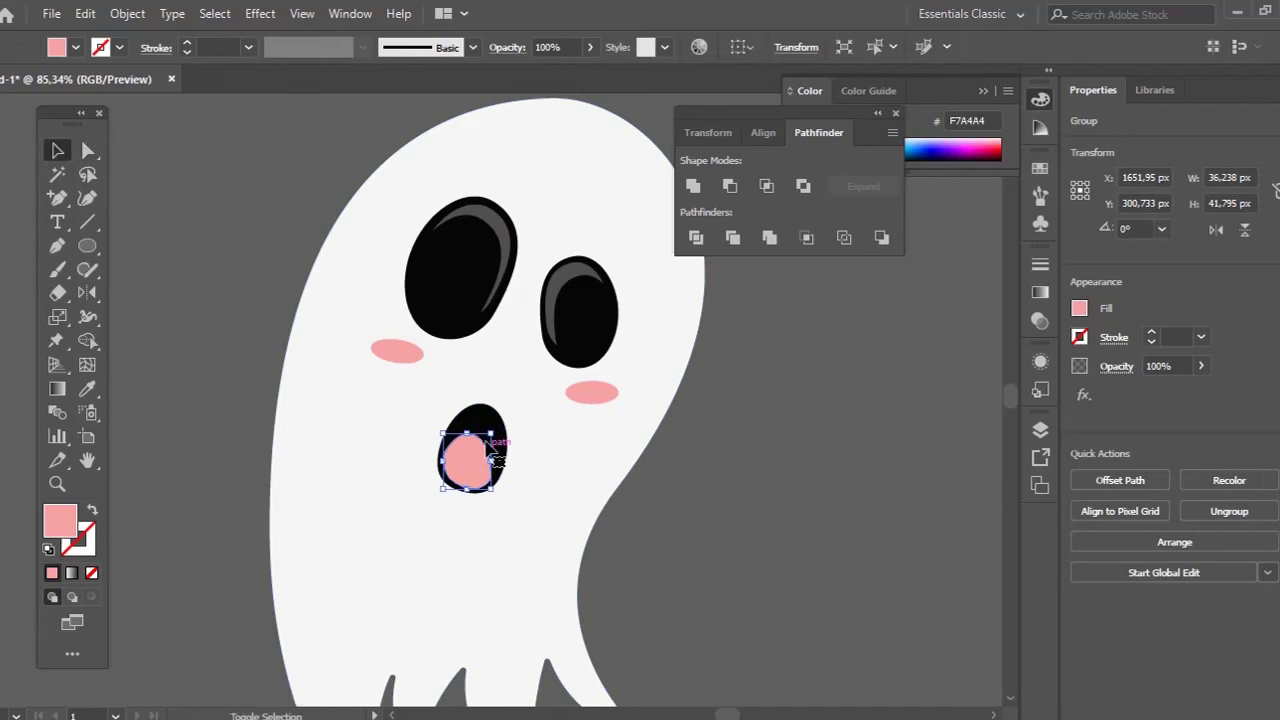
pyautogui.moveTo(467, 433); pyautogui.dragTo(467, 438)
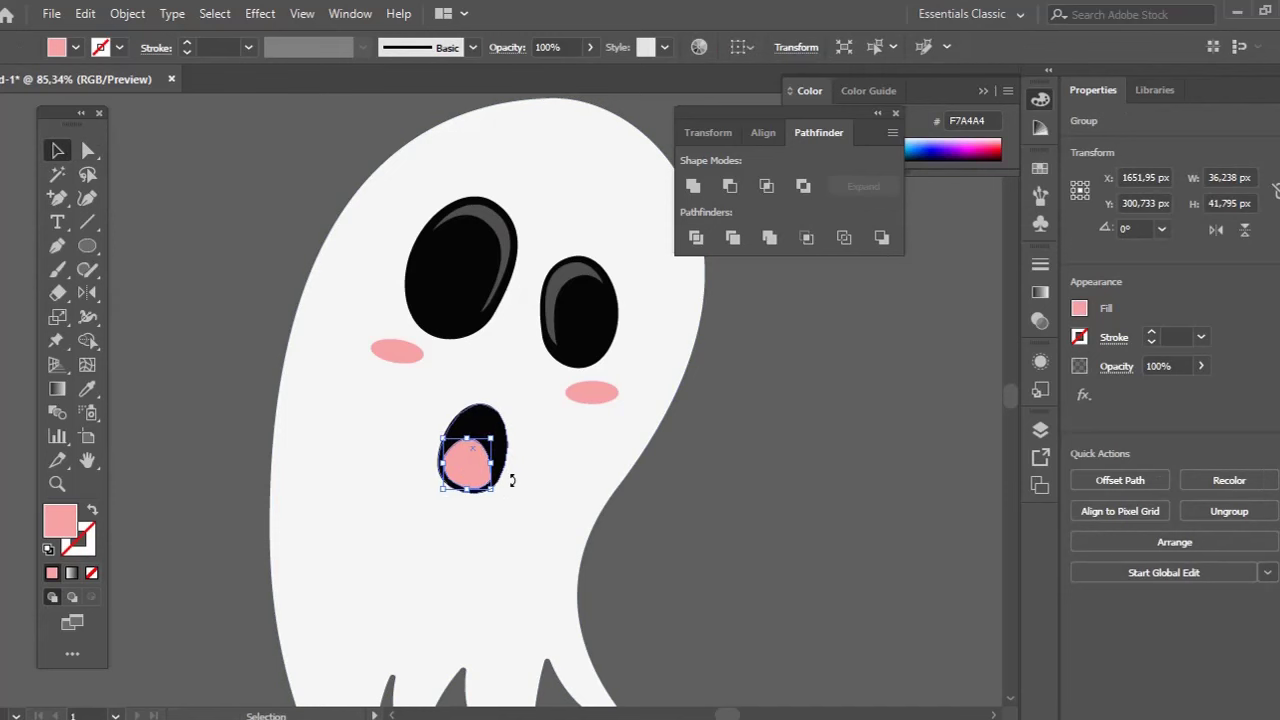
pyautogui.keyDown('ctrl'); pyautogui.click(608, 523); pyautogui.keyUp('ctrl')
# Draw a rectangle covering the whole artboard and fill it with the eye's black 070707
pyautogui.press('z')
pyautogui.keyDown('alt'); pyautogui.click(546, 409); pyautogui.keyUp('alt')
pyautogui.keyDown('alt'); pyautogui.click(546, 409); pyautogui.keyUp('alt')
pyautogui.keyDown('alt'); pyautogui.click(493, 384); pyautogui.keyUp('alt')
pyautogui.keyDown('alt'); pyautogui.click(493, 384); pyautogui.keyUp('alt')
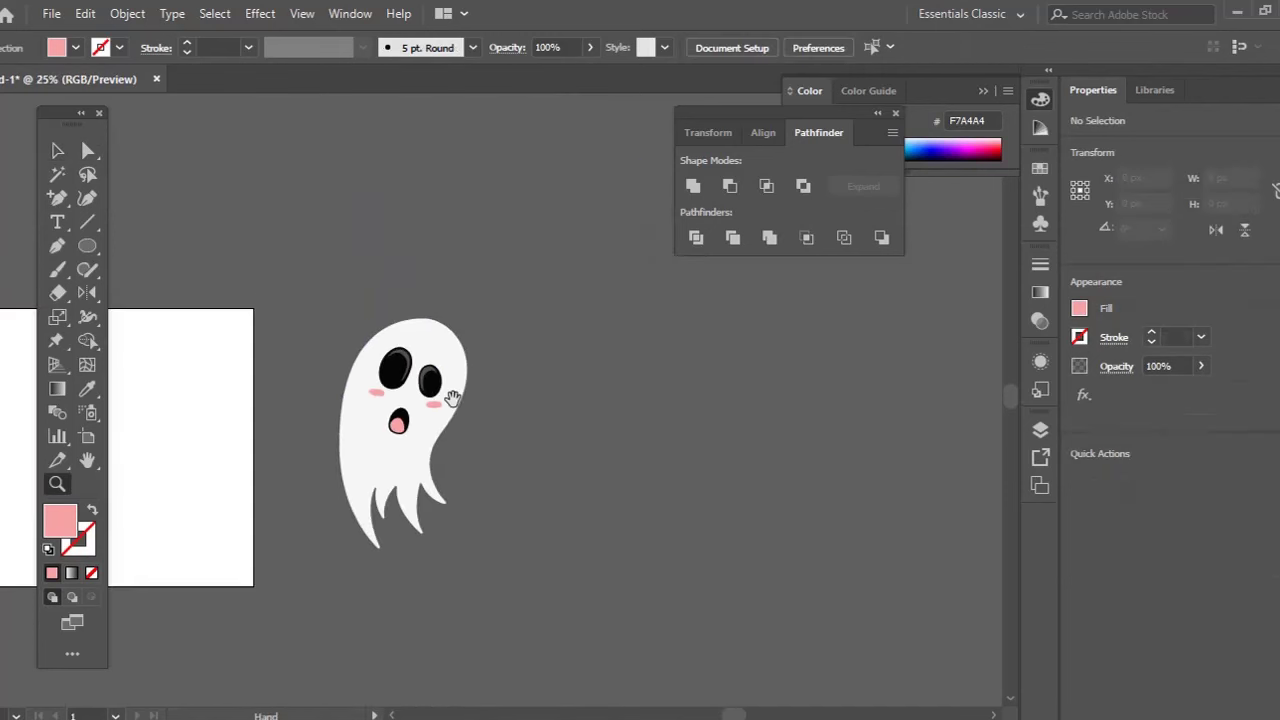
pyautogui.moveTo(286, 446); pyautogui.dragTo(577, 395)
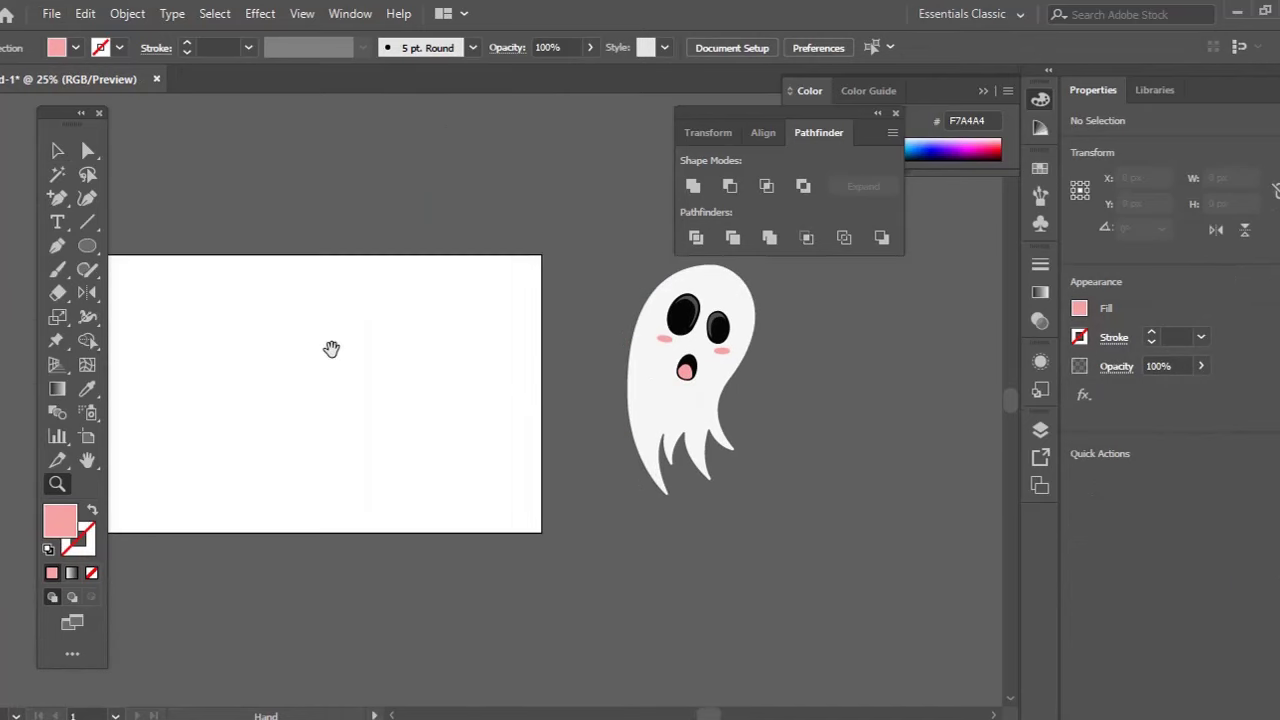
pyautogui.click(86, 257)
pyautogui.click(145, 246)
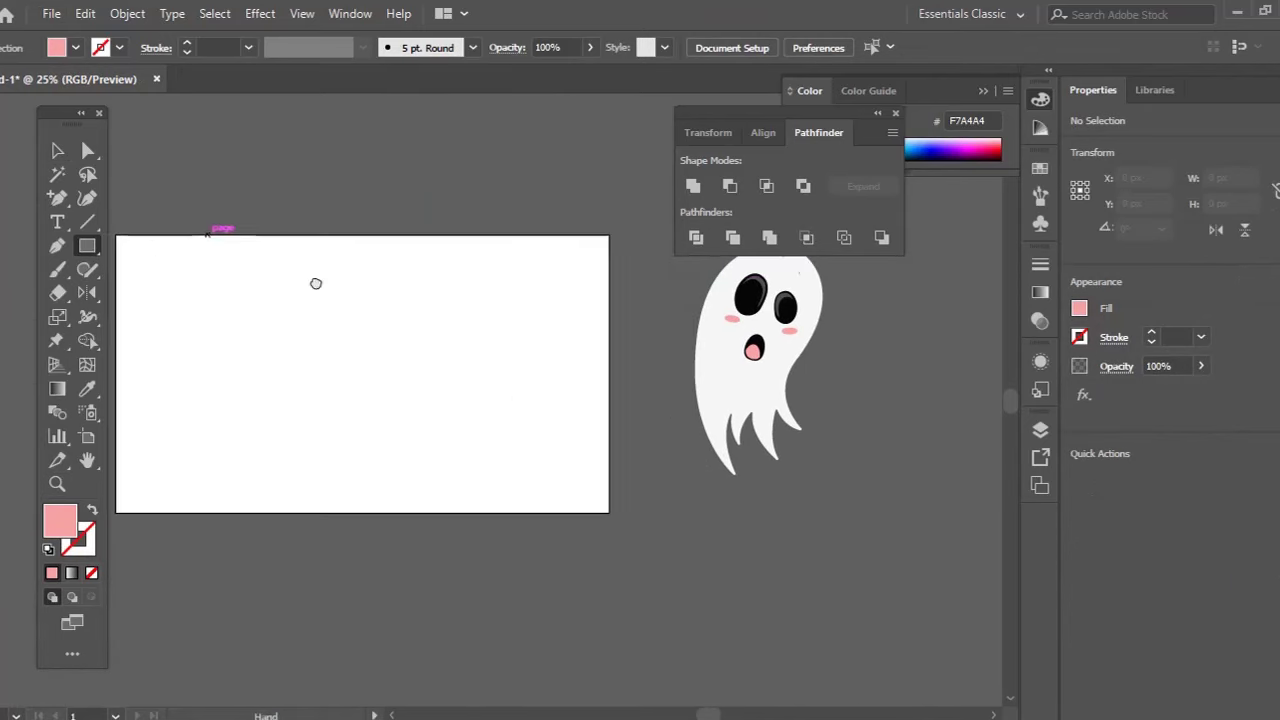
pyautogui.moveTo(120, 236); pyautogui.dragTo(569, 538)
pyautogui.press('i')
pyautogui.click(709, 320)
pyautogui.keyDown('ctrl'); pyautogui.click(808, 351); pyautogui.keyUp('ctrl')
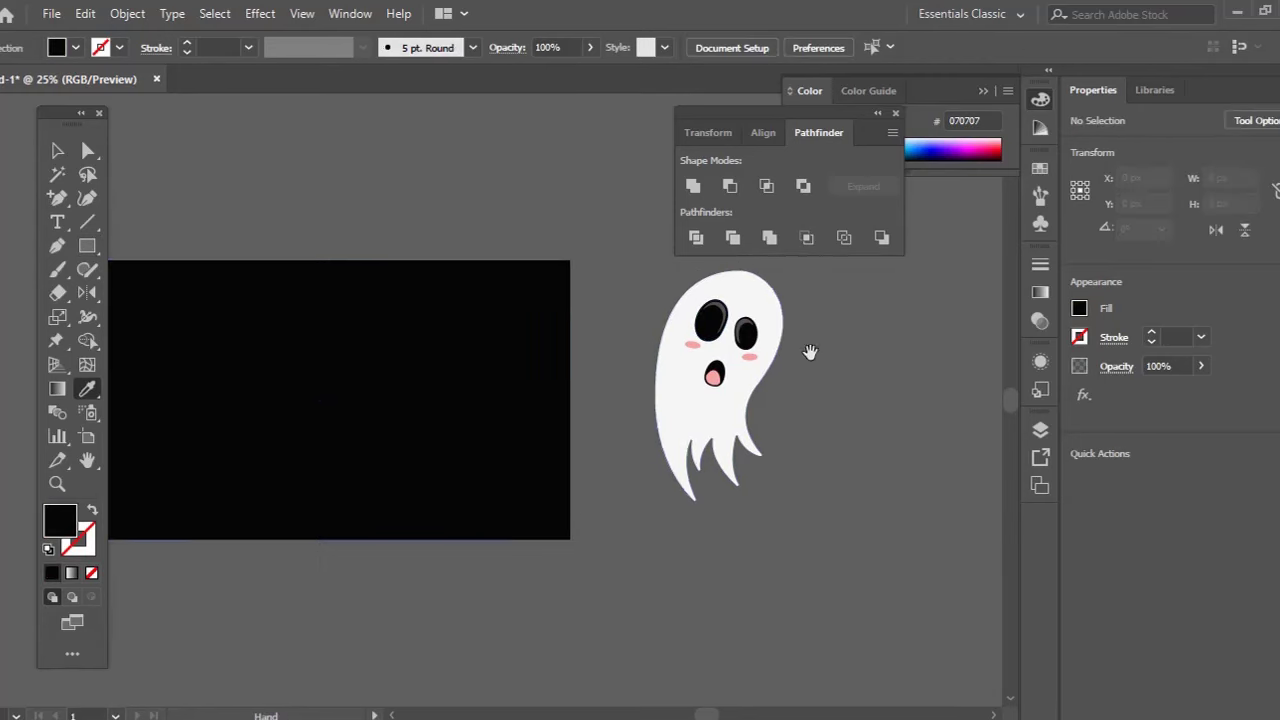
# Group all the ghost's parts and place the group in front of the black background near its right edge
pyautogui.moveTo(811, 352); pyautogui.dragTo(819, 382)
pyautogui.press('v')
pyautogui.moveTo(823, 304); pyautogui.dragTo(649, 558)
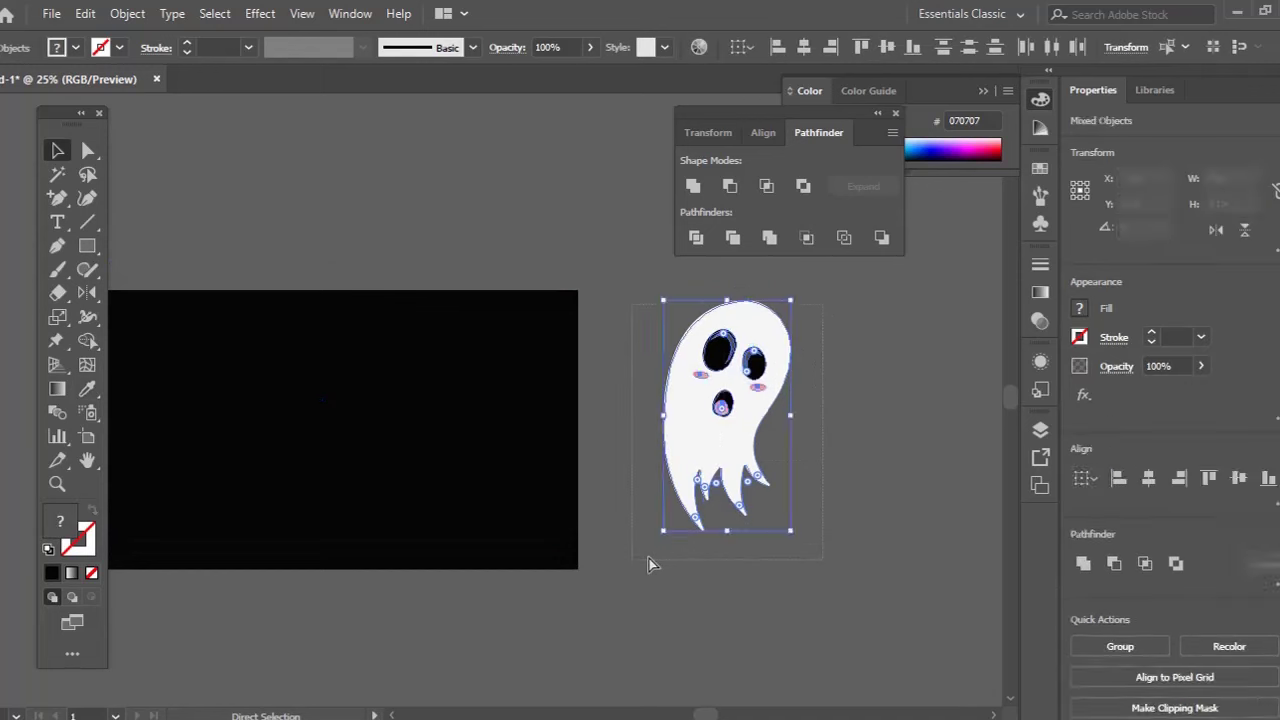
pyautogui.moveTo(660, 466); pyautogui.dragTo(481, 464)
# Scale the ghost down to about 110 by 198 px and position it in the lower right area of the black background
pyautogui.press('z')
pyautogui.click(551, 423)
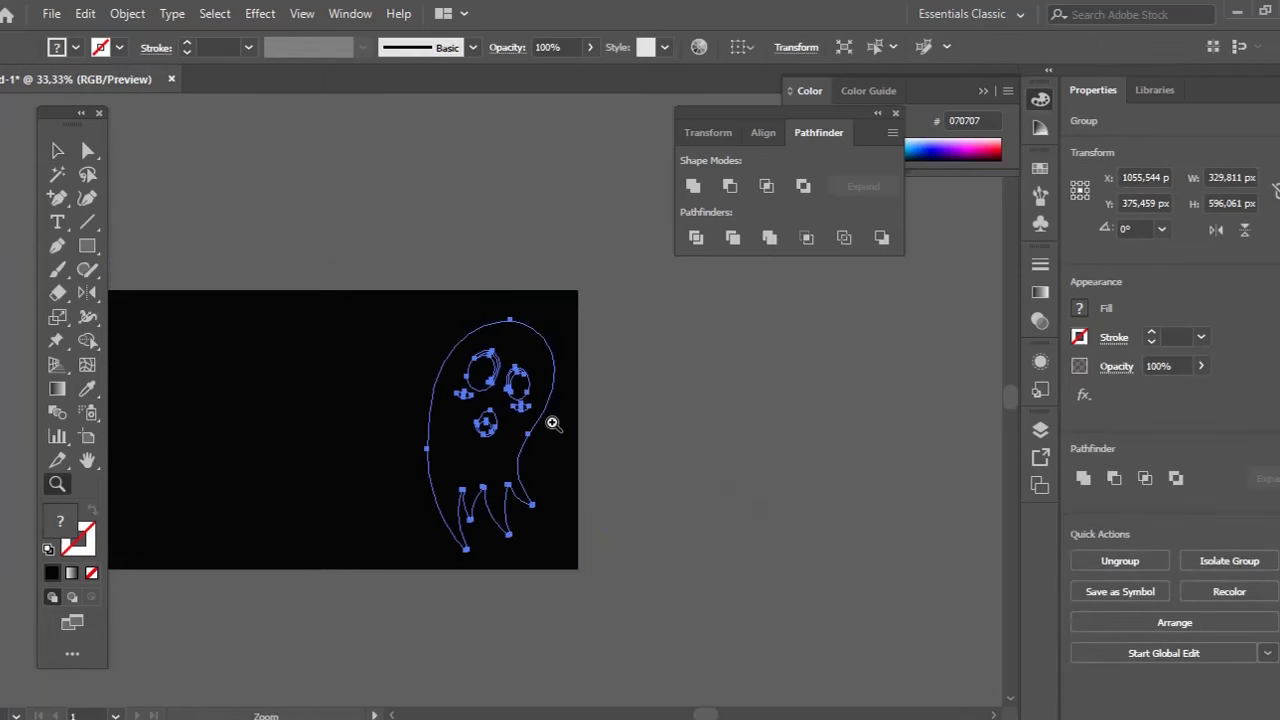
pyautogui.click(520, 437)
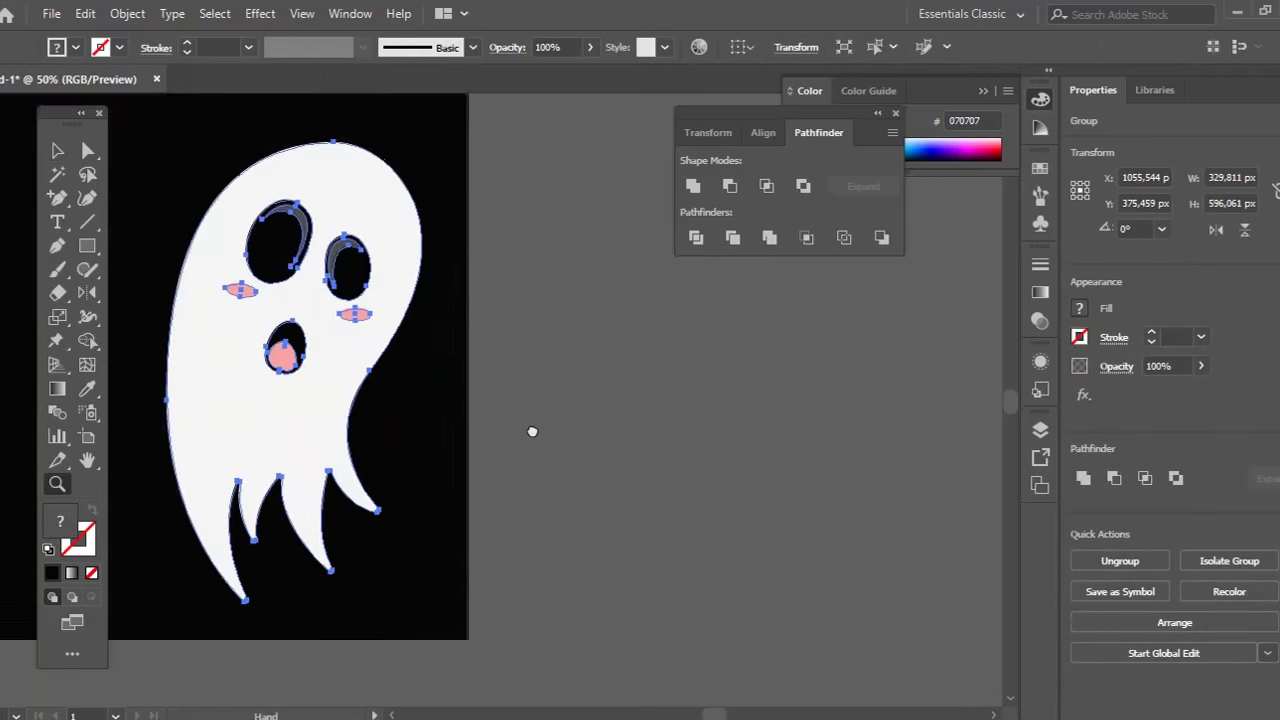
pyautogui.press('v')
pyautogui.moveTo(594, 178); pyautogui.dragTo(428, 481)
pyautogui.moveTo(415, 542); pyautogui.dragTo(491, 536)
# Copy the small ghost diagonally up to its right, mirror the copy across a vertical axis and adjust its position
pyautogui.moveTo(491, 536); pyautogui.dragTo(604, 460)
pyautogui.press('o')
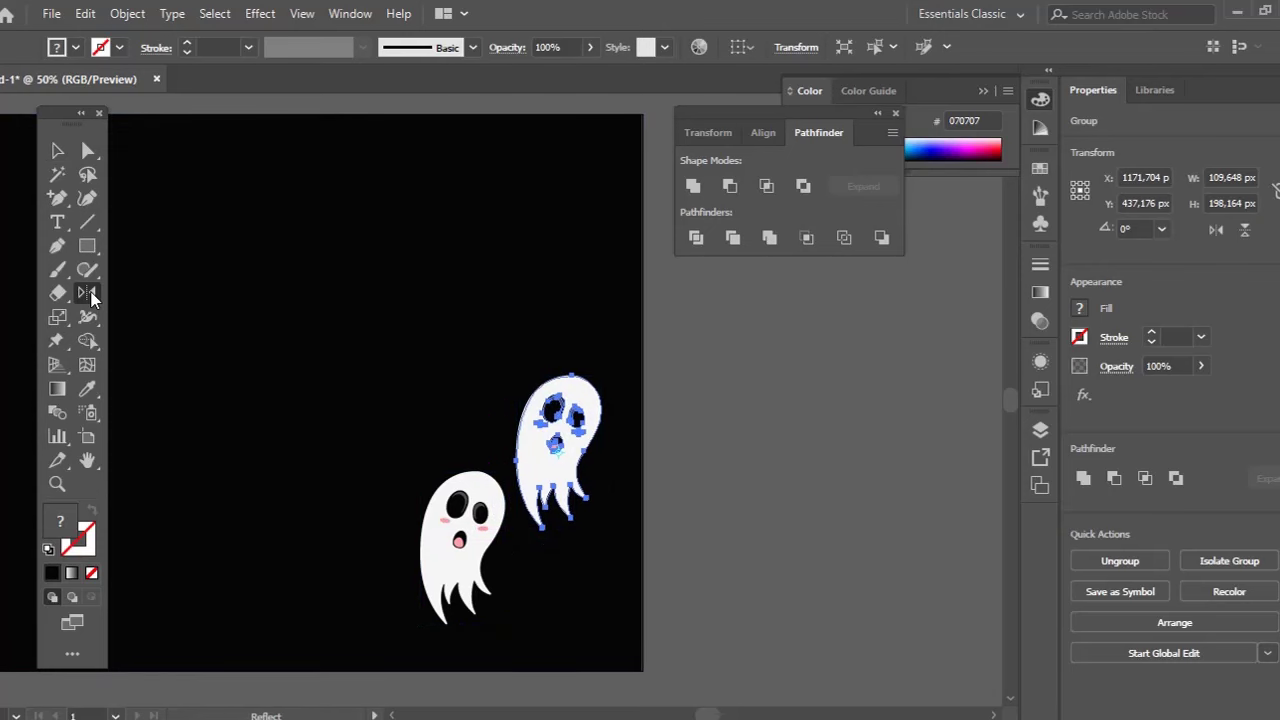
pyautogui.doubleClick(88, 293)
pyautogui.click(656, 491)
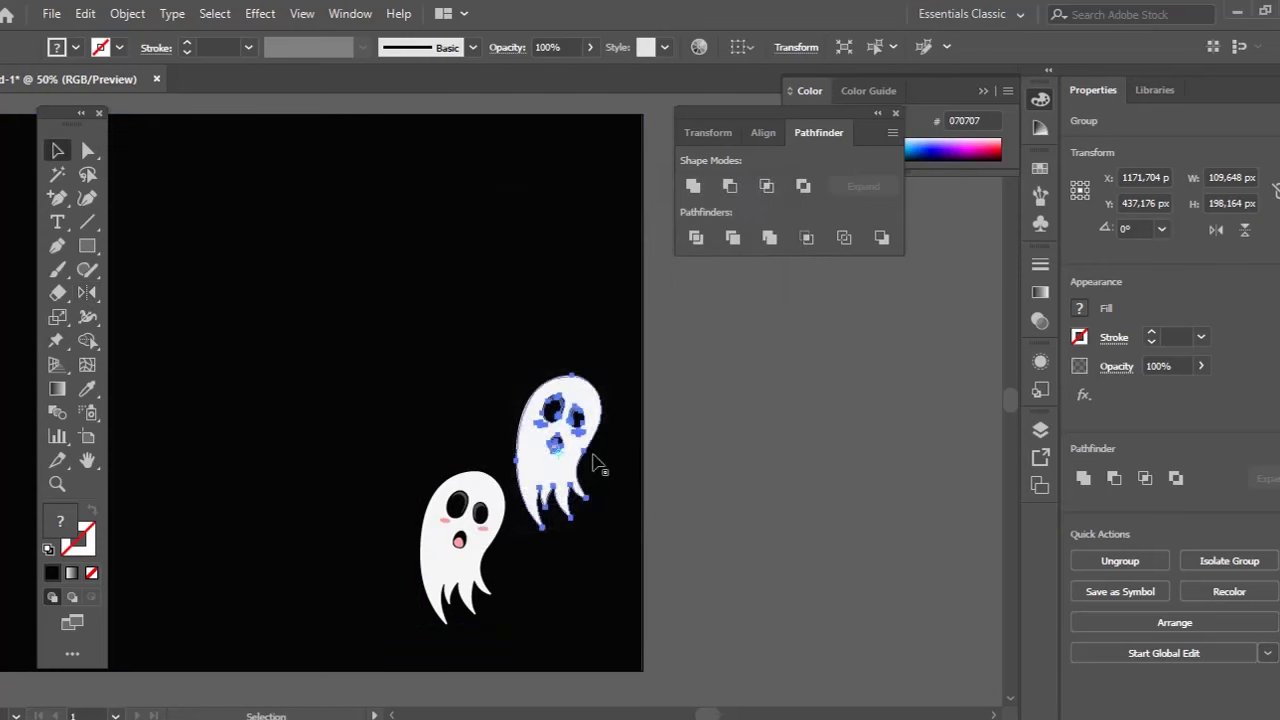
pyautogui.moveTo(574, 431); pyautogui.dragTo(568, 481)
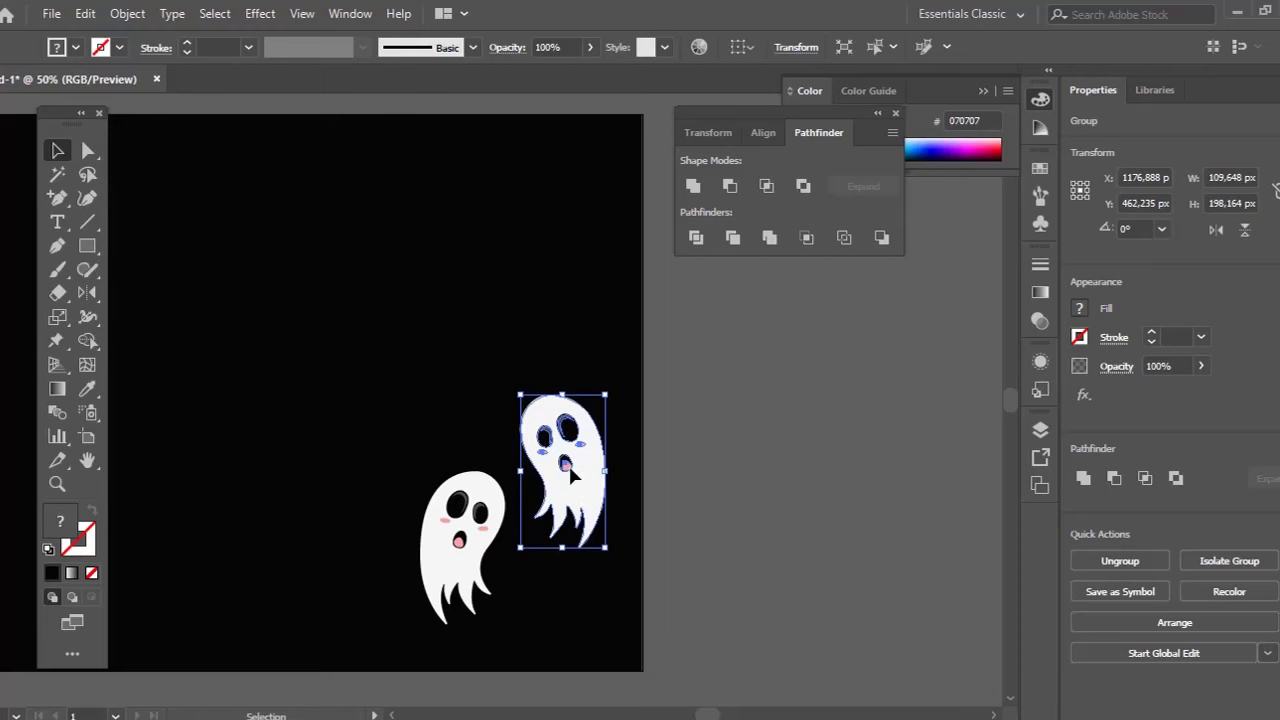
# Group the two ghosts and copy the pair straight up twice at intervals of about 235 px
pyautogui.keyDown('shift'); pyautogui.click(490, 525); pyautogui.keyUp('shift')
pyautogui.press('a')
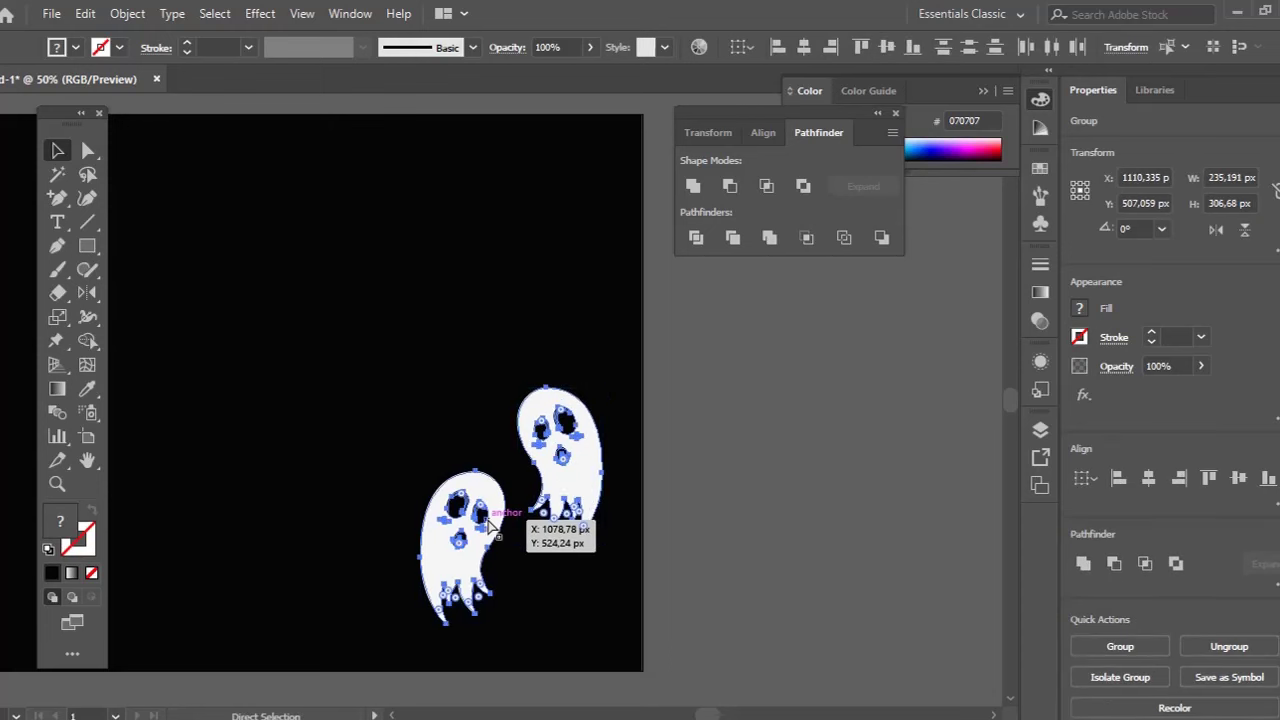
pyautogui.hotkey('ctrl', 'g')
pyautogui.moveTo(490, 525); pyautogui.dragTo(505, 345)
pyautogui.hotkey('ctrl', 'd')
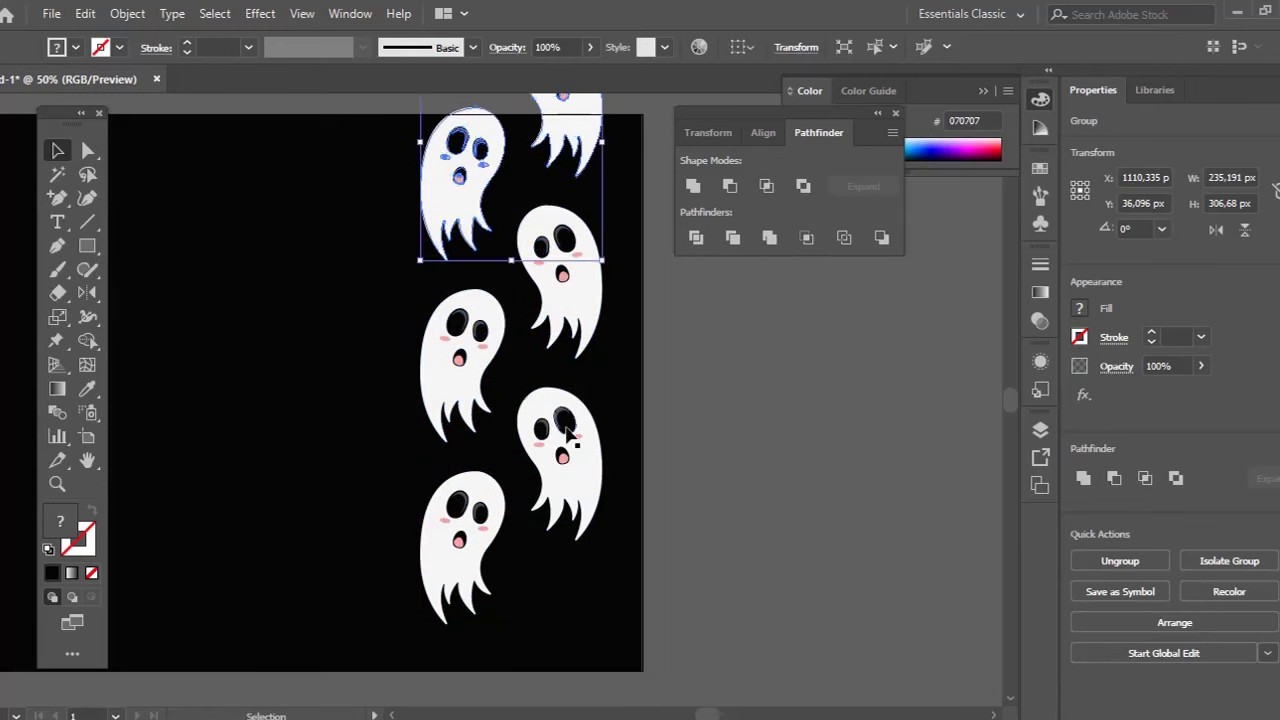
pyautogui.press('z')
pyautogui.keyDown('alt'); pyautogui.click(613, 432); pyautogui.keyUp('alt')
pyautogui.press('v')
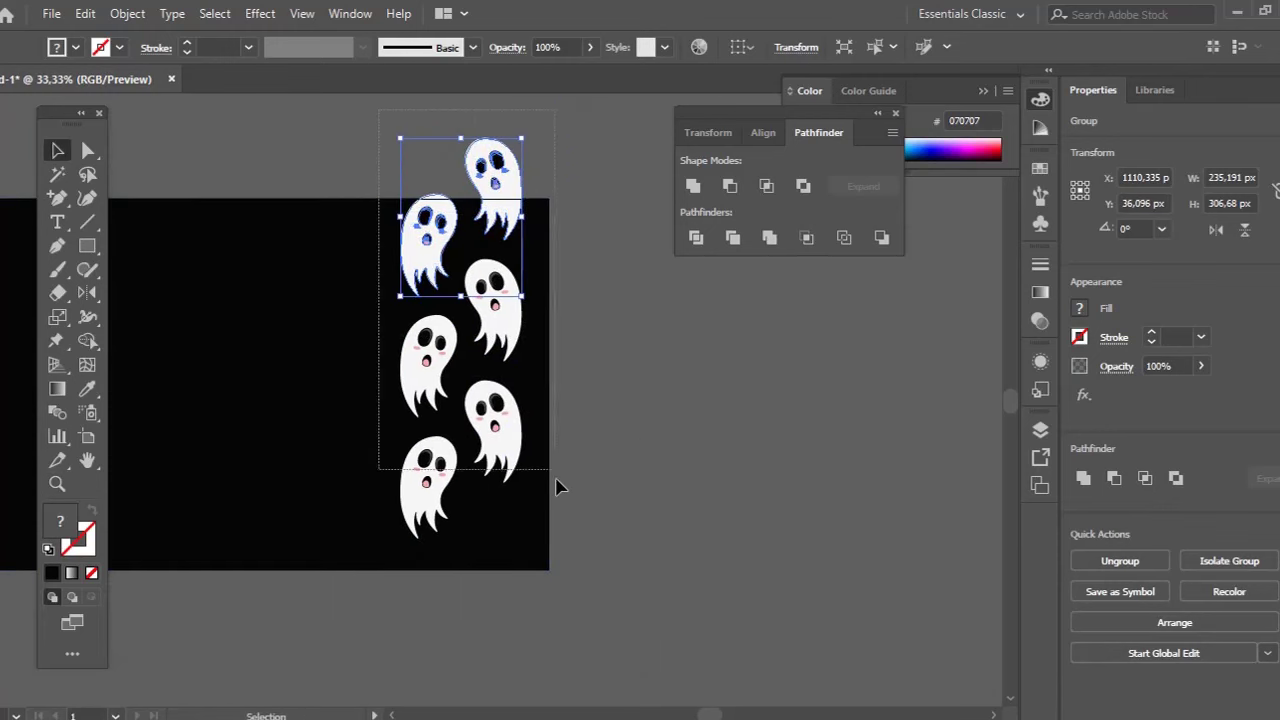
pyautogui.moveTo(556, 486); pyautogui.dragTo(545, 474)
pyautogui.moveTo(500, 425); pyautogui.dragTo(512, 437)
pyautogui.hotkey('ctrl', 'z')
pyautogui.keyDown('shift'); pyautogui.click(394, 414); pyautogui.keyUp('shift')
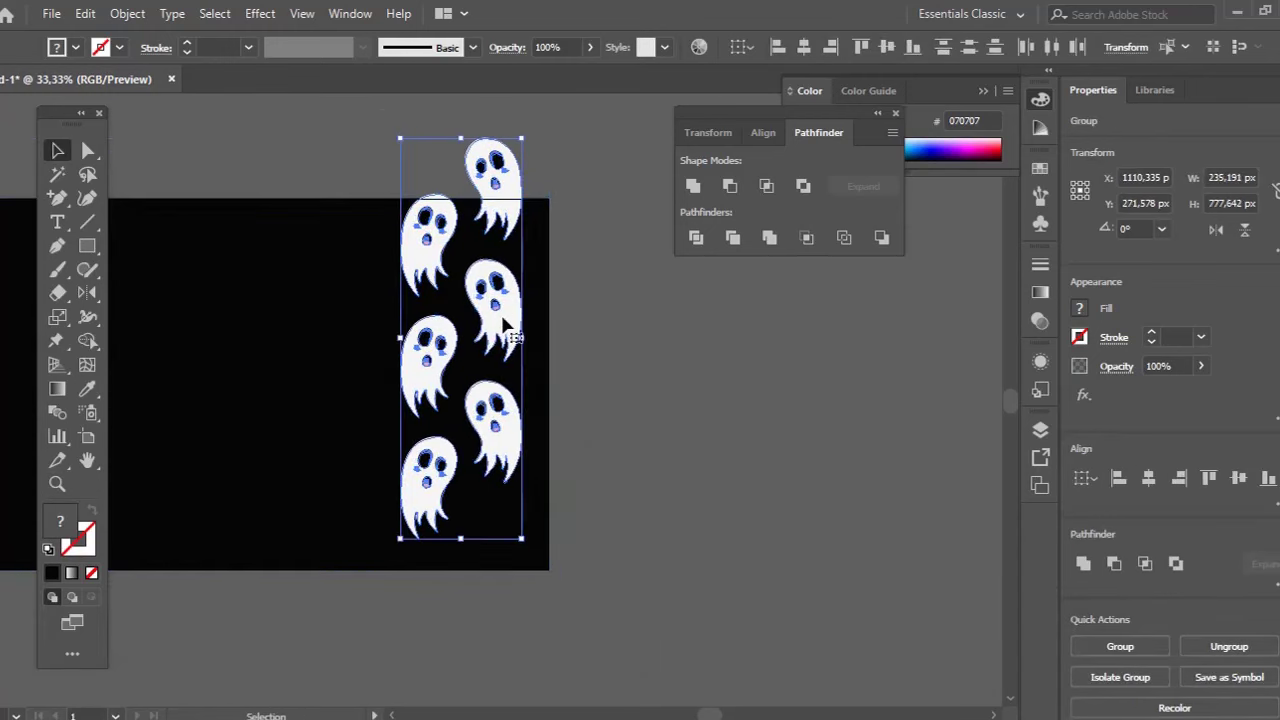
pyautogui.click(558, 340)
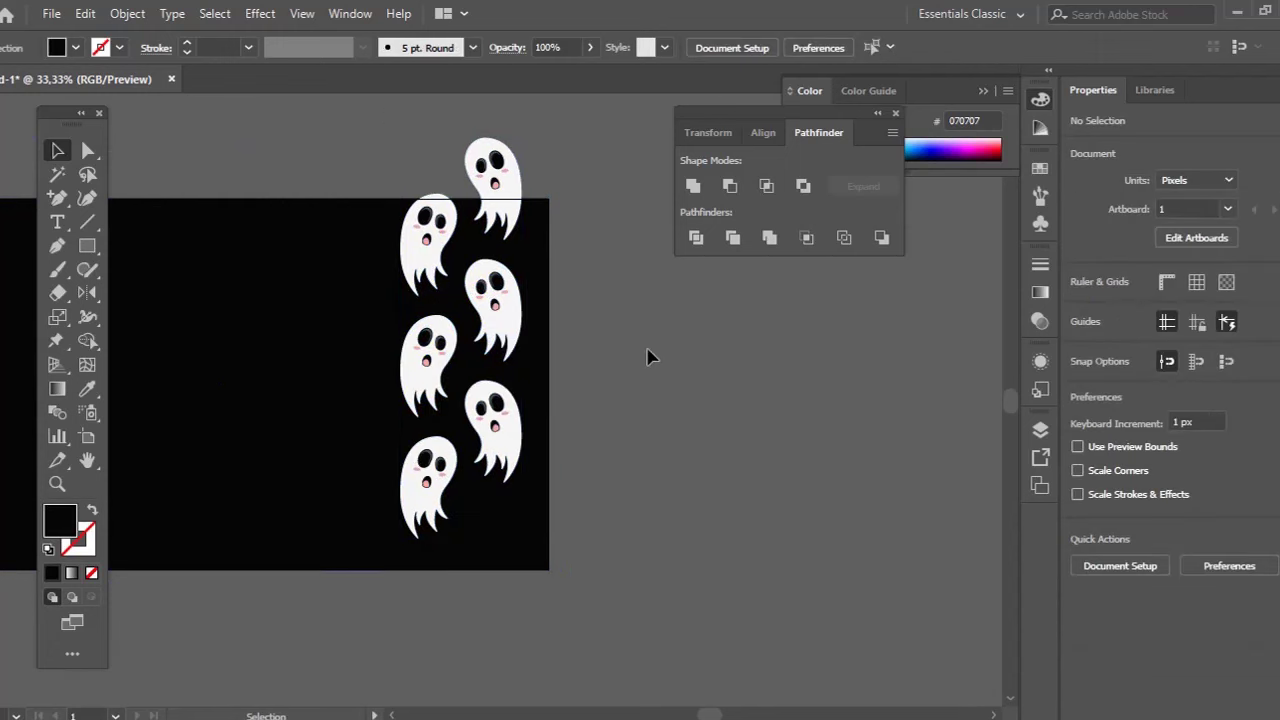
# Copy the lowest ghost pair about 240 px straight down so it overlaps the artboard's lower edge
pyautogui.click(428, 245)
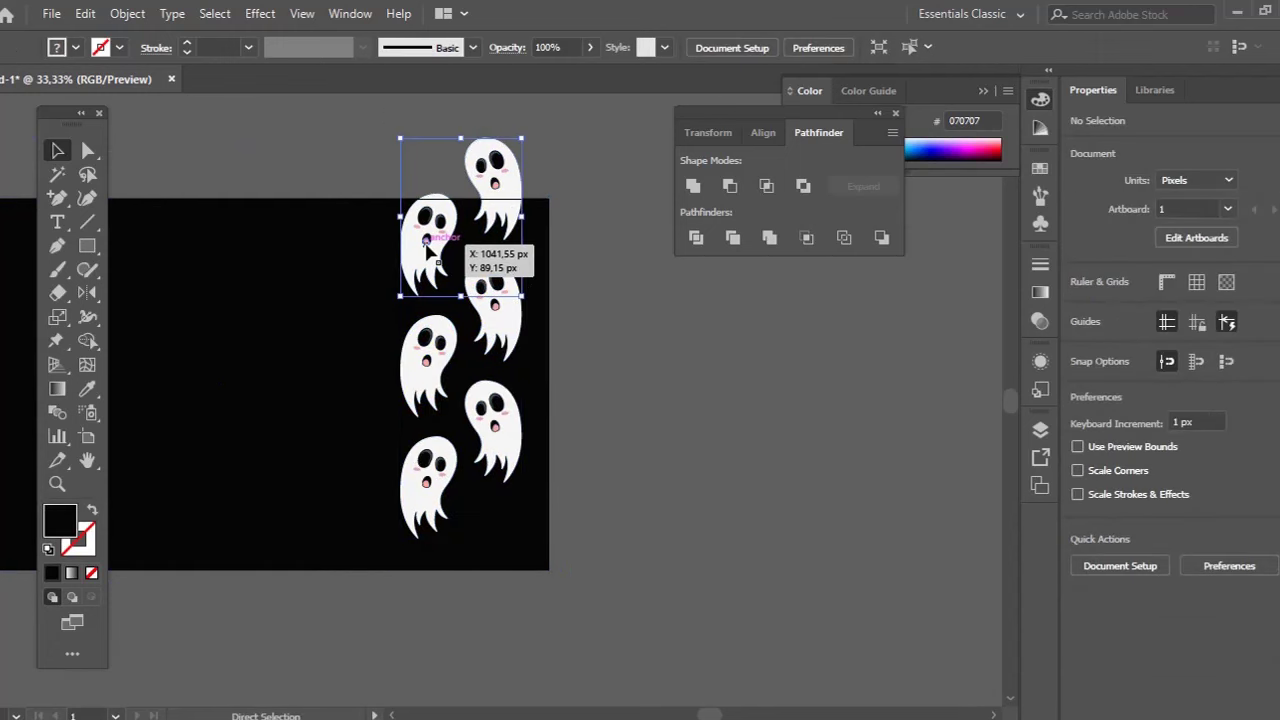
pyautogui.click(514, 386)
pyautogui.click(505, 408)
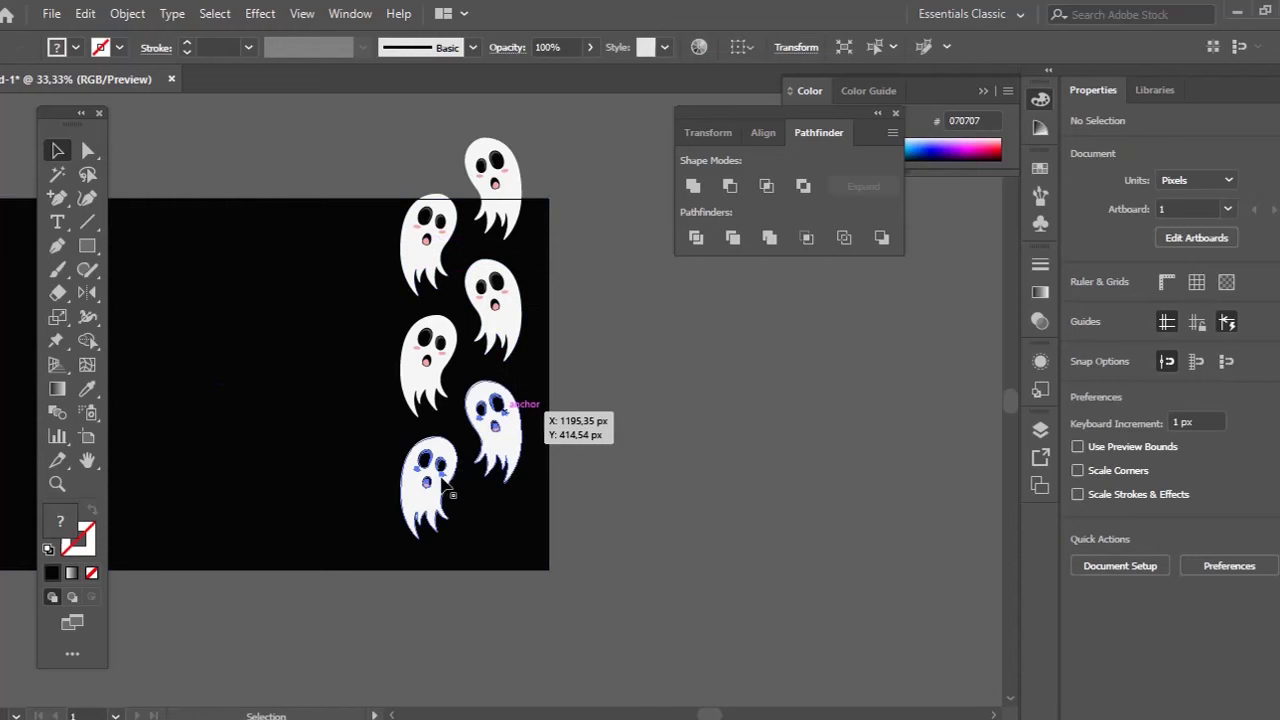
pyautogui.keyDown('shift'); pyautogui.click(435, 485); pyautogui.keyUp('shift')
pyautogui.keyDown('shift'); pyautogui.click(441, 502); pyautogui.keyUp('shift')
pyautogui.click(439, 480)
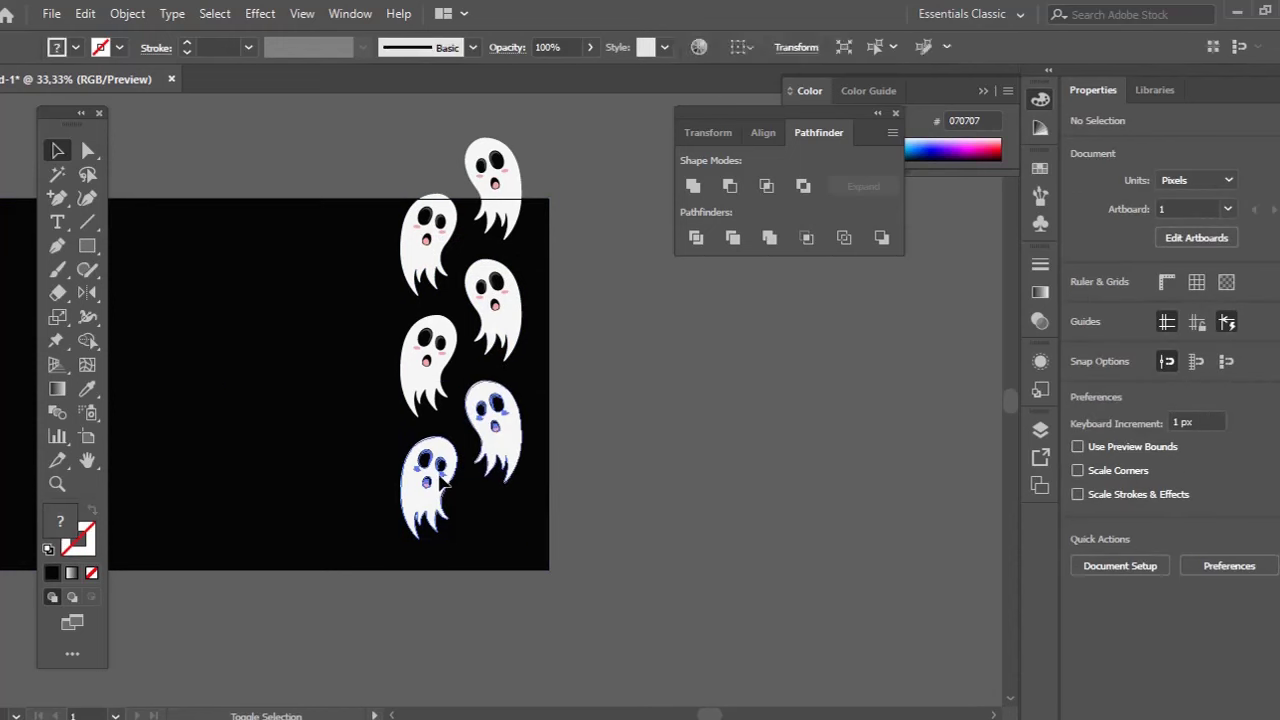
pyautogui.moveTo(437, 479); pyautogui.dragTo(428, 606)
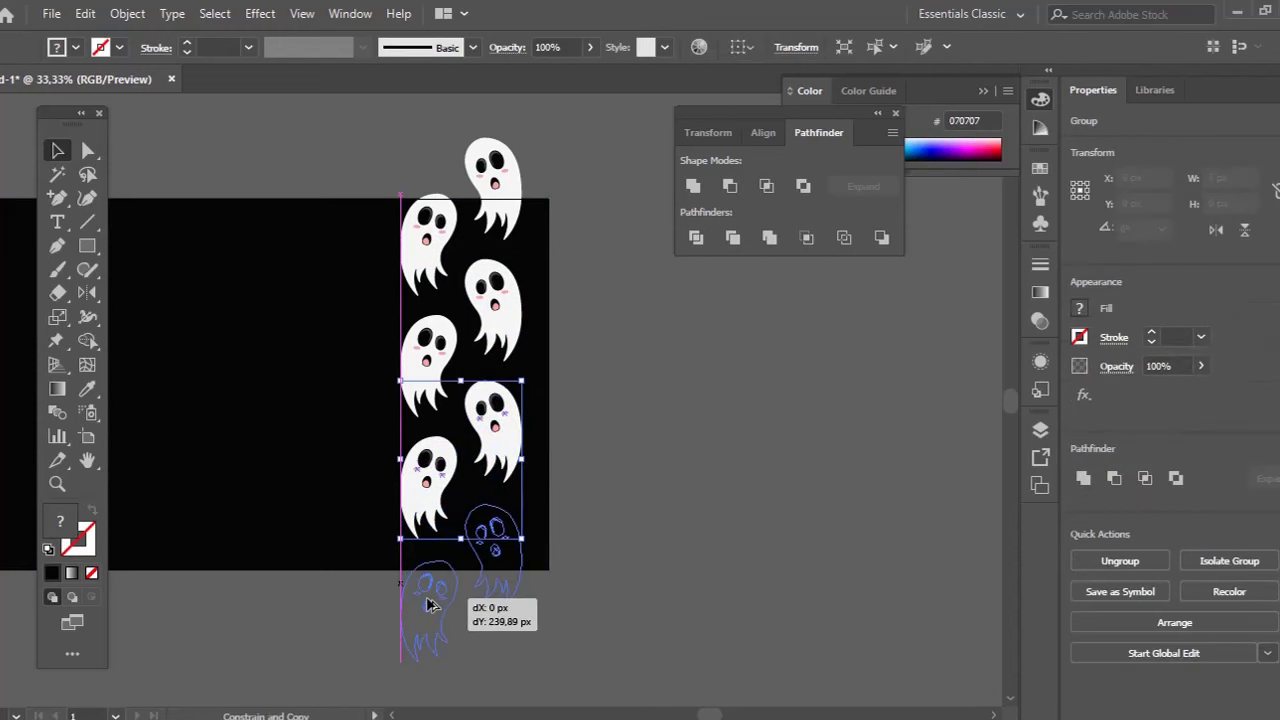
pyautogui.moveTo(472, 562); pyautogui.dragTo(472, 563)
pyautogui.click(566, 137)
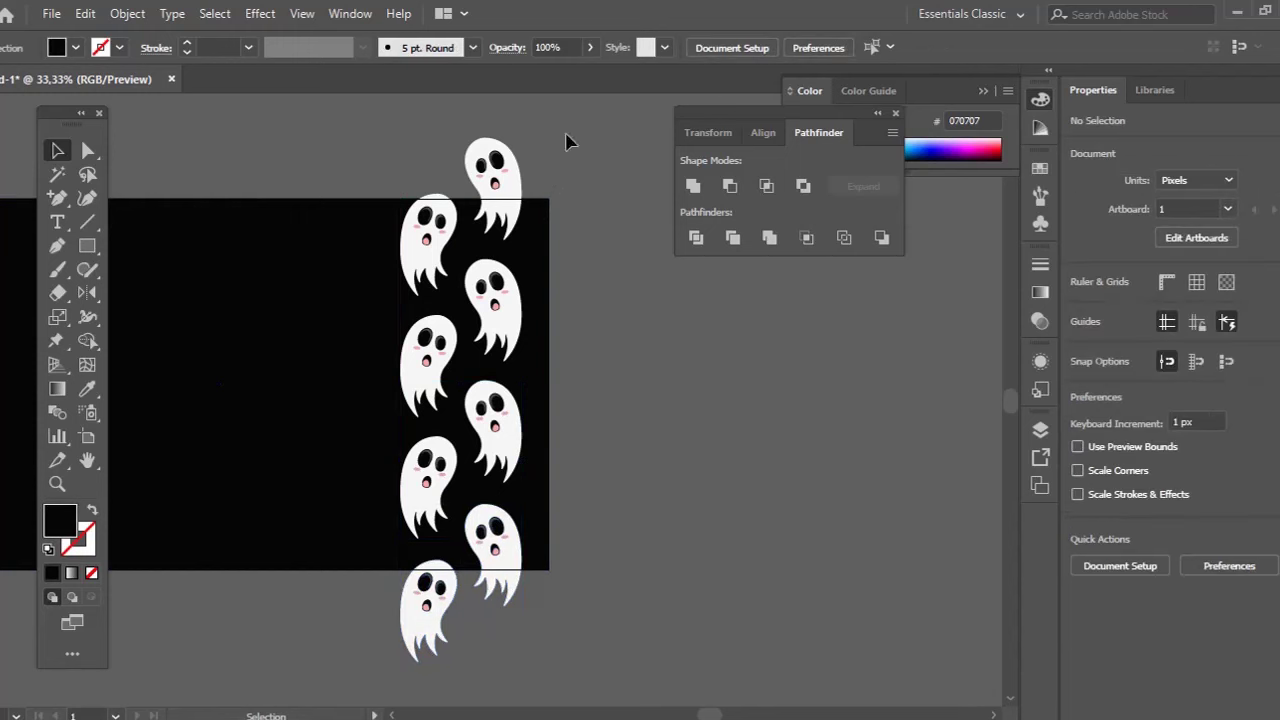
pyautogui.hotkey('ctrl', 'a')
pyautogui.keyDown('shift'); pyautogui.click(497, 528); pyautogui.keyUp('shift')
pyautogui.keyDown('shift'); pyautogui.click(326, 486); pyautogui.keyUp('shift')
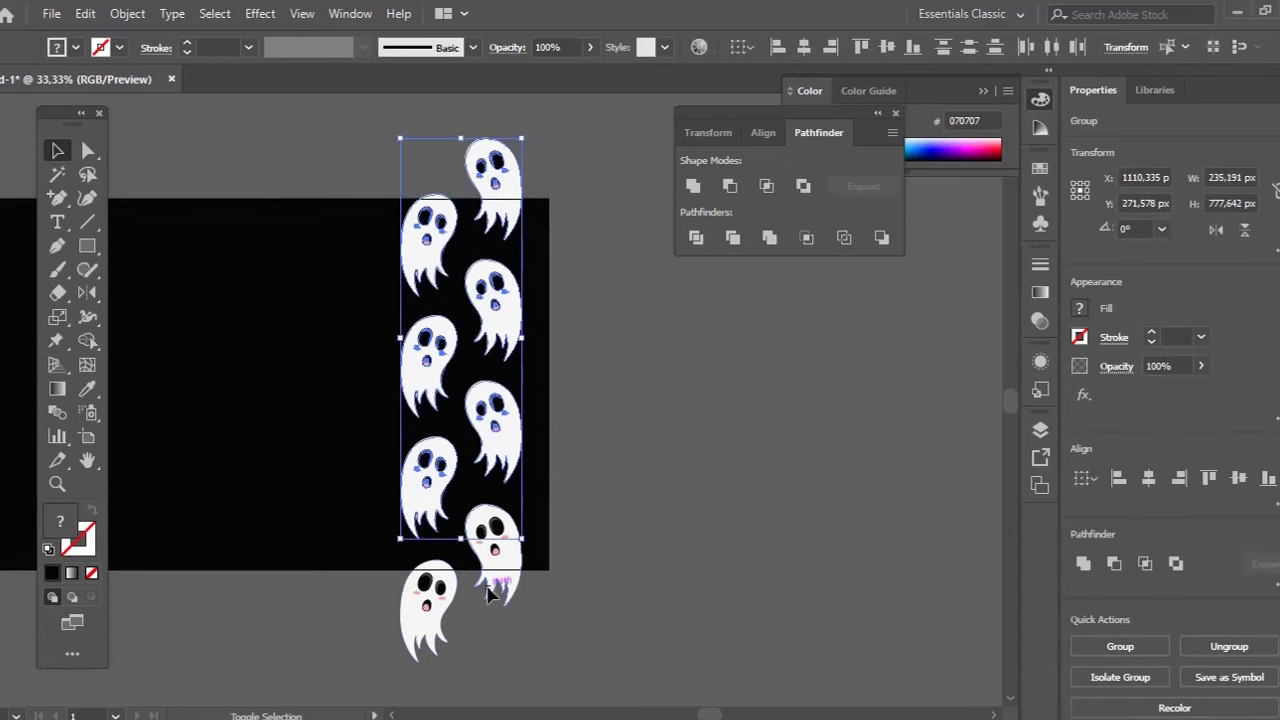
pyautogui.moveTo(476, 550); pyautogui.dragTo(525, 539)
pyautogui.press('z')
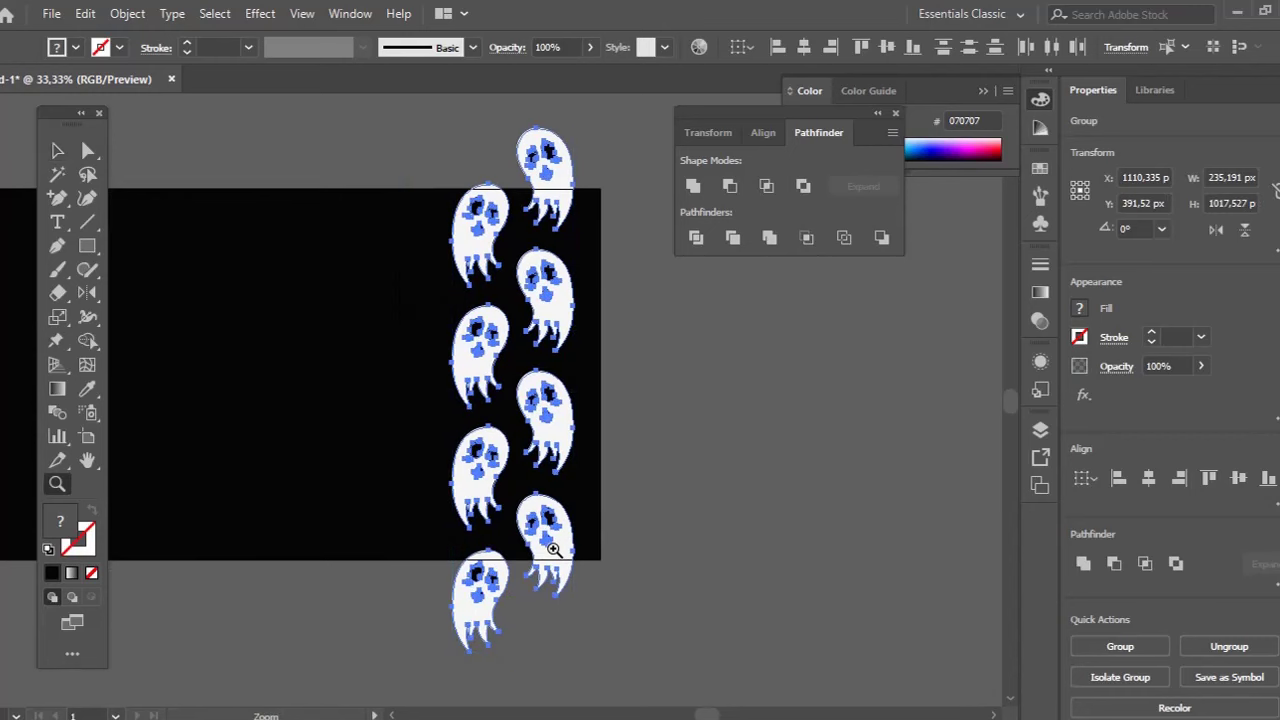
pyautogui.keyDown('alt'); pyautogui.click(553, 550); pyautogui.keyUp('alt')
pyautogui.moveTo(521, 439); pyautogui.dragTo(639, 582)
pyautogui.keyDown('ctrl'); pyautogui.click(706, 520); pyautogui.keyUp('ctrl')
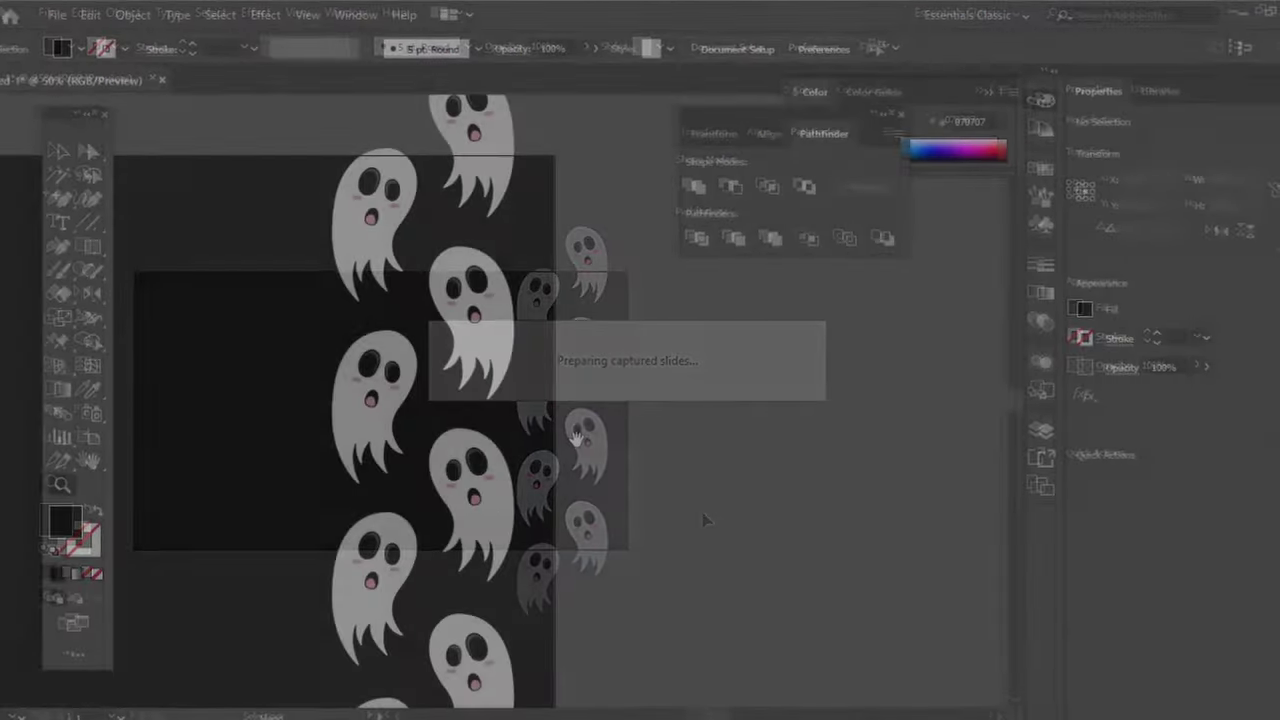
# Copy the uppermost ghost pair onto the empty canvas beside the artboard, about 574 px across and 371 px down
pyautogui.keyDown('alt'); pyautogui.click(577, 434); pyautogui.keyUp('alt')
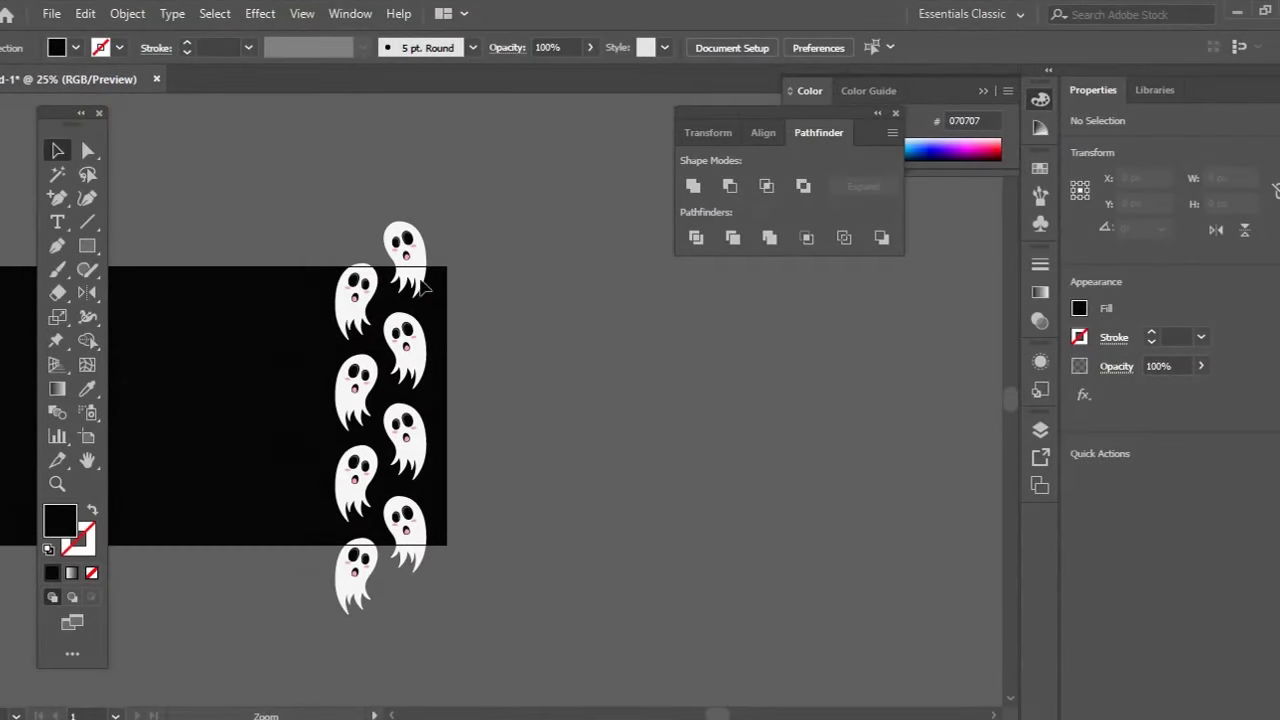
pyautogui.moveTo(418, 256); pyautogui.dragTo(640, 397)
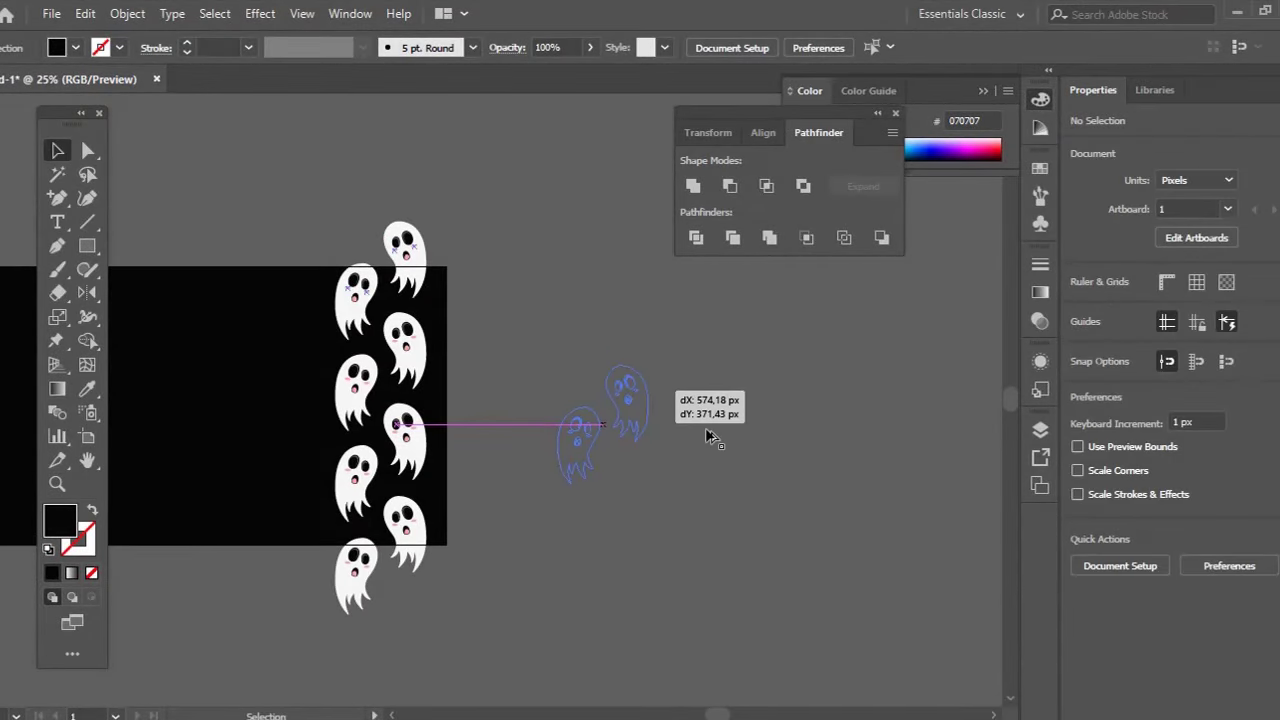
pyautogui.moveTo(707, 435); pyautogui.dragTo(707, 435)
pyautogui.press('z')
pyautogui.moveTo(493, 274); pyautogui.dragTo(729, 531)
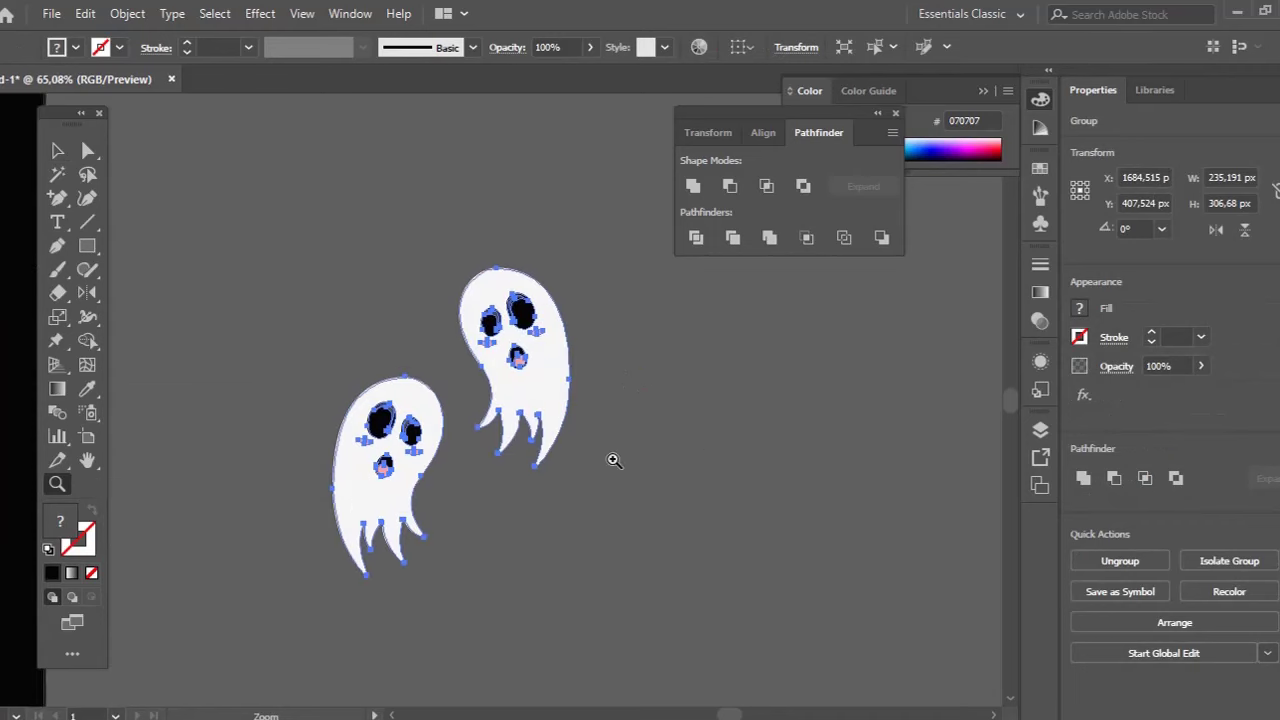
# Ungroup the copied pair and move its mirrored ghost away to the right, to X about 1910 px
pyautogui.press('v')
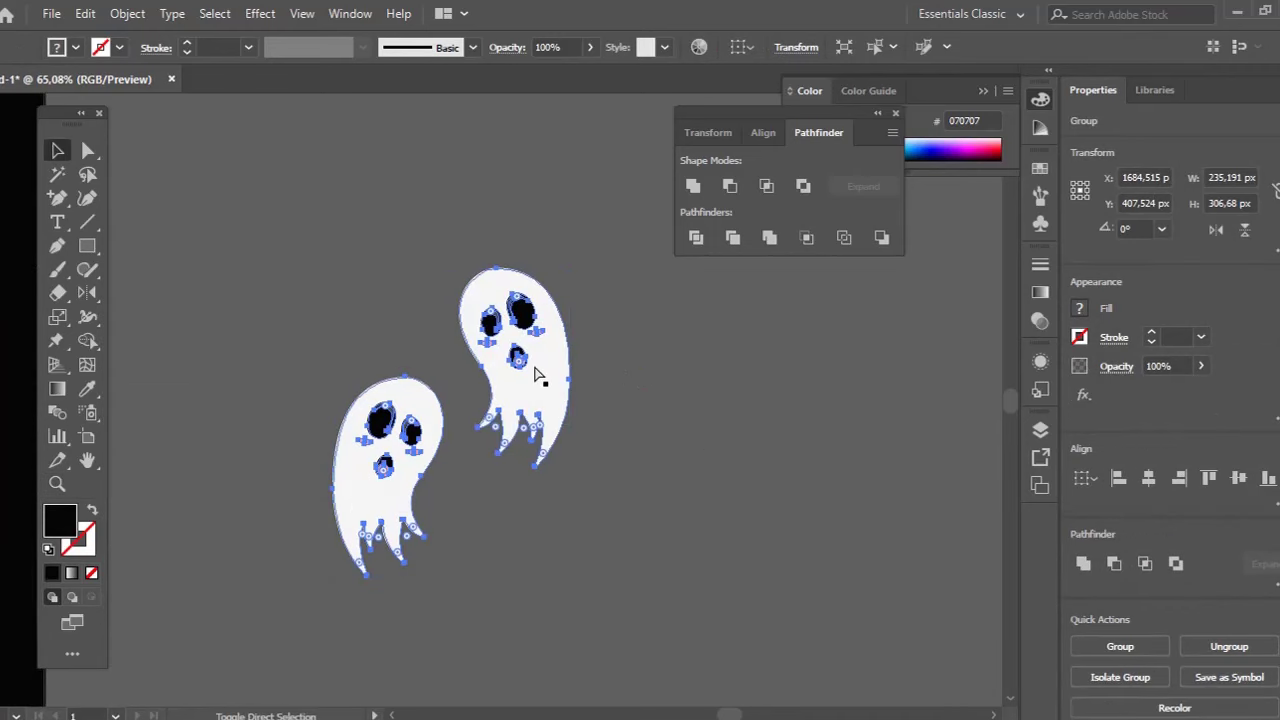
pyautogui.click(643, 609)
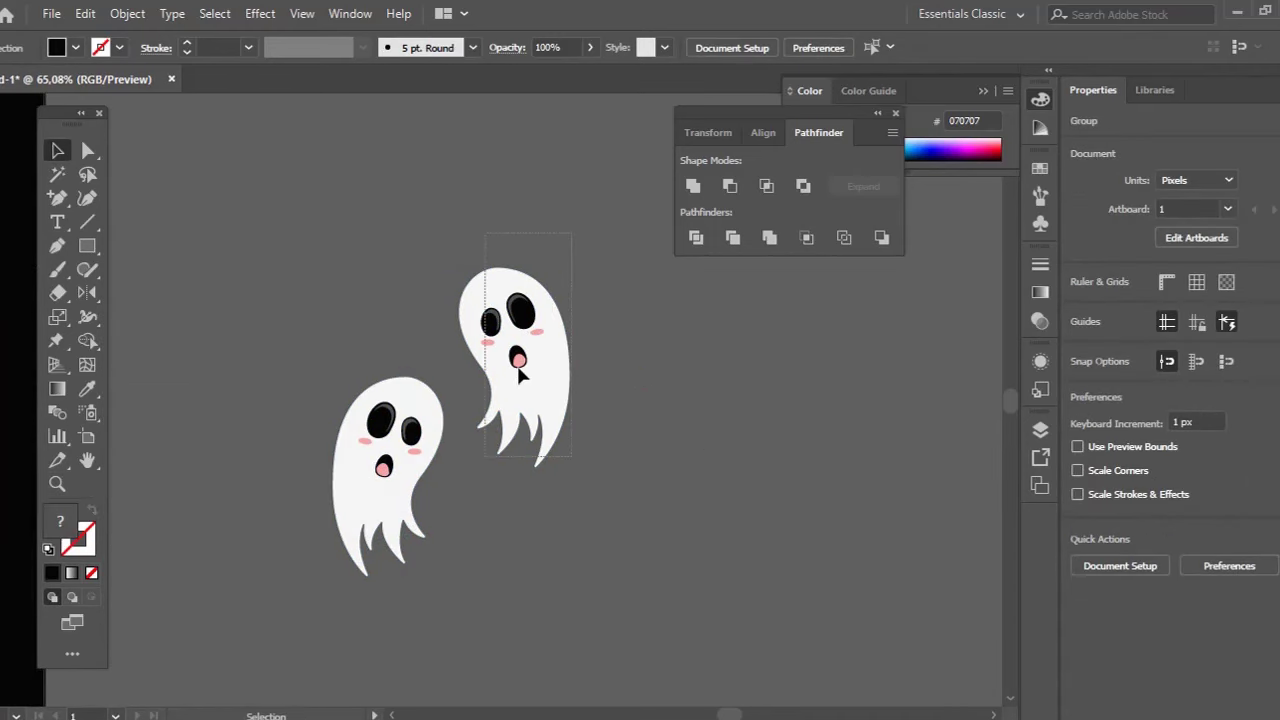
pyautogui.moveTo(519, 374); pyautogui.dragTo(688, 370)
pyautogui.press('z')
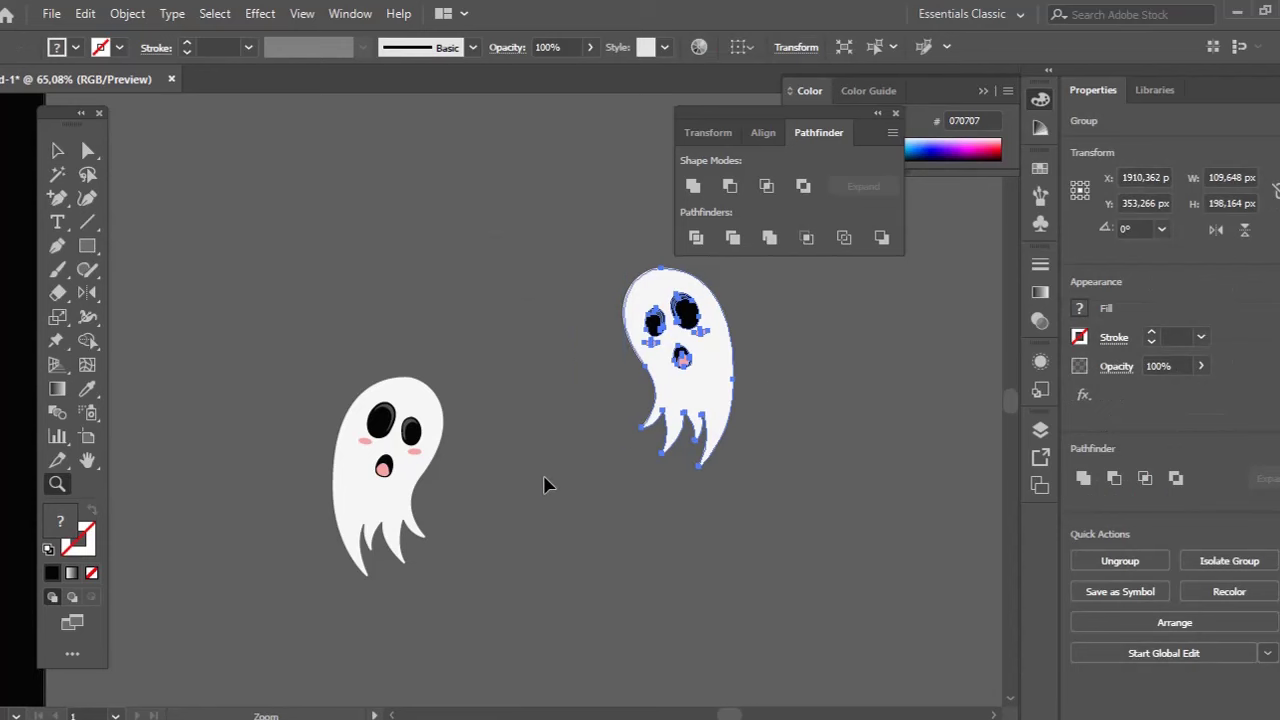
pyautogui.keyDown('alt'); pyautogui.click(548, 479); pyautogui.keyUp('alt')
pyautogui.moveTo(554, 358); pyautogui.dragTo(723, 466)
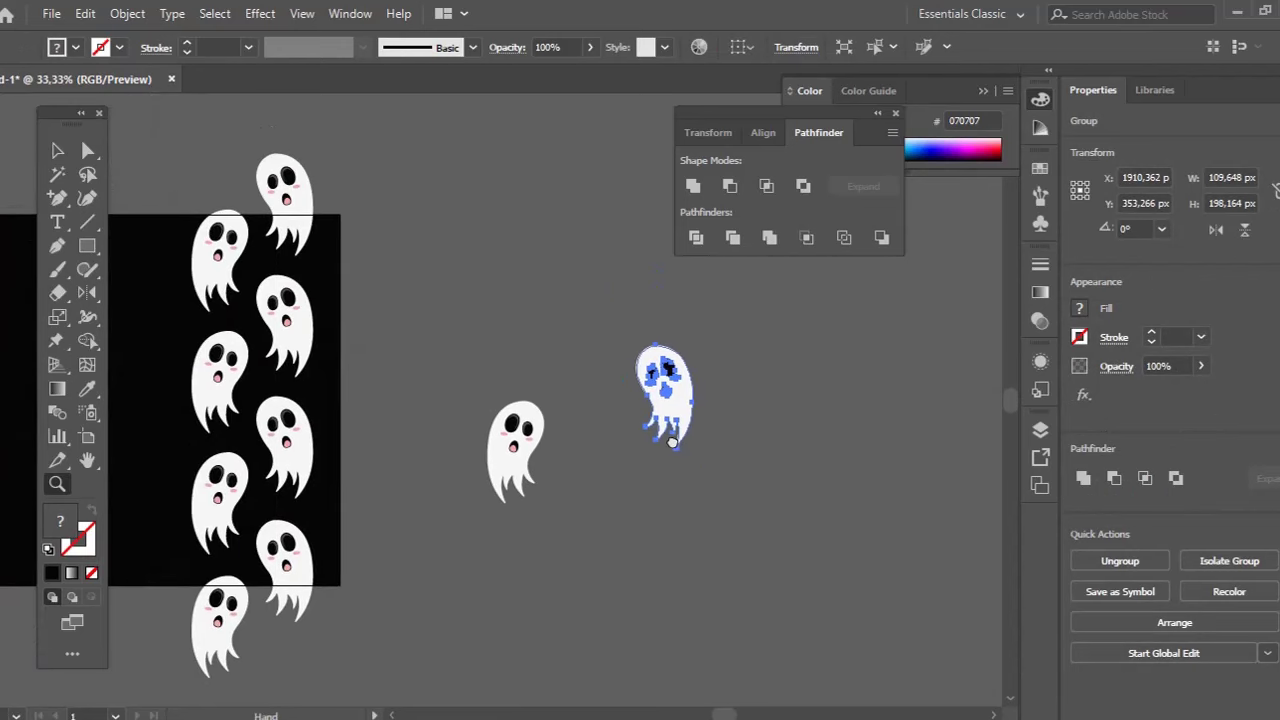
# Create an artboard fitted to the unmirrored ghost on the empty canvas and delete the original 1280 by 720 px artboard
pyautogui.press('v')
pyautogui.click(527, 424)
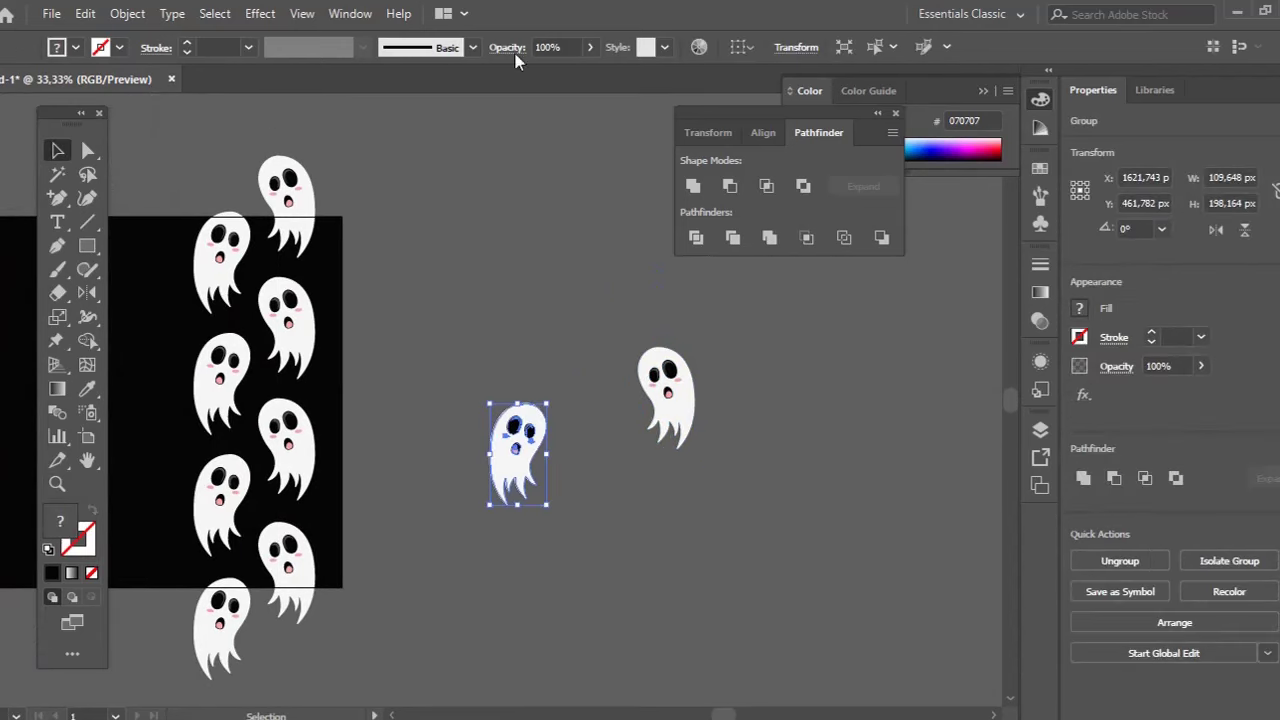
pyautogui.click(52, 13)
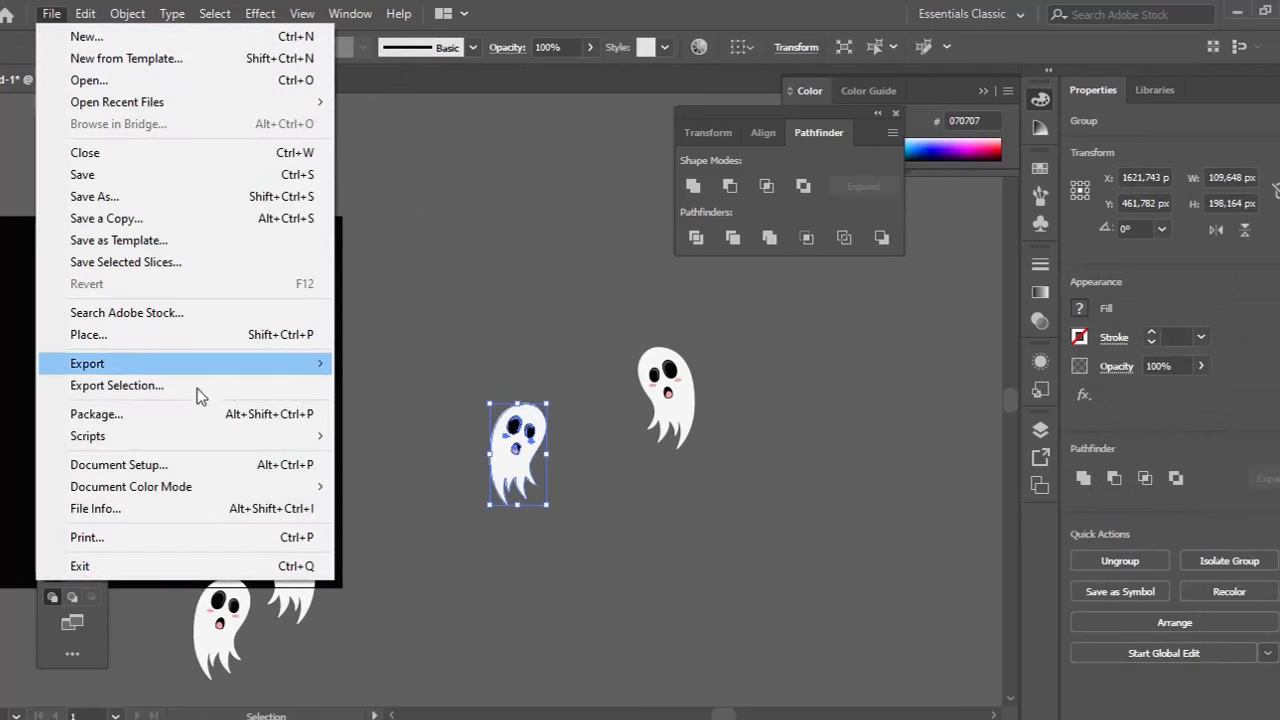
pyautogui.click(180, 467)
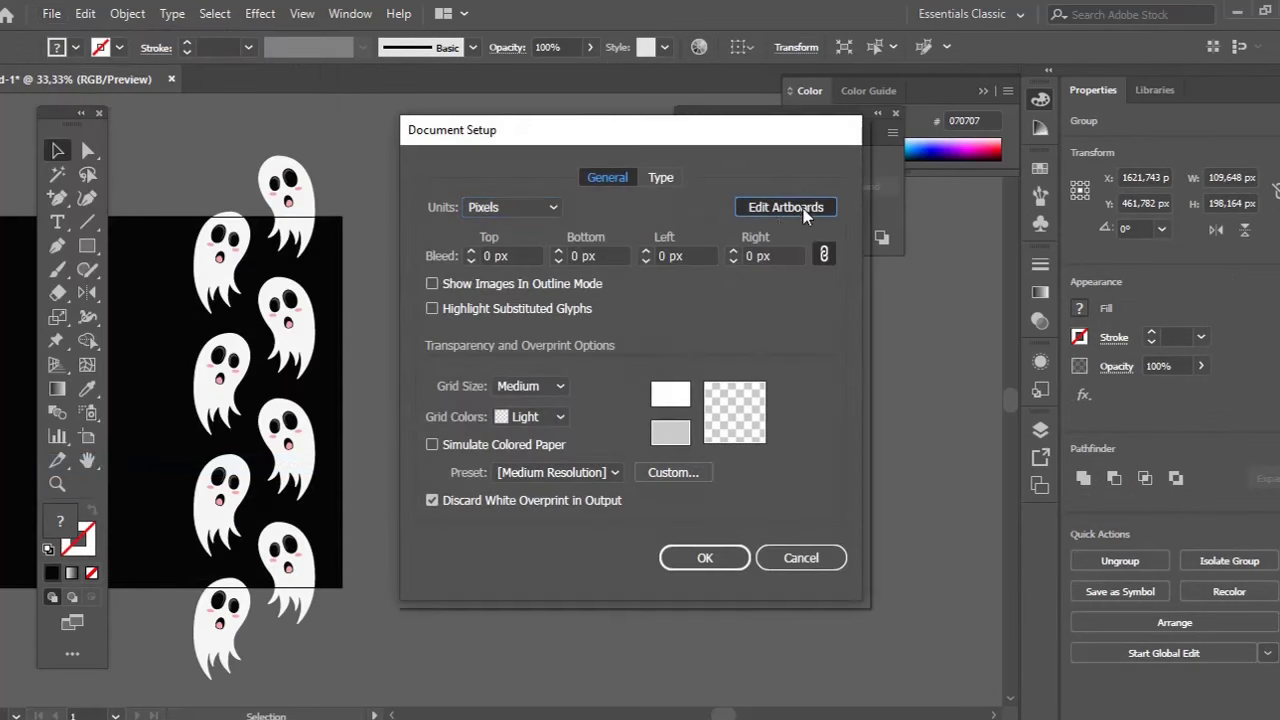
pyautogui.press('Escape')
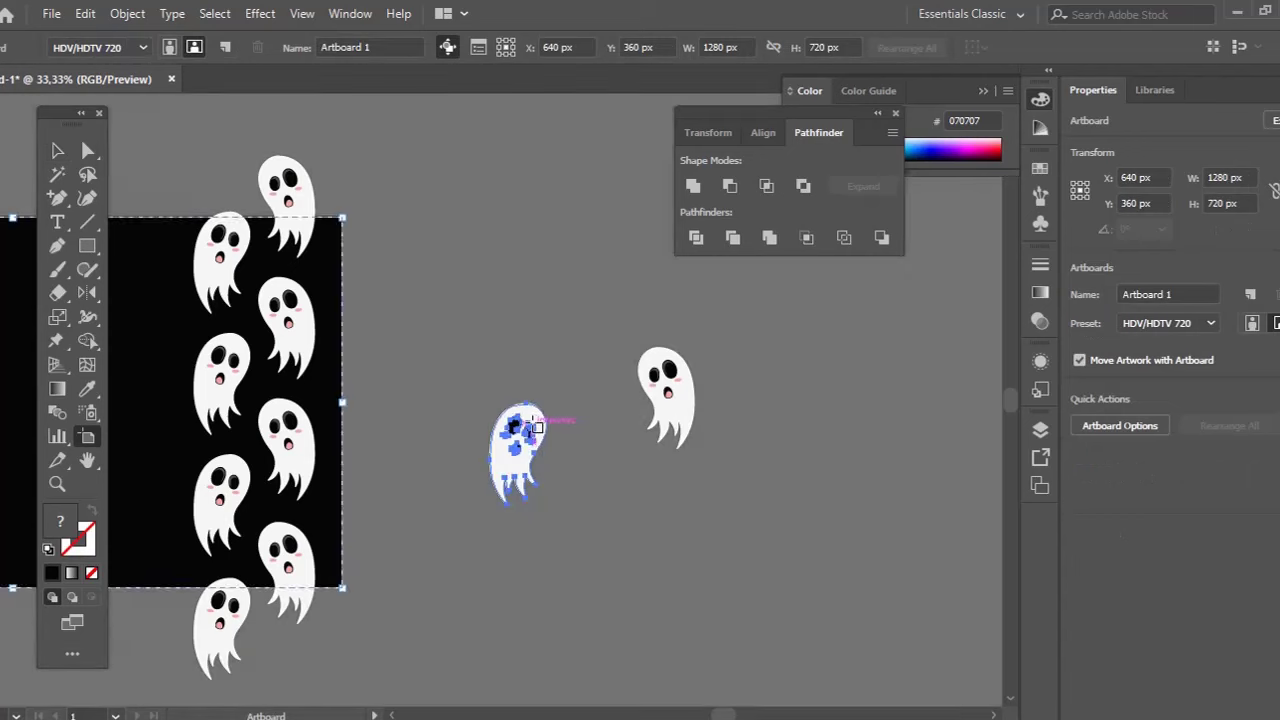
pyautogui.click(540, 410)
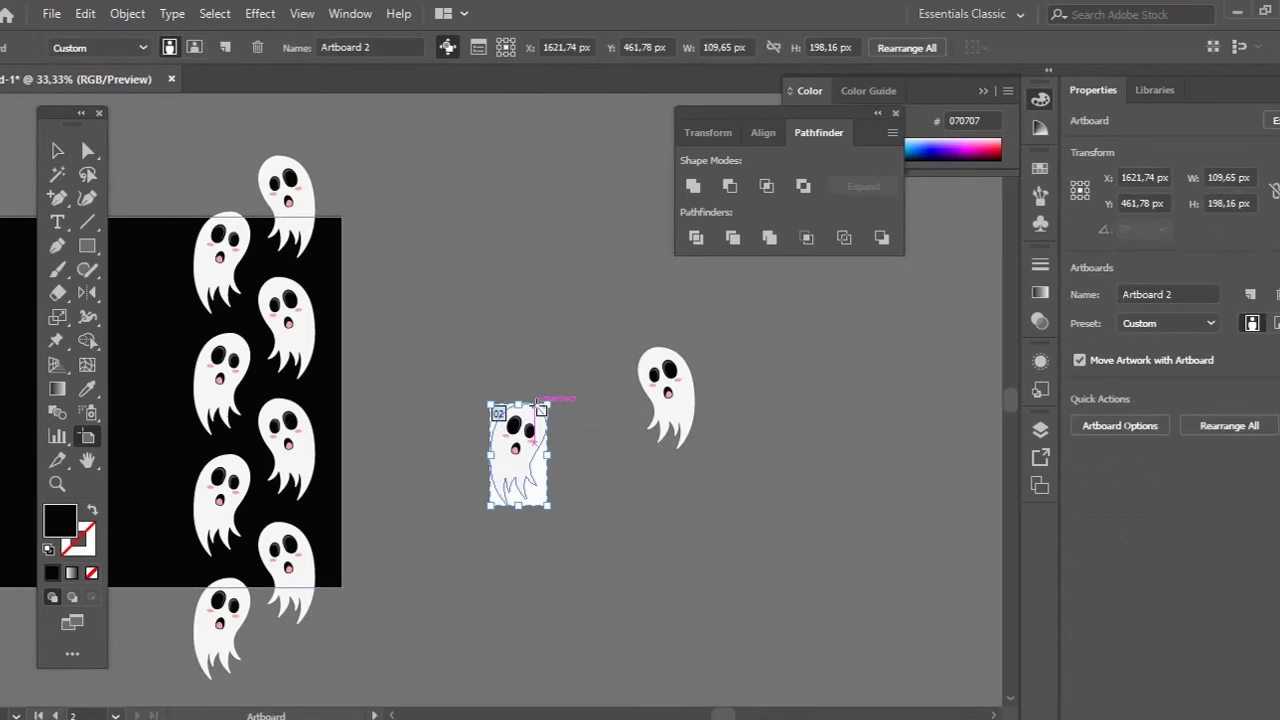
pyautogui.click(333, 388)
pyautogui.press('Delete')
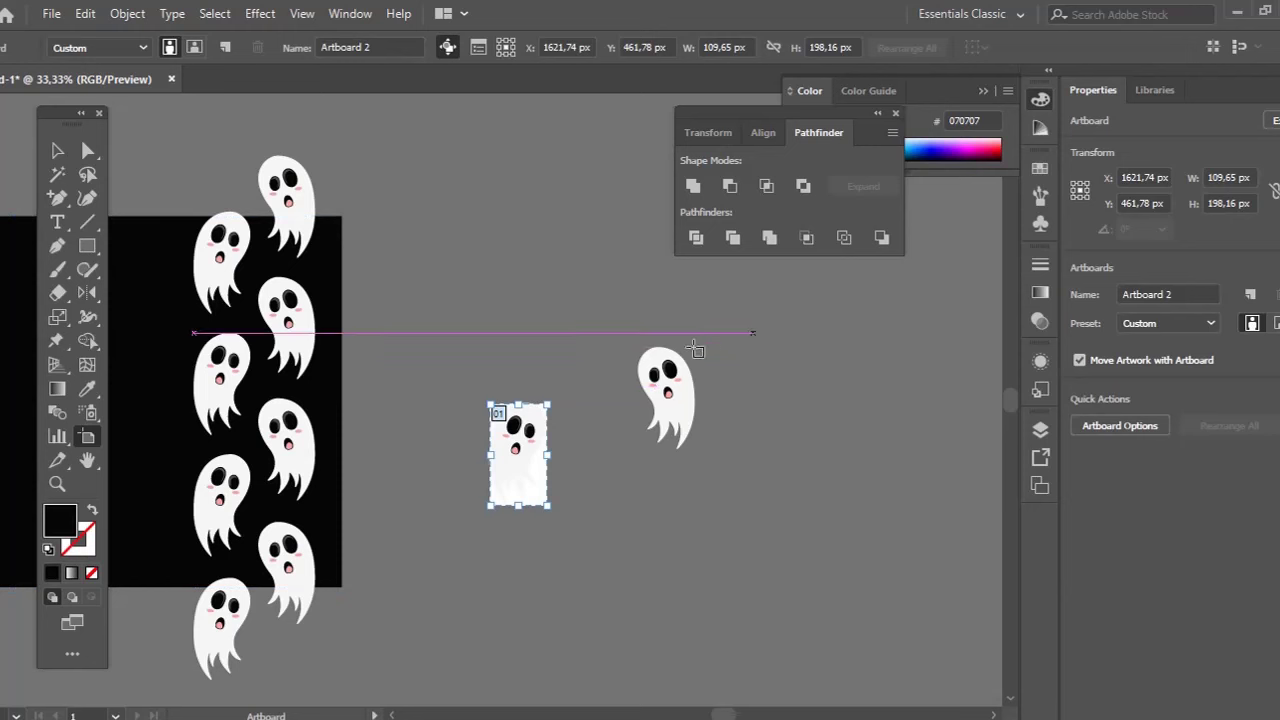
# Create a second artboard fitted to the separate mirrored ghost and finish artboard editing
pyautogui.click(655, 354)
pyautogui.click(655, 355)
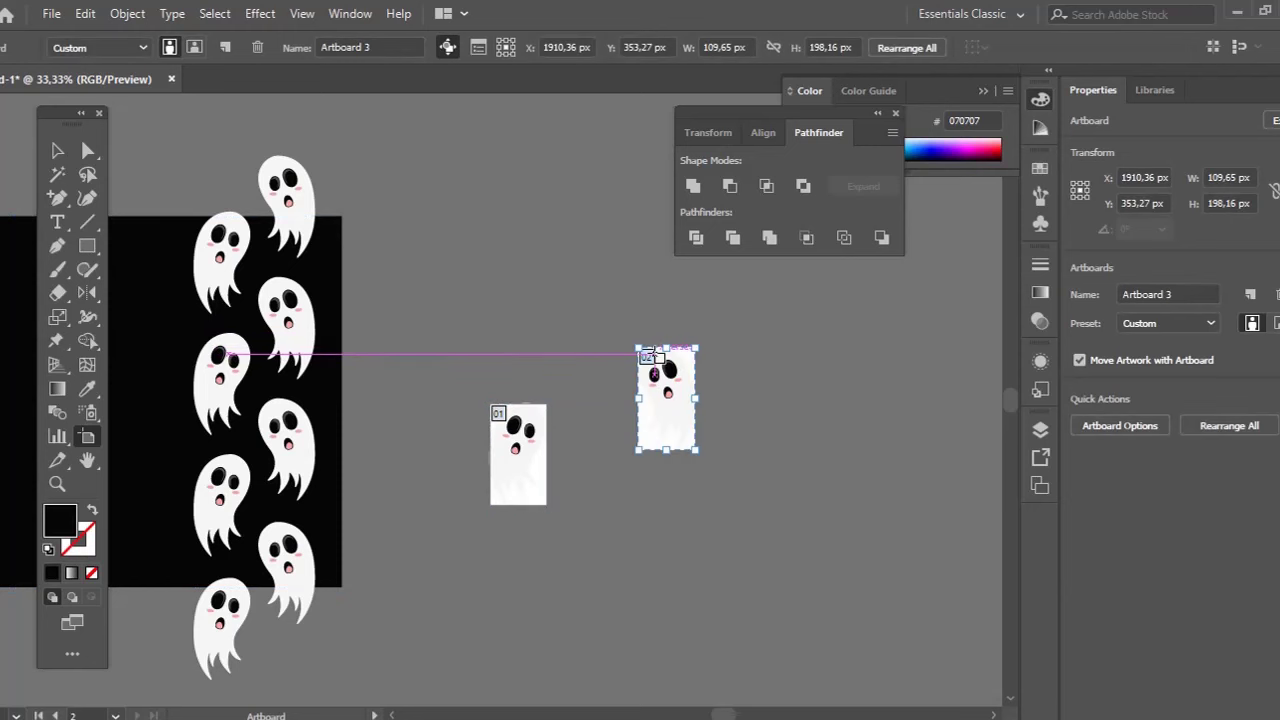
pyautogui.click(59, 151)
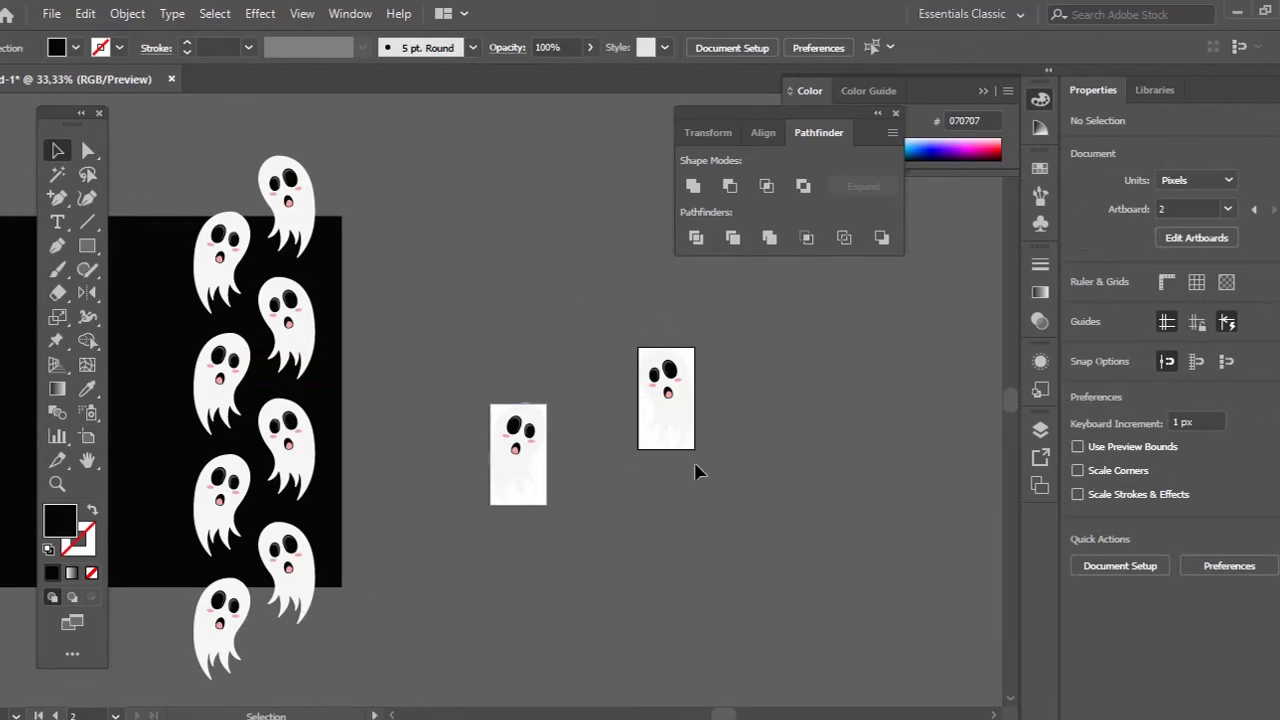
# Save the document to Downloads as an Illustrator EPS named Ghost to Footage, using all artboards
pyautogui.moveTo(491, 351); pyautogui.dragTo(819, 621)
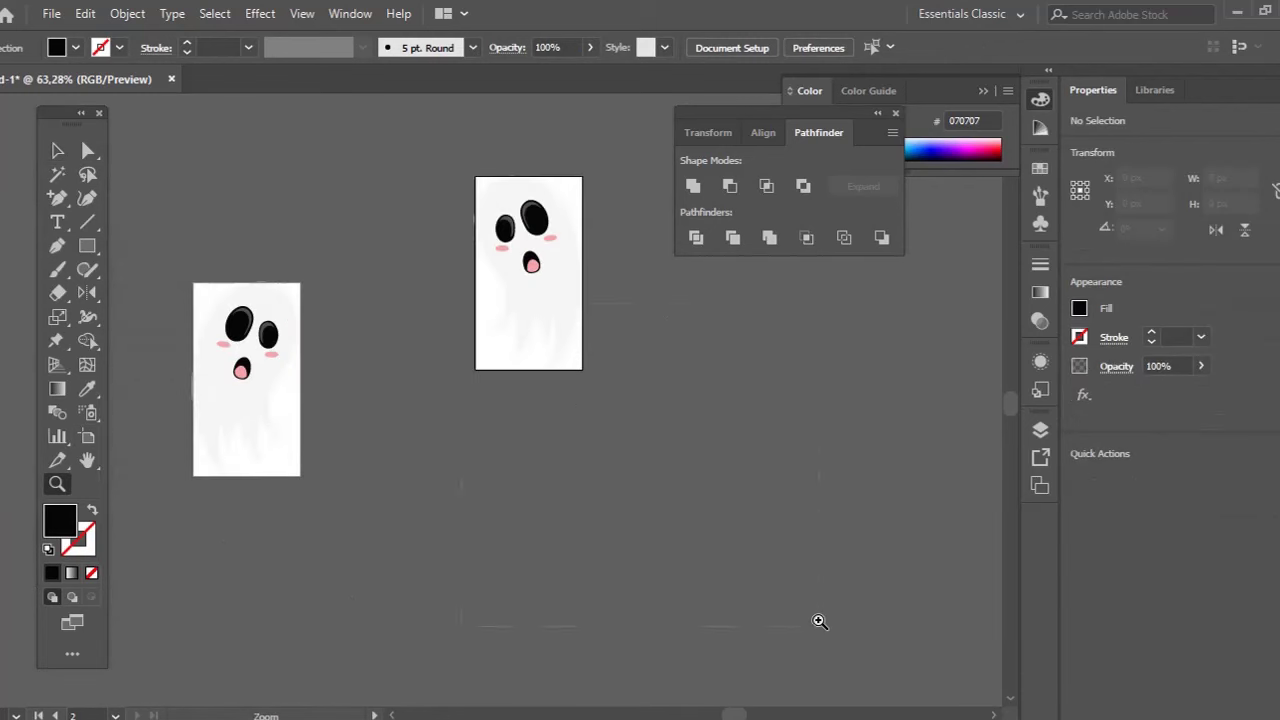
pyautogui.moveTo(555, 446); pyautogui.dragTo(611, 488)
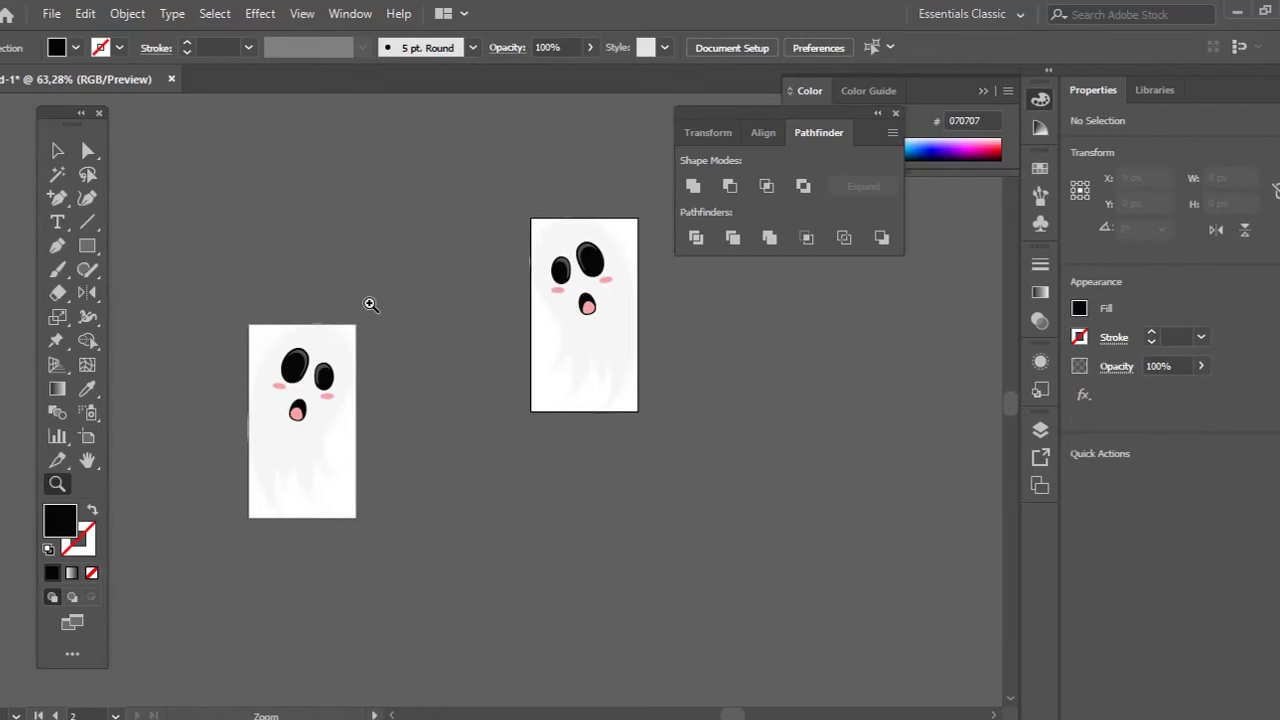
pyautogui.click(51, 13)
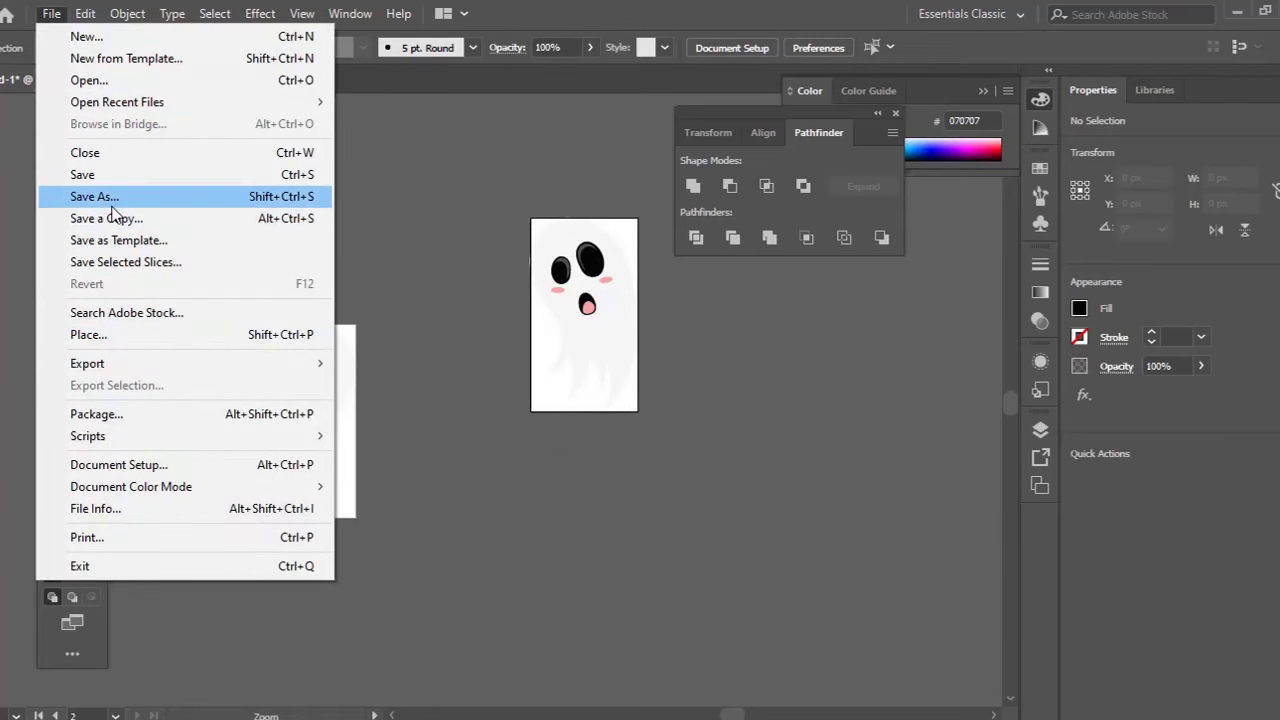
pyautogui.click(110, 203)
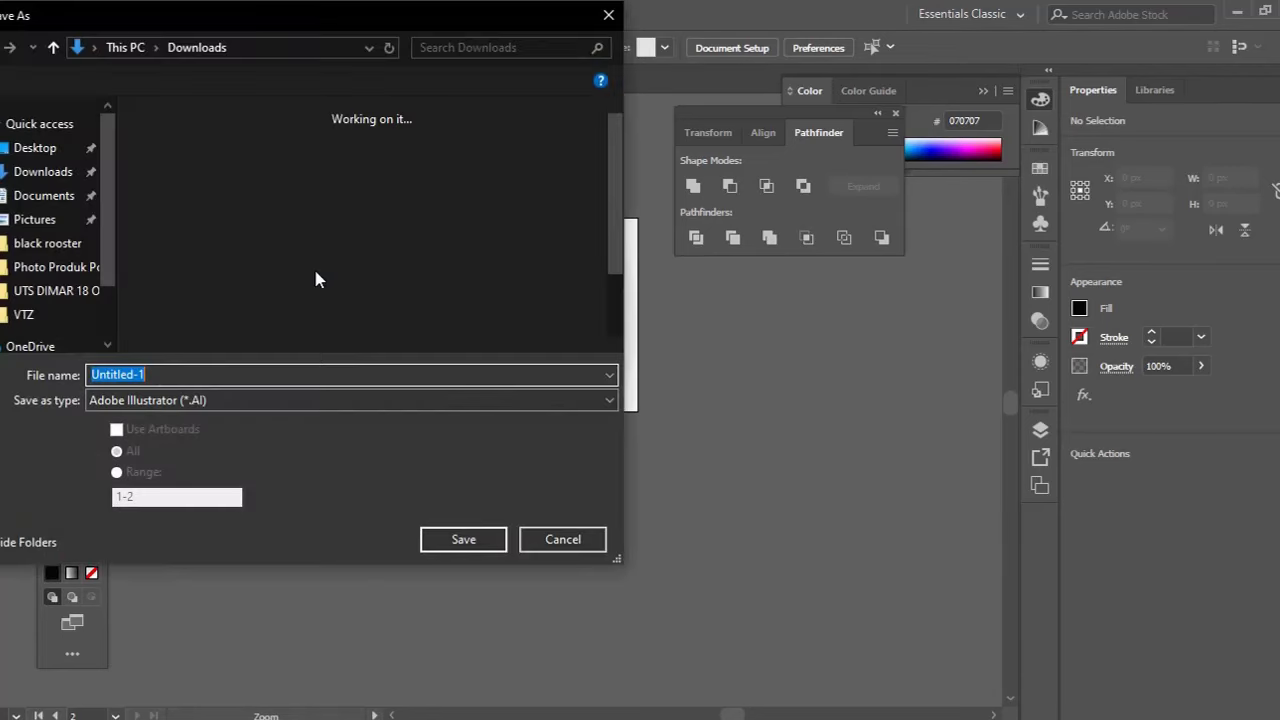
pyautogui.click(217, 400)
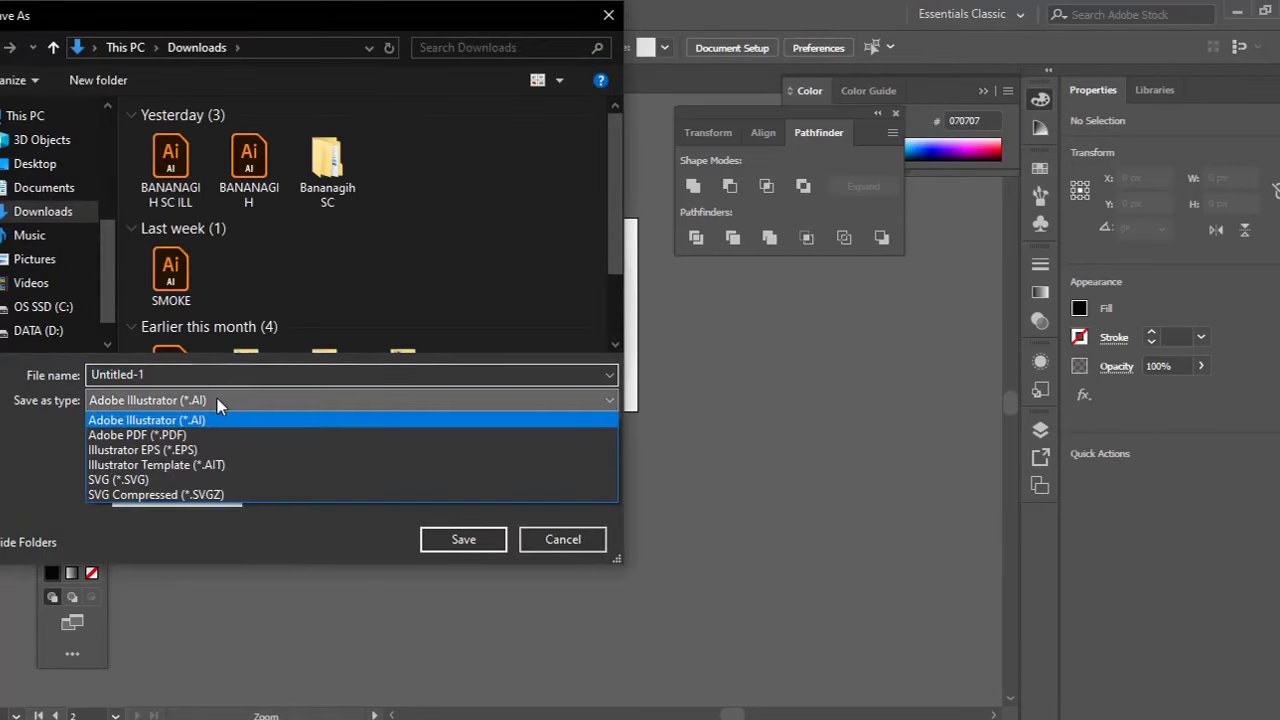
pyautogui.click(200, 447)
pyautogui.click(162, 378)
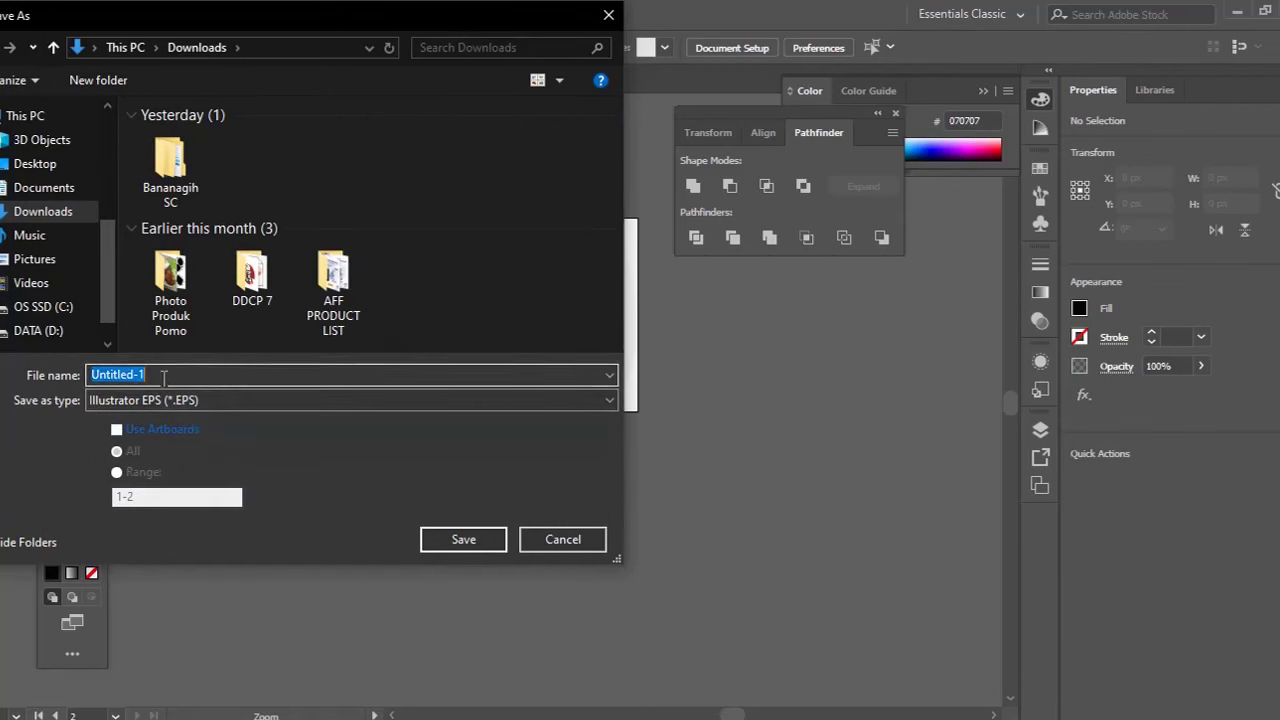
pyautogui.write('Ghost to Footage')
pyautogui.click(167, 436)
pyautogui.click(495, 542)
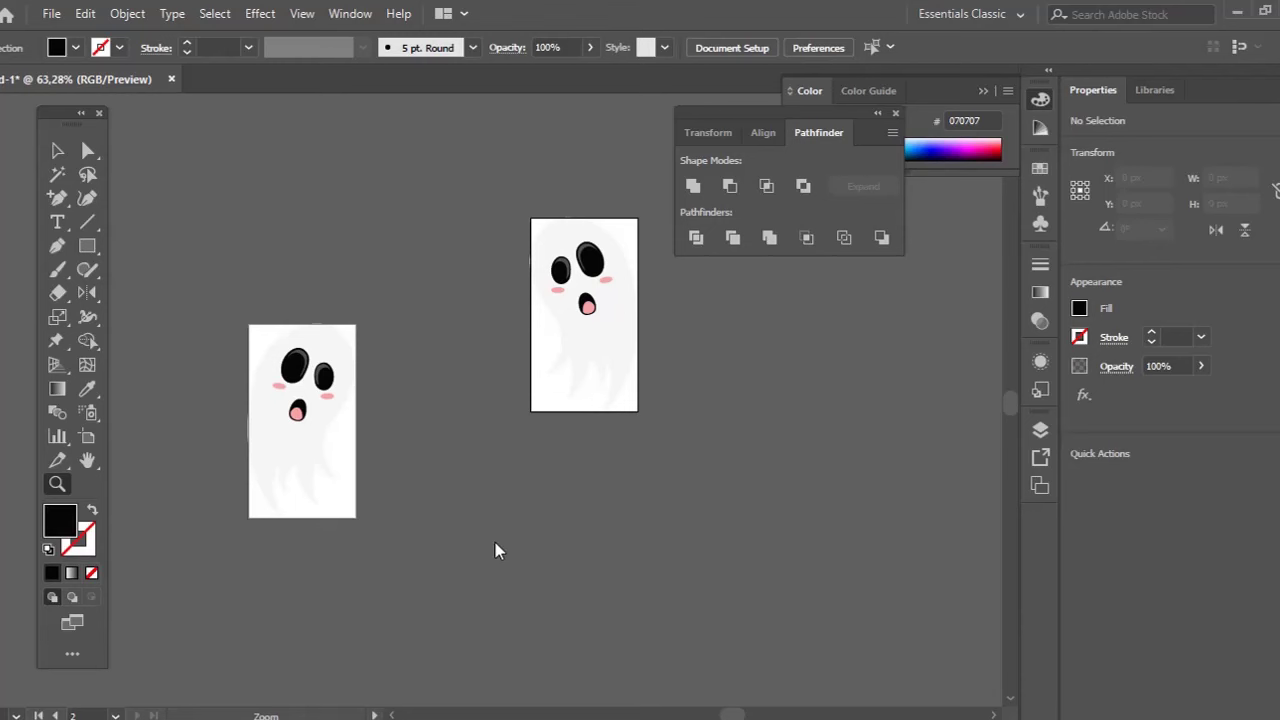
# Set the EPS version to Illustrator 8 EPS and confirm saving in the older format
pyautogui.click(679, 108)
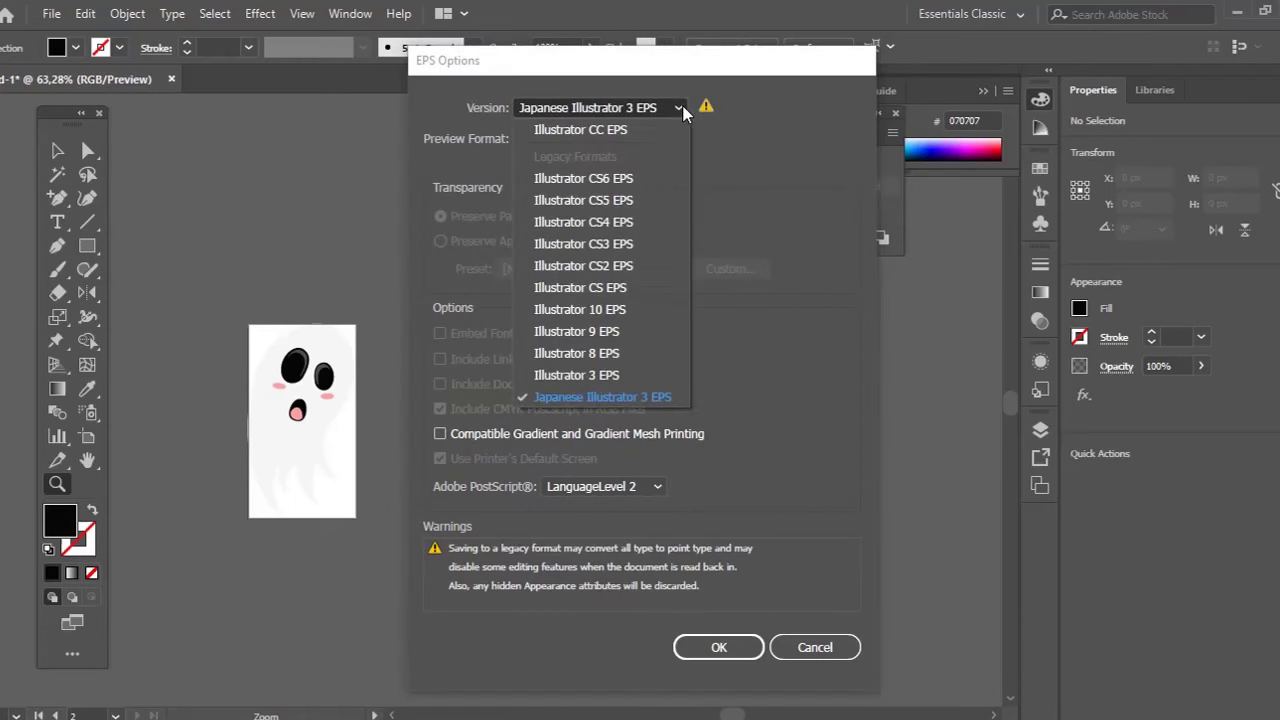
pyautogui.click(601, 355)
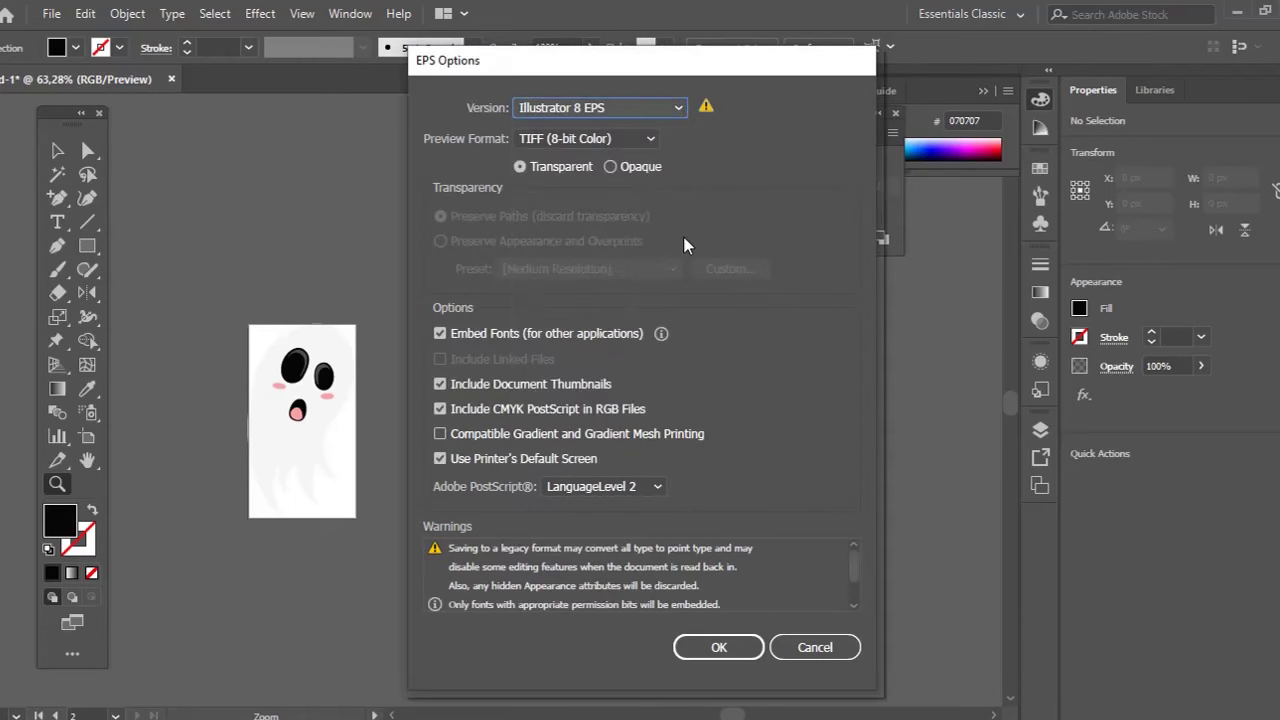
pyautogui.click(716, 647)
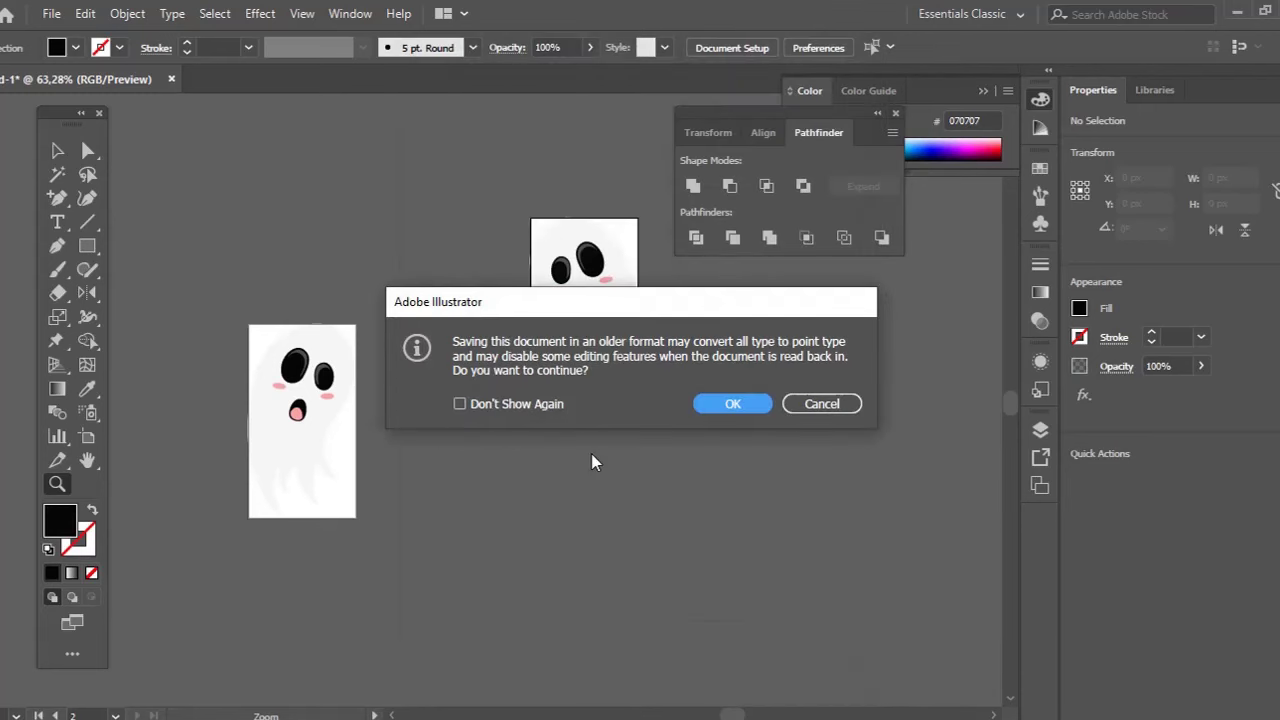
pyautogui.click(716, 414)
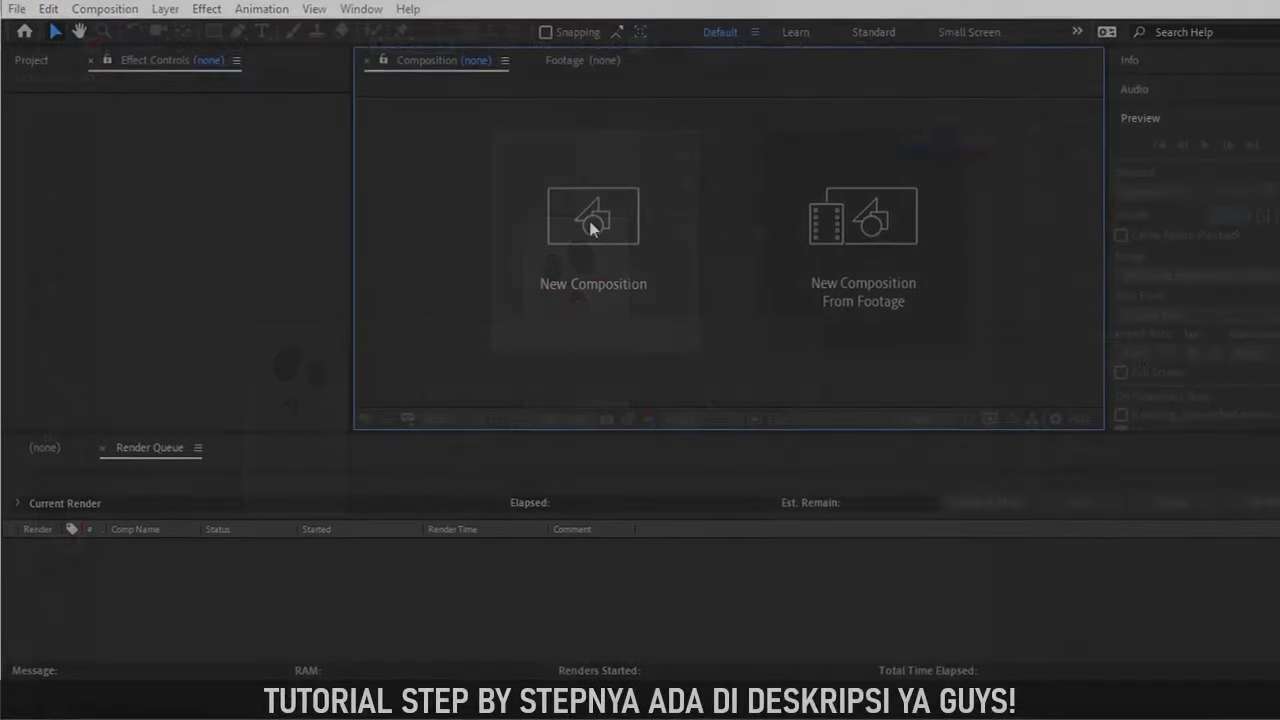
# Switch to After Effects and start a new composition with a width of 1280 px and a height of 720 px
pyautogui.click(590, 220)
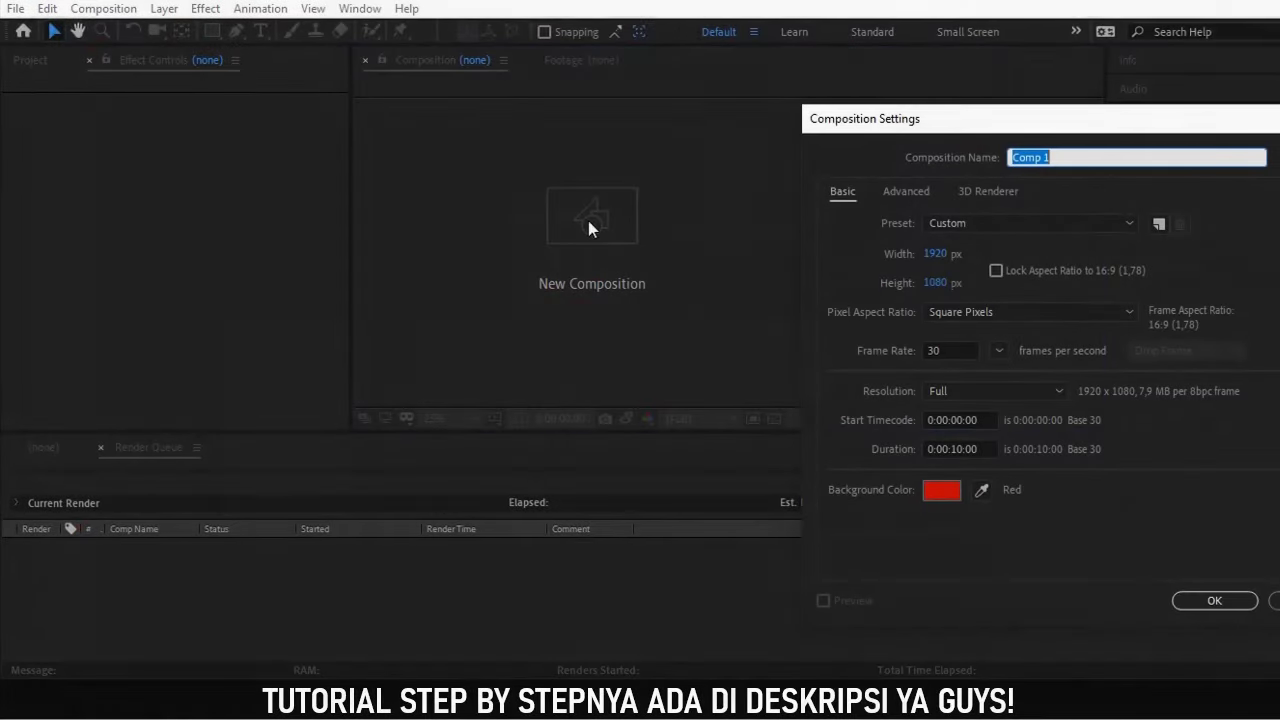
pyautogui.click(939, 258)
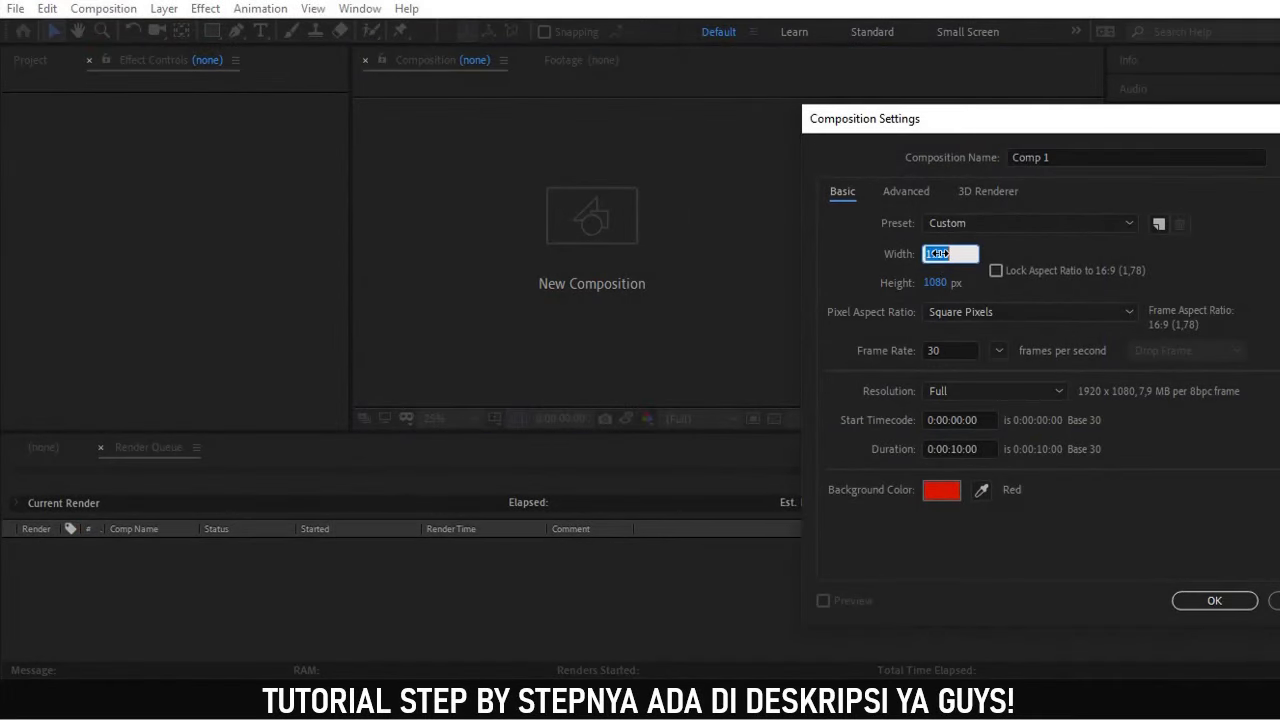
pyautogui.moveTo(982, 132); pyautogui.dragTo(827, 141)
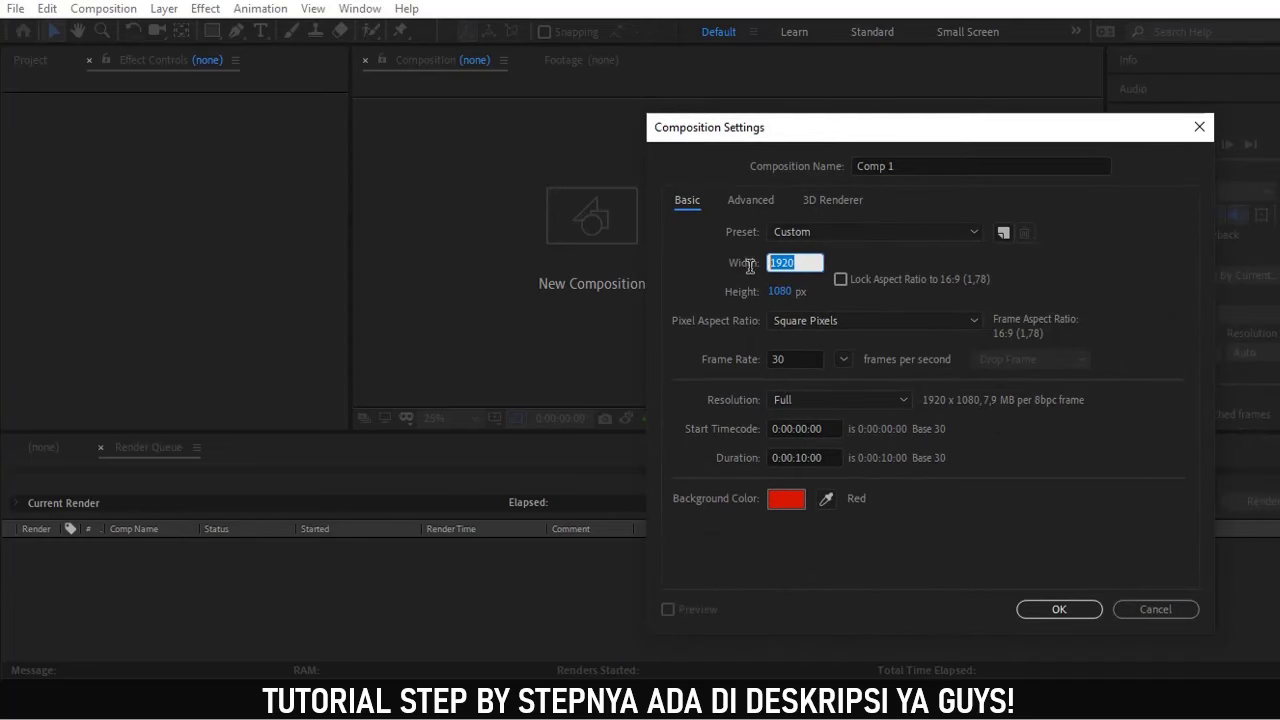
pyautogui.write('1280')
pyautogui.press('Tab')
pyautogui.write('720')
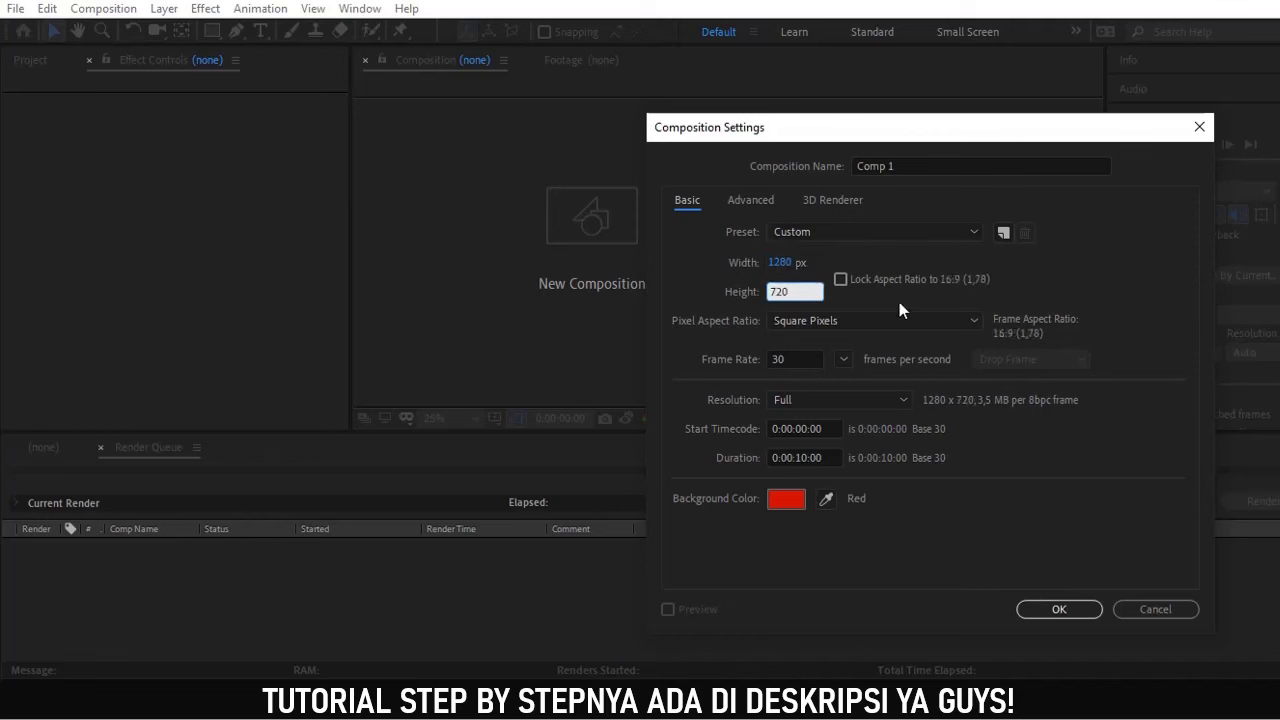
pyautogui.click(945, 260)
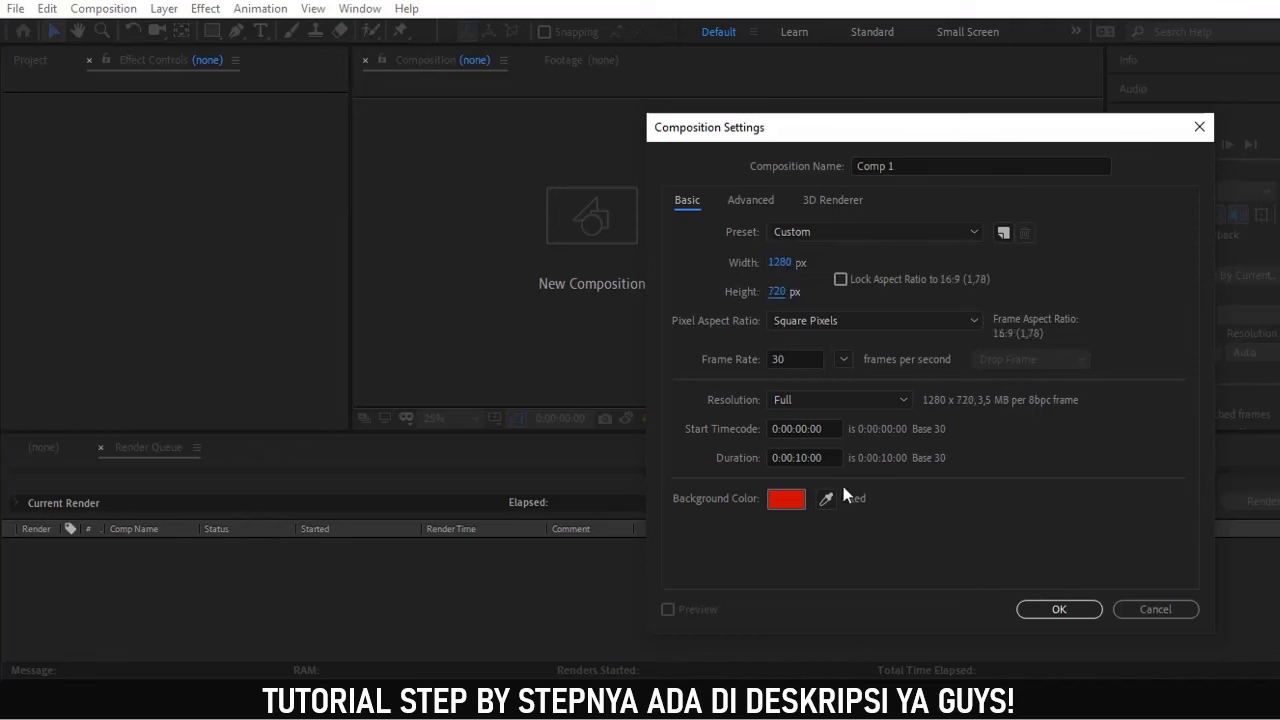
# Change the composition's background color to black and create the composition
pyautogui.click(791, 502)
pyautogui.moveTo(608, 455); pyautogui.dragTo(676, 459)
pyautogui.click(851, 220)
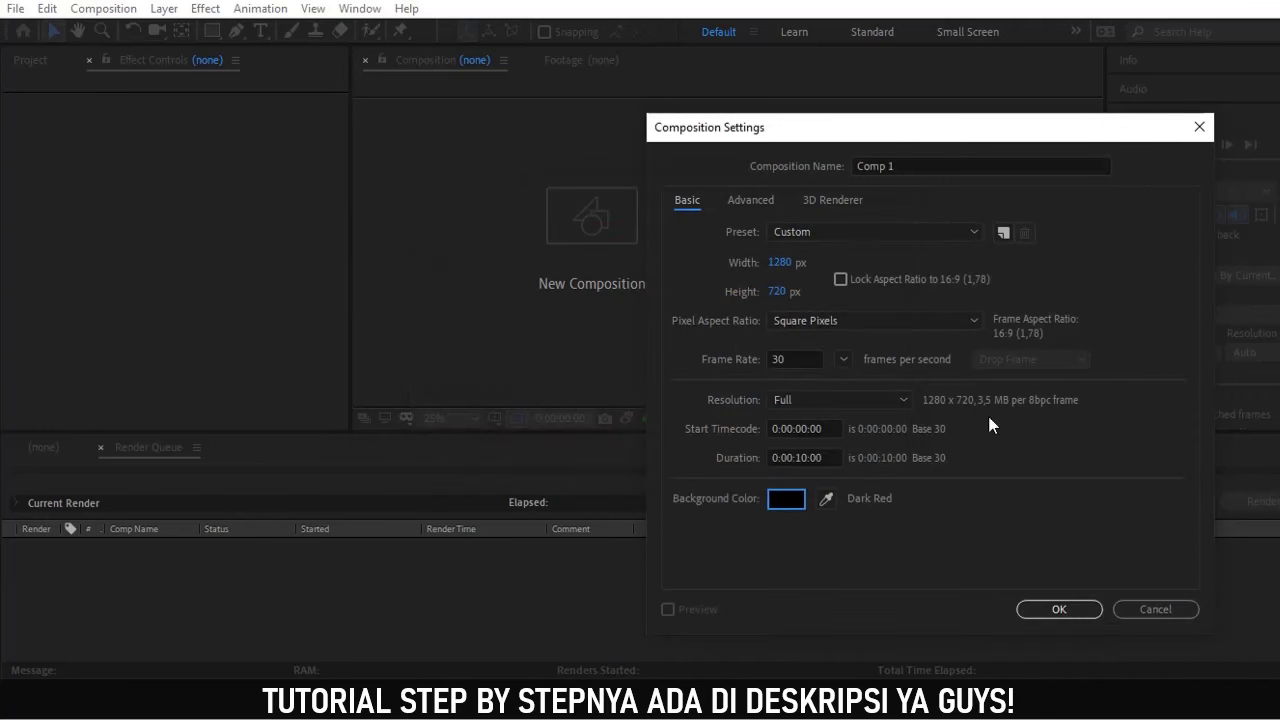
pyautogui.click(1060, 610)
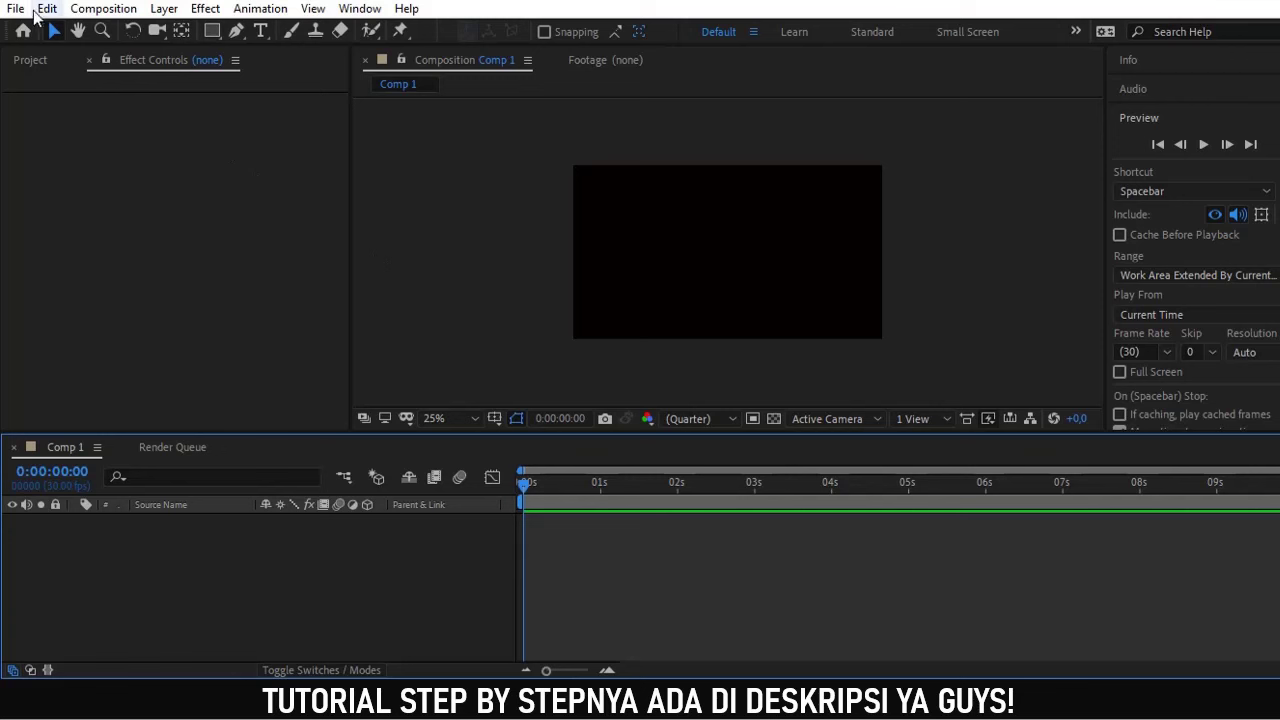
# Import Ghost to Footage-01 and Ghost to Footage-02 from the Downloads folder into the project as multiple files
pyautogui.click(175, 207)
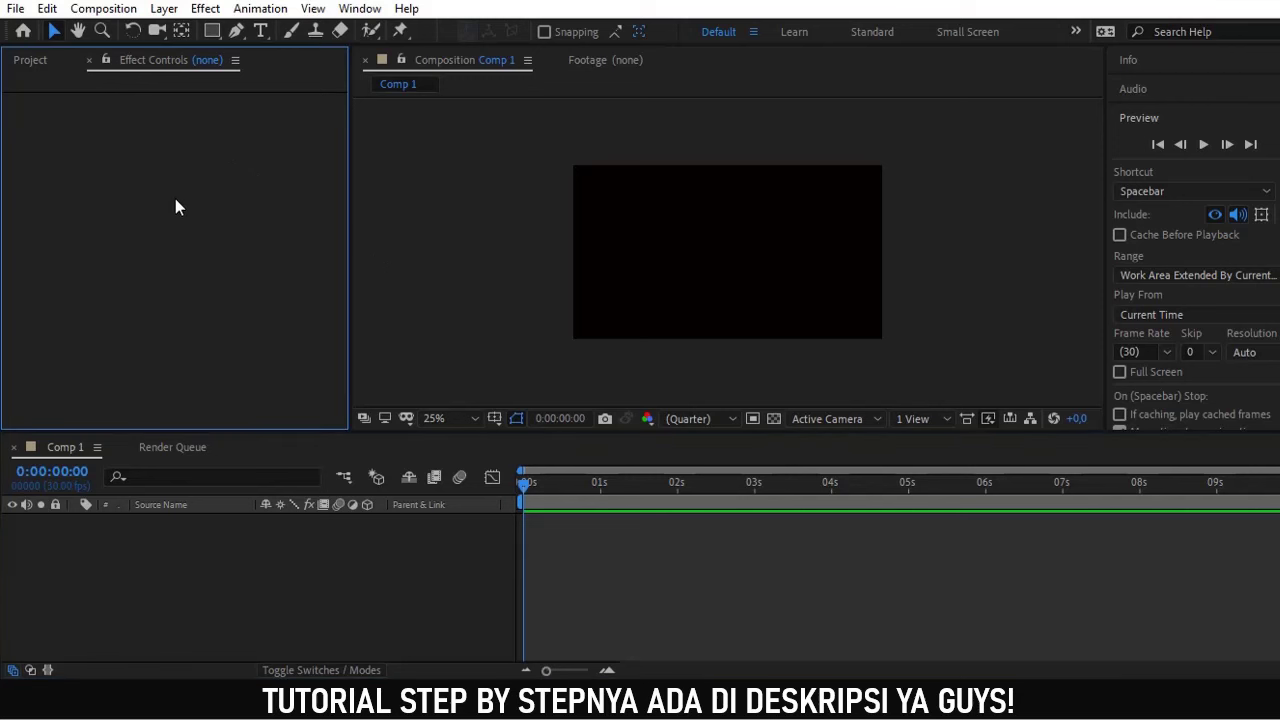
pyautogui.click(35, 64)
pyautogui.rightClick(132, 273)
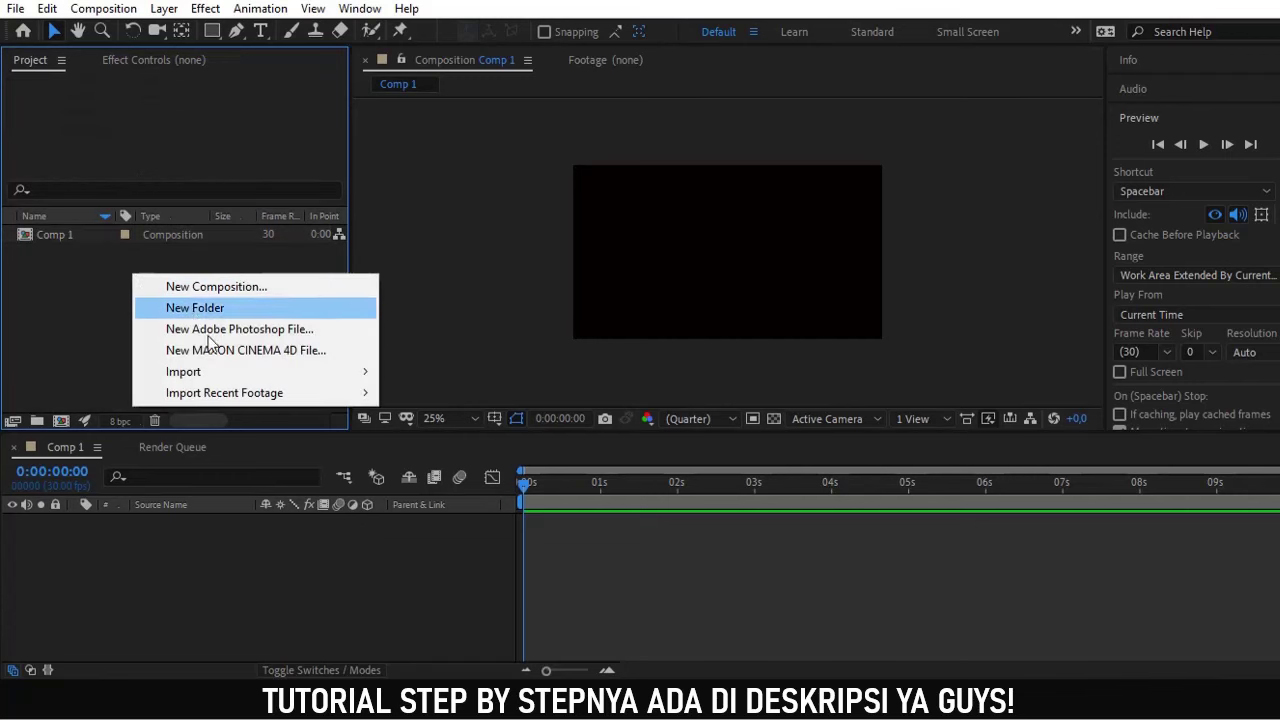
pyautogui.moveTo(222, 372)
pyautogui.click(435, 392)
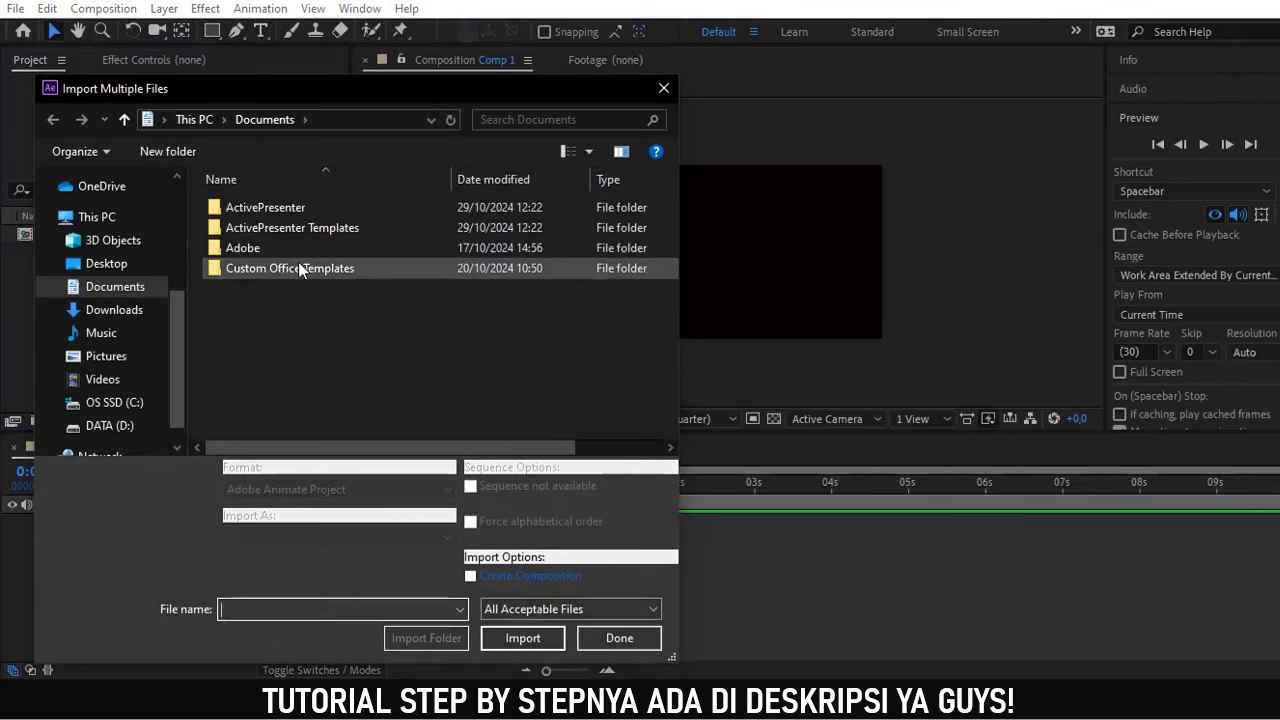
pyautogui.click(115, 310)
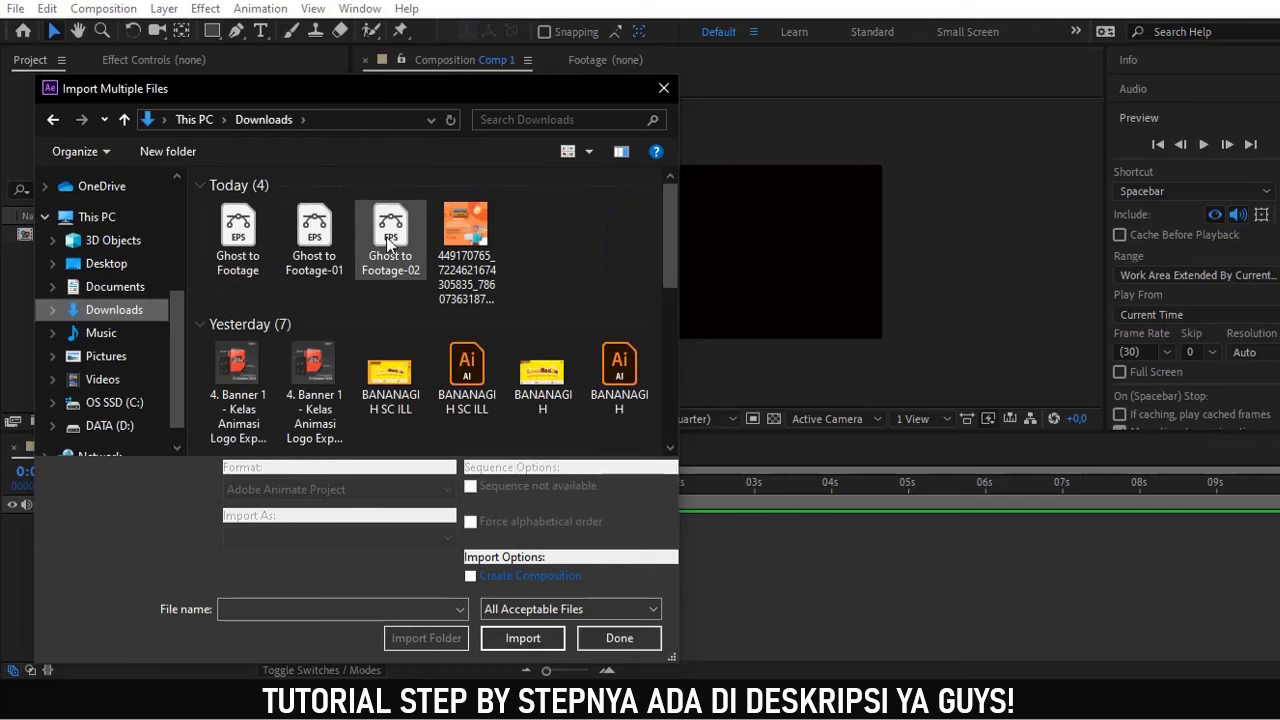
pyautogui.click(386, 237)
pyautogui.keyDown('ctrl'); pyautogui.click(314, 237); pyautogui.keyUp('ctrl')
pyautogui.click(534, 644)
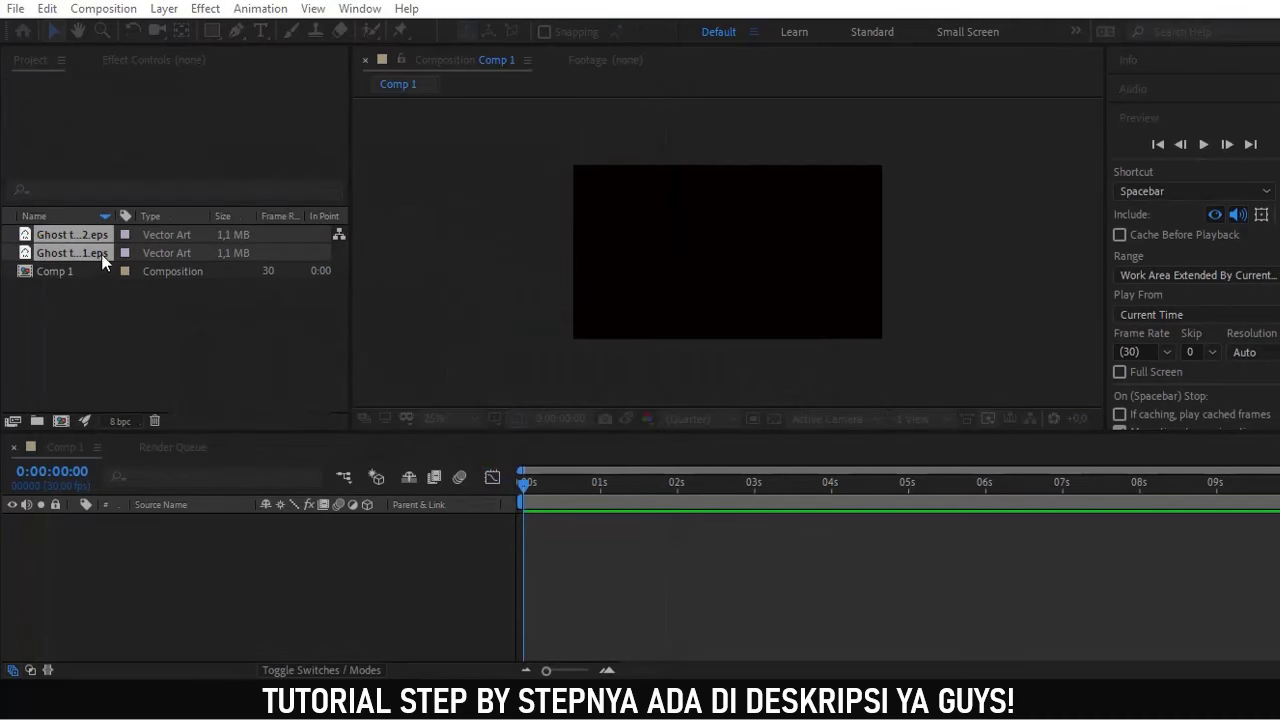
pyautogui.click(617, 638)
# Add both imported ghost files to Comp 1 and enlarge the composition preview area
pyautogui.moveTo(96, 259); pyautogui.dragTo(662, 262)
pyautogui.click(915, 276)
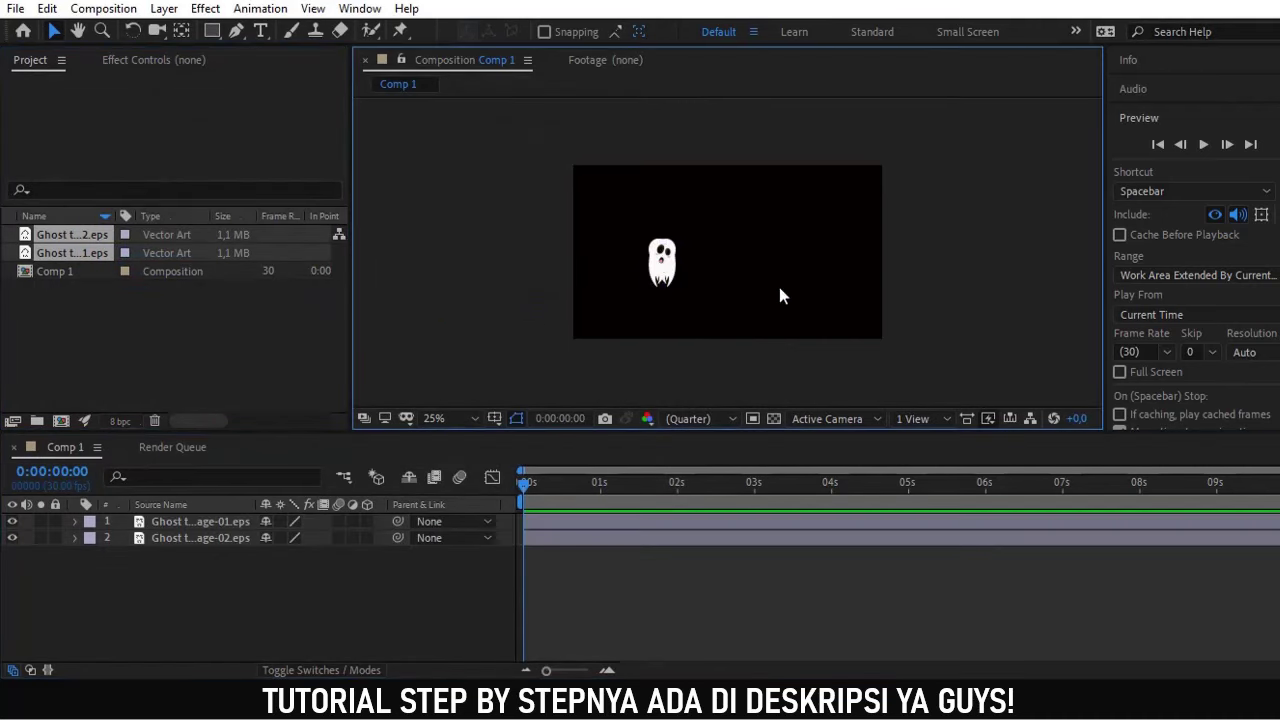
pyautogui.press('/')
pyautogui.moveTo(789, 301); pyautogui.dragTo(737, 256)
pyautogui.scroll(-3, 737, 246)
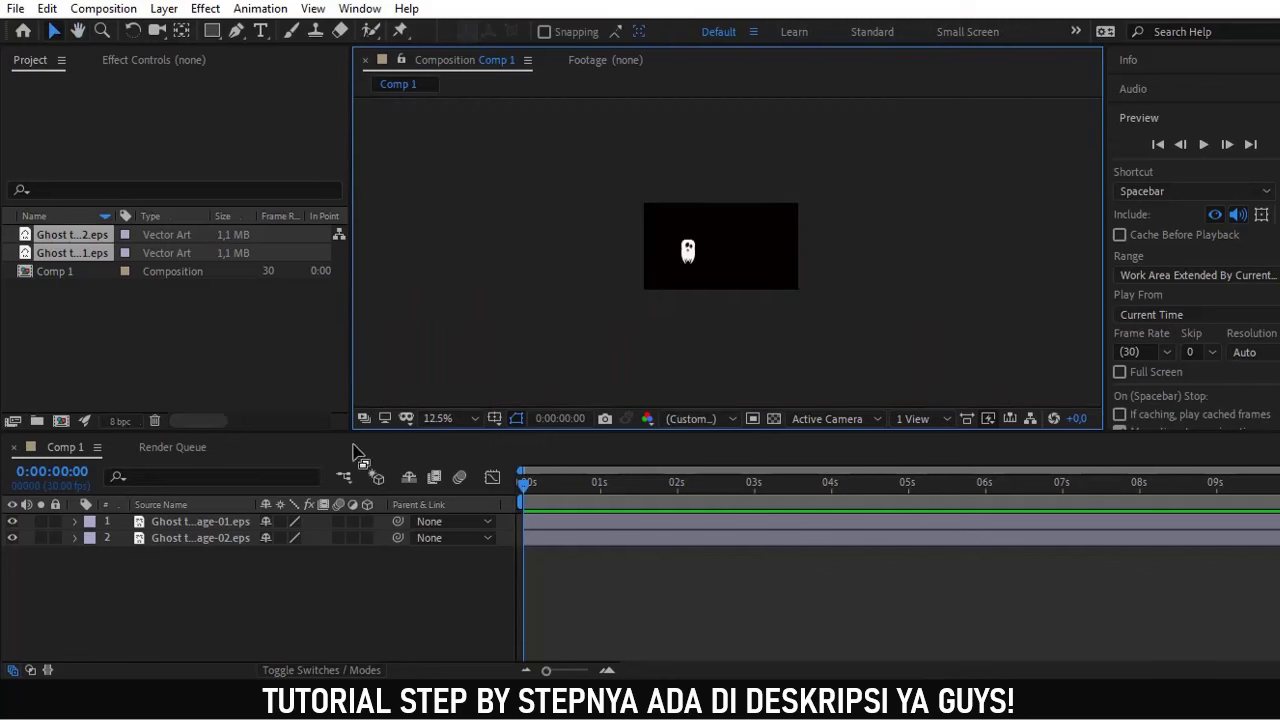
pyautogui.moveTo(335, 437); pyautogui.dragTo(344, 528)
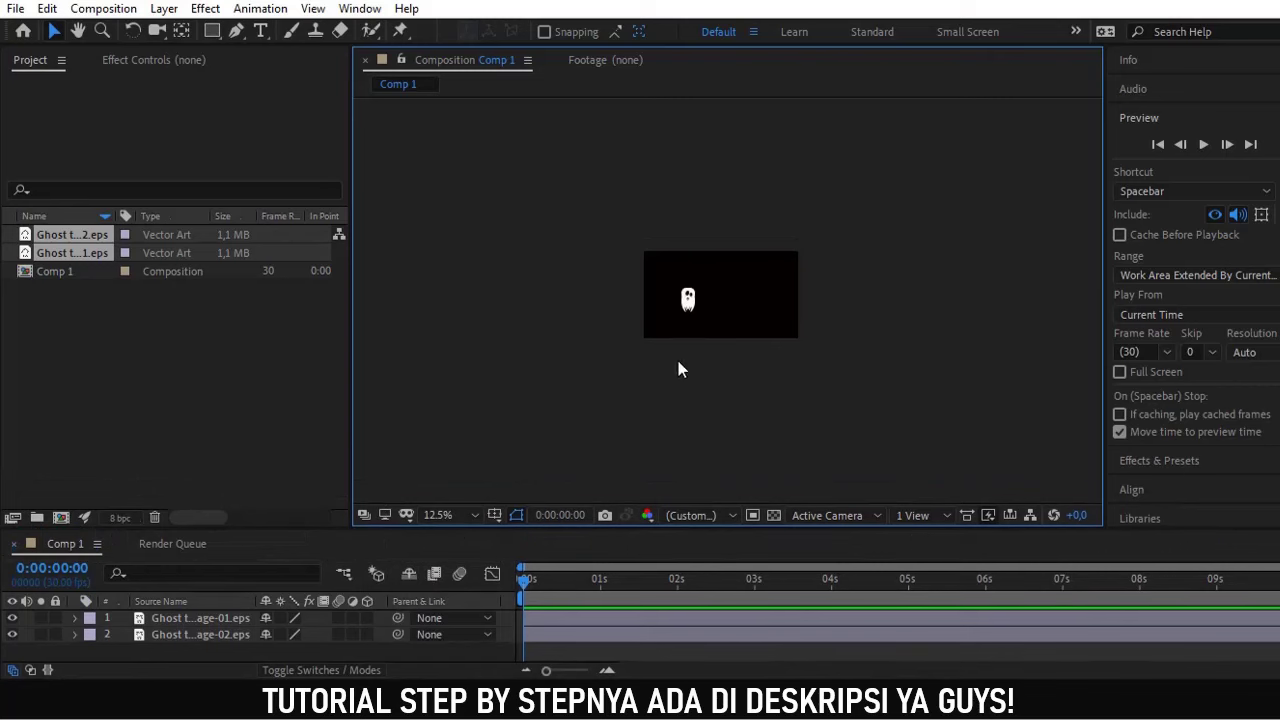
# Arrange the two overlapping ghosts as a staggered pair near the composition's lower-right corner, with Ghost to Footage-02 higher and further right
pyautogui.scroll(1, 678, 361)
pyautogui.scroll(1, 678, 362)
pyautogui.scroll(-1, 700, 360)
pyautogui.moveTo(723, 354); pyautogui.dragTo(668, 344)
pyautogui.scroll(1, 643, 343)
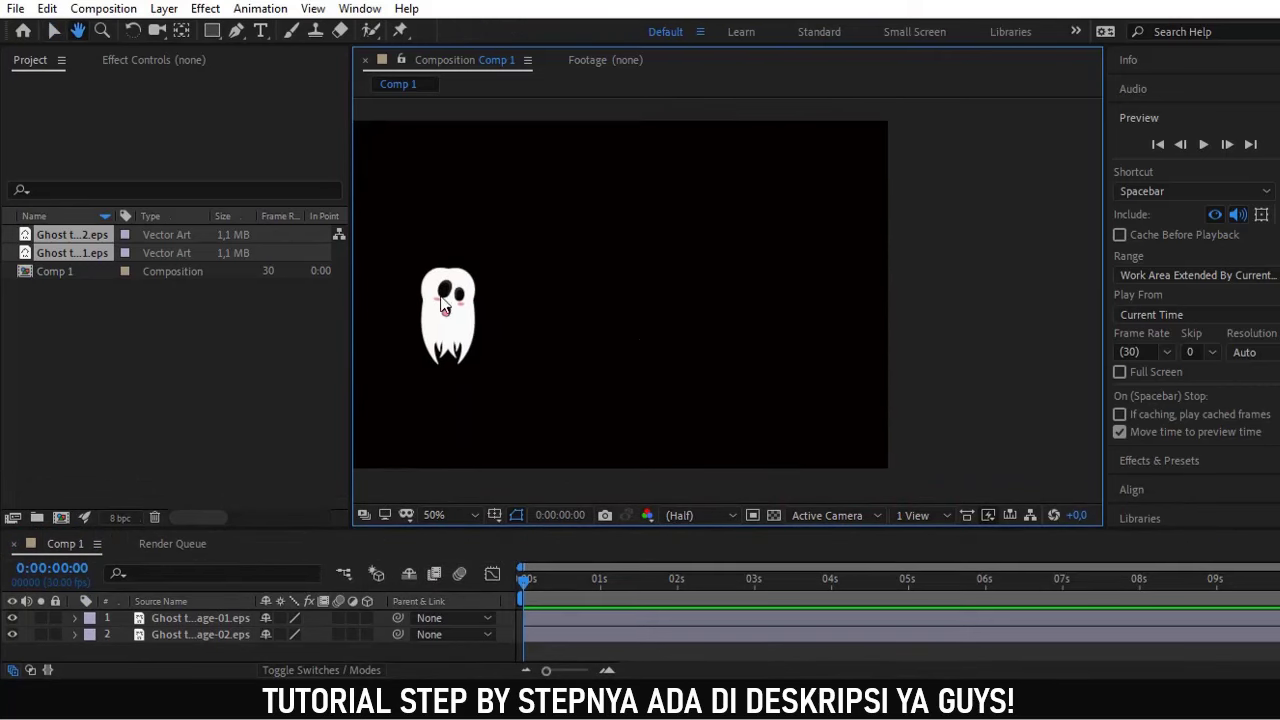
pyautogui.click(450, 305)
pyautogui.moveTo(450, 305); pyautogui.dragTo(752, 405)
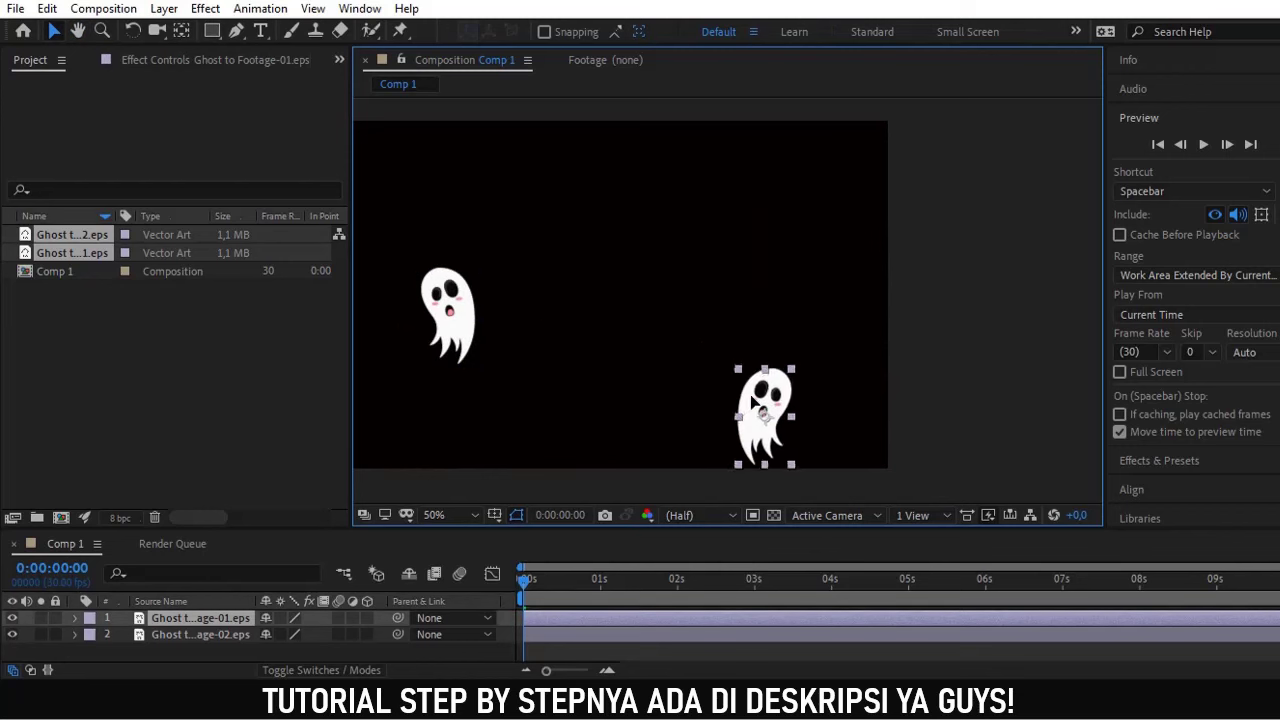
pyautogui.moveTo(446, 315); pyautogui.dragTo(827, 374)
pyautogui.keyDown('shift'); pyautogui.click(758, 402); pyautogui.keyUp('shift')
pyautogui.moveTo(758, 402); pyautogui.dragTo(776, 391)
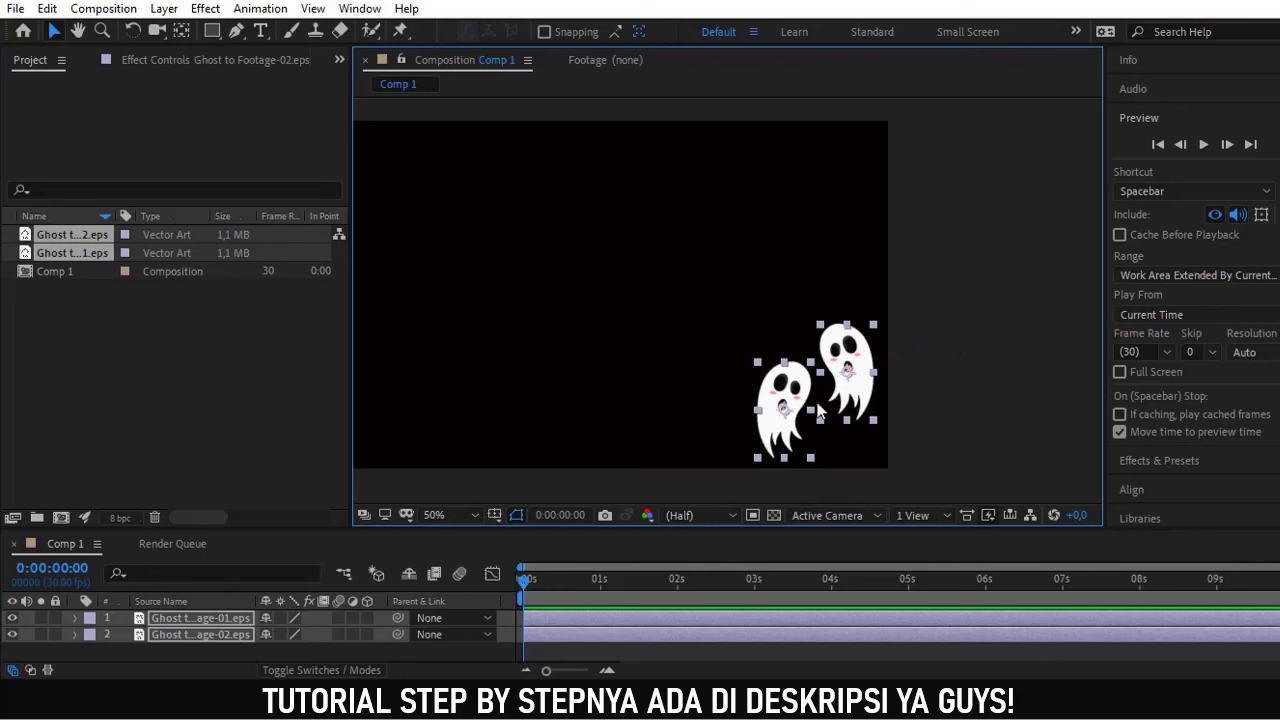
# Duplicate the ghost pair and move the copy straight up so it sits just above the original pair
pyautogui.hotkey('ctrl', 'd')
pyautogui.moveTo(786, 390); pyautogui.dragTo(789, 306)
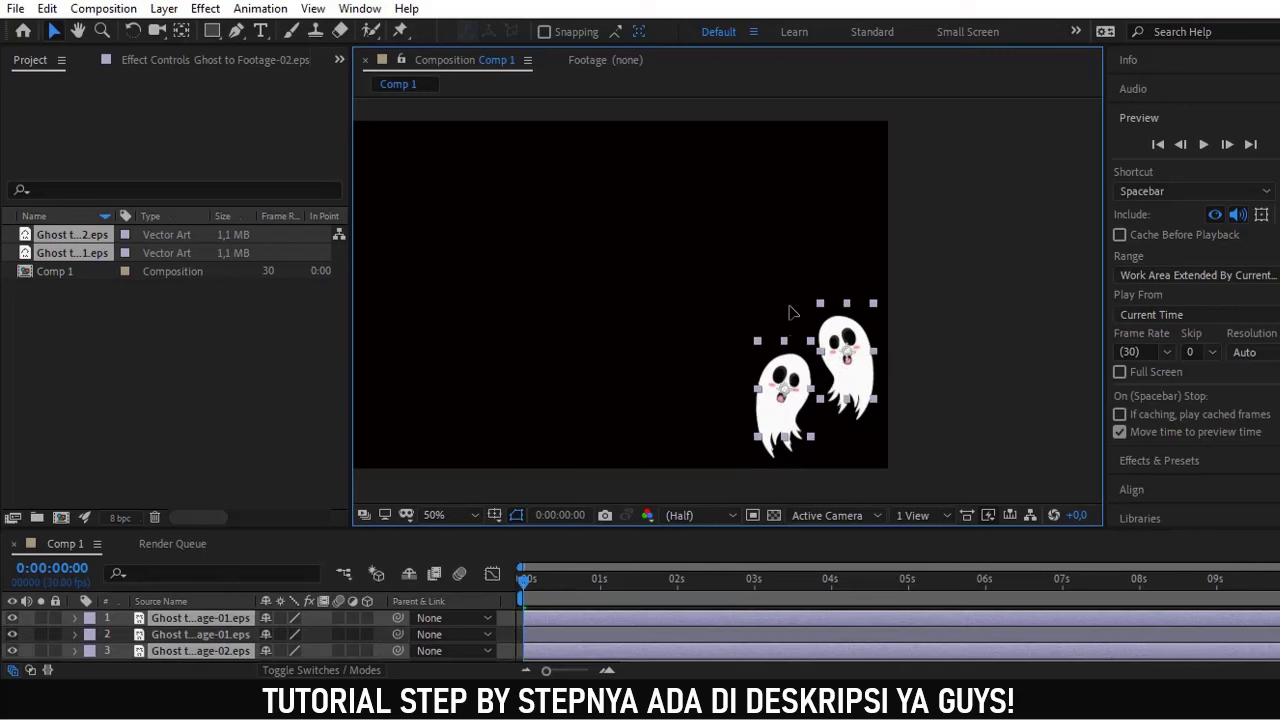
pyautogui.hotkey('shift', 'Up')
pyautogui.hotkey('shift', 'Up')
pyautogui.hotkey('shift', 'Up')
pyautogui.hotkey('shift', 'Up')
pyautogui.hotkey('shift', 'Up')
pyautogui.hotkey('shift', 'Up')
pyautogui.hotkey('shift', 'Up')
pyautogui.hotkey('shift', 'Up')
pyautogui.hotkey('shift', 'Up')
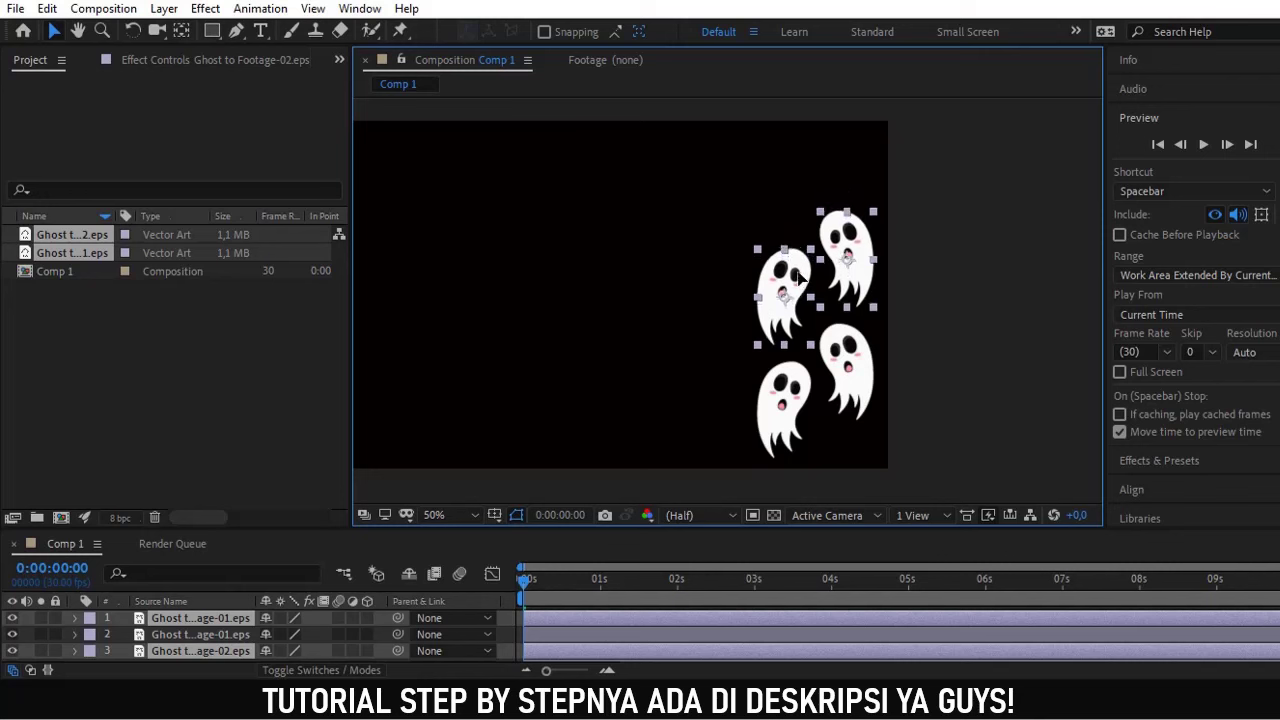
pyautogui.press('Down')
# Extend the ghost column with another pair at the composition's top edge and a copy of the lowest pair across the bottom edge
pyautogui.hotkey('ctrl', 'd')
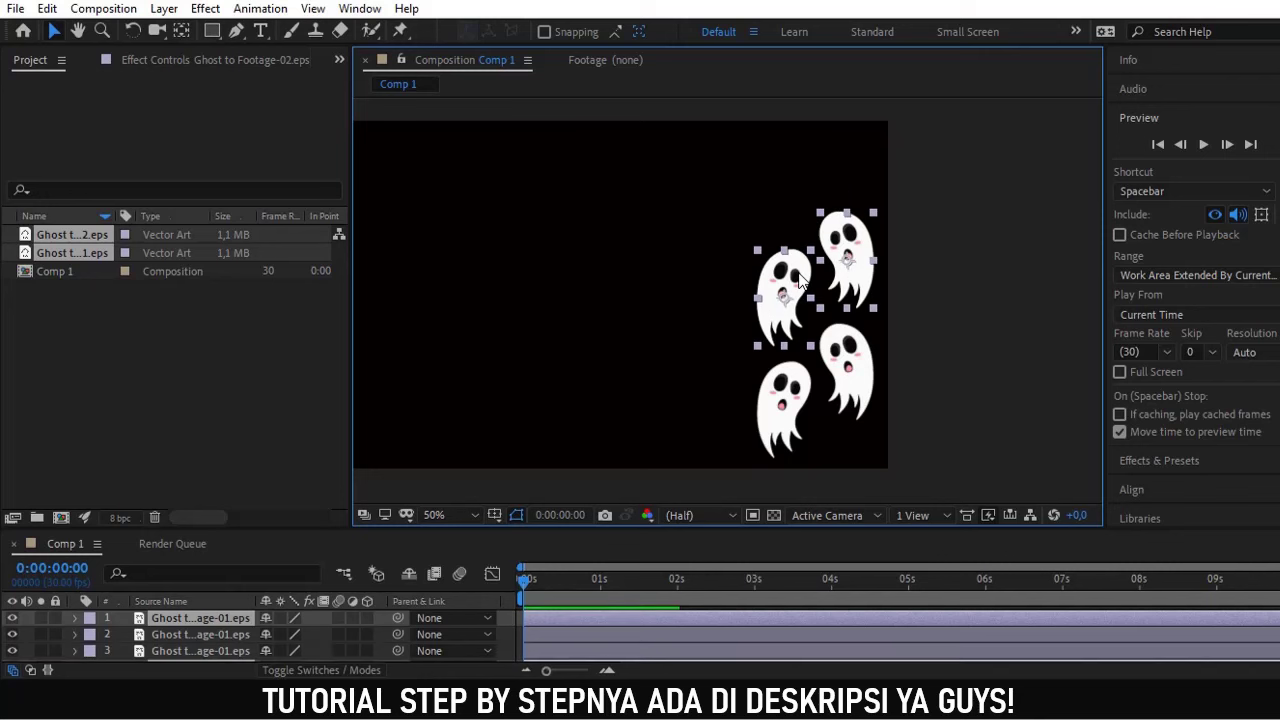
pyautogui.moveTo(851, 262); pyautogui.dragTo(848, 148)
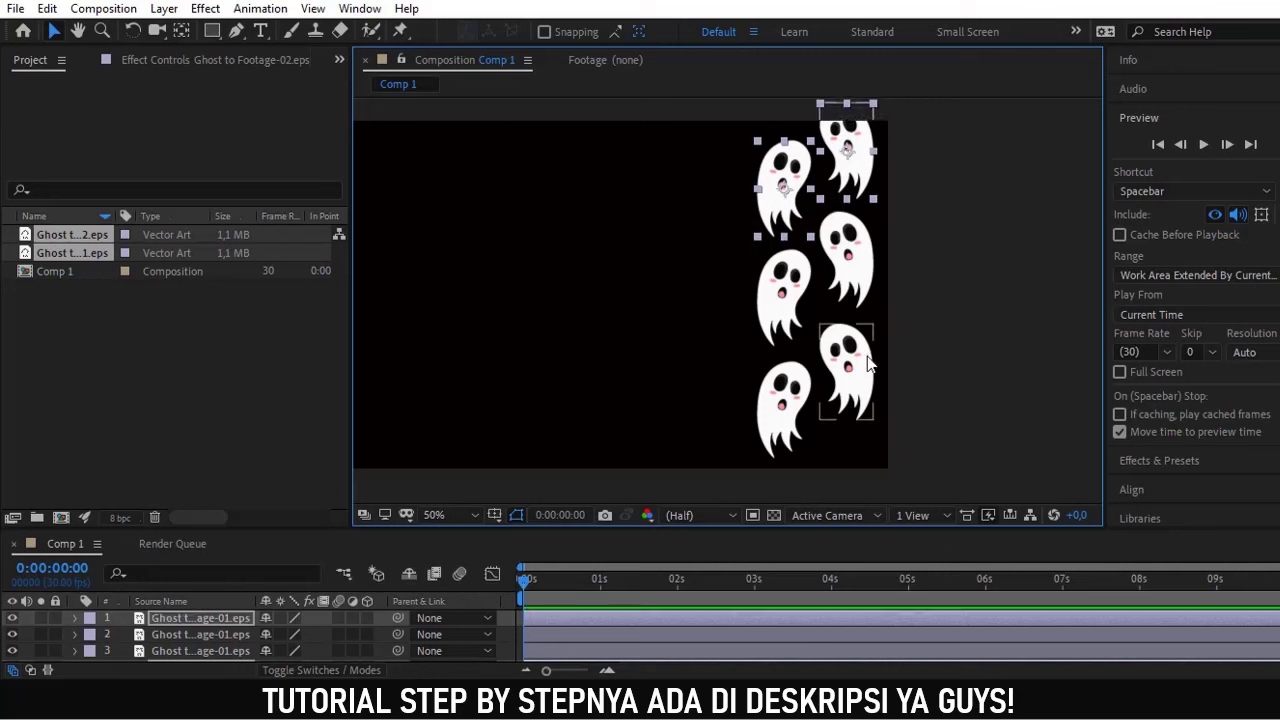
pyautogui.click(869, 365)
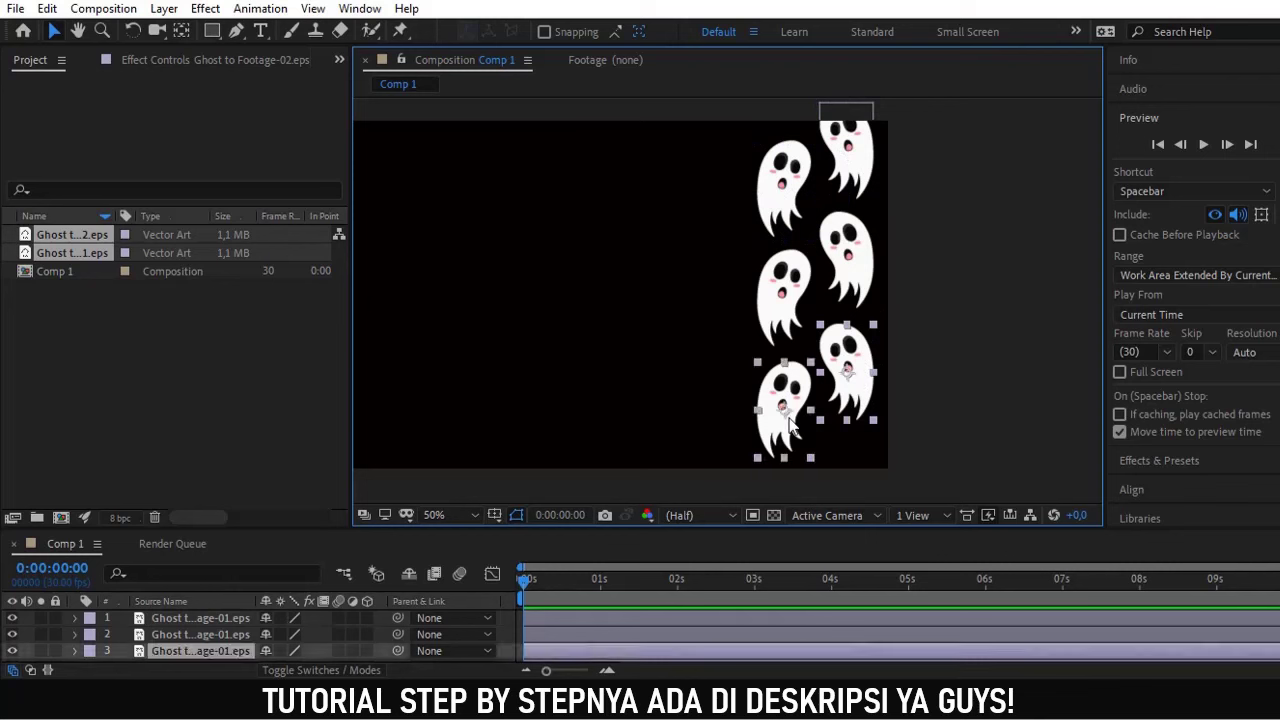
pyautogui.moveTo(860, 390); pyautogui.dragTo(862, 494)
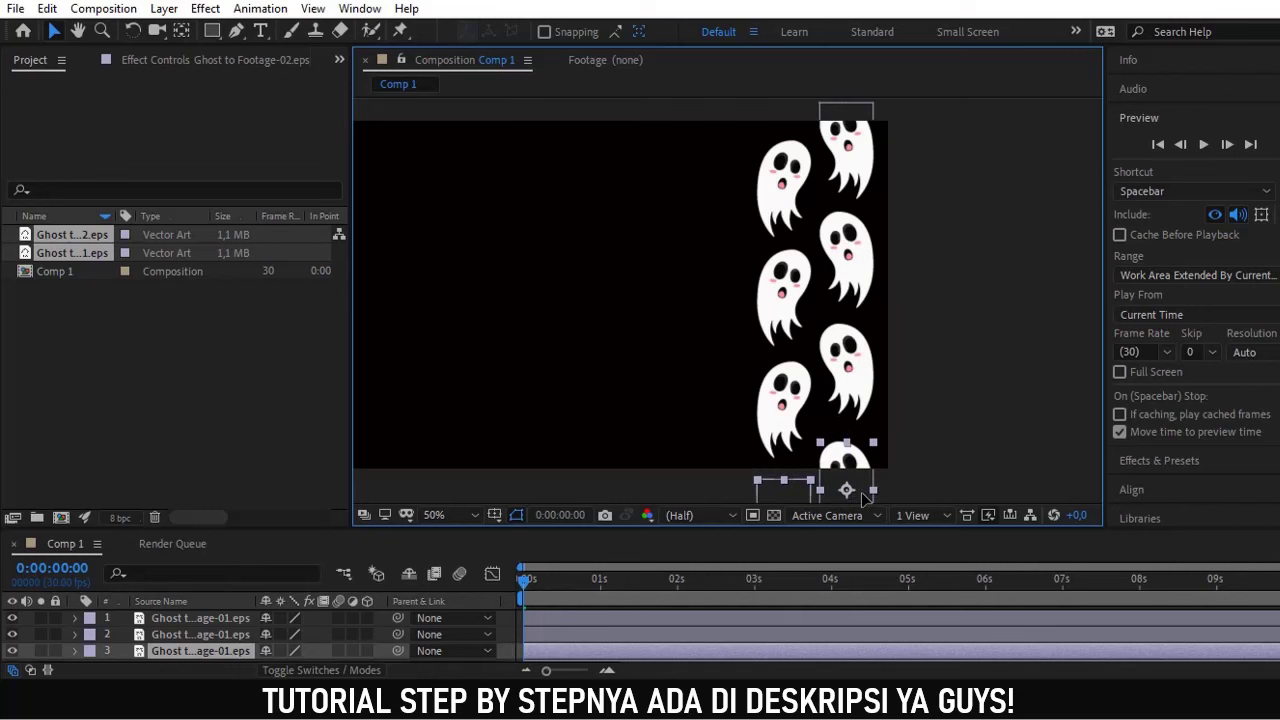
# Select all eight ghost layers in the composition and make the timeline area taller
pyautogui.click(943, 312)
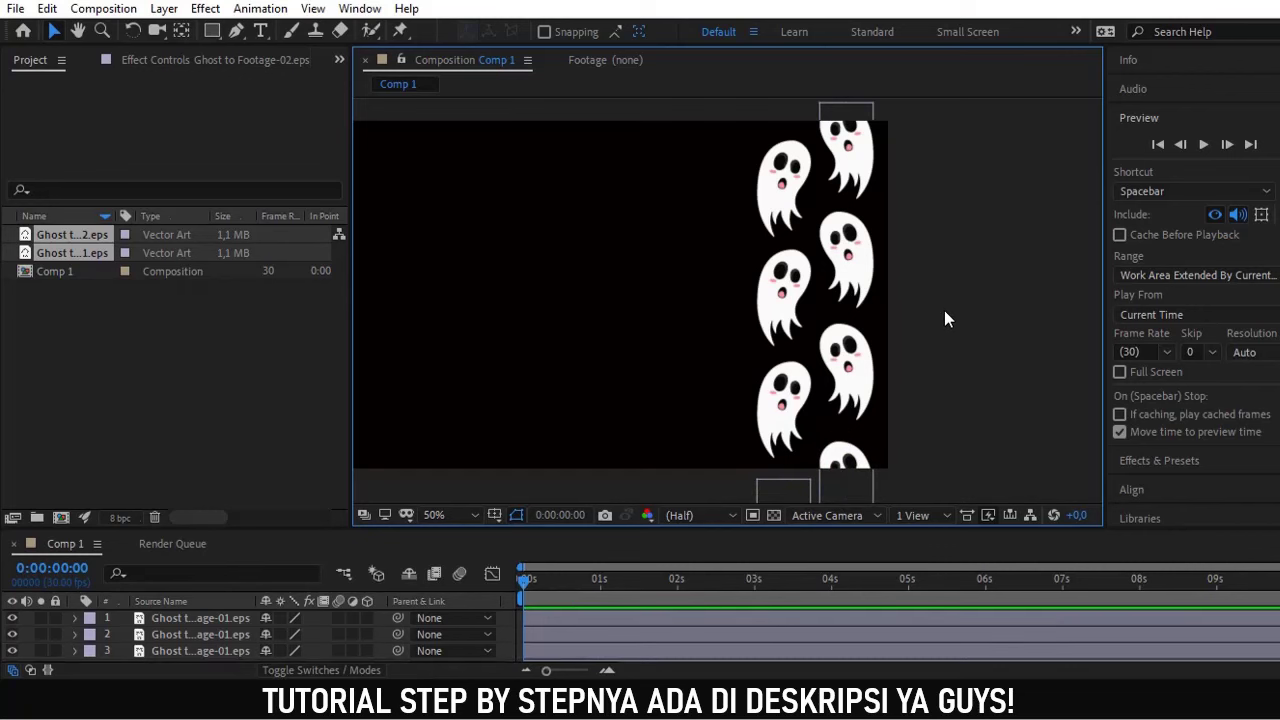
pyautogui.press('z')
pyautogui.keyDown('alt'); pyautogui.click(933, 307); pyautogui.keyUp('alt')
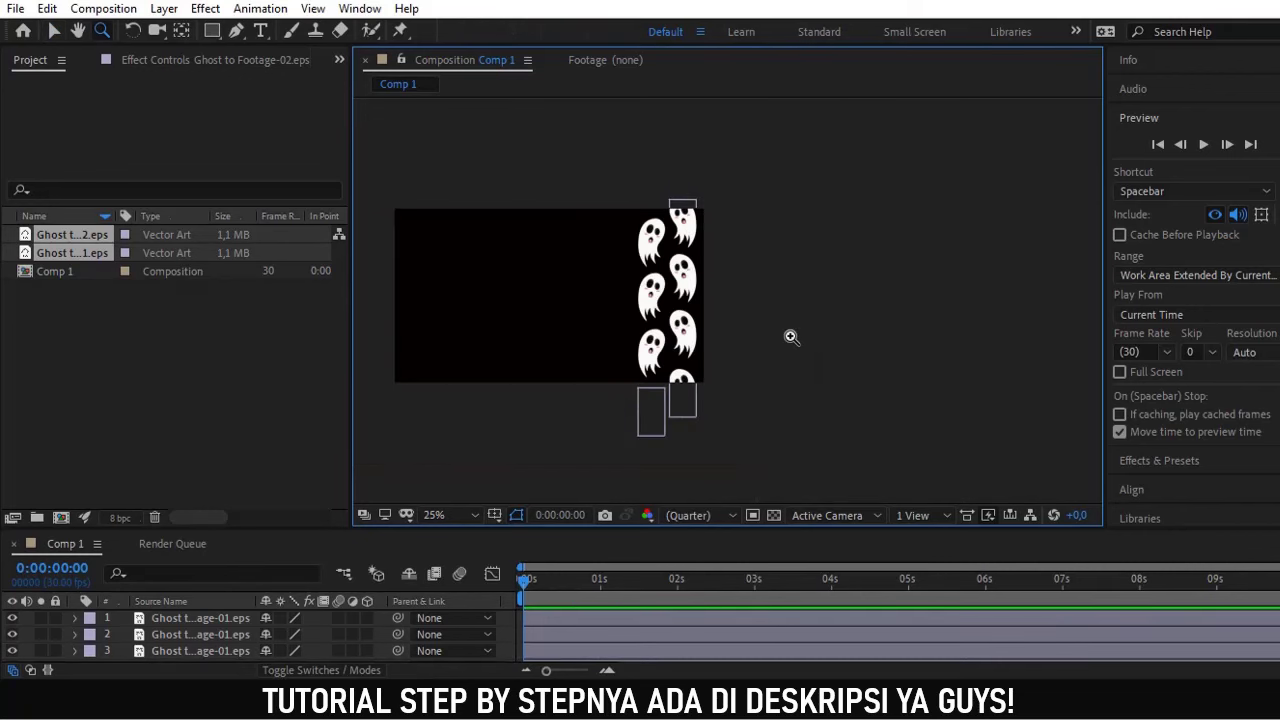
pyautogui.click(679, 311)
pyautogui.moveTo(731, 317); pyautogui.dragTo(786, 316)
pyautogui.keyDown('alt'); pyautogui.click(784, 336); pyautogui.keyUp('alt')
pyautogui.moveTo(466, 167); pyautogui.dragTo(837, 438)
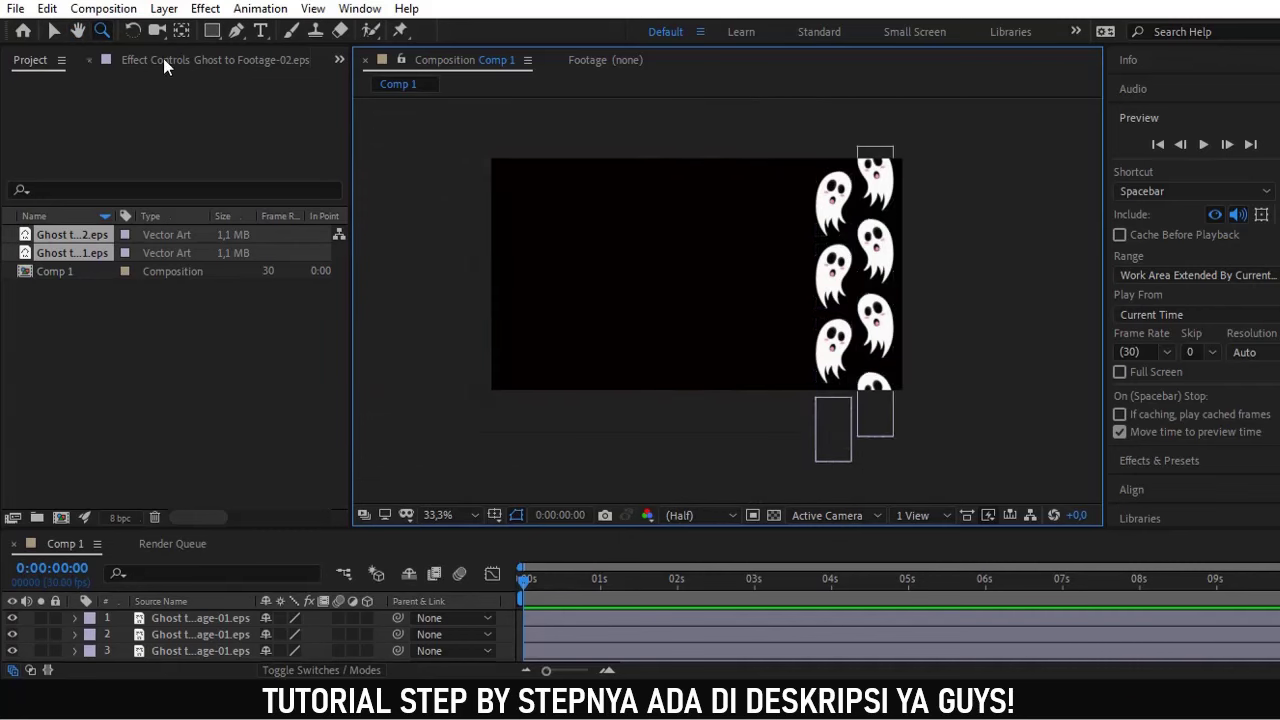
pyautogui.click(62, 31)
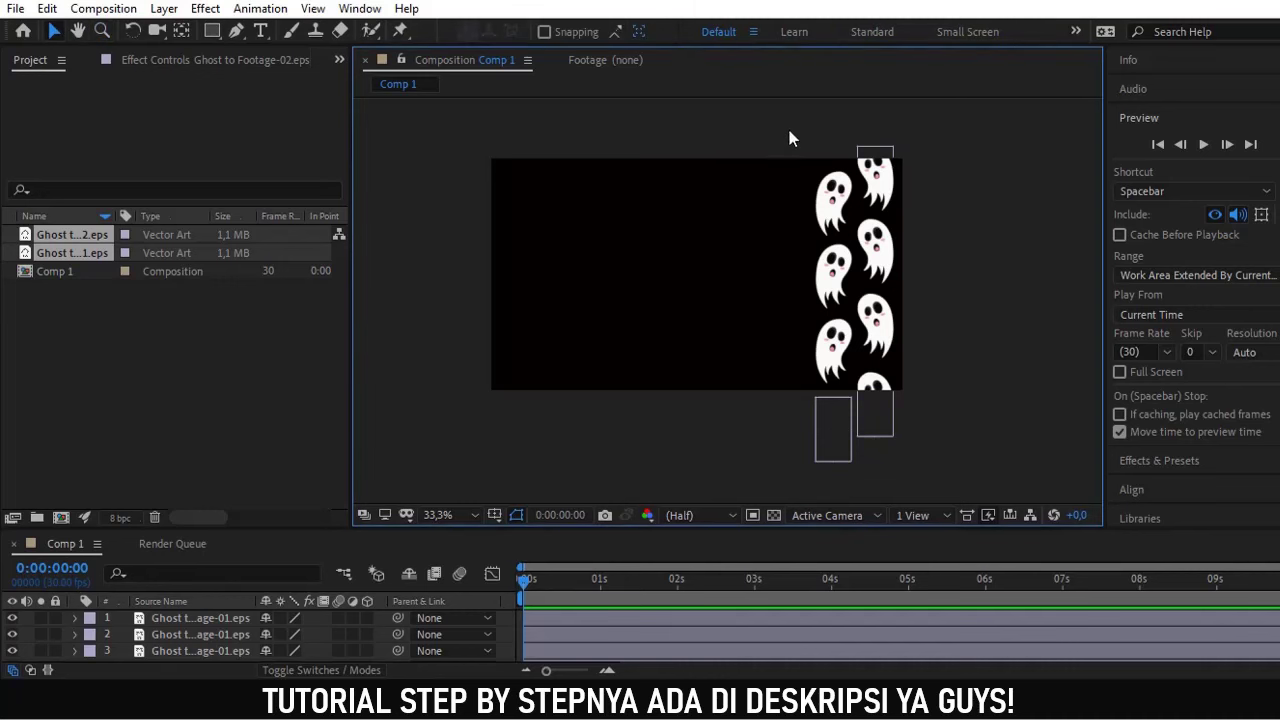
pyautogui.moveTo(768, 116); pyautogui.dragTo(925, 494)
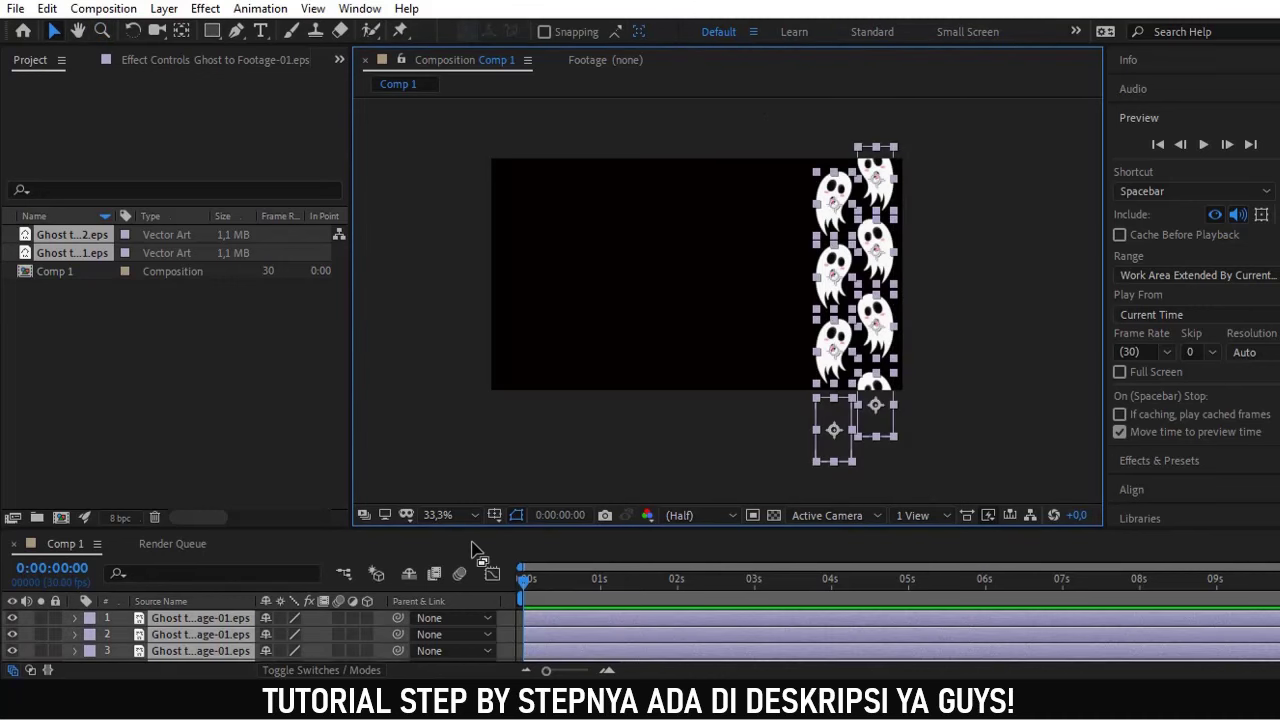
pyautogui.moveTo(490, 529); pyautogui.dragTo(493, 467)
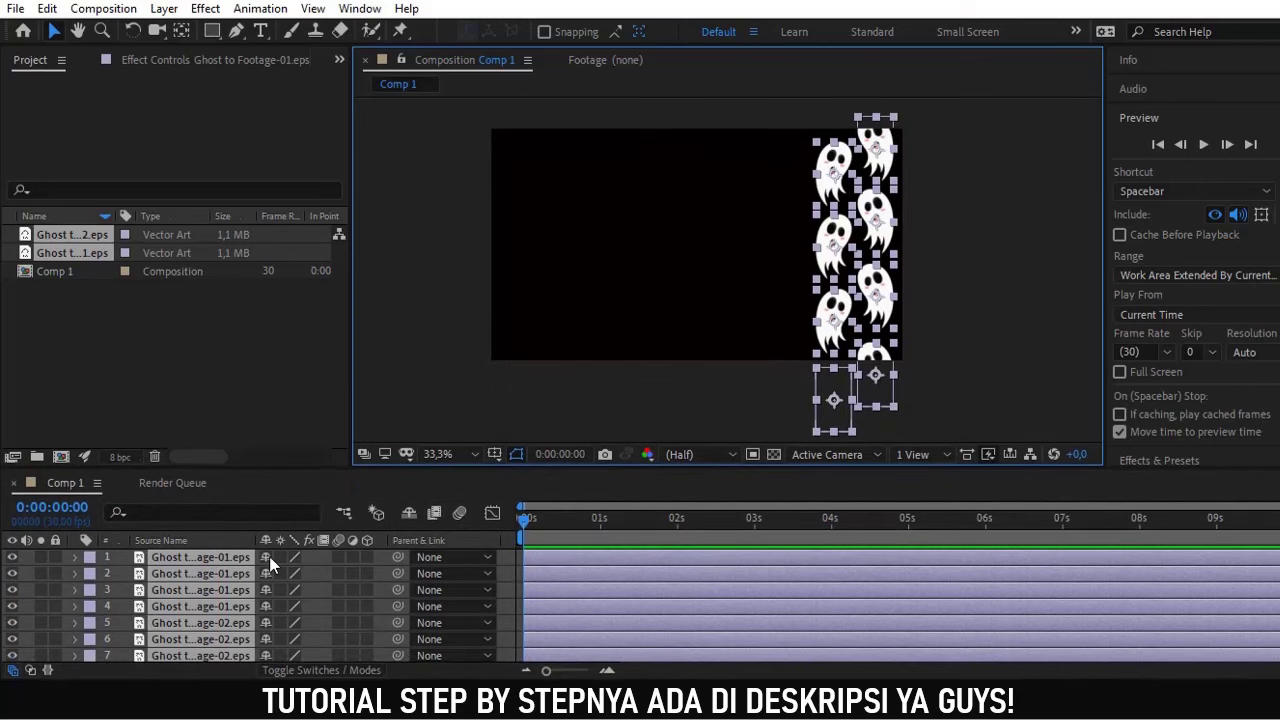
# Start Rotation keyframes on all selected ghost layers at 0 seconds, using a rotation of 10°
pyautogui.press('r')
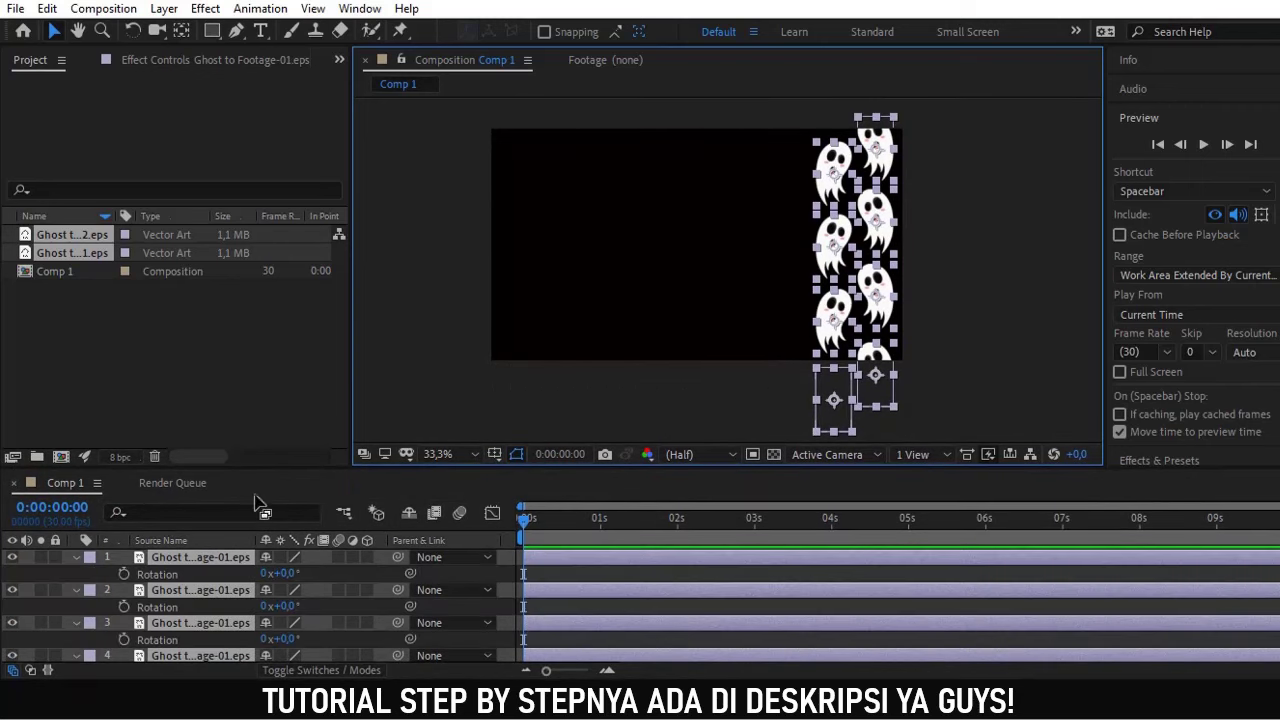
pyautogui.click(124, 574)
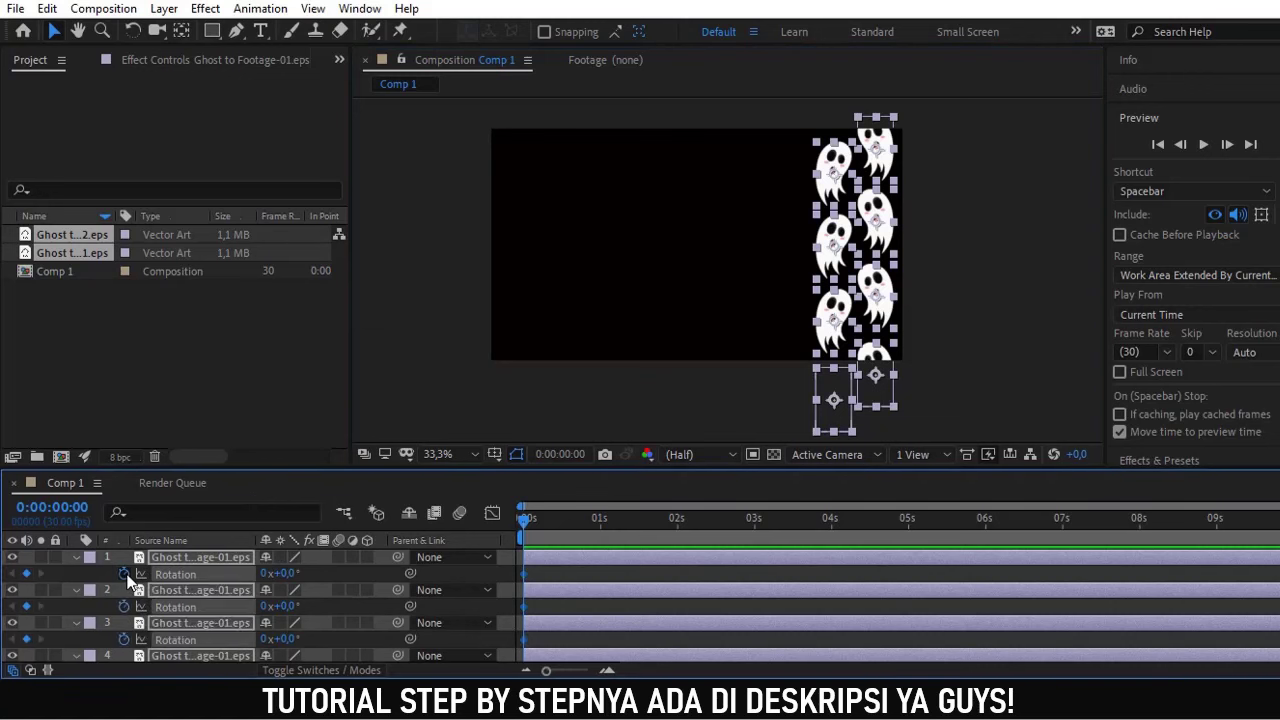
pyautogui.click(282, 575)
pyautogui.write('10')
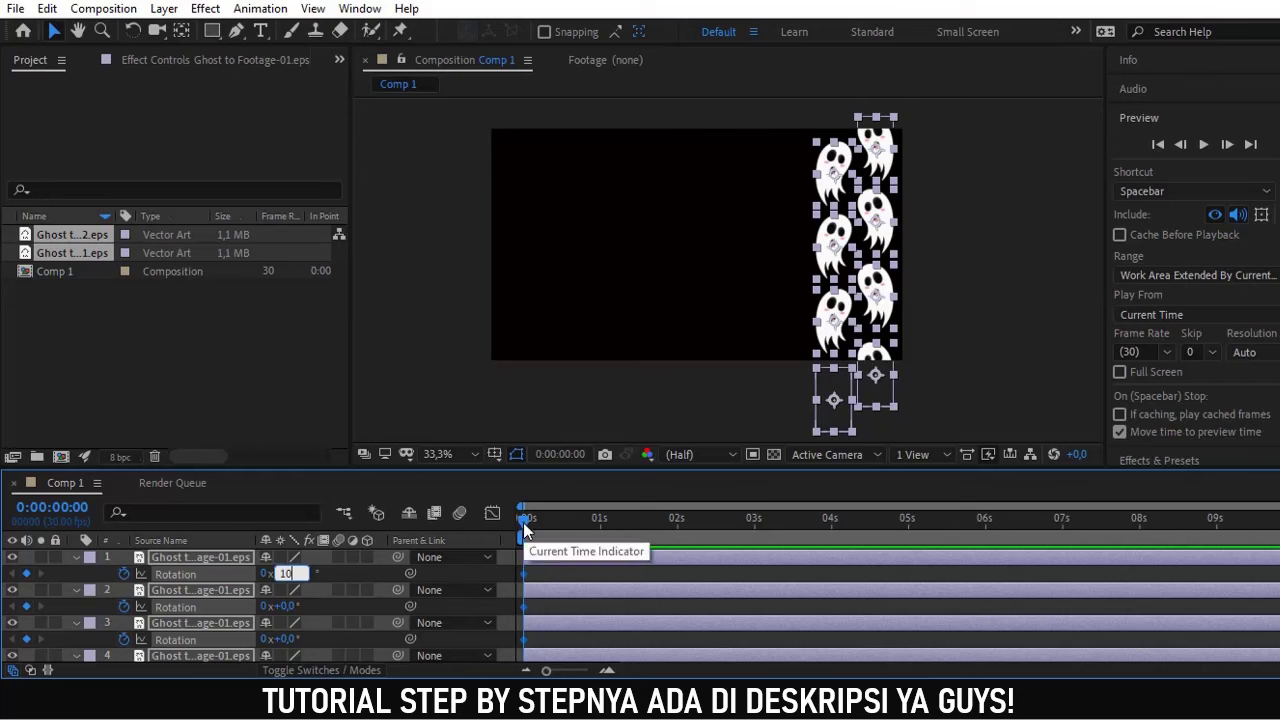
pyautogui.write('0')
pyautogui.press('Return')
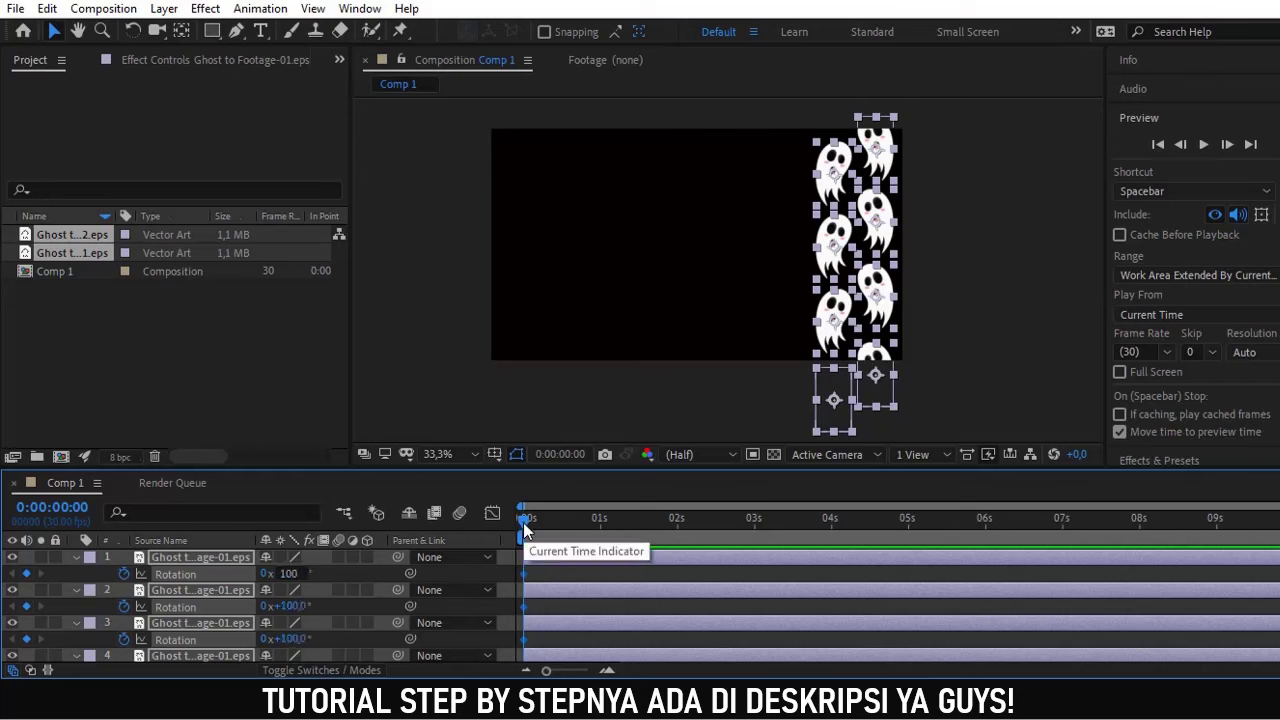
pyautogui.click(292, 574)
pyautogui.write('10')
pyautogui.press('Return')
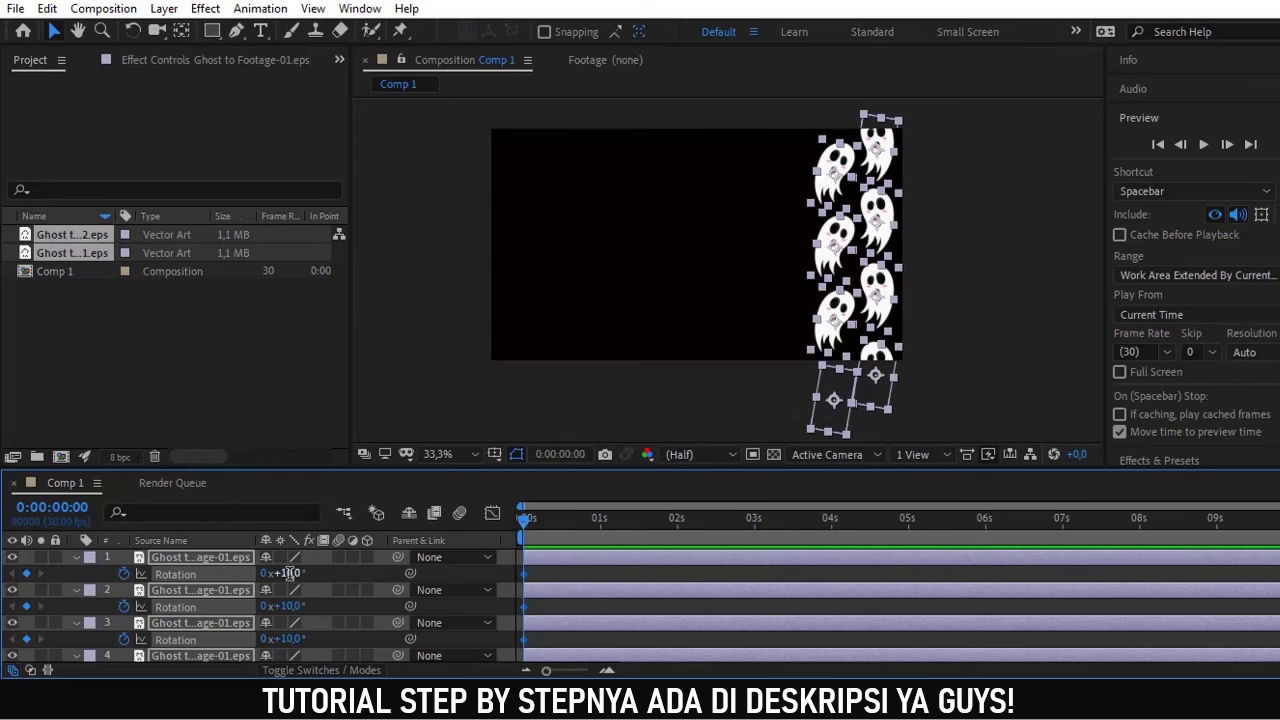
# Set the starting Rotation keyframes of all selected ghosts to 15°
pyautogui.click(294, 572)
pyautogui.write('15')
pyautogui.press('Return')
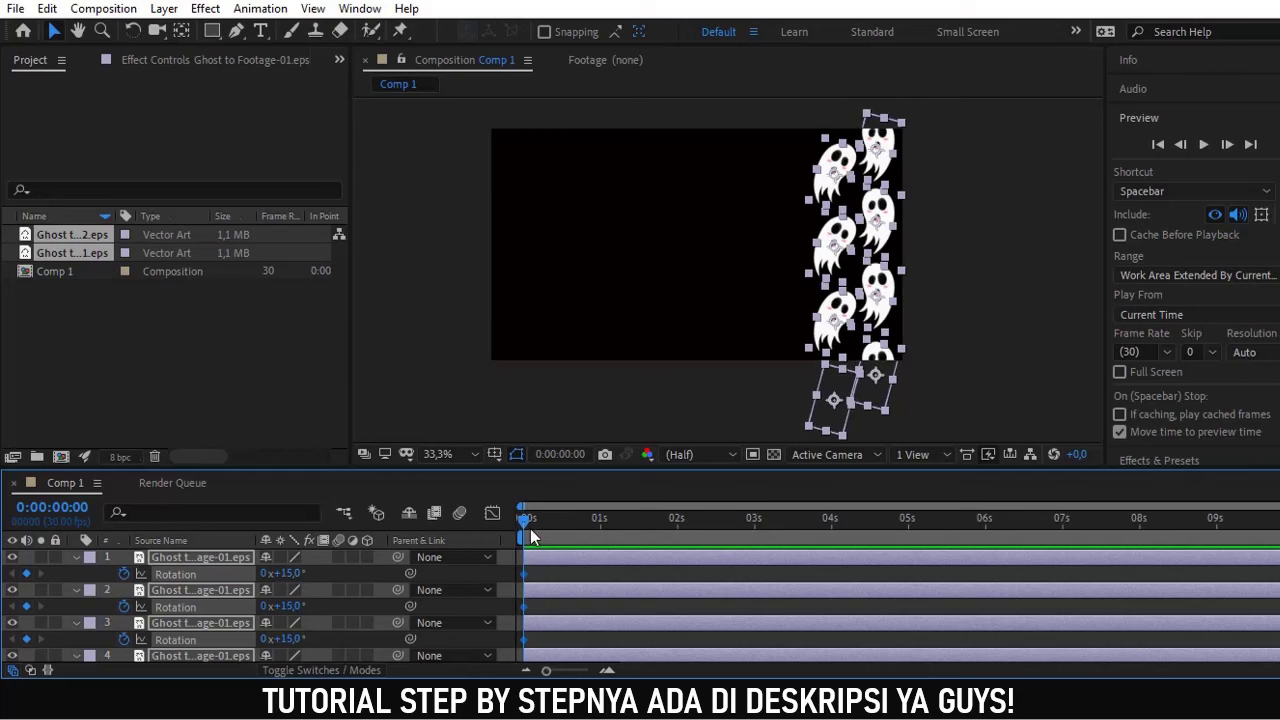
# Keyframe the rotation of all selected ghosts at 0° at 0:00:02:01 and -15° at 0:00:04:00
pyautogui.moveTo(522, 522); pyautogui.dragTo(678, 527)
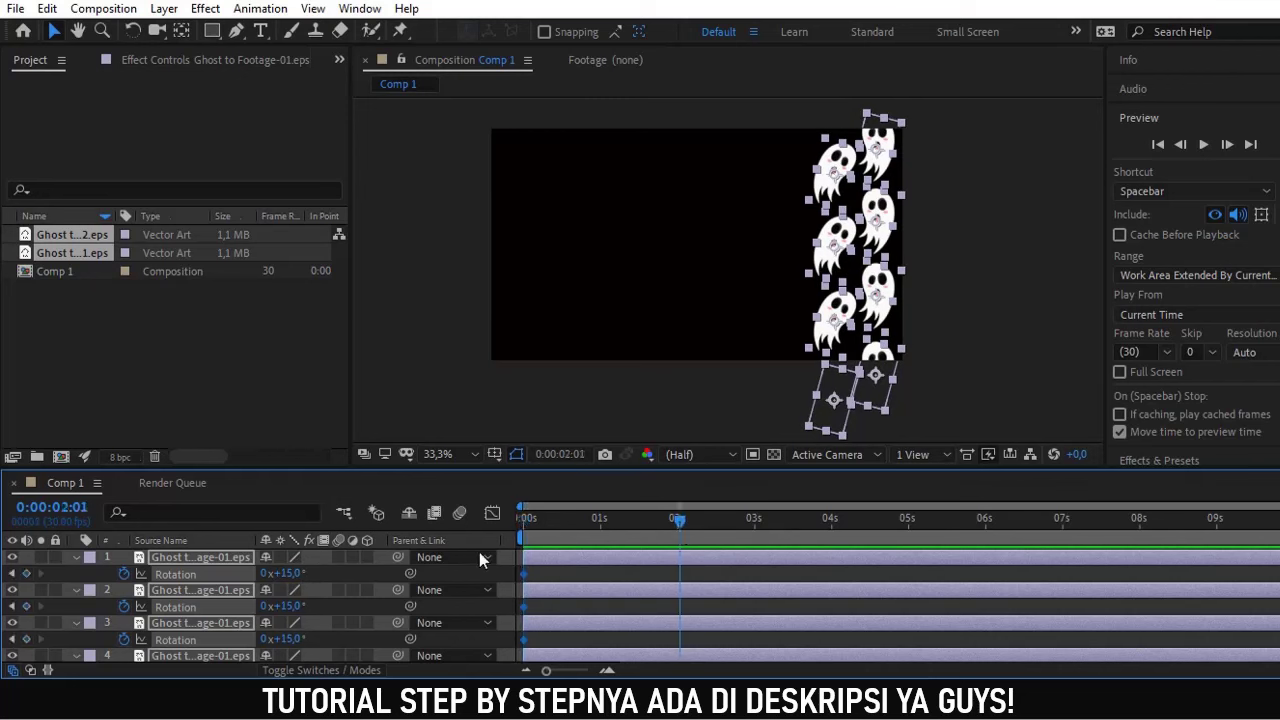
pyautogui.click(283, 574)
pyautogui.write('0')
pyautogui.press('Return')
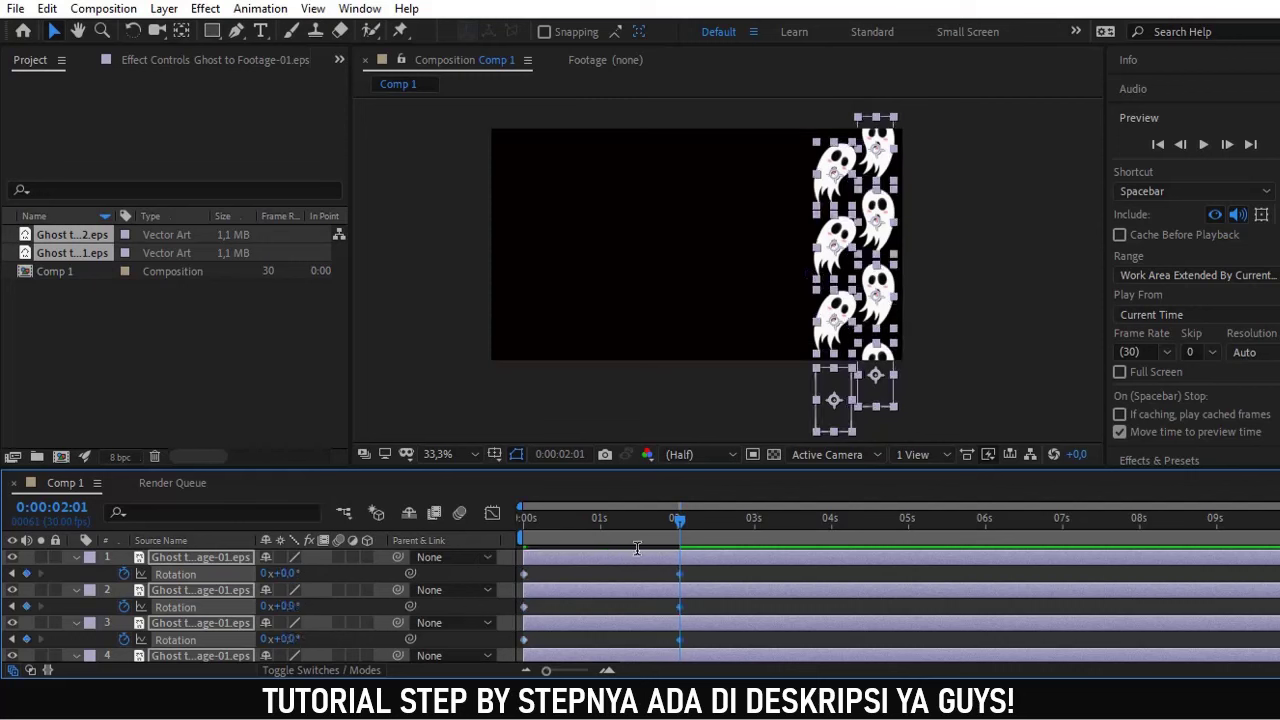
pyautogui.moveTo(682, 522); pyautogui.dragTo(832, 526)
pyautogui.click(285, 574)
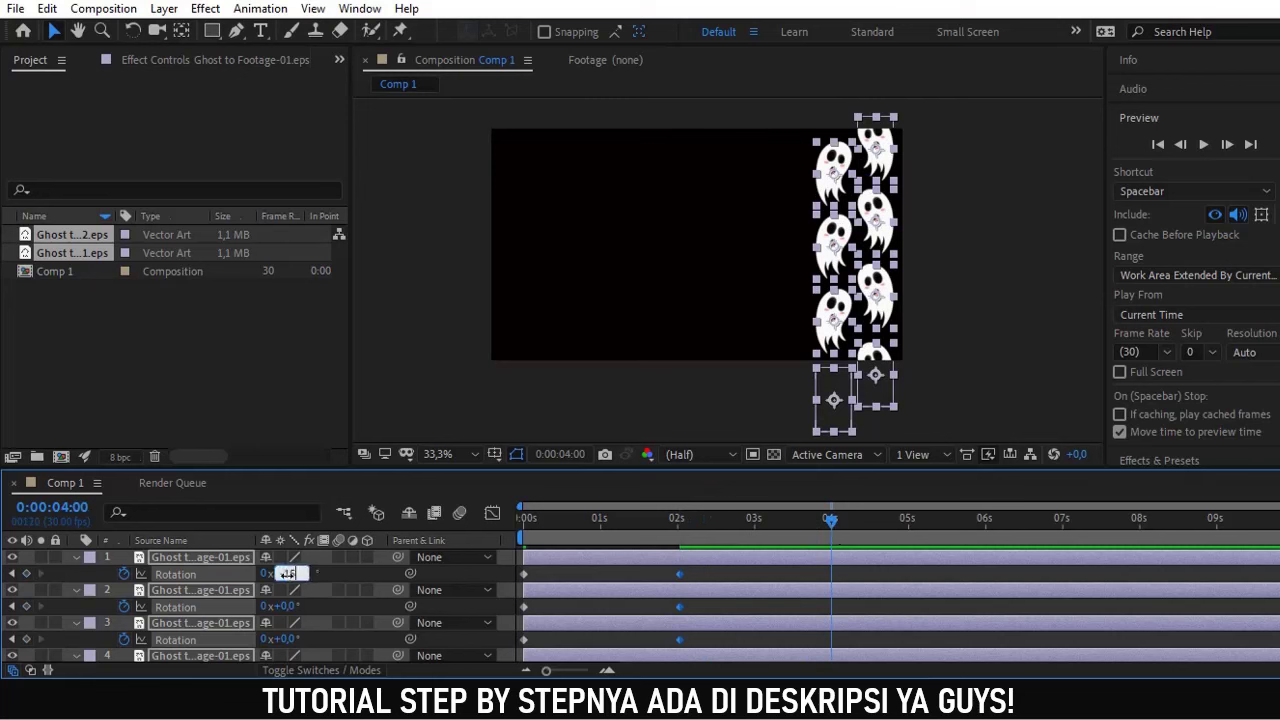
pyautogui.write('-15')
pyautogui.press('Return')
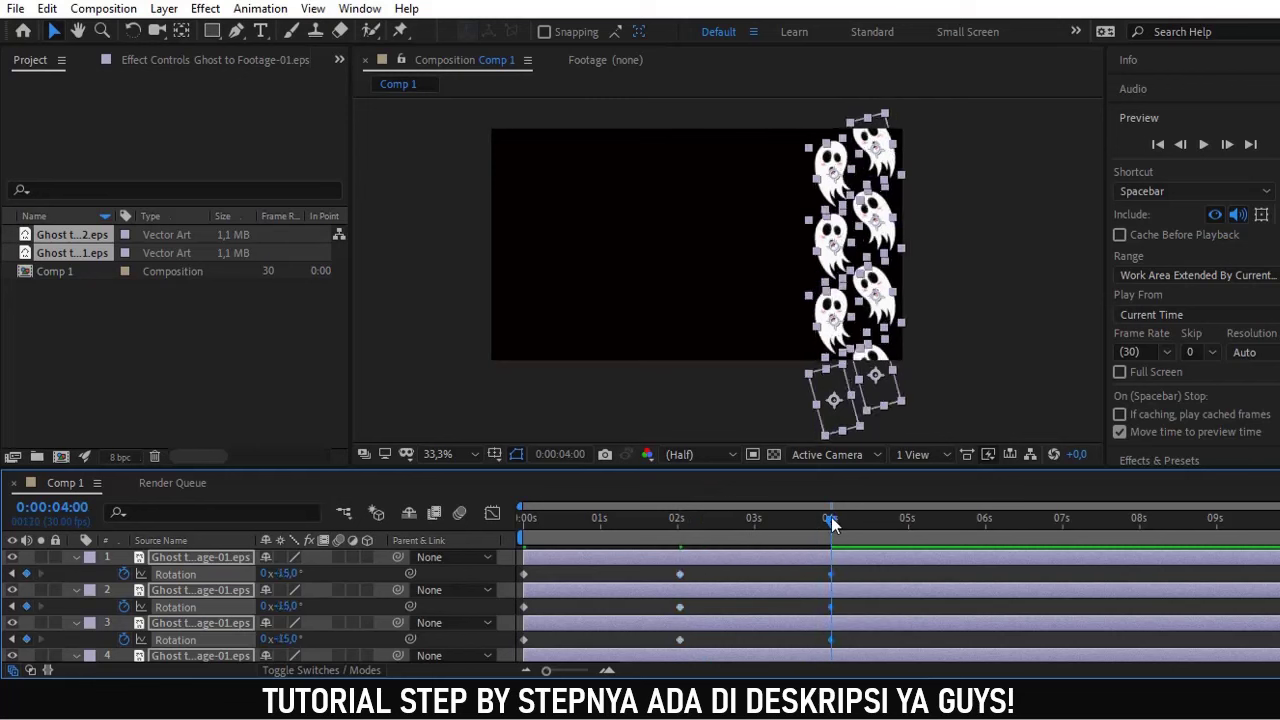
# Keyframe the rotation of all selected ghosts at 0° at 0:00:05:29 and 15° at 0:00:07:29
pyautogui.moveTo(874, 525); pyautogui.dragTo(982, 540)
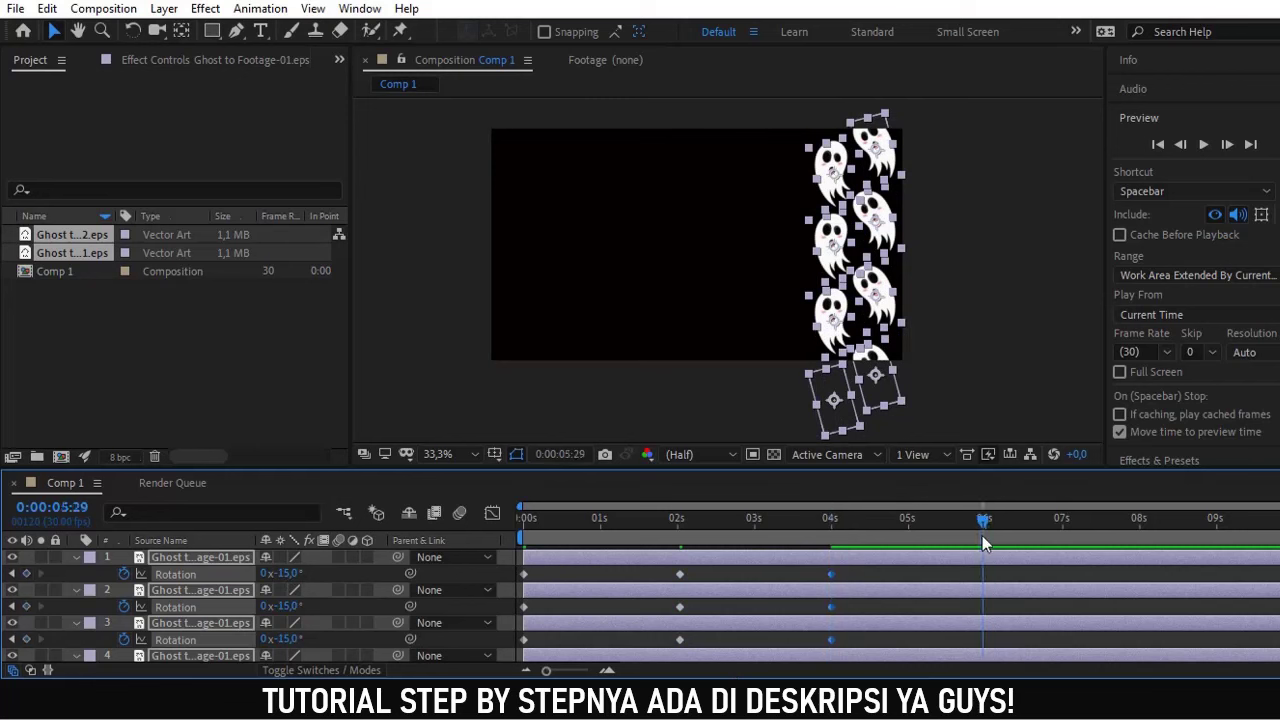
pyautogui.click(287, 576)
pyautogui.write('0')
pyautogui.press('Return')
pyautogui.moveTo(985, 517); pyautogui.dragTo(1029, 521)
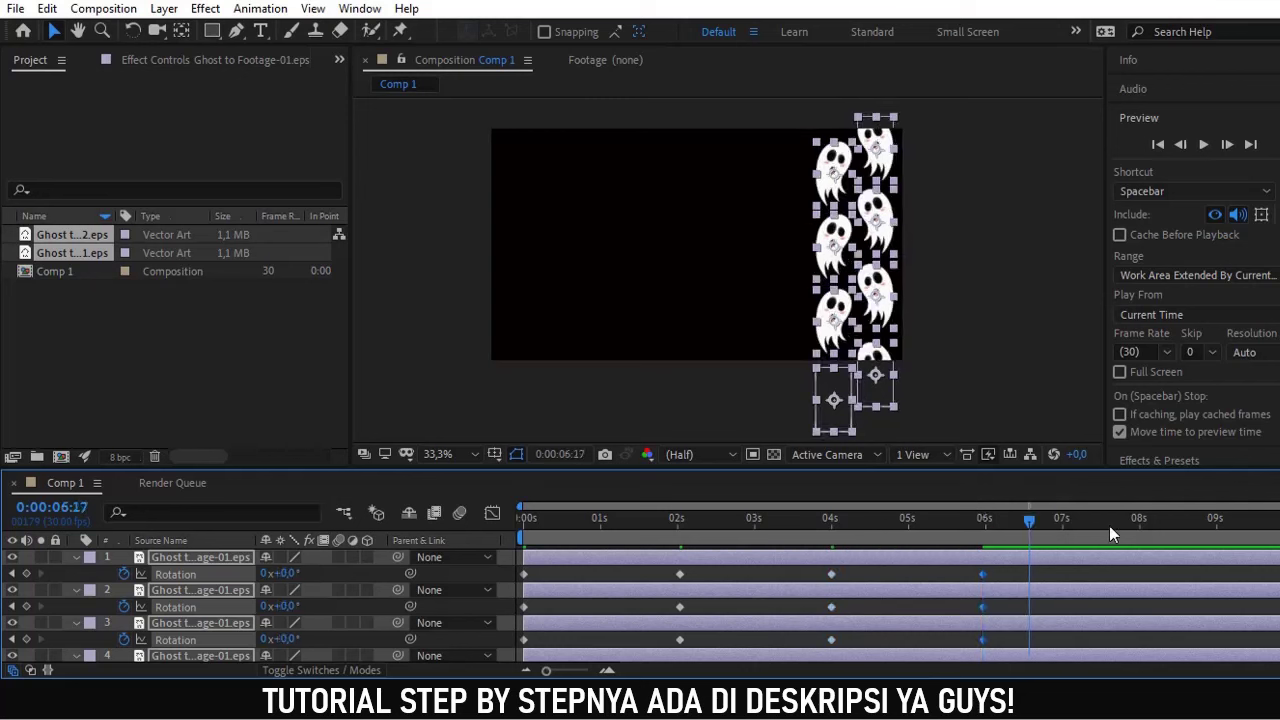
pyautogui.moveTo(1110, 528); pyautogui.dragTo(1140, 525)
pyautogui.click(288, 575)
pyautogui.write('15')
pyautogui.press('Return')
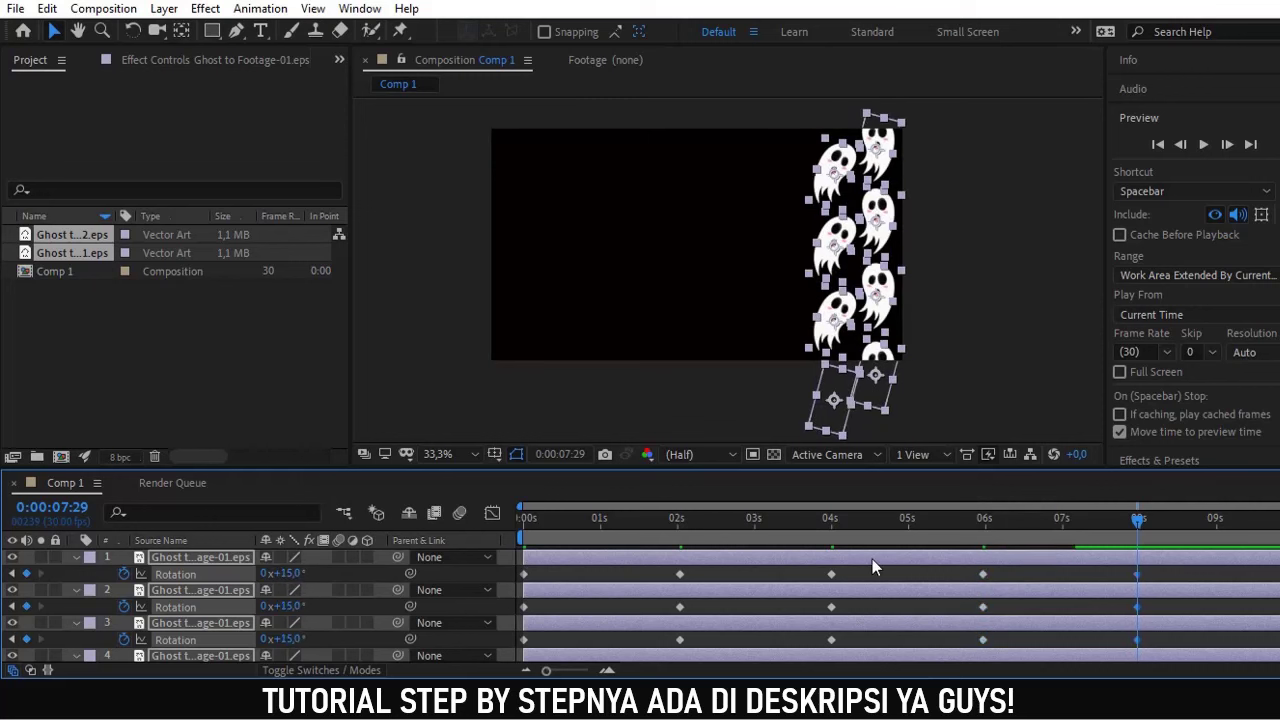
# Add a 0° Rotation keyframe at 0:00:09:08 to all selected ghost layers
pyautogui.moveTo(1140, 524); pyautogui.dragTo(1240, 540)
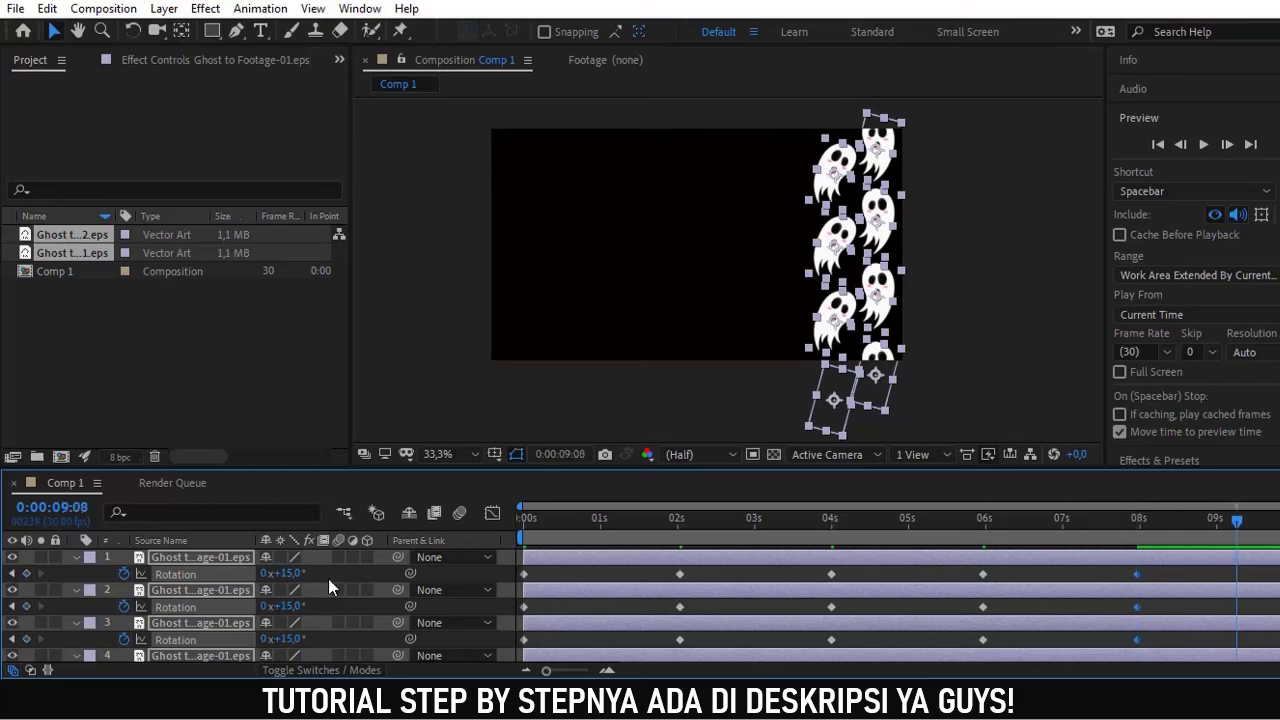
pyautogui.click(289, 576)
pyautogui.write('0')
pyautogui.press('Return')
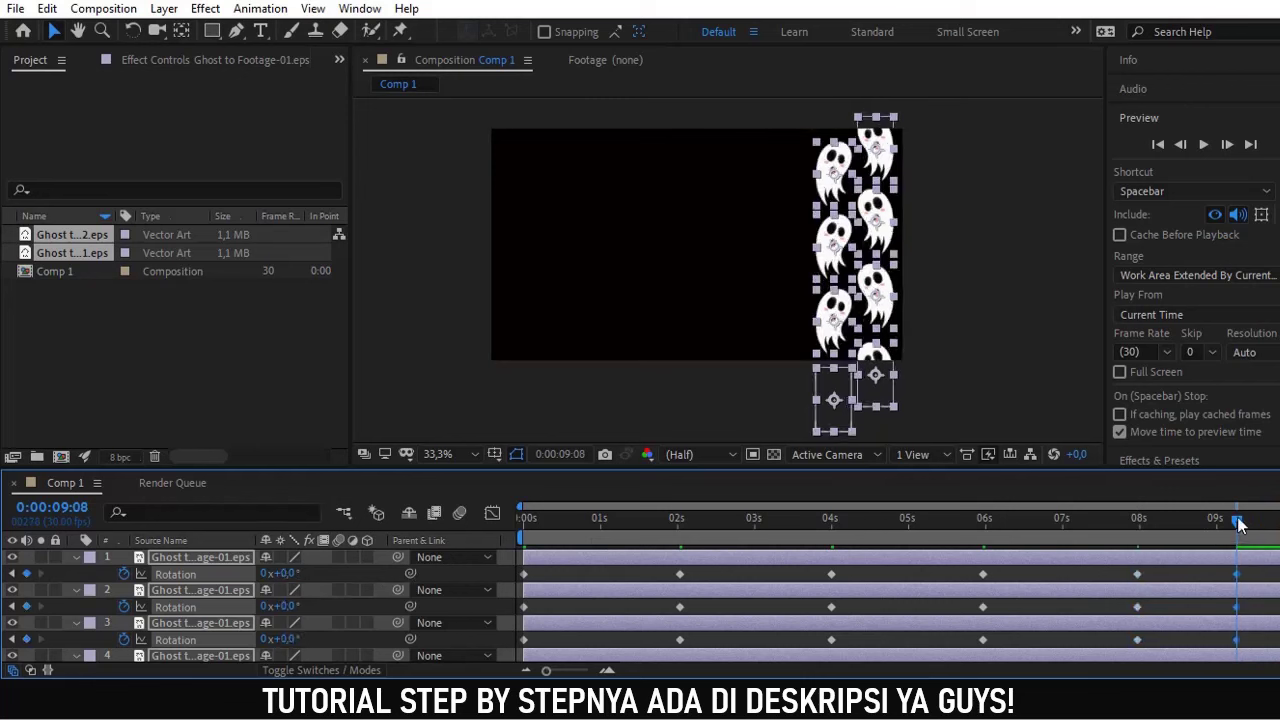
# Preview the ghosts' swaying motion from the start and check the poses around the 6, 8 and 9 second keyframes
pyautogui.click(803, 518)
pyautogui.click(522, 522)
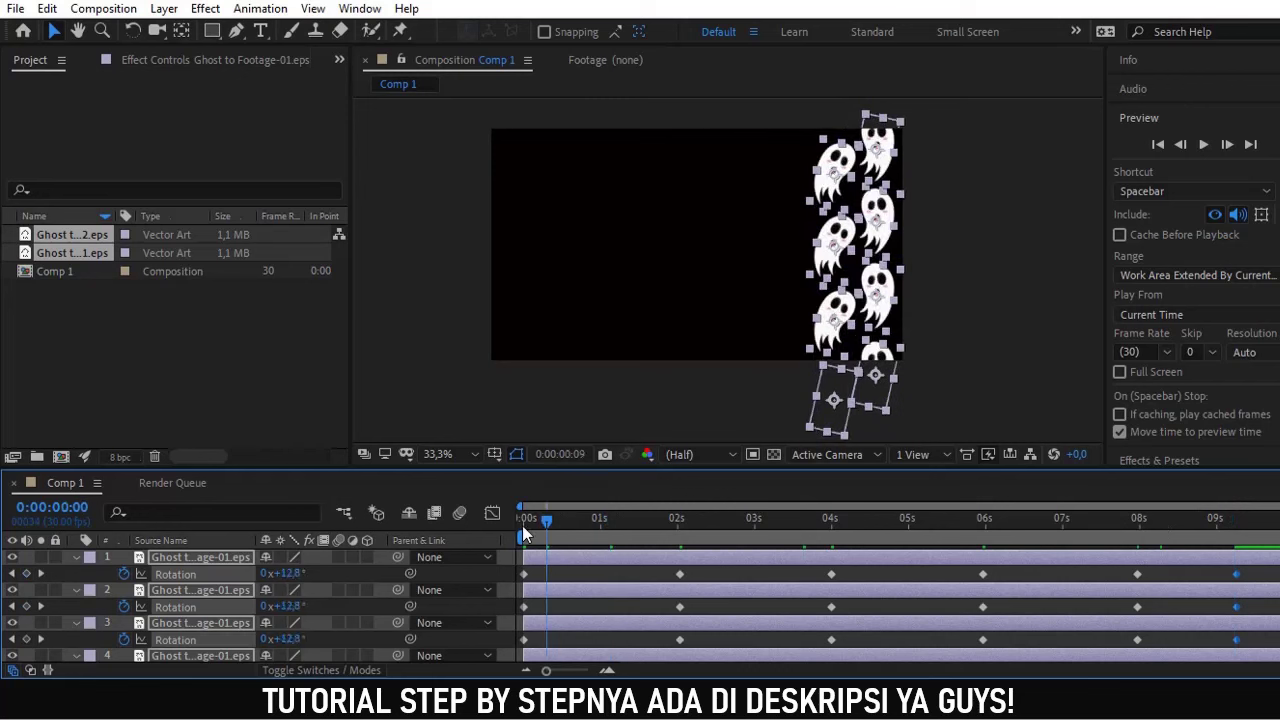
pyautogui.press('space')
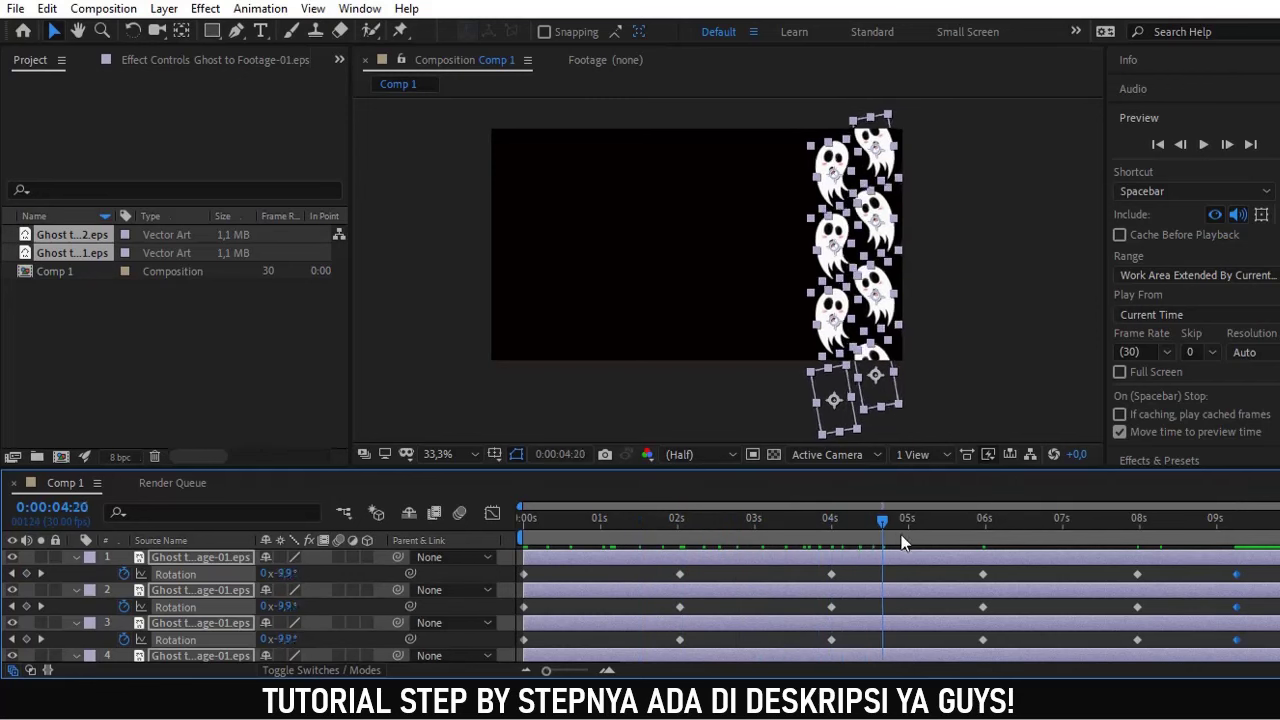
pyautogui.click(1010, 540)
pyautogui.click(982, 538)
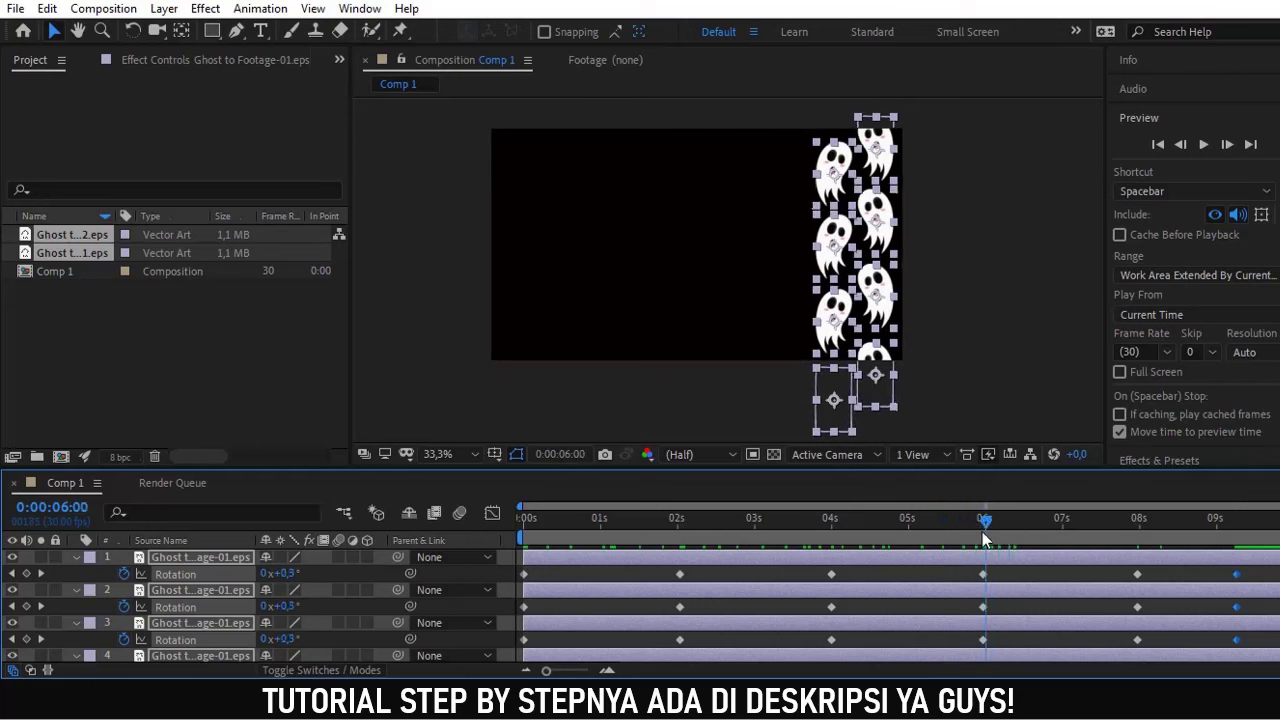
pyautogui.click(985, 538)
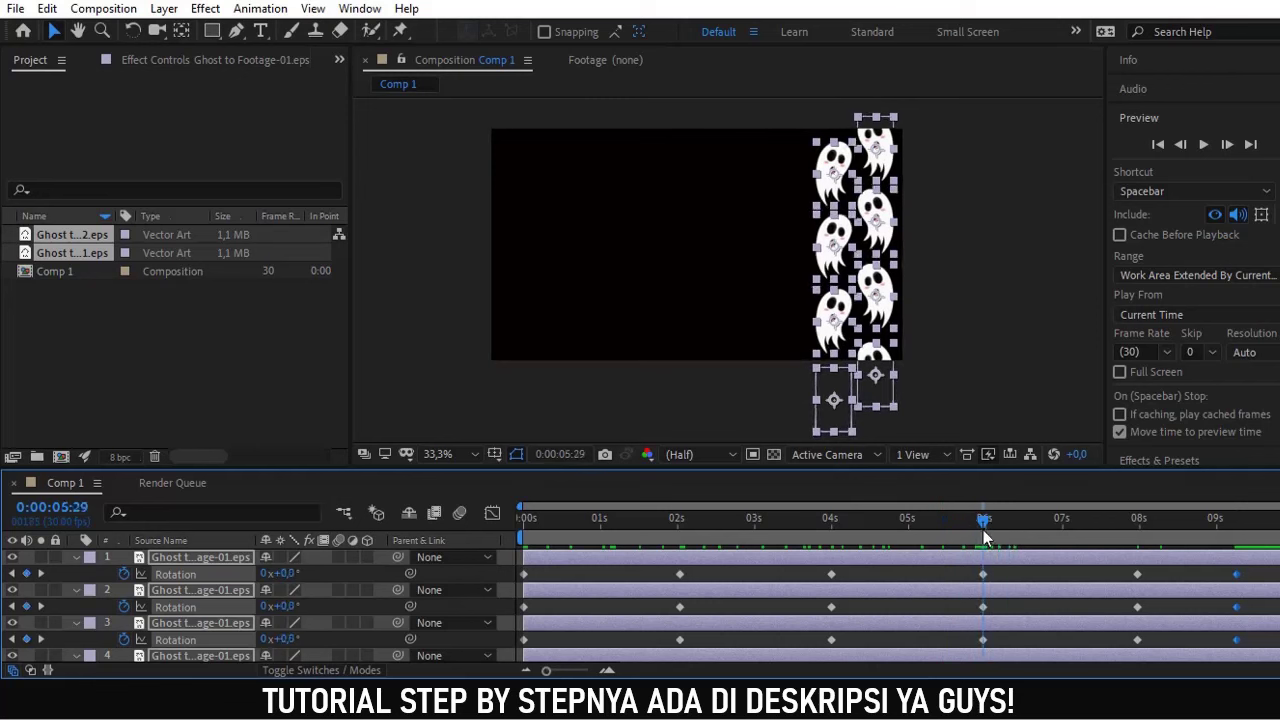
pyautogui.moveTo(992, 530); pyautogui.dragTo(1243, 557)
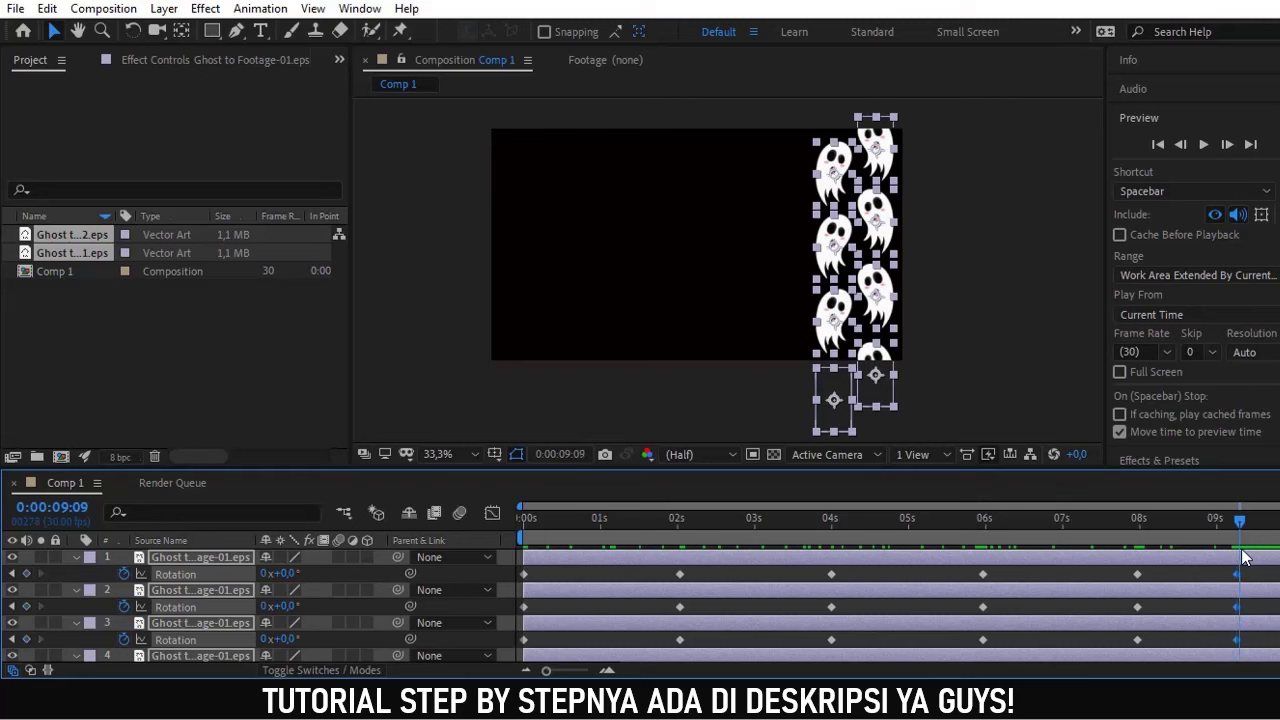
pyautogui.click(1140, 548)
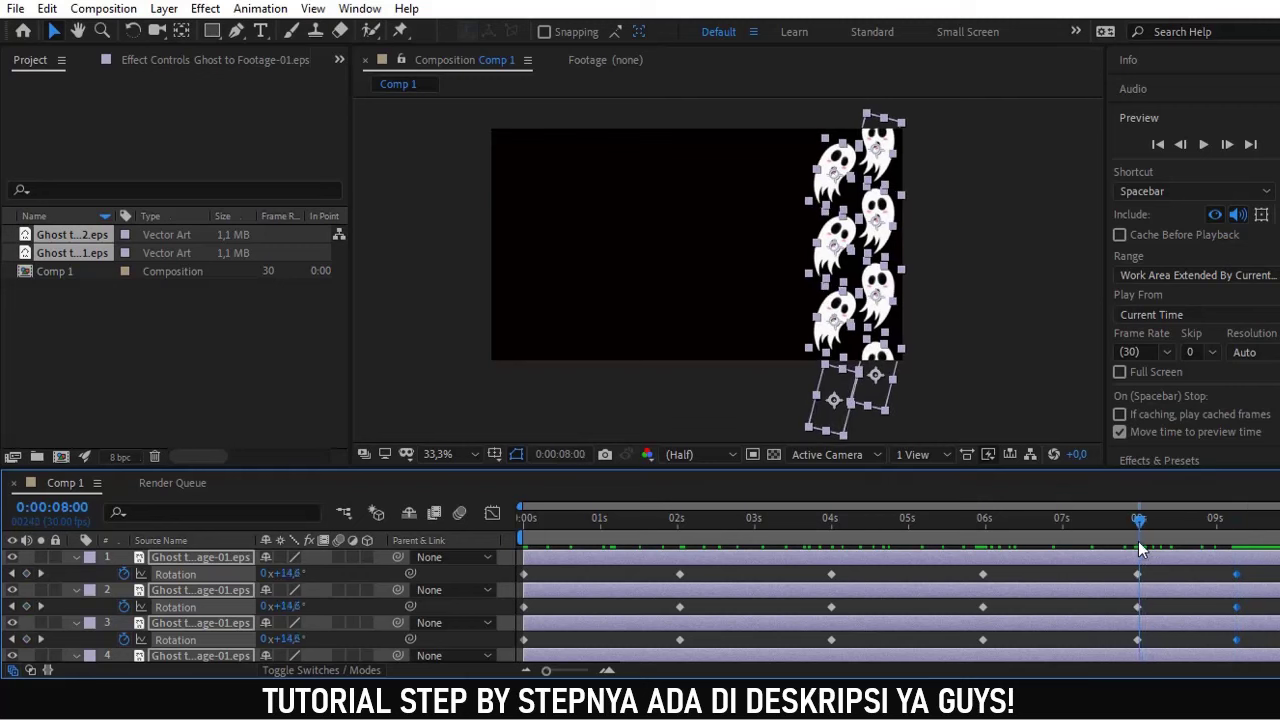
pyautogui.press('pageup')
# Add a final -15° Rotation keyframe at 0:00:09:28 to all selected ghost layers
pyautogui.moveTo(1156, 541); pyautogui.dragTo(1279, 560)
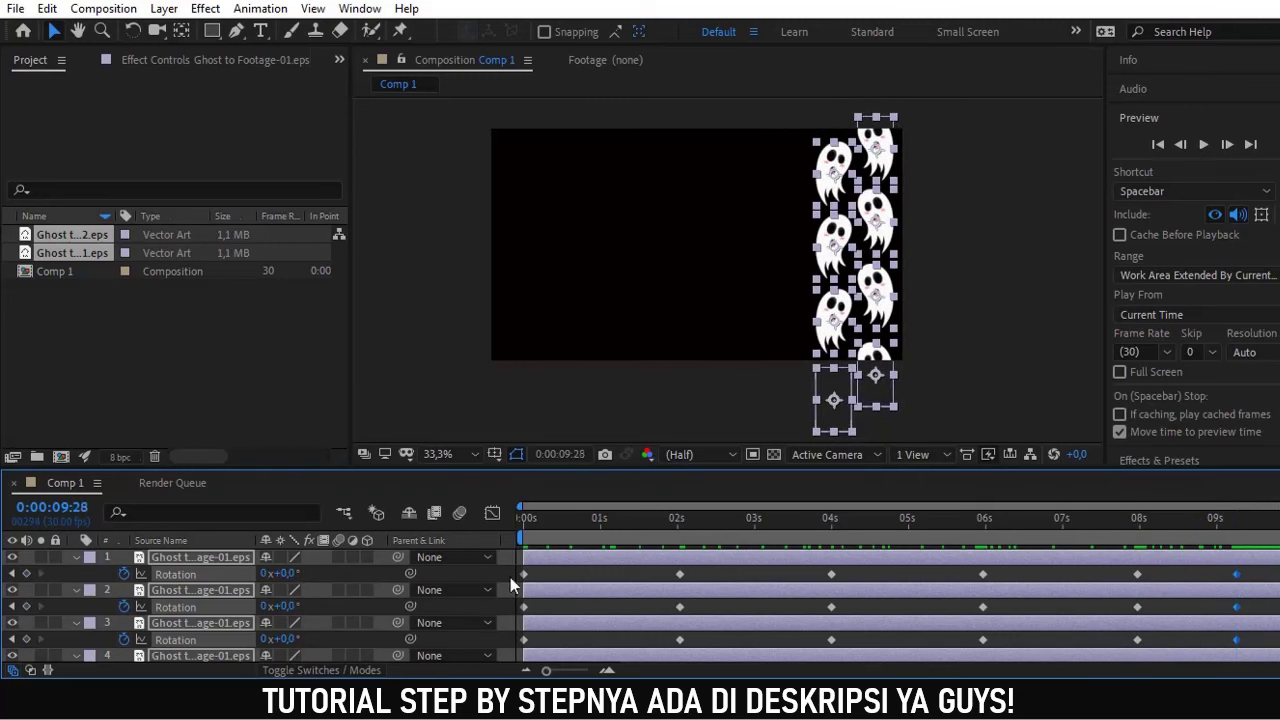
pyautogui.click(290, 575)
pyautogui.press('Return')
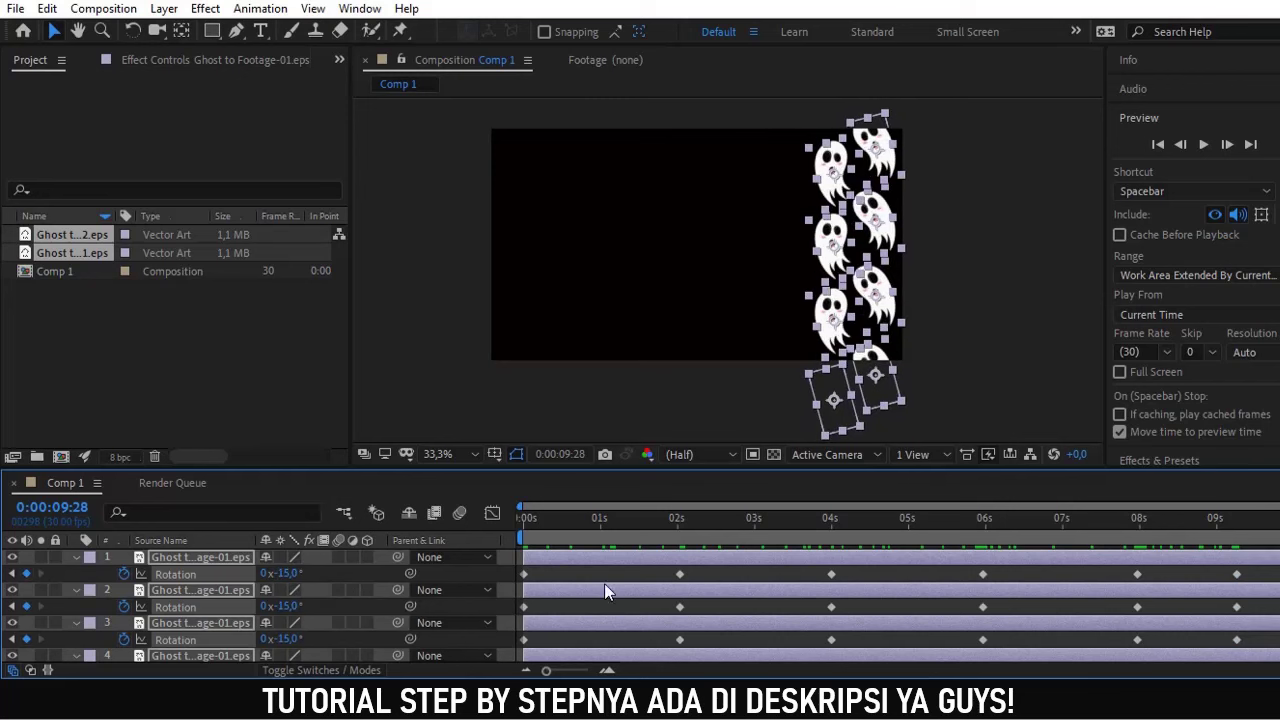
# Try shifting all the ghosts slightly left in the composition at 0:00:02:01
pyautogui.click(678, 519)
pyautogui.click(679, 519)
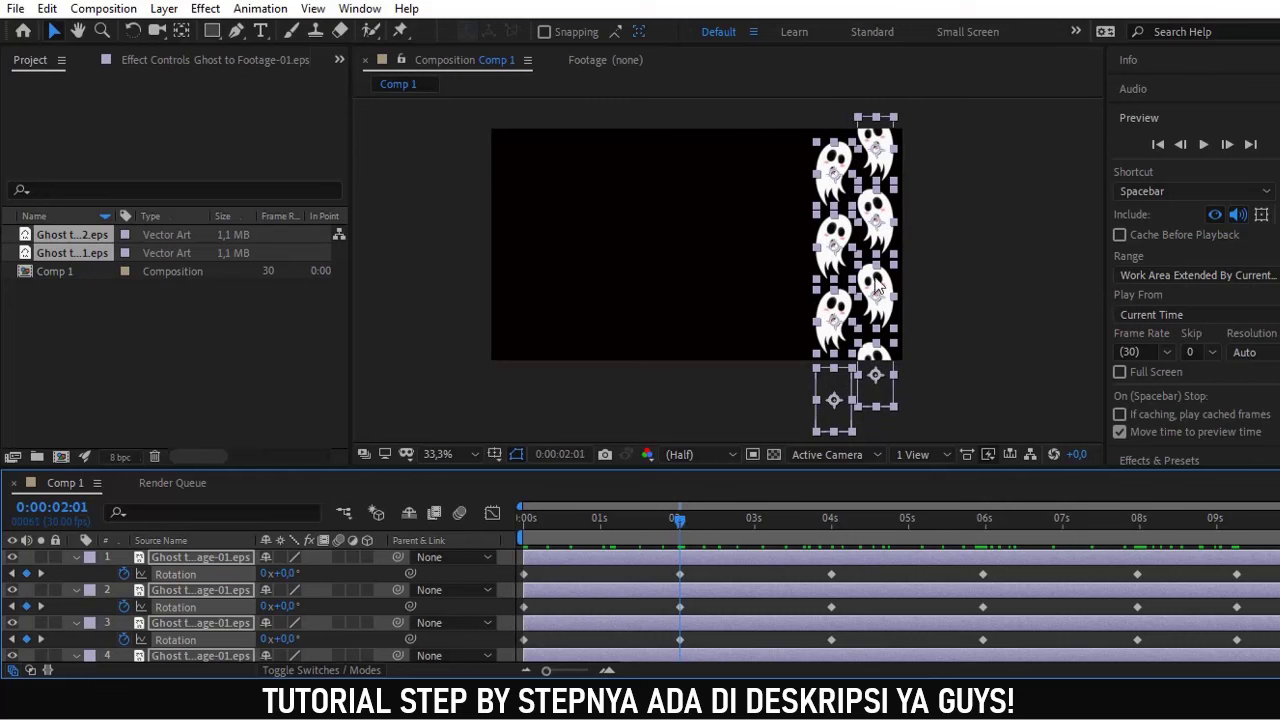
pyautogui.moveTo(876, 159); pyautogui.dragTo(858, 165)
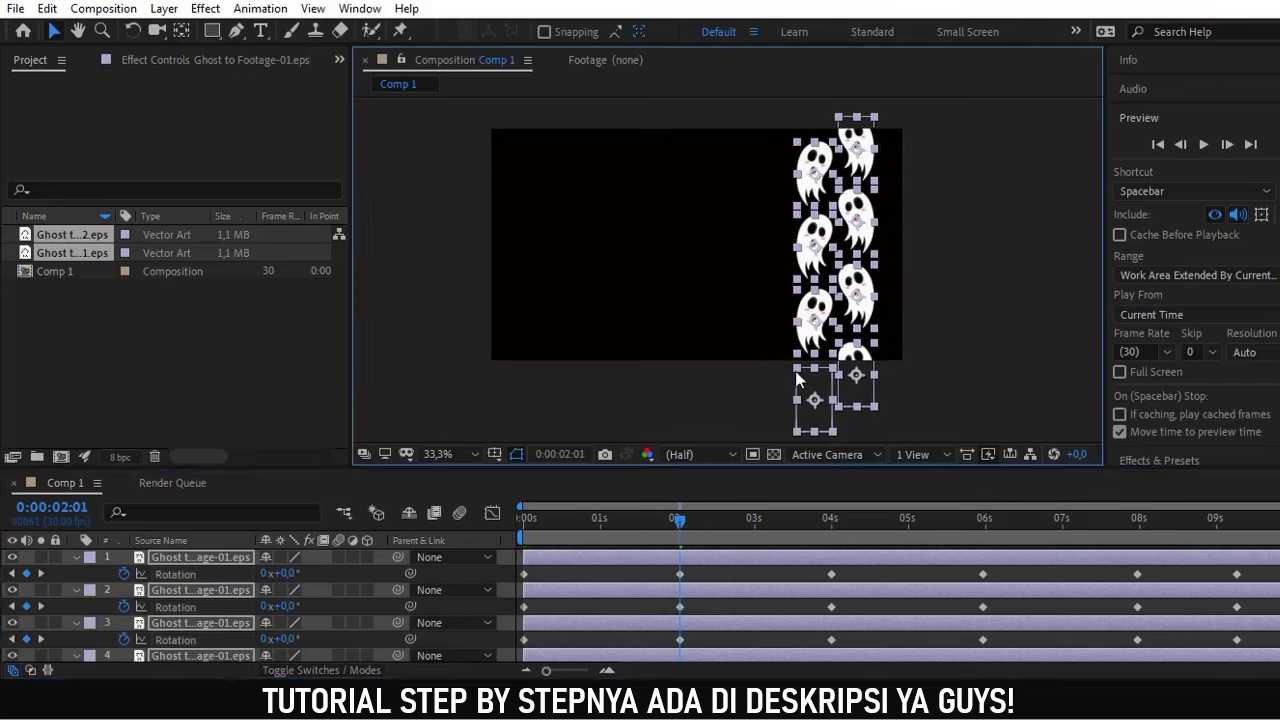
pyautogui.hotkey('ctrl', 'z')
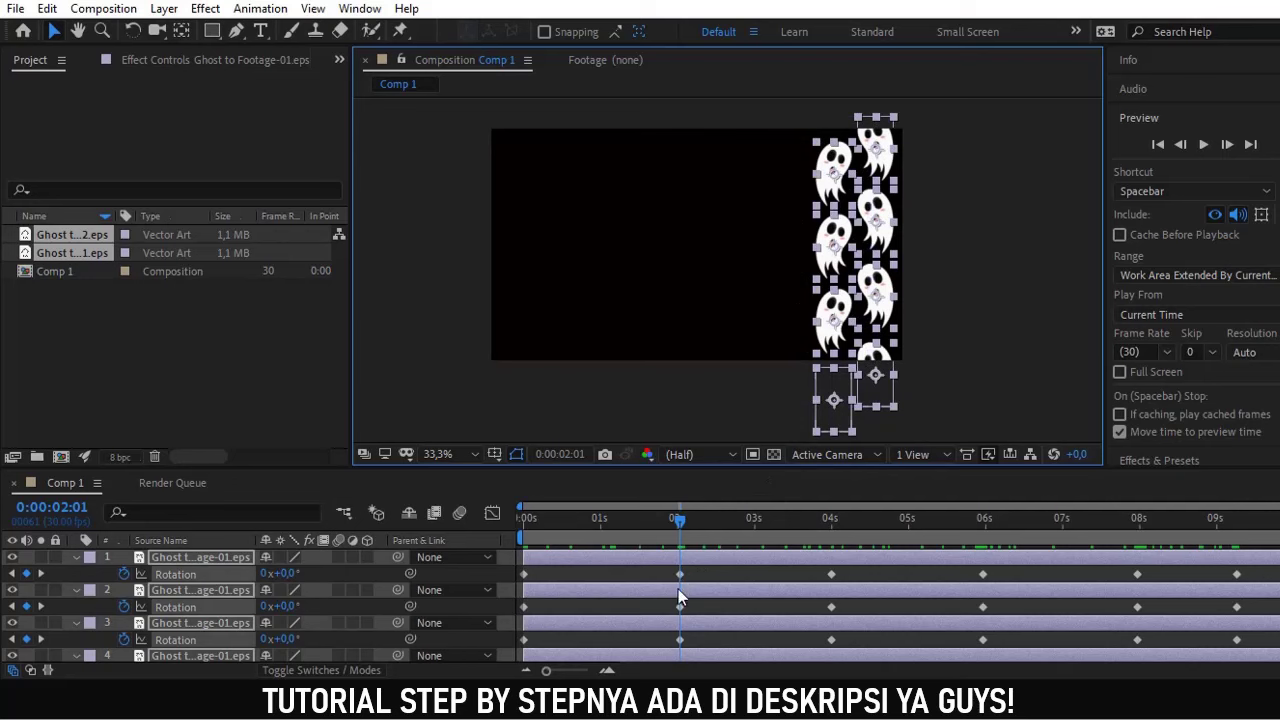
# Move the second Rotation keyframe of all eight ghost layers earlier, to about 1.6 seconds
pyautogui.click(680, 574)
pyautogui.keyDown('shift'); pyautogui.click(680, 606); pyautogui.keyUp('shift')
pyautogui.keyDown('shift'); pyautogui.click(681, 640); pyautogui.keyUp('shift')
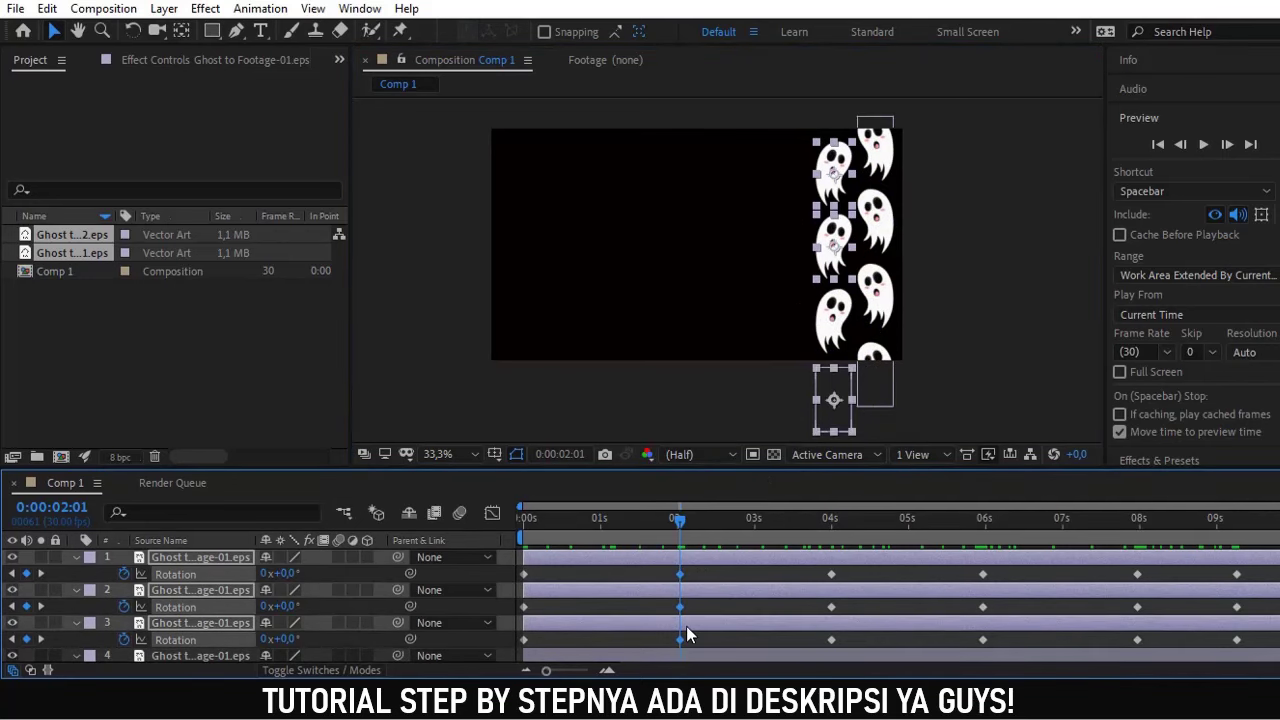
pyautogui.scroll(-3, 686, 626)
pyautogui.scroll(3, 685, 606)
pyautogui.scroll(-5, 682, 625)
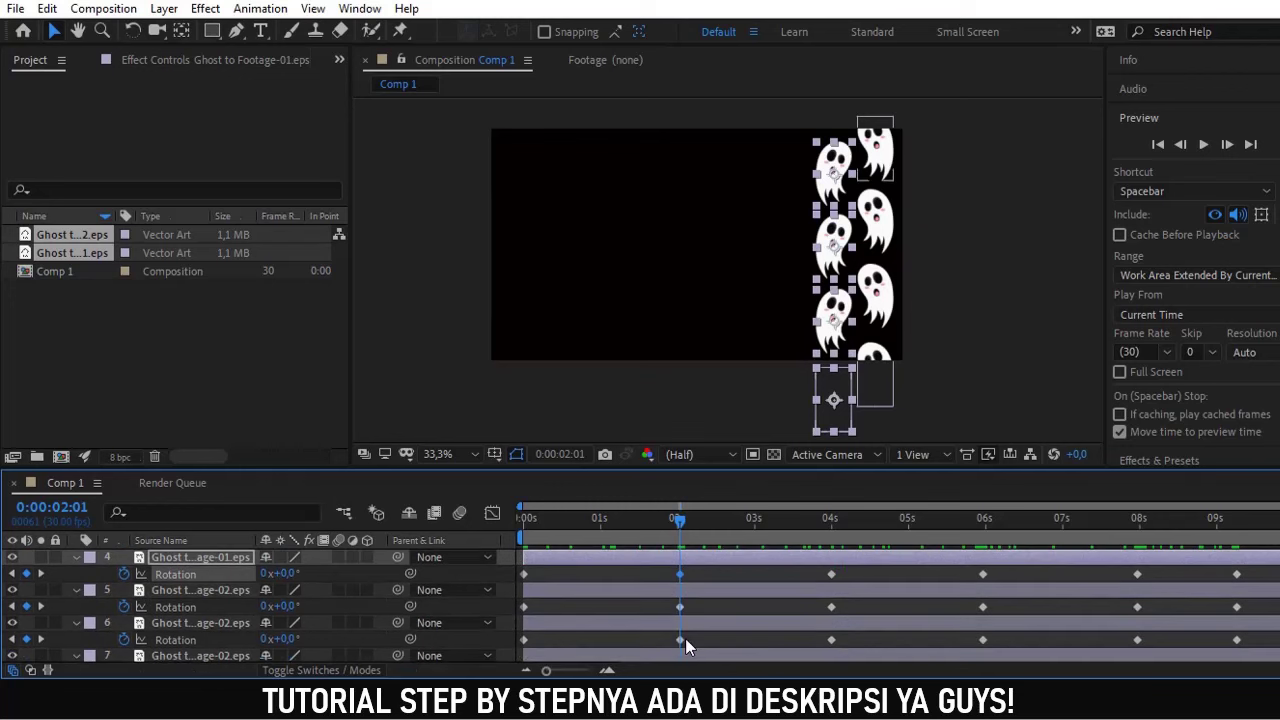
pyautogui.keyDown('shift'); pyautogui.click(681, 607); pyautogui.keyUp('shift')
pyautogui.keyDown('shift'); pyautogui.click(681, 638); pyautogui.keyUp('shift')
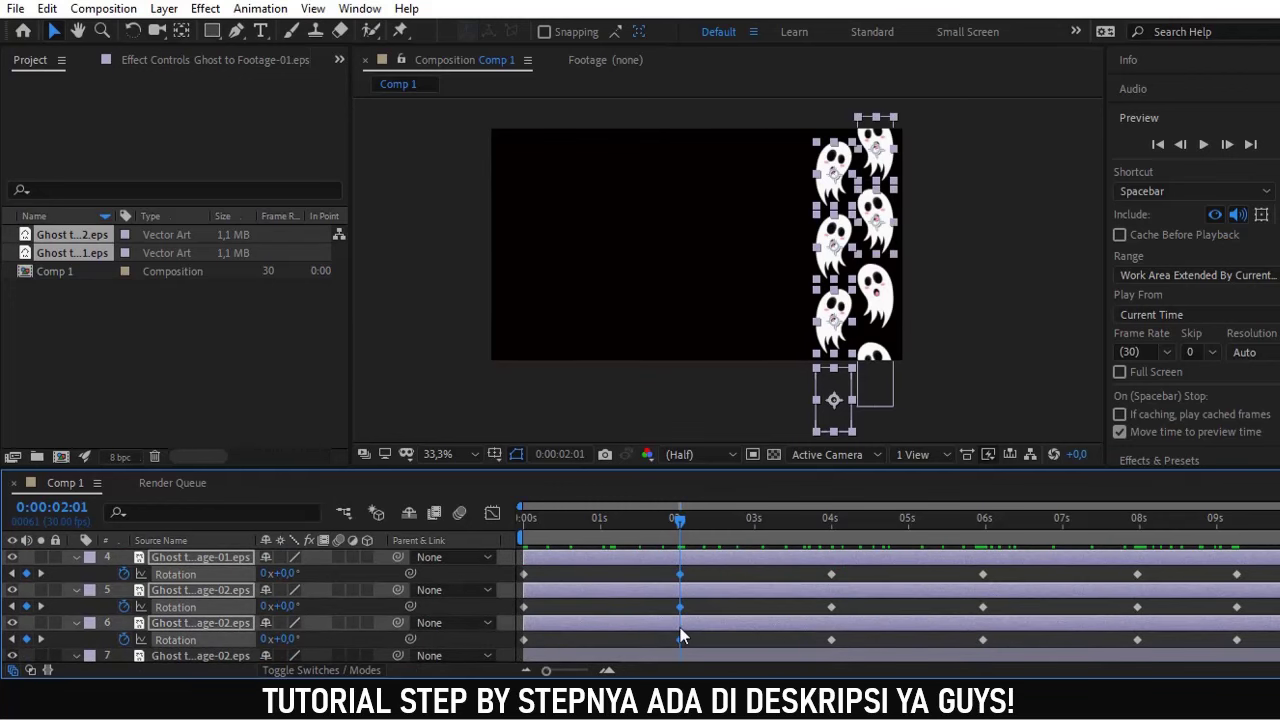
pyautogui.scroll(-3, 681, 630)
pyautogui.keyDown('shift'); pyautogui.click(681, 621); pyautogui.keyUp('shift')
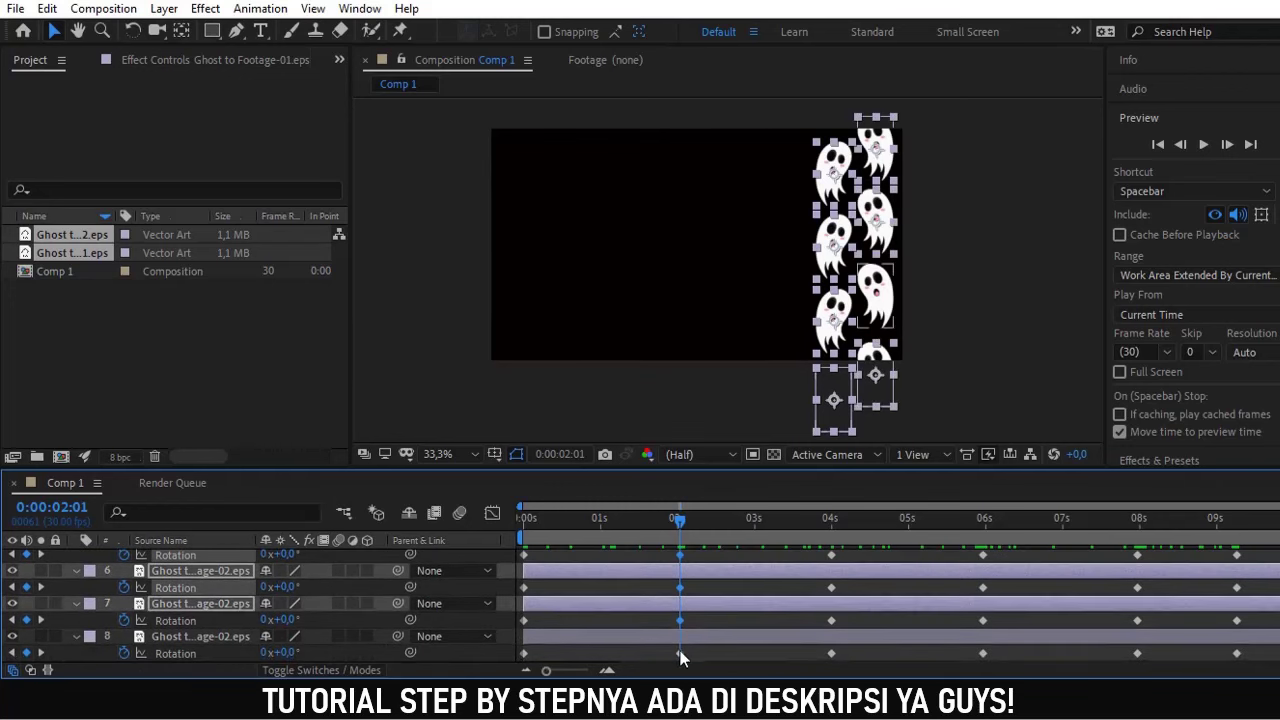
pyautogui.keyDown('shift'); pyautogui.click(680, 653); pyautogui.keyUp('shift')
pyautogui.scroll(5, 686, 635)
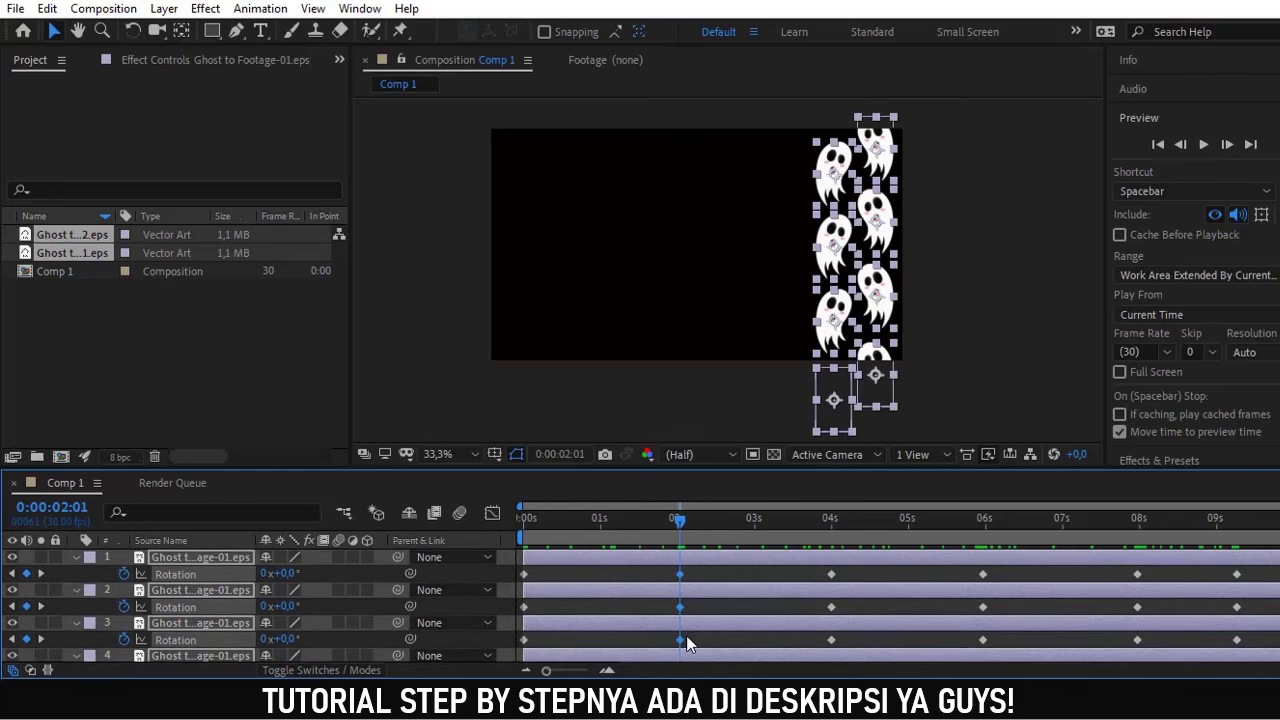
pyautogui.moveTo(681, 577); pyautogui.dragTo(650, 574)
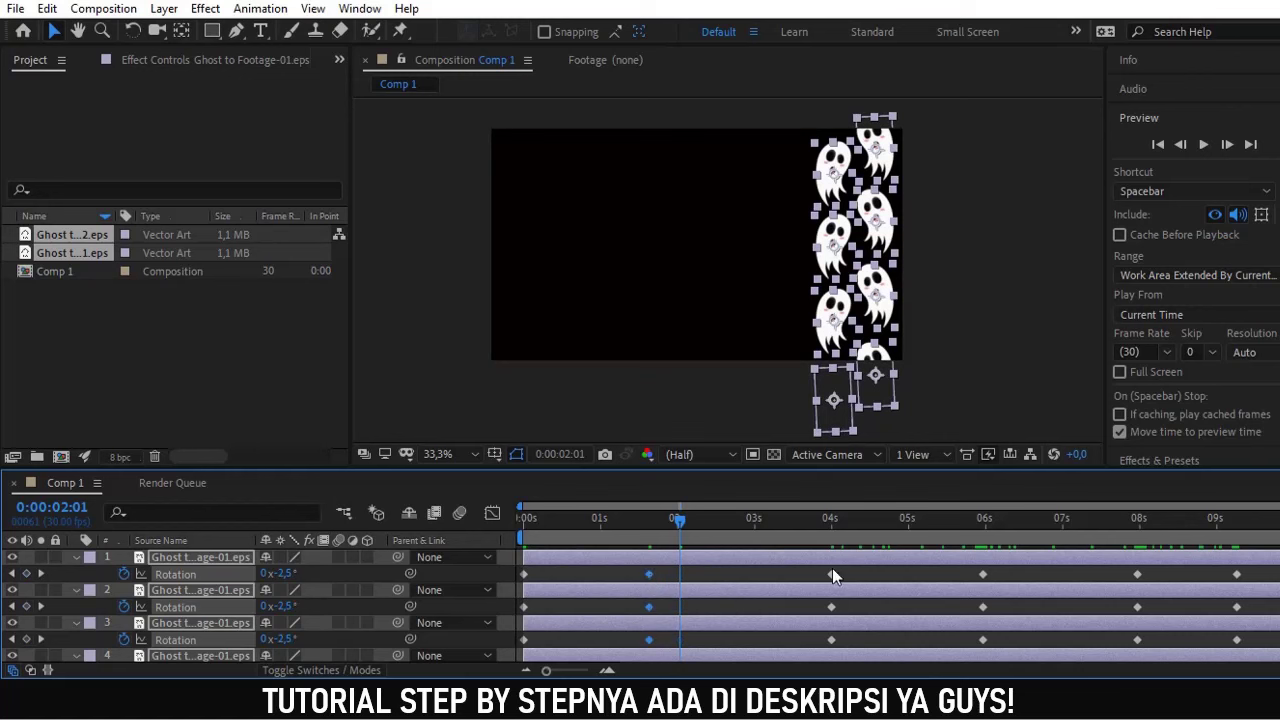
# Move the third Rotation keyframe of all eight ghost layers earlier, to about 3.5 seconds
pyautogui.scroll(-5, 842, 586)
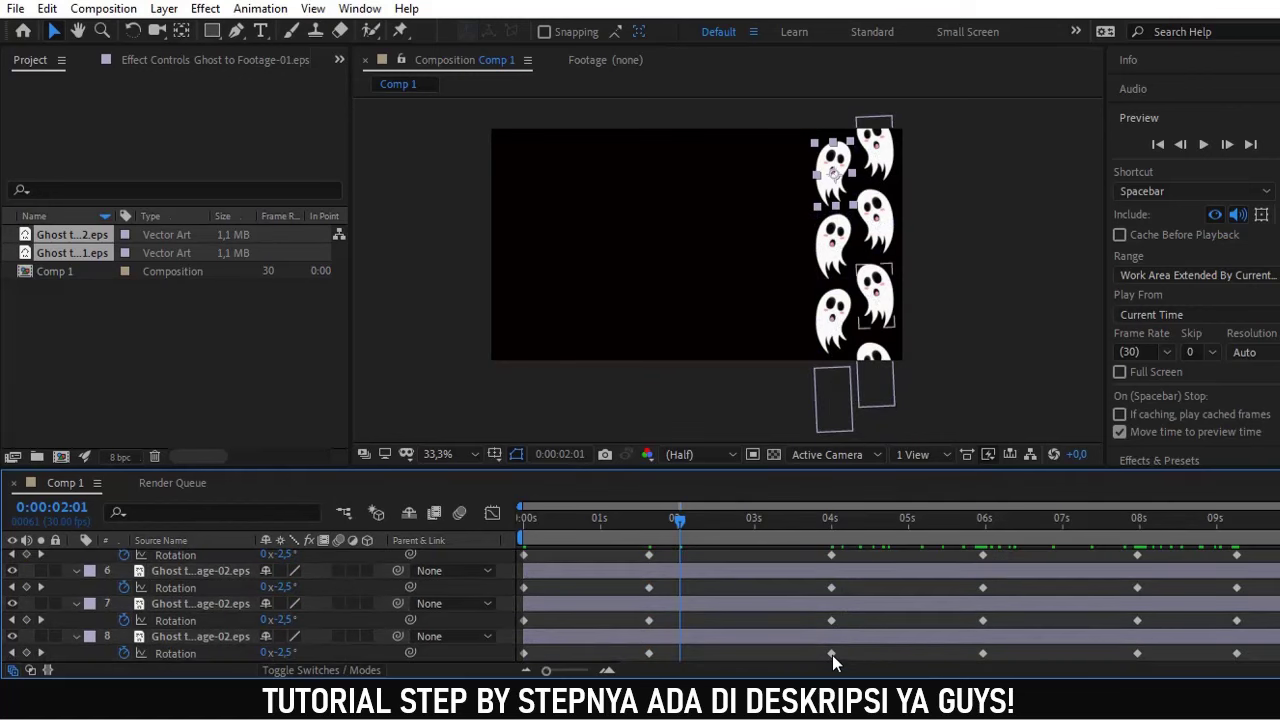
pyautogui.click(832, 653)
pyautogui.keyDown('shift'); pyautogui.click(832, 620); pyautogui.keyUp('shift')
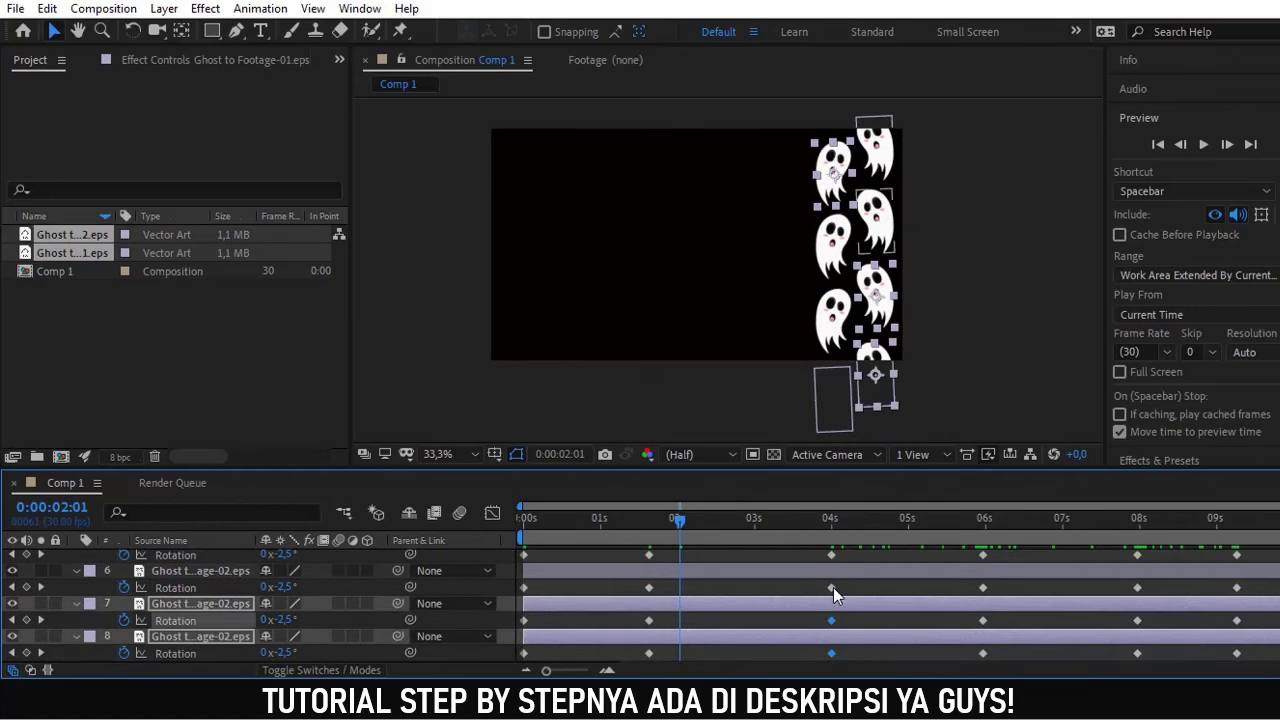
pyautogui.keyDown('shift'); pyautogui.click(833, 587); pyautogui.keyUp('shift')
pyautogui.scroll(2, 833, 590)
pyautogui.keyDown('shift'); pyautogui.click(829, 604); pyautogui.keyUp('shift')
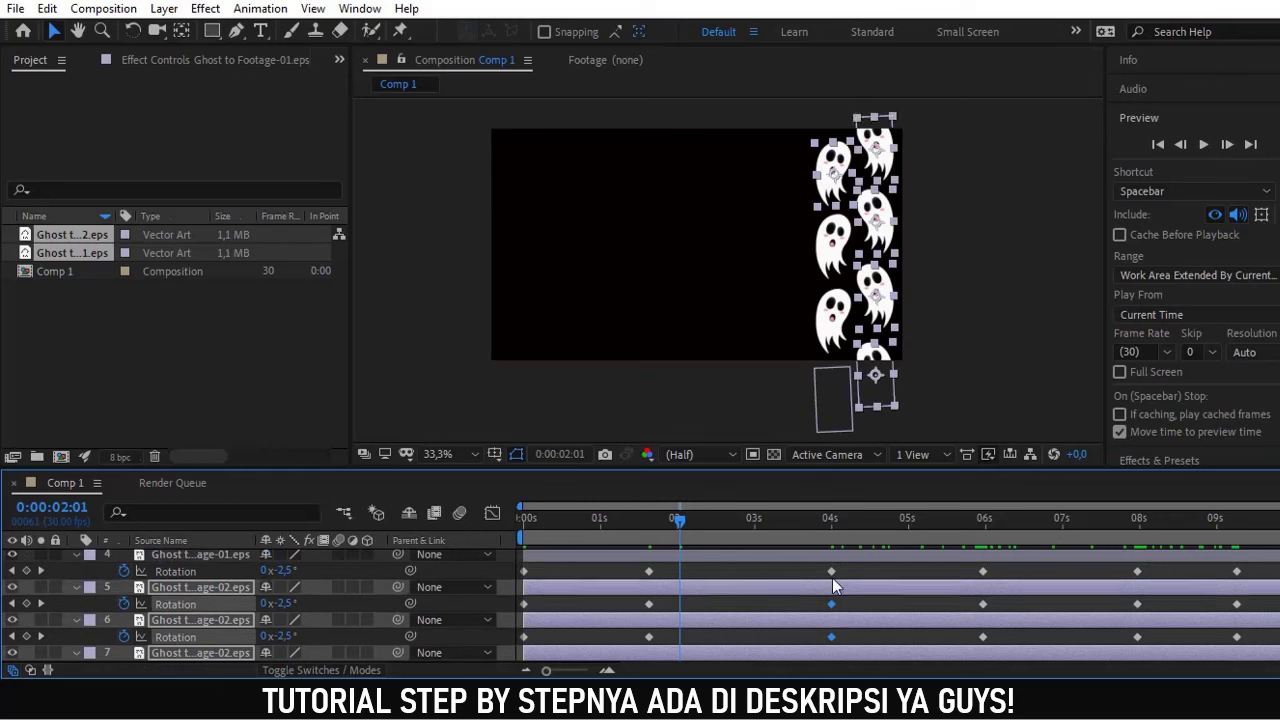
pyautogui.keyDown('shift'); pyautogui.click(832, 571); pyautogui.keyUp('shift')
pyautogui.scroll(3, 832, 575)
pyautogui.keyDown('shift'); pyautogui.click(832, 571); pyautogui.keyUp('shift')
pyautogui.keyDown('shift'); pyautogui.click(831, 604); pyautogui.keyUp('shift')
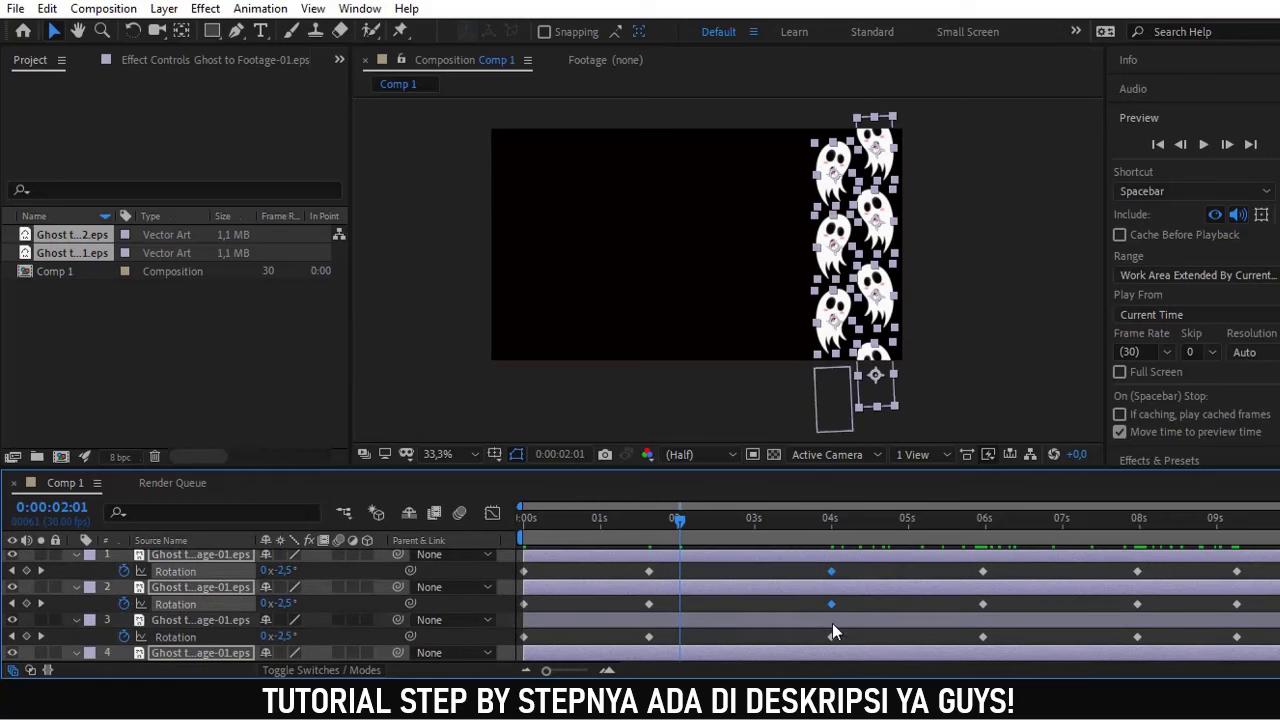
pyautogui.keyDown('shift'); pyautogui.click(832, 636); pyautogui.keyUp('shift')
pyautogui.scroll(-5, 832, 620)
pyautogui.scroll(5, 832, 616)
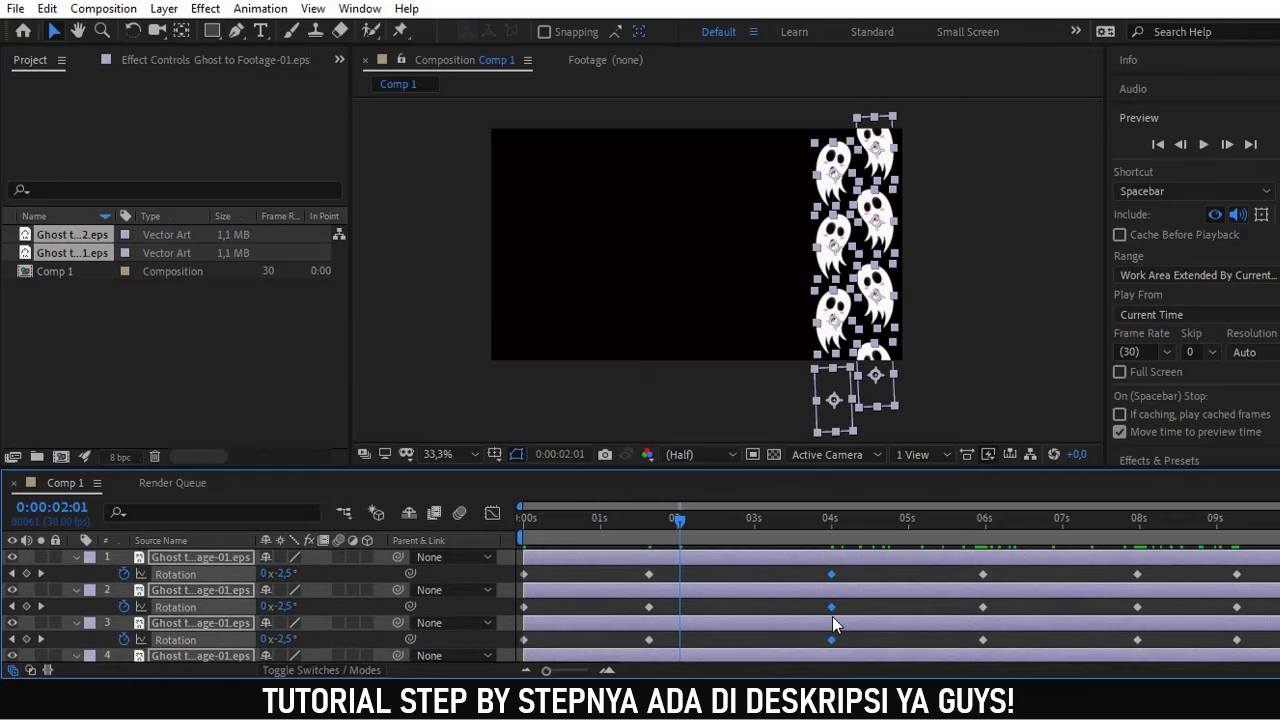
pyautogui.moveTo(834, 573); pyautogui.dragTo(798, 579)
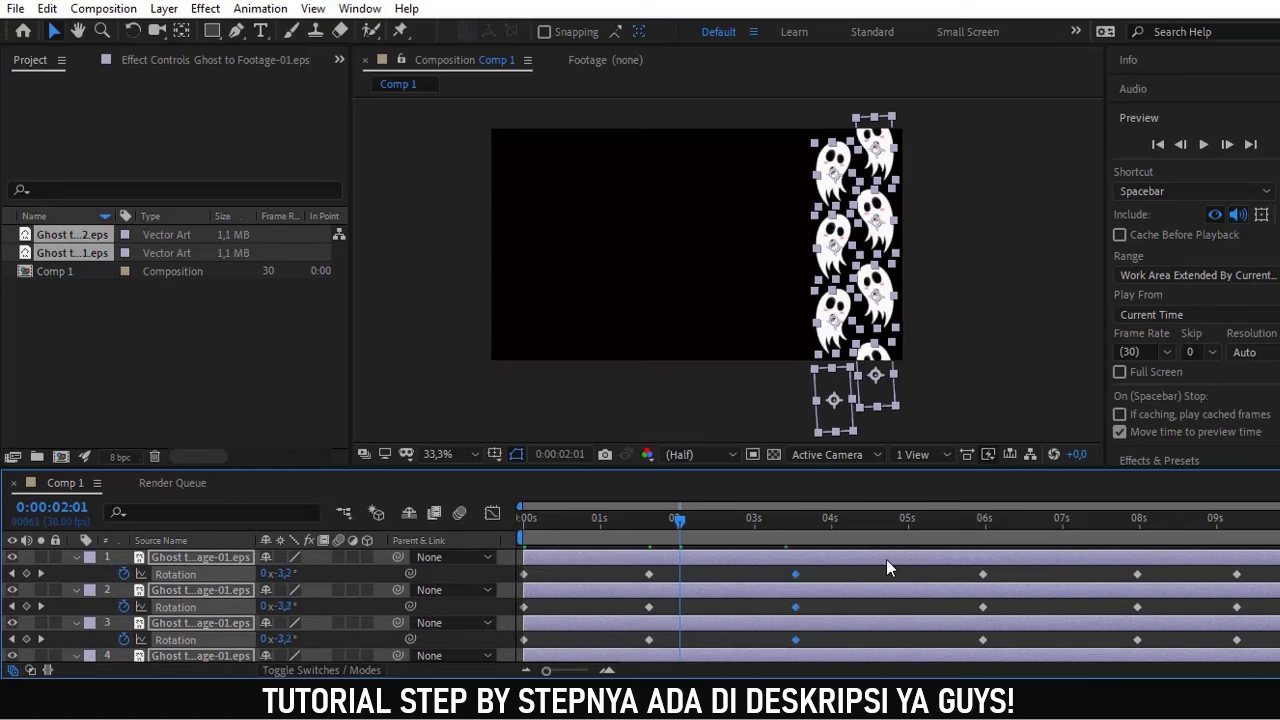
# Move the fourth Rotation keyframe of all eight ghost layers earlier, to about 5.7 seconds
pyautogui.scroll(-5, 886, 568)
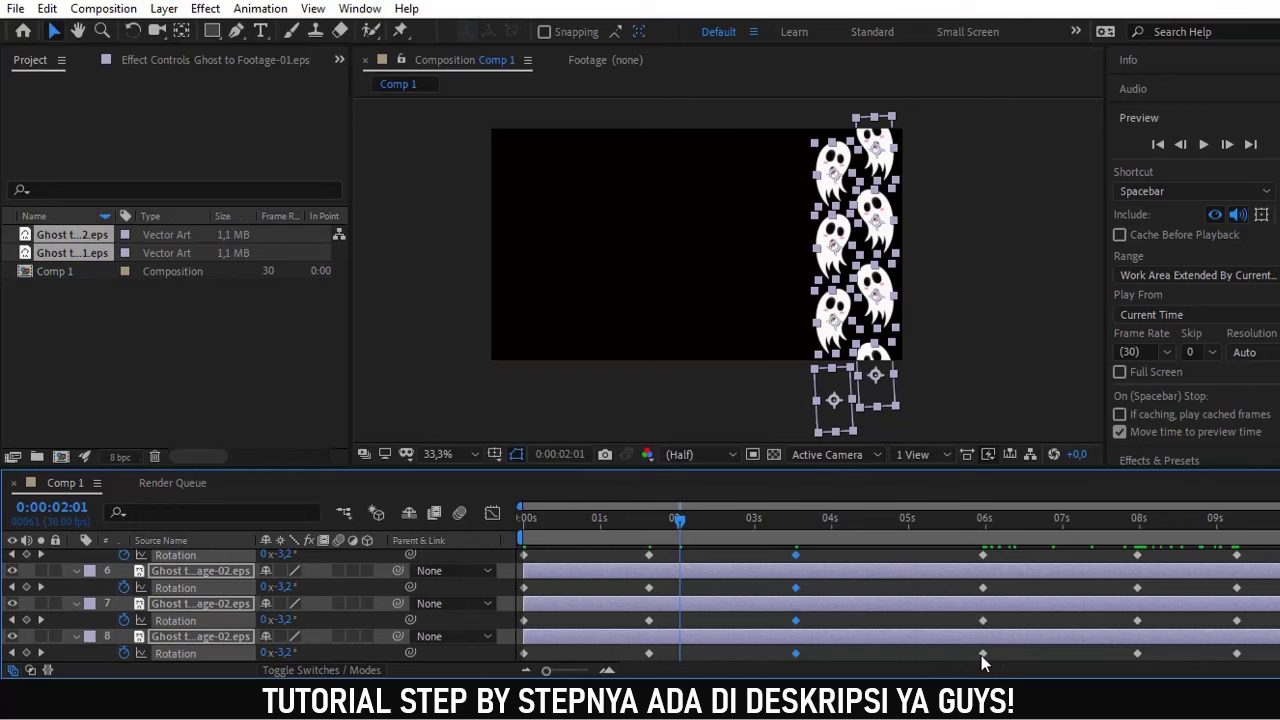
pyautogui.moveTo(981, 655)
pyautogui.mouseDown()
pyautogui.moveTo(985, 558)
pyautogui.moveTo(984, 639)
pyautogui.mouseUp()
pyautogui.scroll(4, 984, 572)
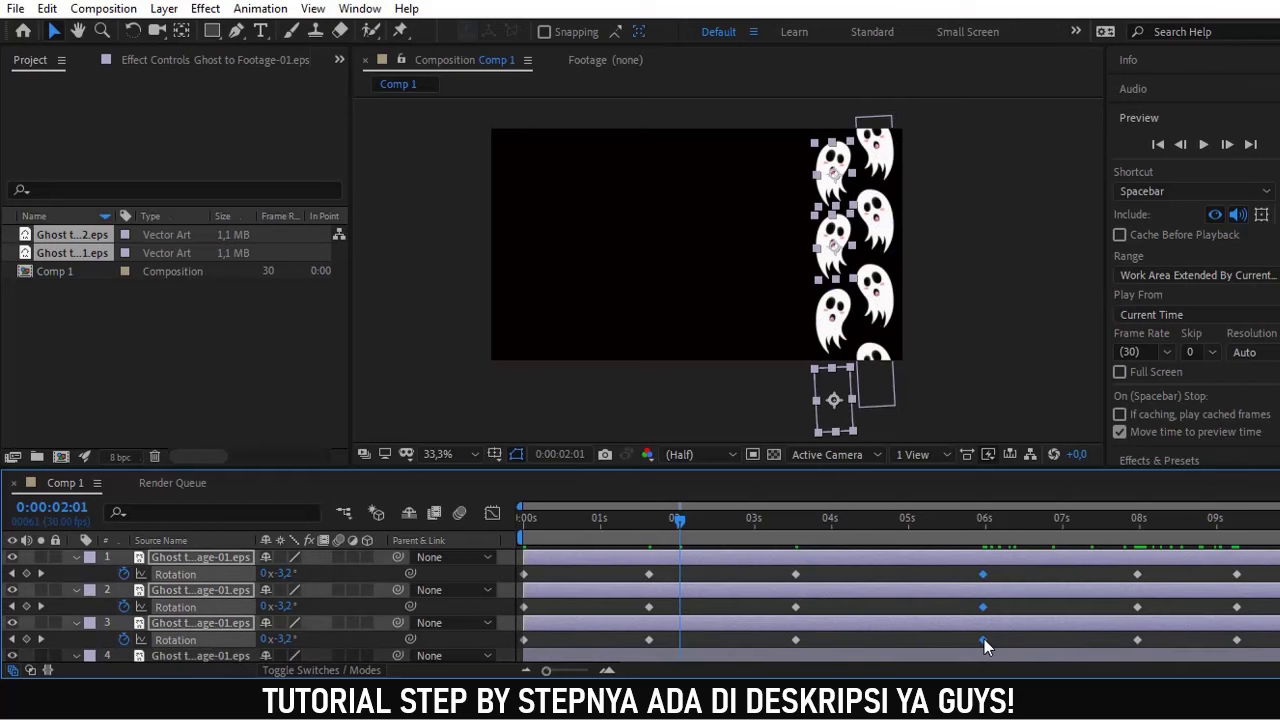
pyautogui.scroll(-3, 997, 636)
pyautogui.keyDown('shift'); pyautogui.click(983, 574); pyautogui.keyUp('shift')
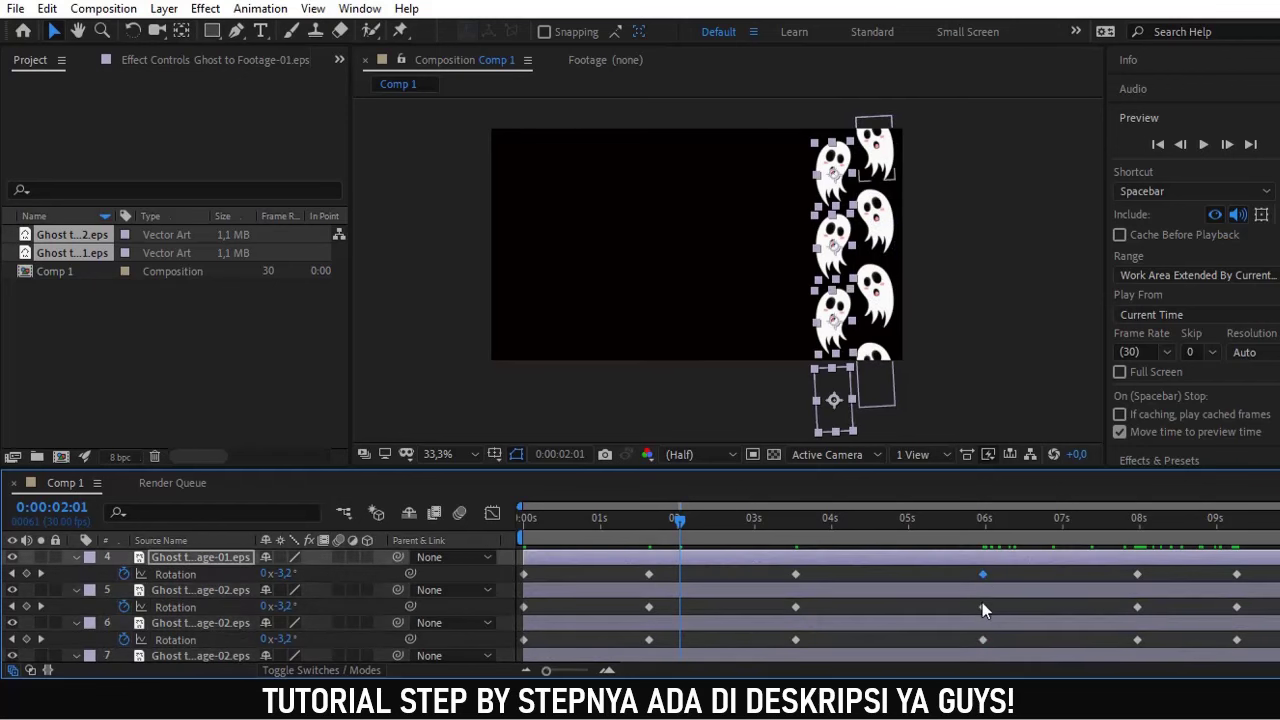
pyautogui.keyDown('shift'); pyautogui.click(983, 607); pyautogui.keyUp('shift')
pyautogui.keyDown('shift'); pyautogui.click(984, 640); pyautogui.keyUp('shift')
pyautogui.scroll(-2, 985, 640)
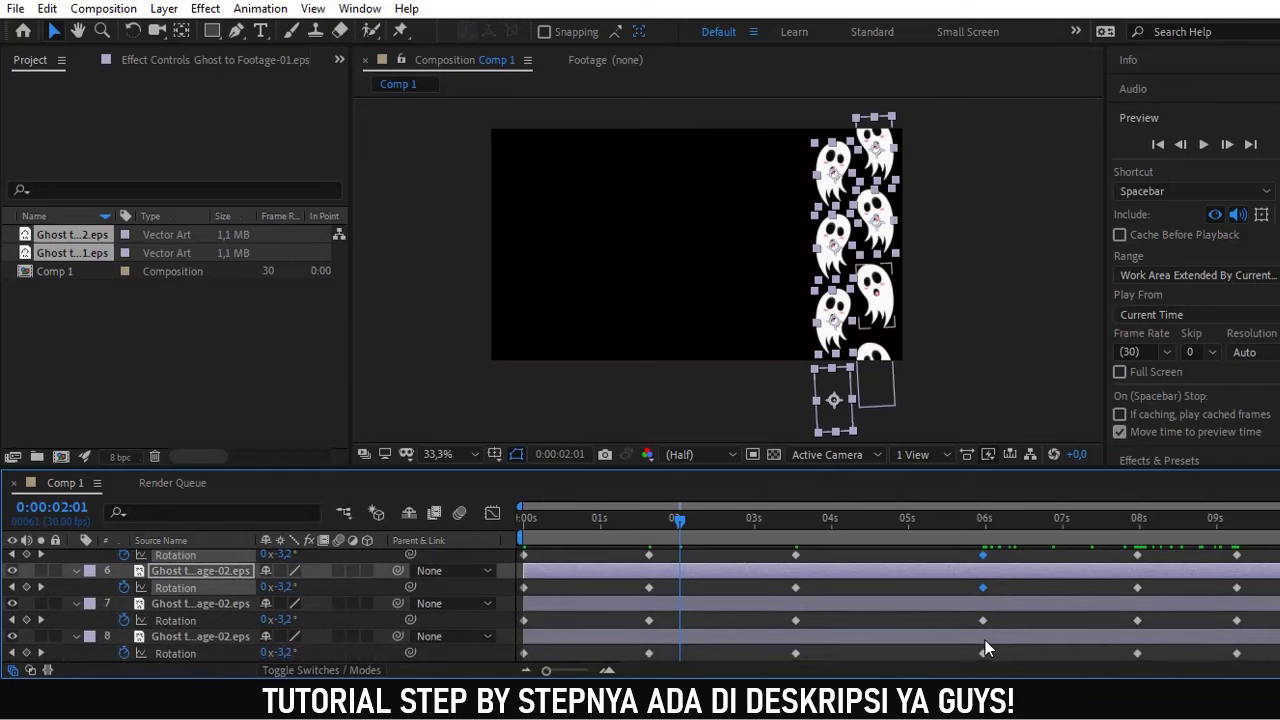
pyautogui.keyDown('shift'); pyautogui.click(983, 620); pyautogui.keyUp('shift')
pyautogui.keyDown('shift'); pyautogui.click(983, 653); pyautogui.keyUp('shift')
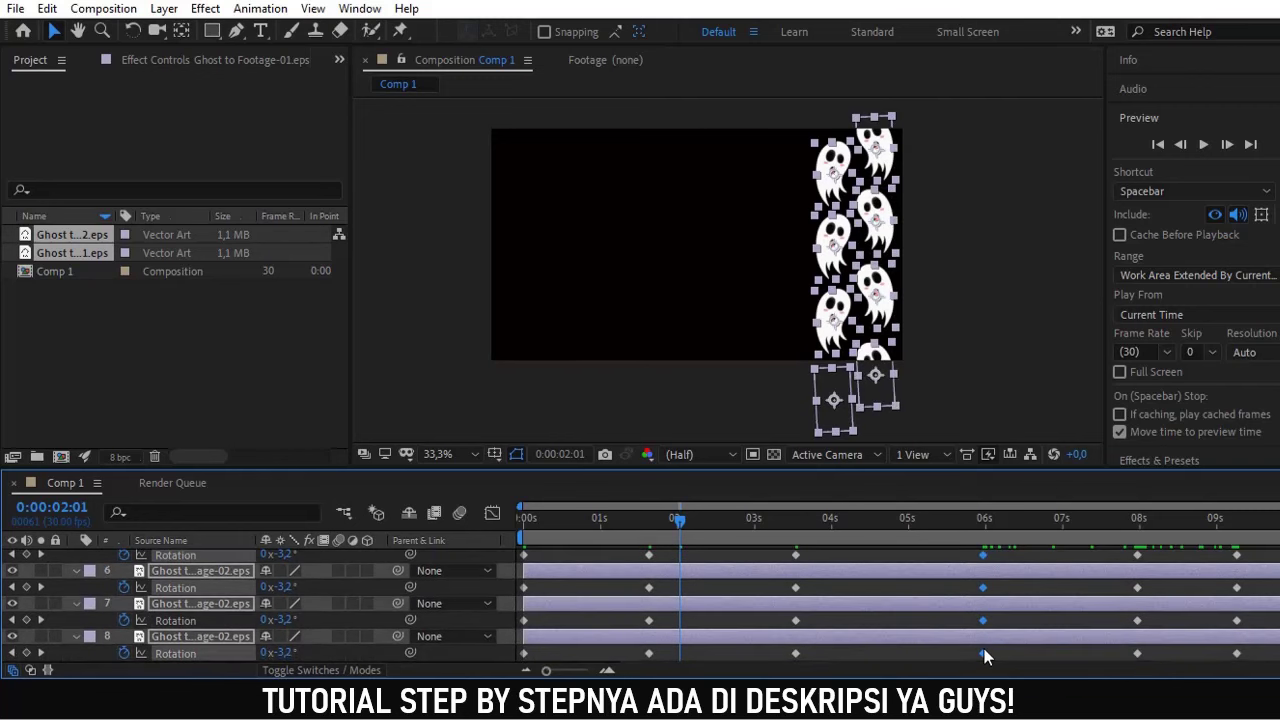
pyautogui.scroll(5, 984, 640)
pyautogui.moveTo(984, 578)
pyautogui.mouseDown()
pyautogui.moveTo(938, 580)
pyautogui.moveTo(962, 578)
pyautogui.mouseUp()
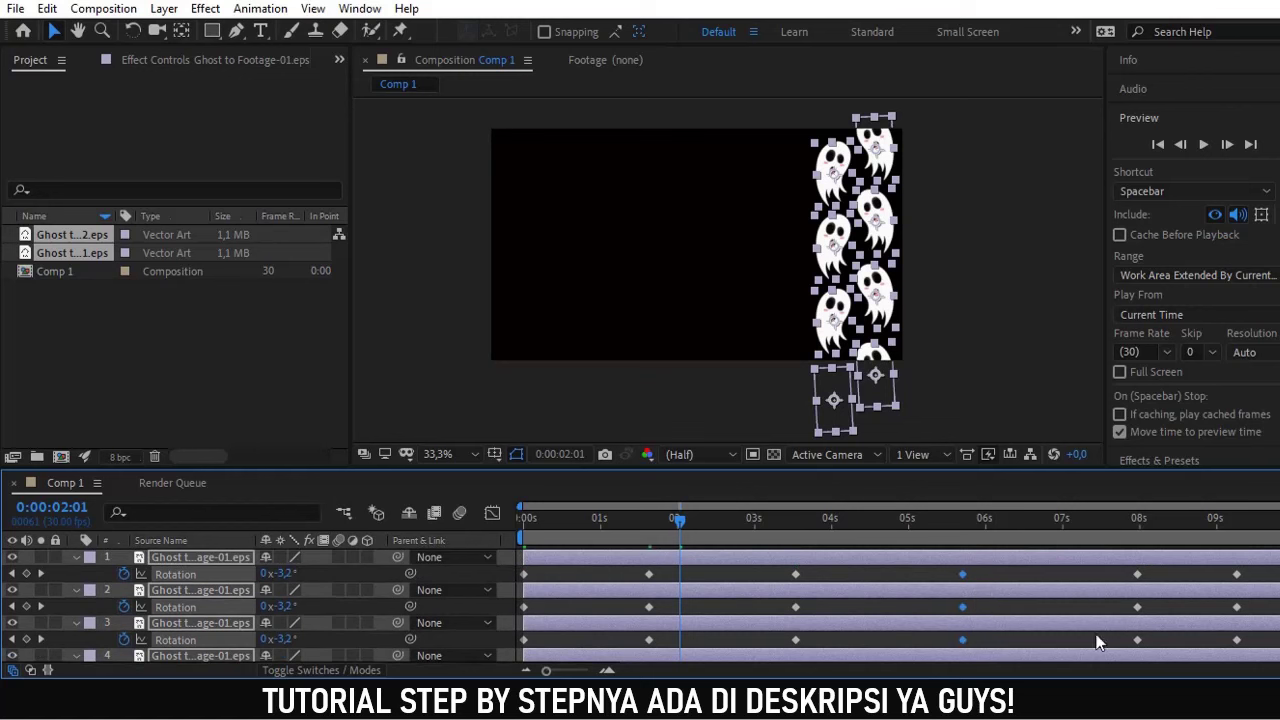
# Move the fifth Rotation keyframe of all eight ghost layers earlier, to about 7.5 seconds
pyautogui.click(1139, 574)
pyautogui.scroll(-3, 1138, 590)
pyautogui.scroll(3, 1137, 600)
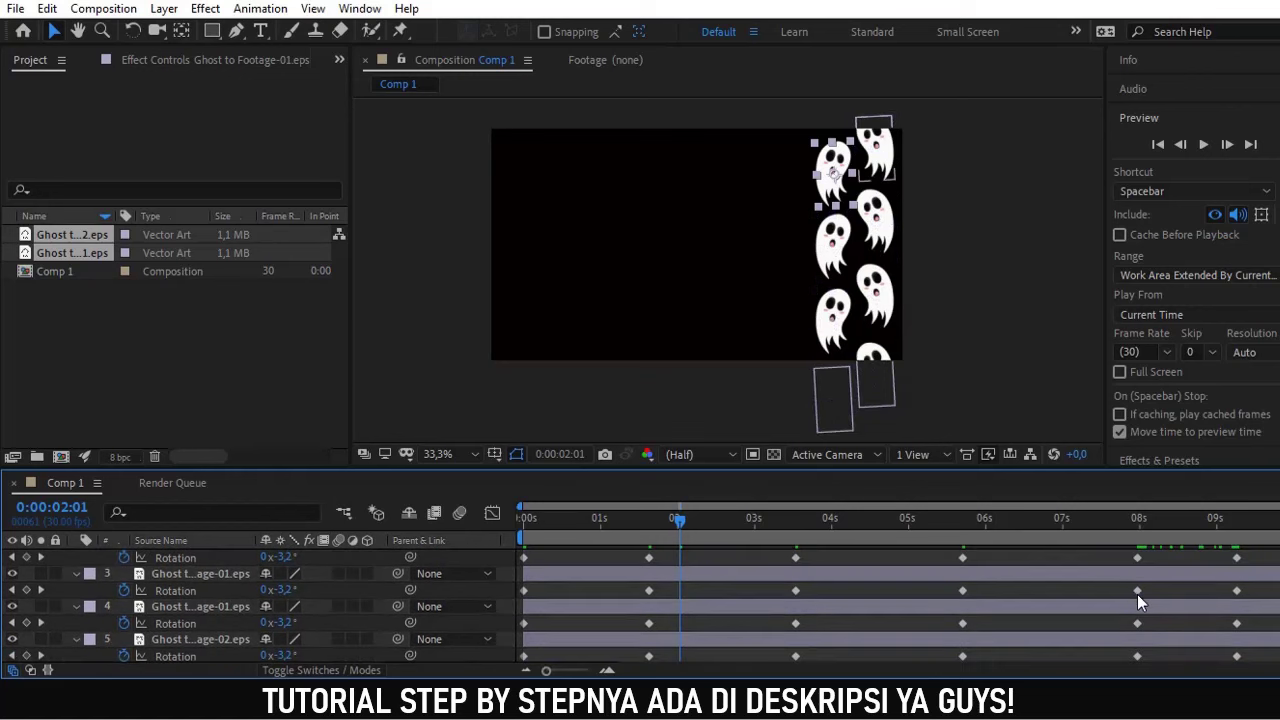
pyautogui.click(1137, 574)
pyautogui.keyDown('shift'); pyautogui.click(1137, 607); pyautogui.keyUp('shift')
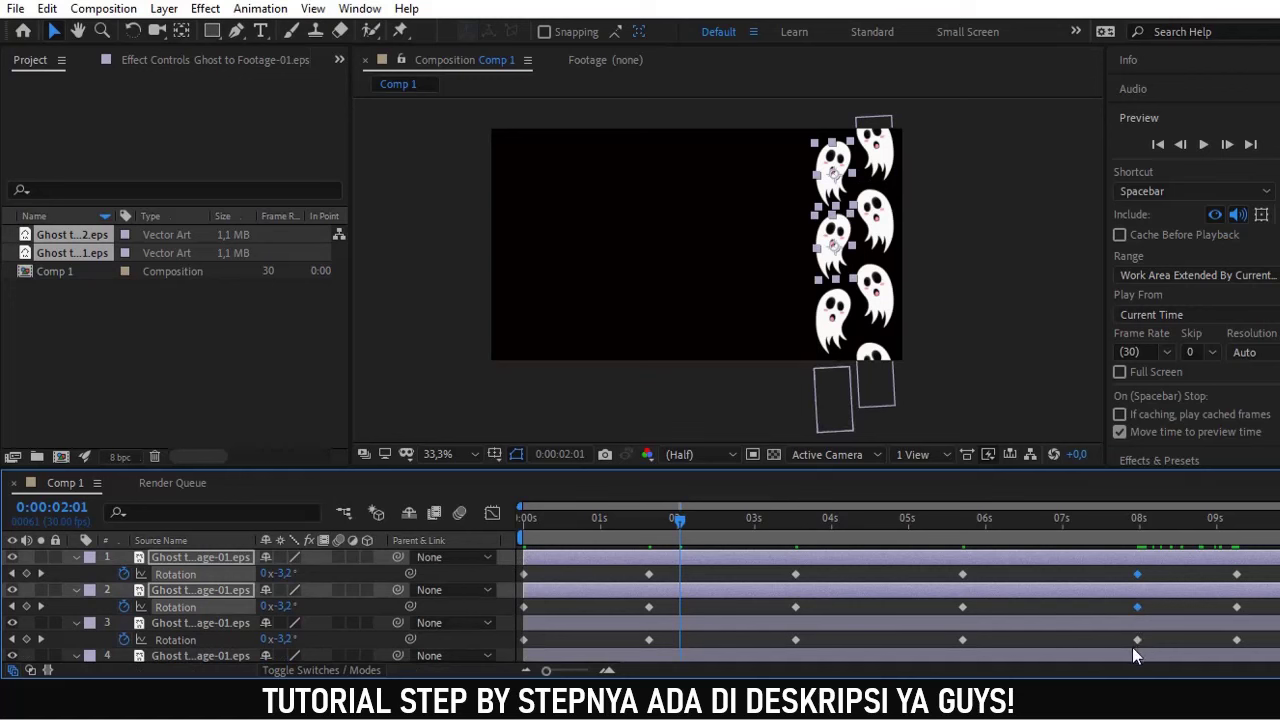
pyautogui.keyDown('shift'); pyautogui.click(1137, 639); pyautogui.keyUp('shift')
pyautogui.scroll(-3, 1140, 637)
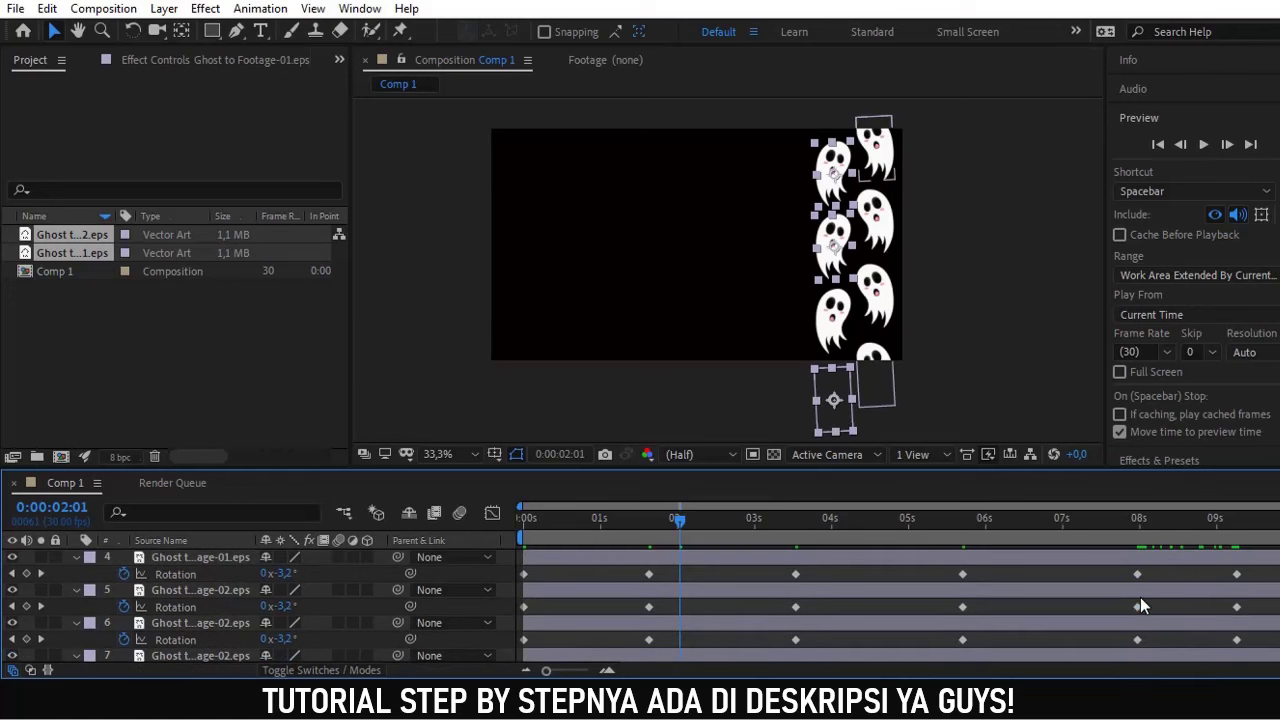
pyautogui.keyDown('shift'); pyautogui.click(1138, 606); pyautogui.keyUp('shift')
pyautogui.keyDown('shift'); pyautogui.click(1139, 574); pyautogui.keyUp('shift')
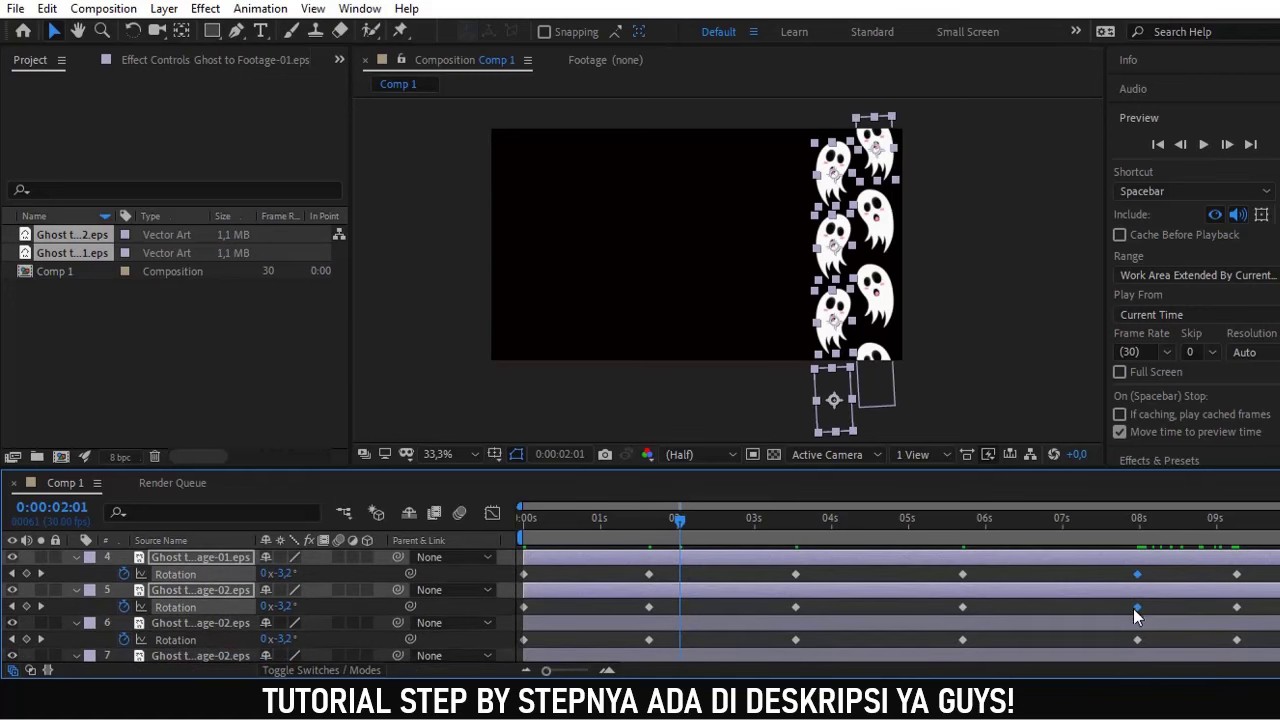
pyautogui.keyDown('shift'); pyautogui.click(1138, 641); pyautogui.keyUp('shift')
pyautogui.scroll(-2, 1141, 630)
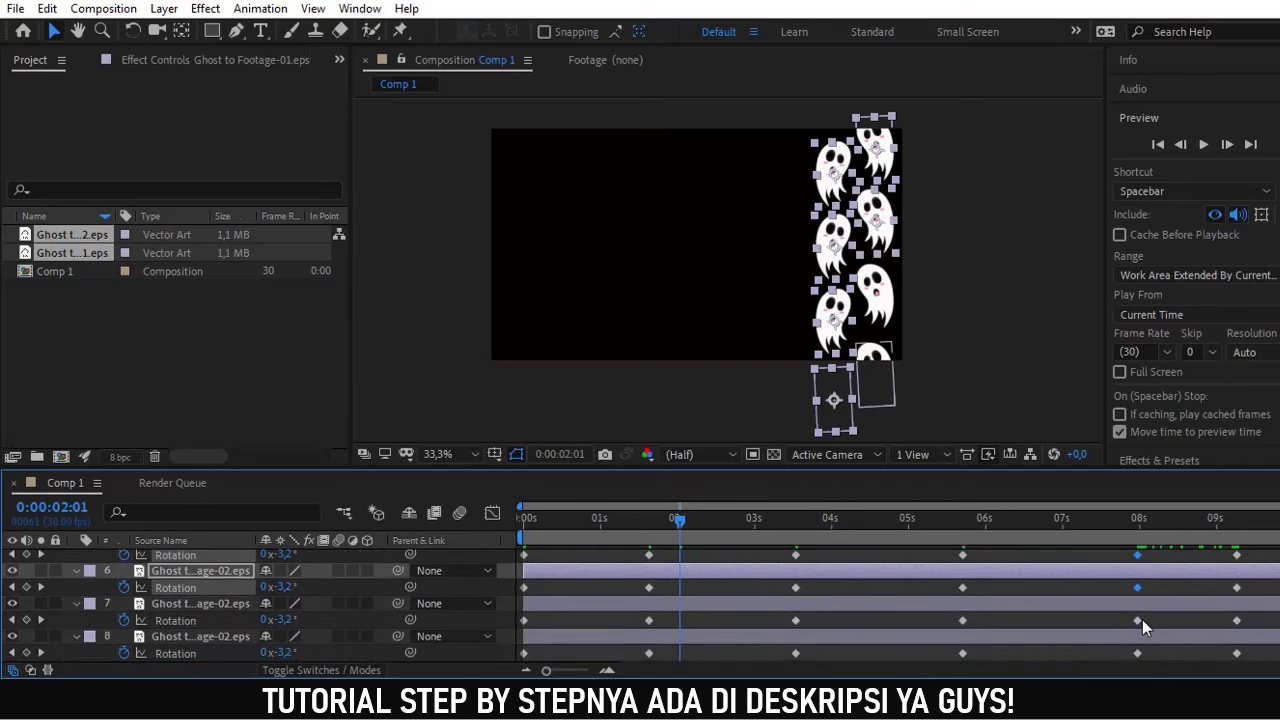
pyautogui.keyDown('shift'); pyautogui.click(1138, 620); pyautogui.keyUp('shift')
pyautogui.keyDown('shift'); pyautogui.click(1137, 652); pyautogui.keyUp('shift')
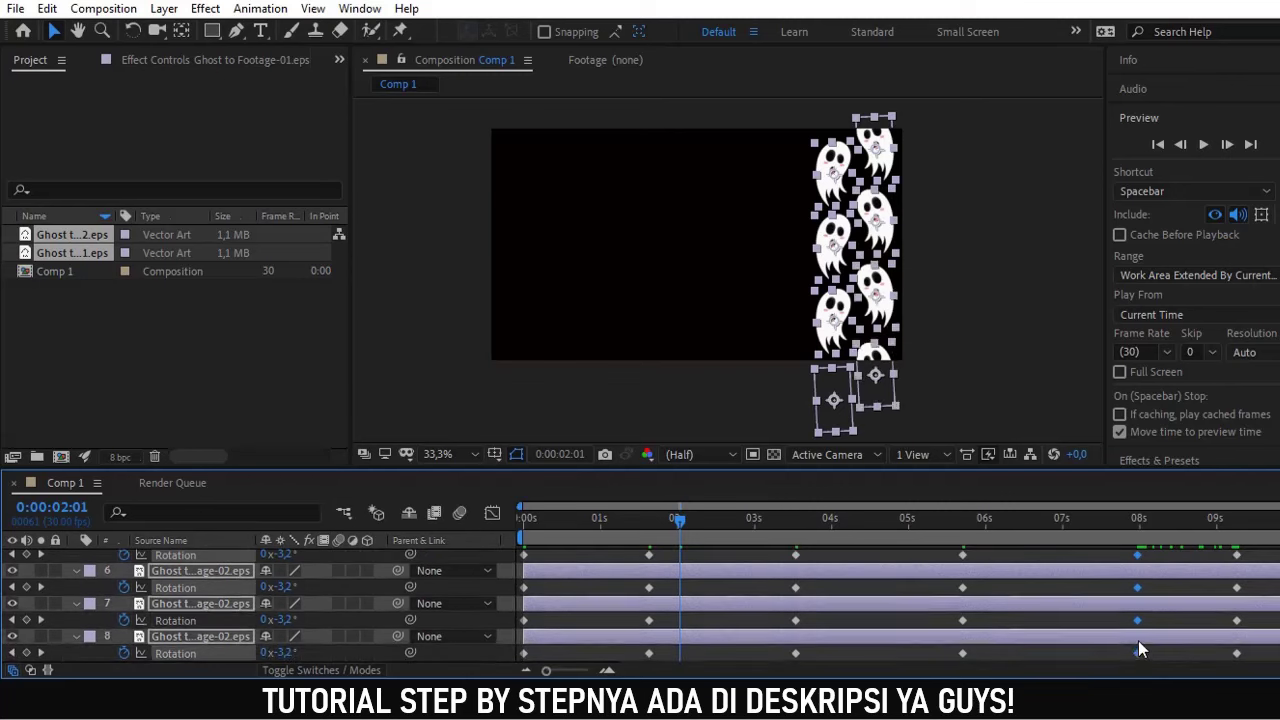
pyautogui.scroll(5, 1136, 615)
pyautogui.moveTo(1136, 578); pyautogui.dragTo(1102, 579)
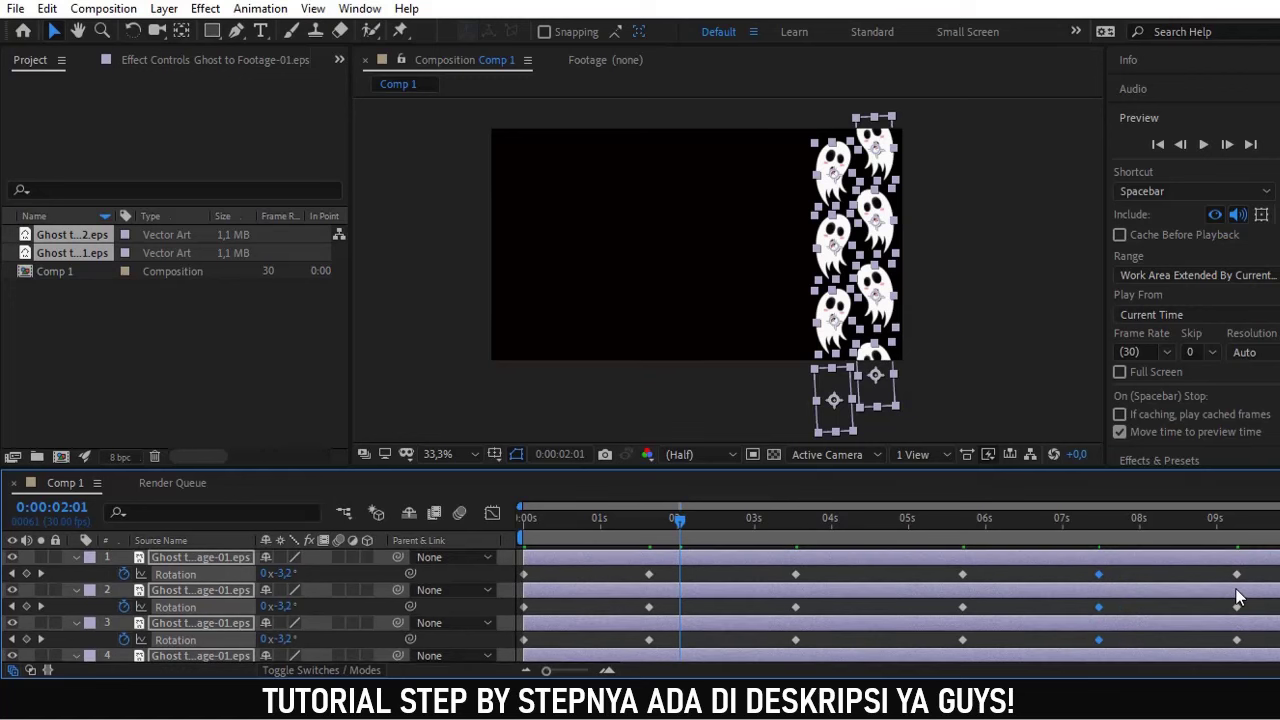
# Move the sixth Rotation keyframe of all eight ghost layers earlier, to about 8.8 seconds
pyautogui.click(1237, 572)
pyautogui.keyDown('shift'); pyautogui.click(1237, 607); pyautogui.keyUp('shift')
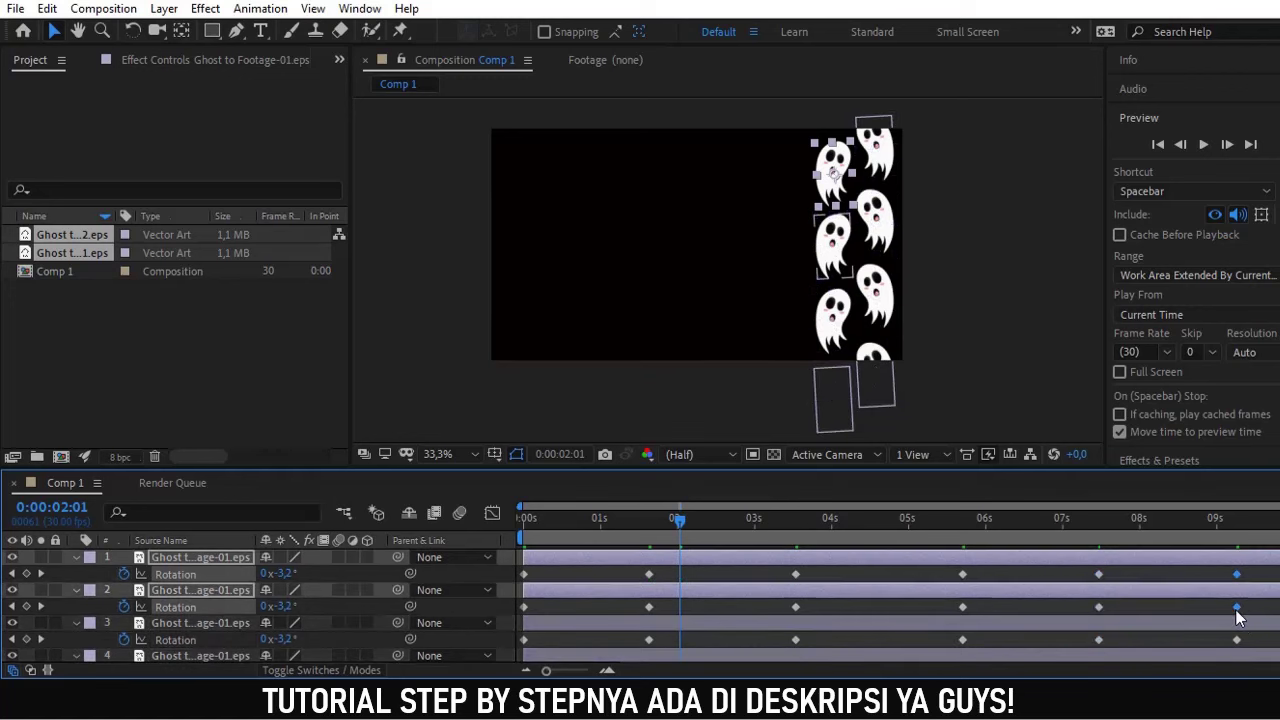
pyautogui.keyDown('shift'); pyautogui.click(1237, 639); pyautogui.keyUp('shift')
pyautogui.scroll(-3, 1239, 633)
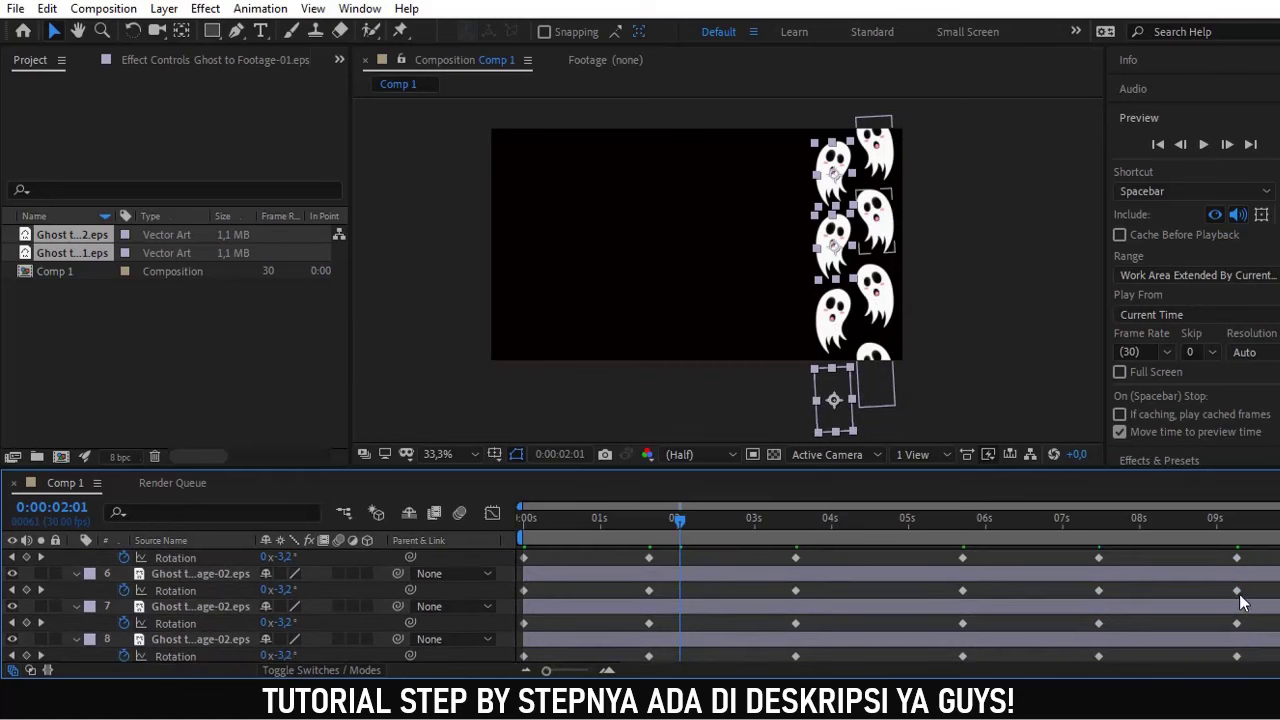
pyautogui.scroll(3, 1240, 620)
pyautogui.keyDown('shift'); pyautogui.click(1237, 623); pyautogui.keyUp('shift')
pyautogui.keyDown('shift'); pyautogui.click(1237, 656); pyautogui.keyUp('shift')
pyautogui.scroll(-2, 1240, 651)
pyautogui.keyDown('shift'); pyautogui.click(1237, 589); pyautogui.keyUp('shift')
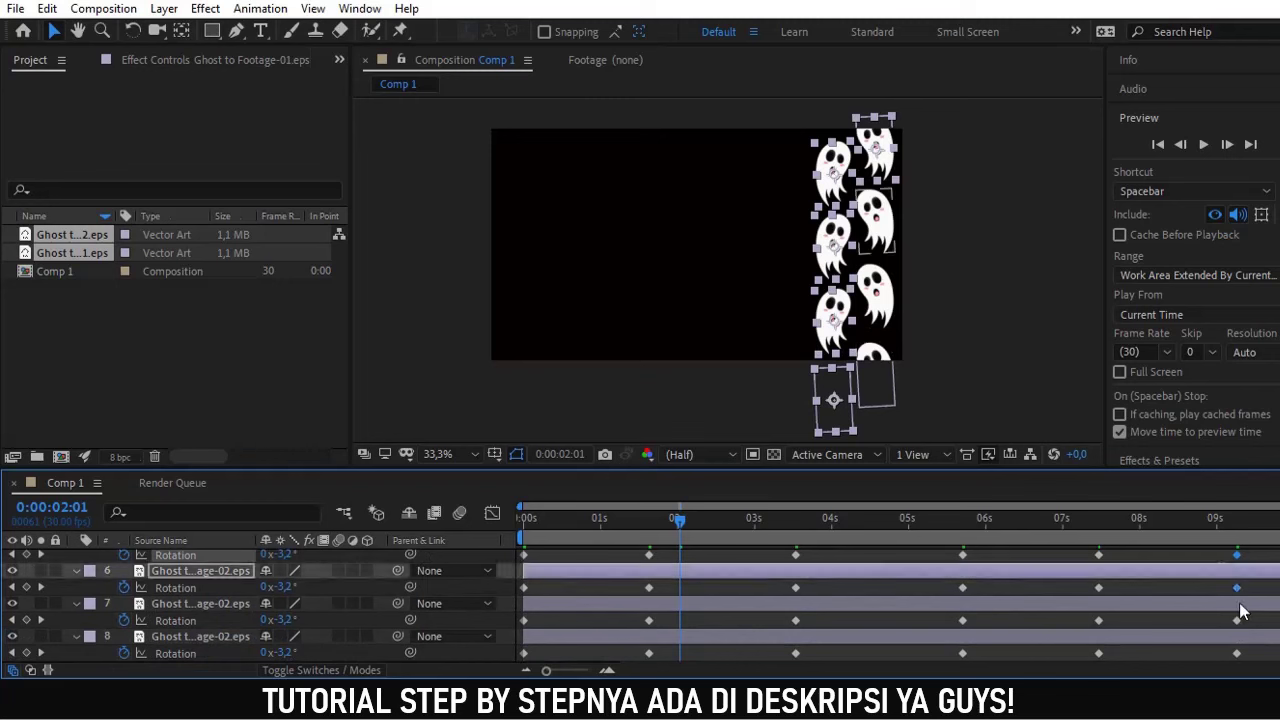
pyautogui.keyDown('shift'); pyautogui.click(1237, 621); pyautogui.keyUp('shift')
pyautogui.keyDown('shift'); pyautogui.click(1237, 653); pyautogui.keyUp('shift')
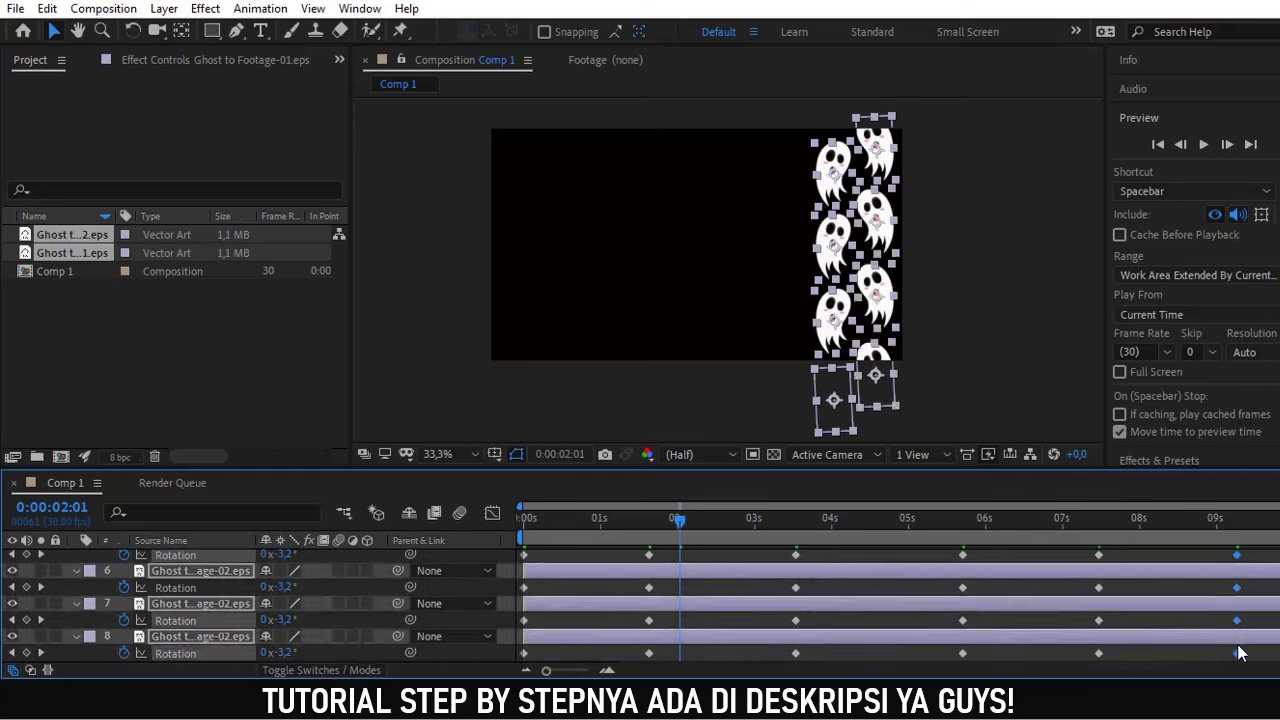
pyautogui.scroll(5, 1236, 625)
pyautogui.moveTo(1238, 578); pyautogui.dragTo(1197, 581)
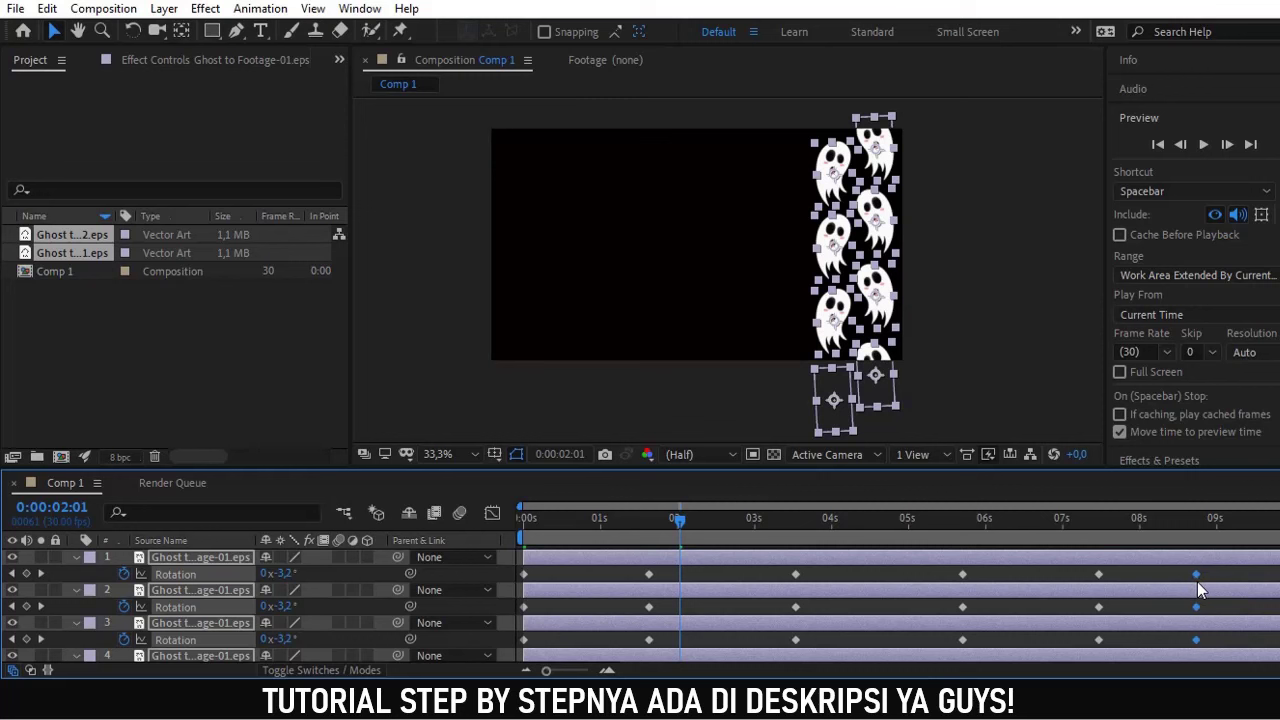
# Play back the composition to check the ghosts' sway with the retimed Rotation keyframes
pyautogui.click(1206, 145)
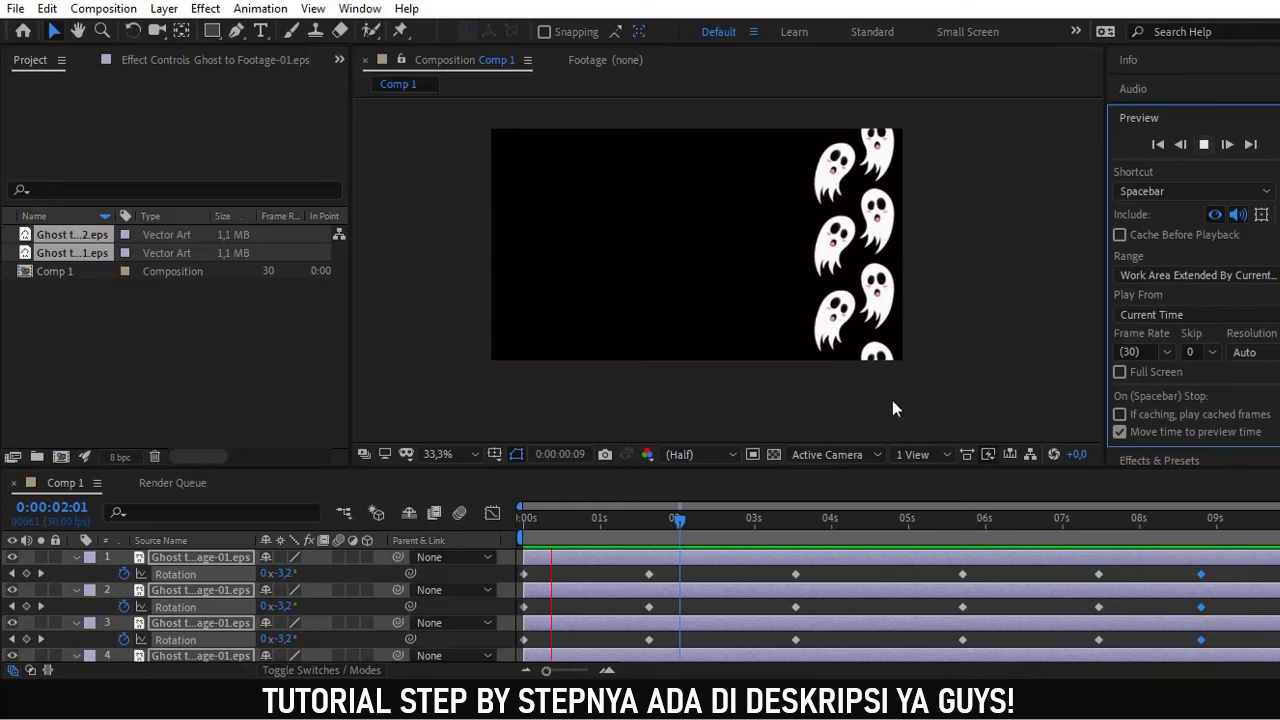
pyautogui.click(1020, 330)
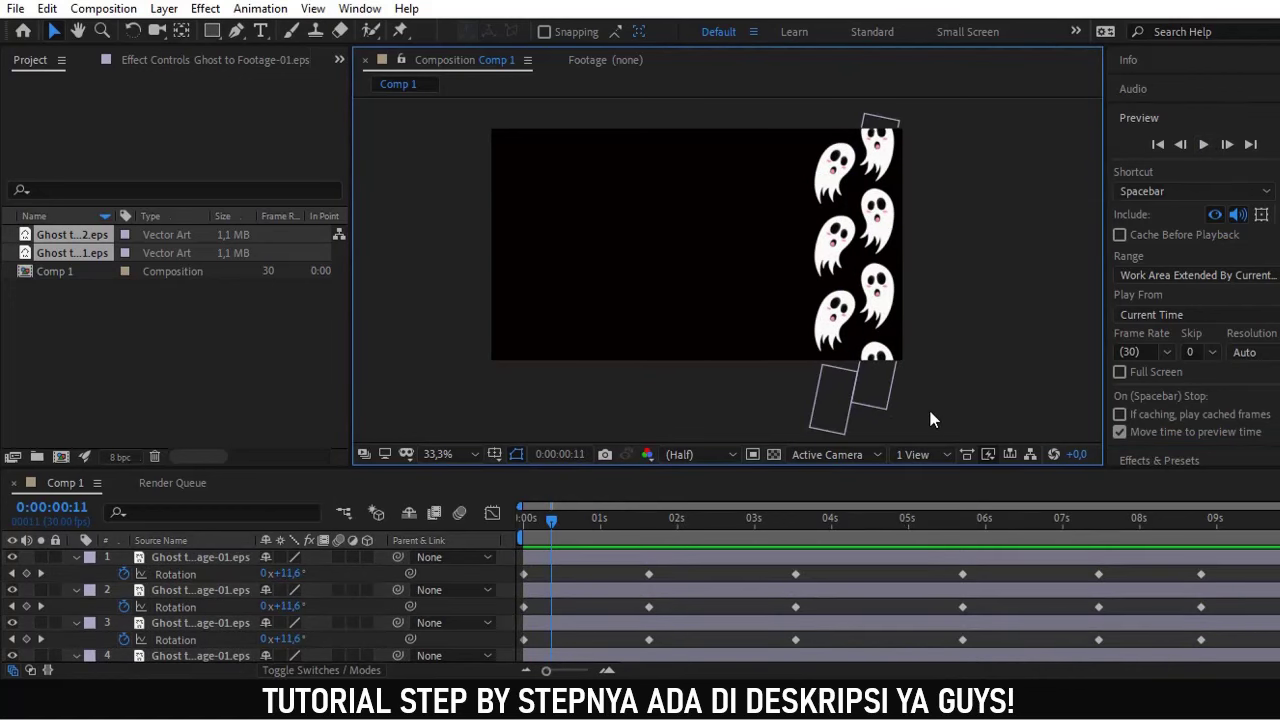
# Collapse the Rotation properties of all ghost layers and reveal their Position properties instead
pyautogui.hotkey('ctrl', 'a')
pyautogui.press('u')
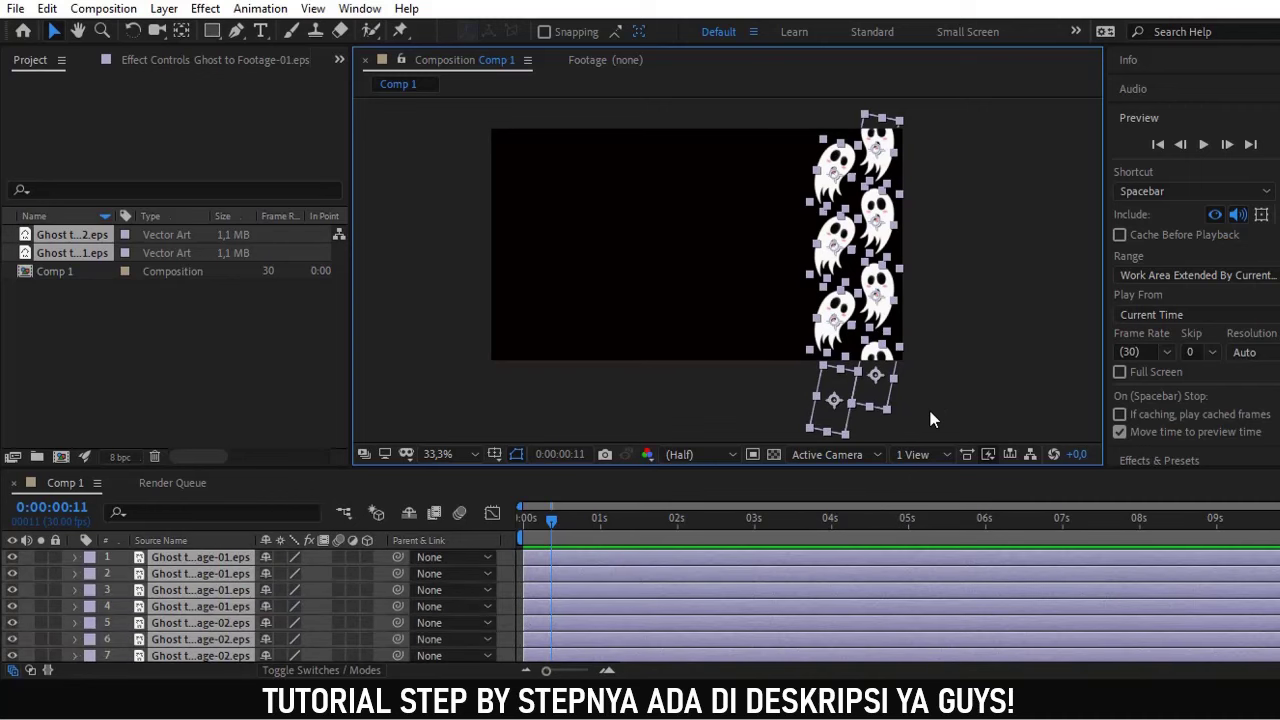
pyautogui.click(972, 131)
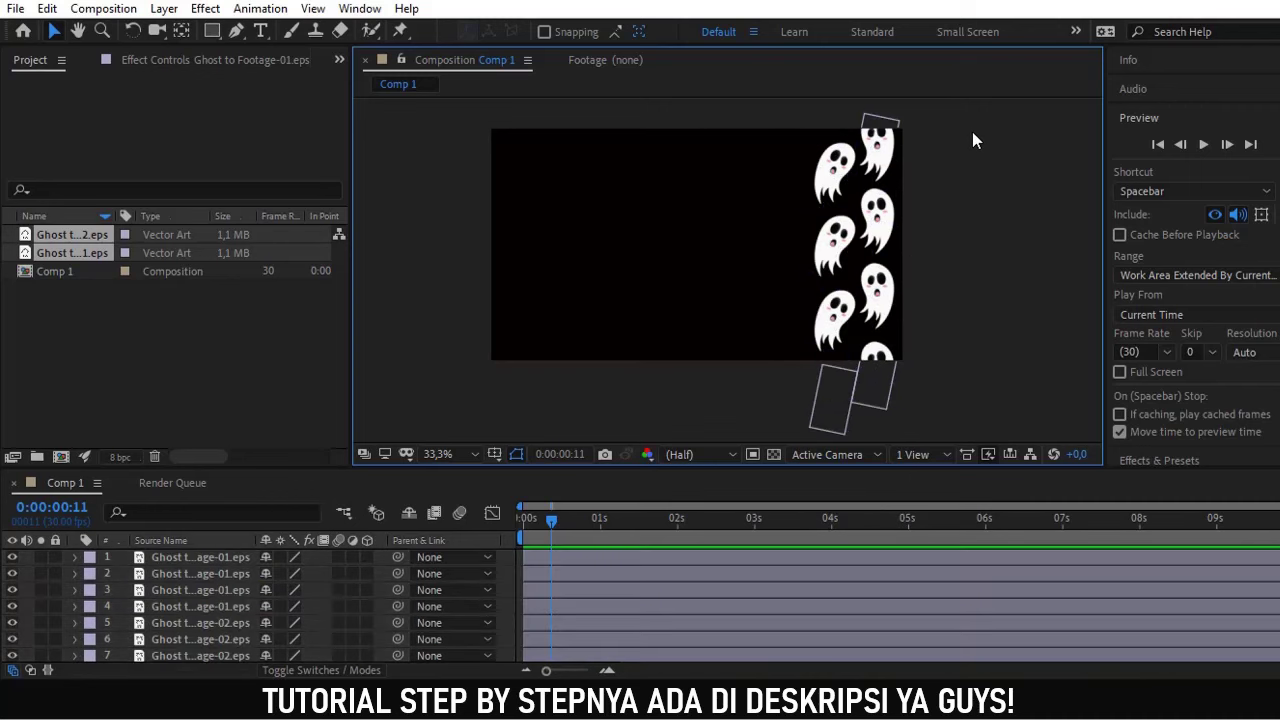
pyautogui.moveTo(977, 113); pyautogui.dragTo(808, 410)
pyautogui.press('p')
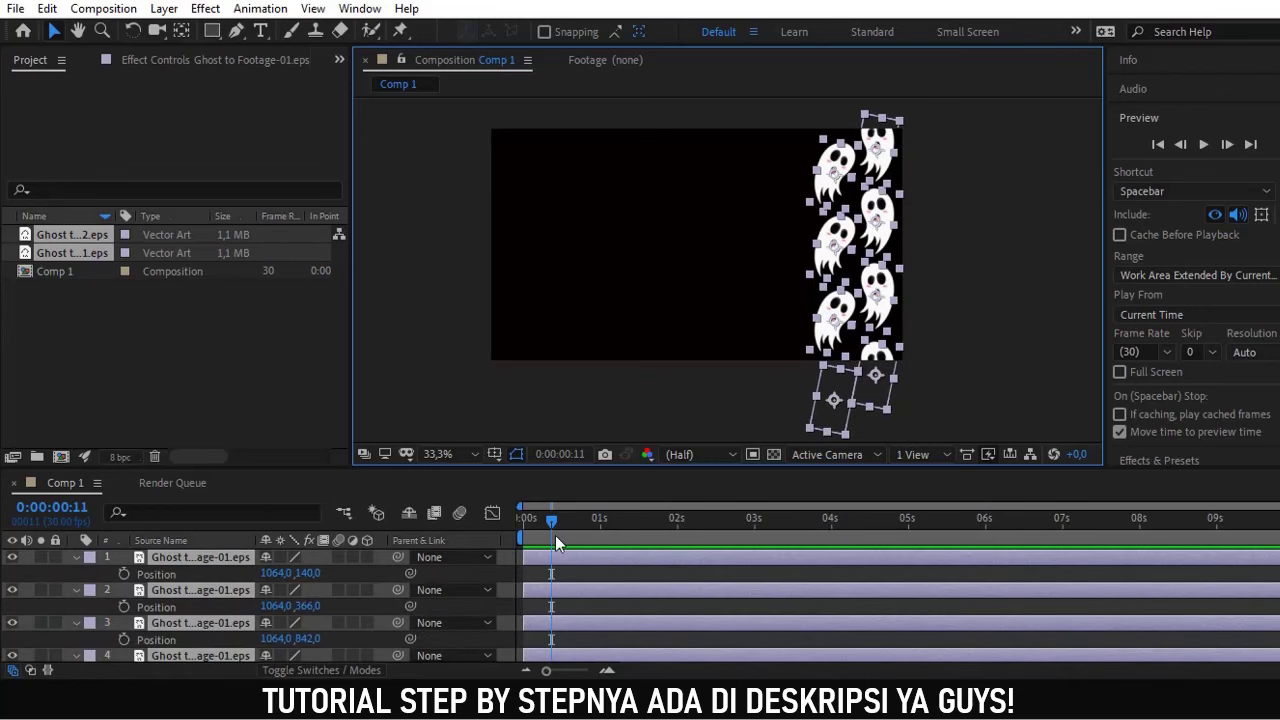
# Animate all eight ghost layers' Position from a keyframe at 0:00:00:00 to one at 0:00:09:29, moving the ghosts about 177 px straight up
pyautogui.moveTo(547, 529); pyautogui.dragTo(524, 530)
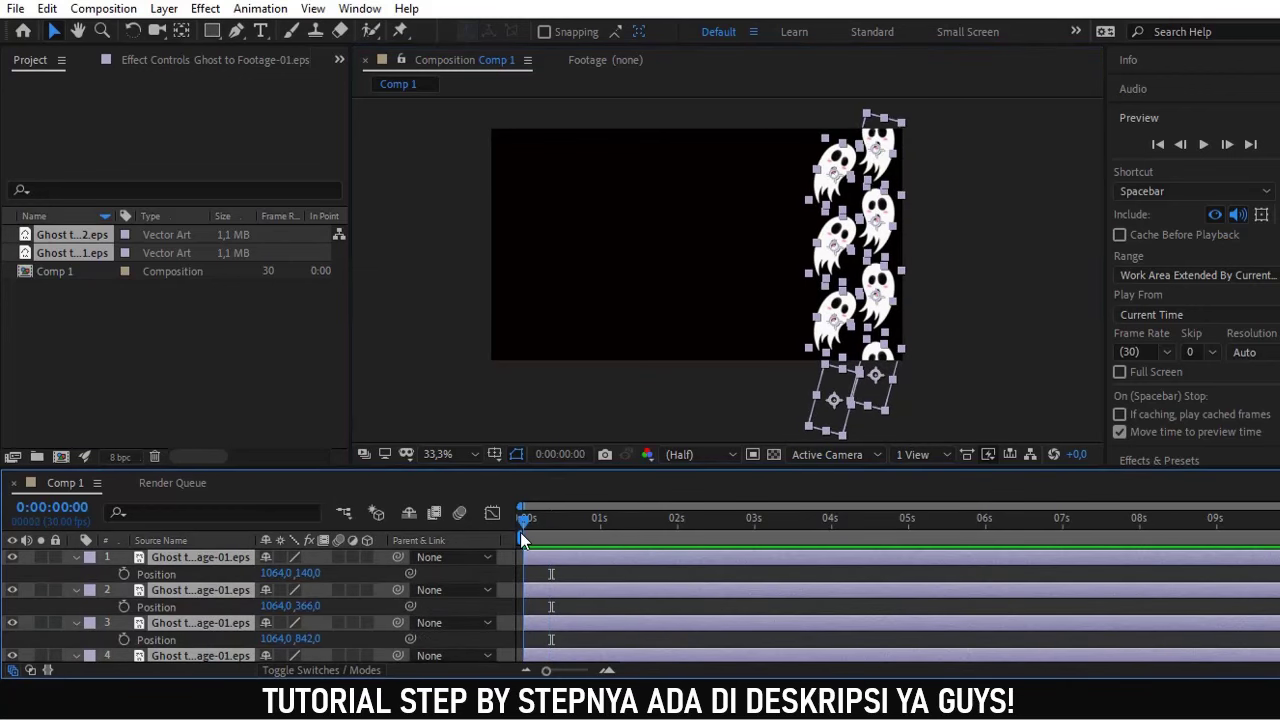
pyautogui.click(124, 572)
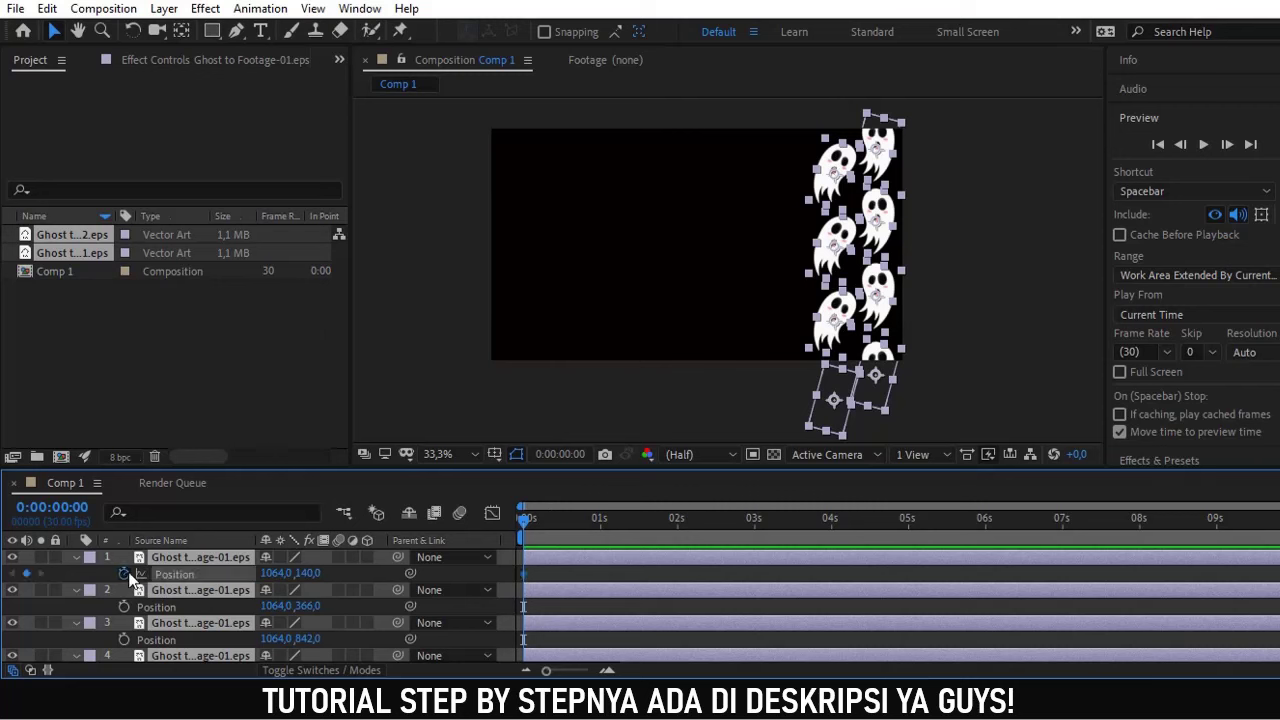
pyautogui.moveTo(527, 521); pyautogui.dragTo(1279, 522)
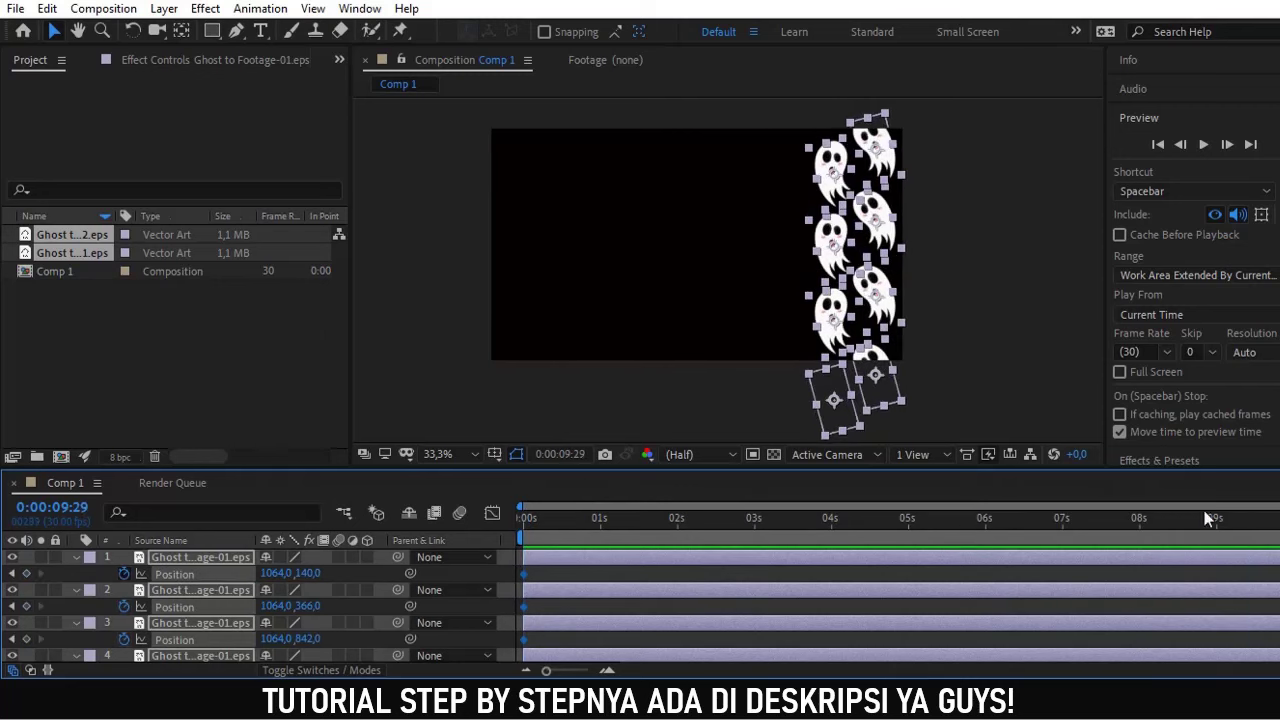
pyautogui.moveTo(818, 388); pyautogui.dragTo(831, 346)
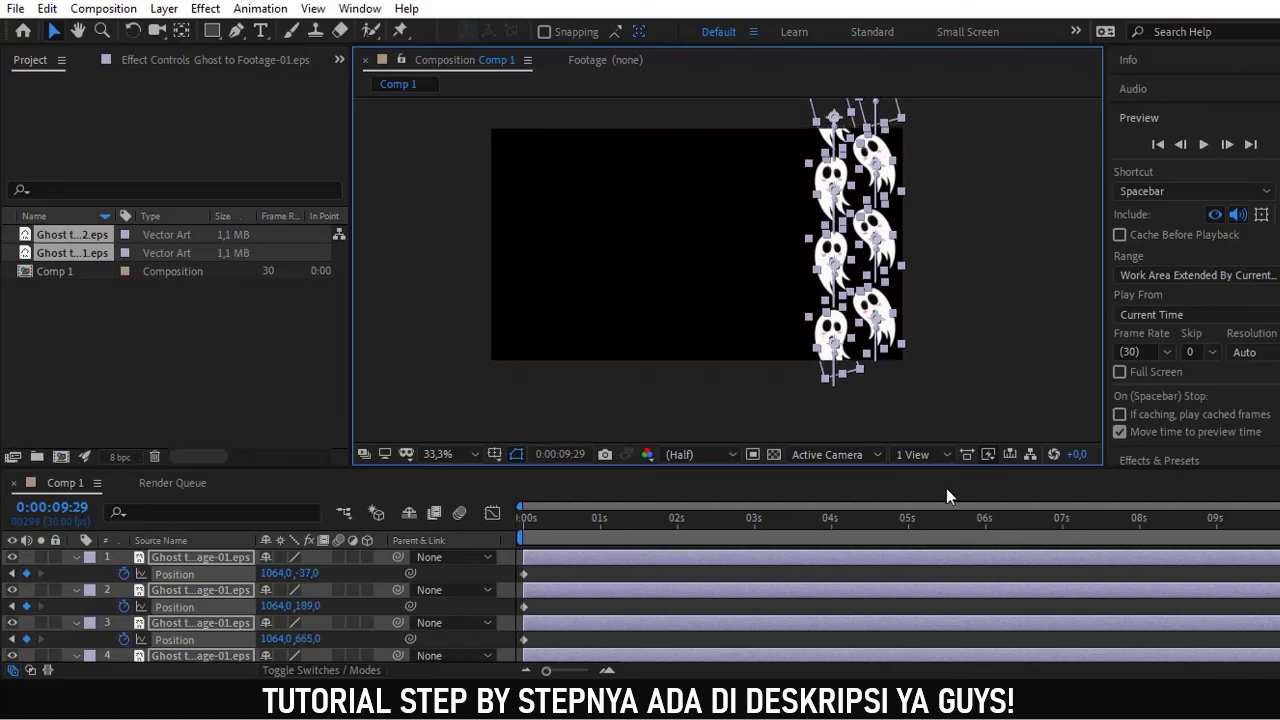
pyautogui.click(1010, 400)
# Play back the composition to check the ghosts' upward motion, and collapse the layers' Position properties
pyautogui.click(1204, 145)
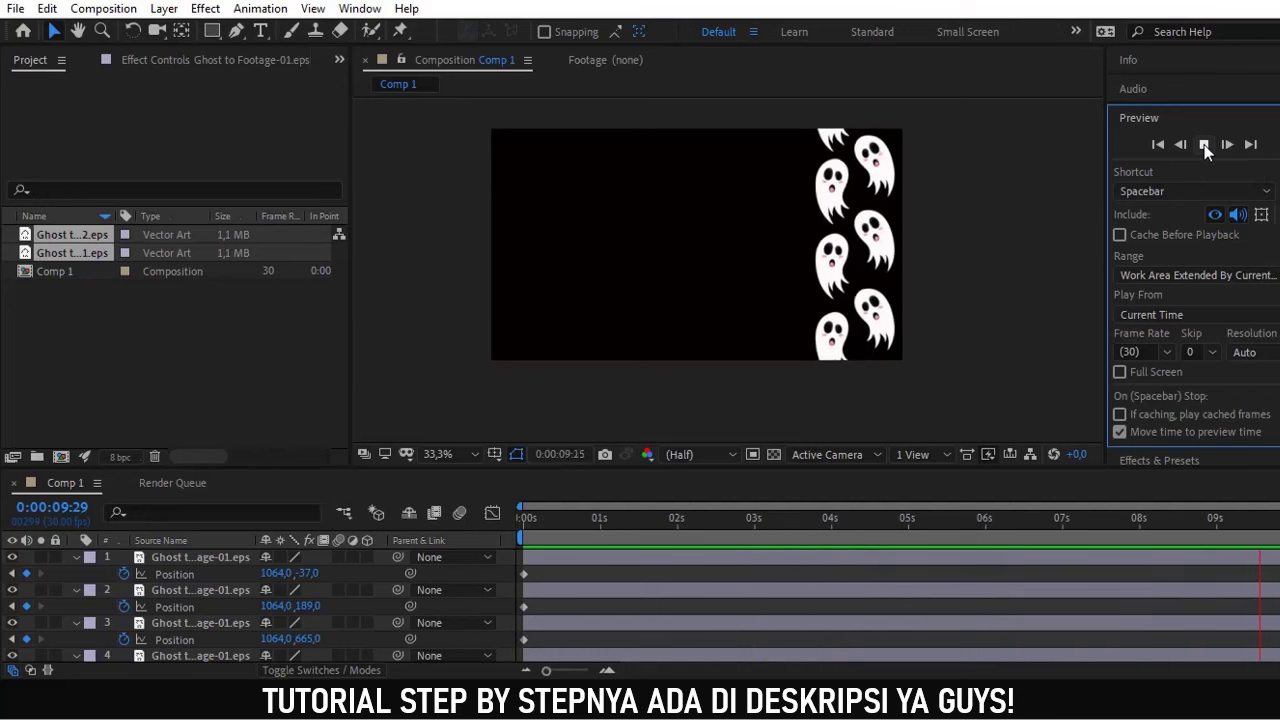
pyautogui.click(1205, 146)
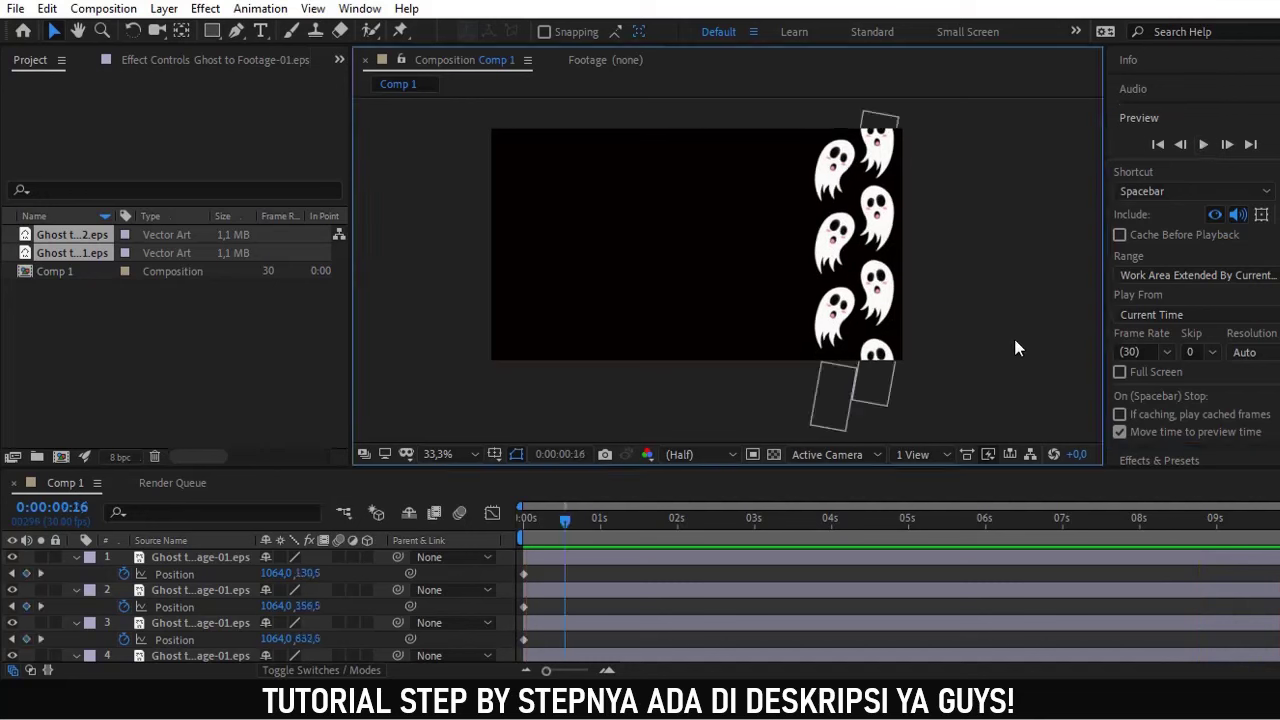
pyautogui.press('u')
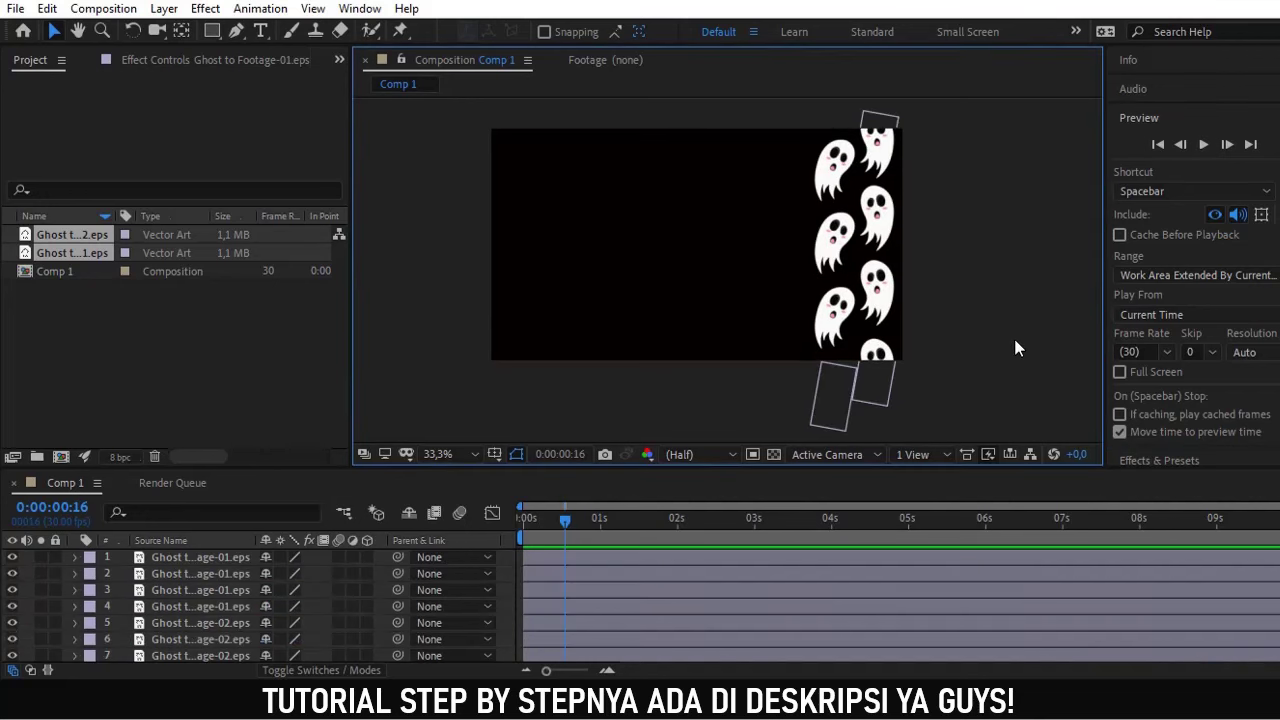
# Reveal the ghost layers' Opacity properties and add a 100% Opacity keyframe to all eight layers at 0:00:00:29
pyautogui.click(598, 527)
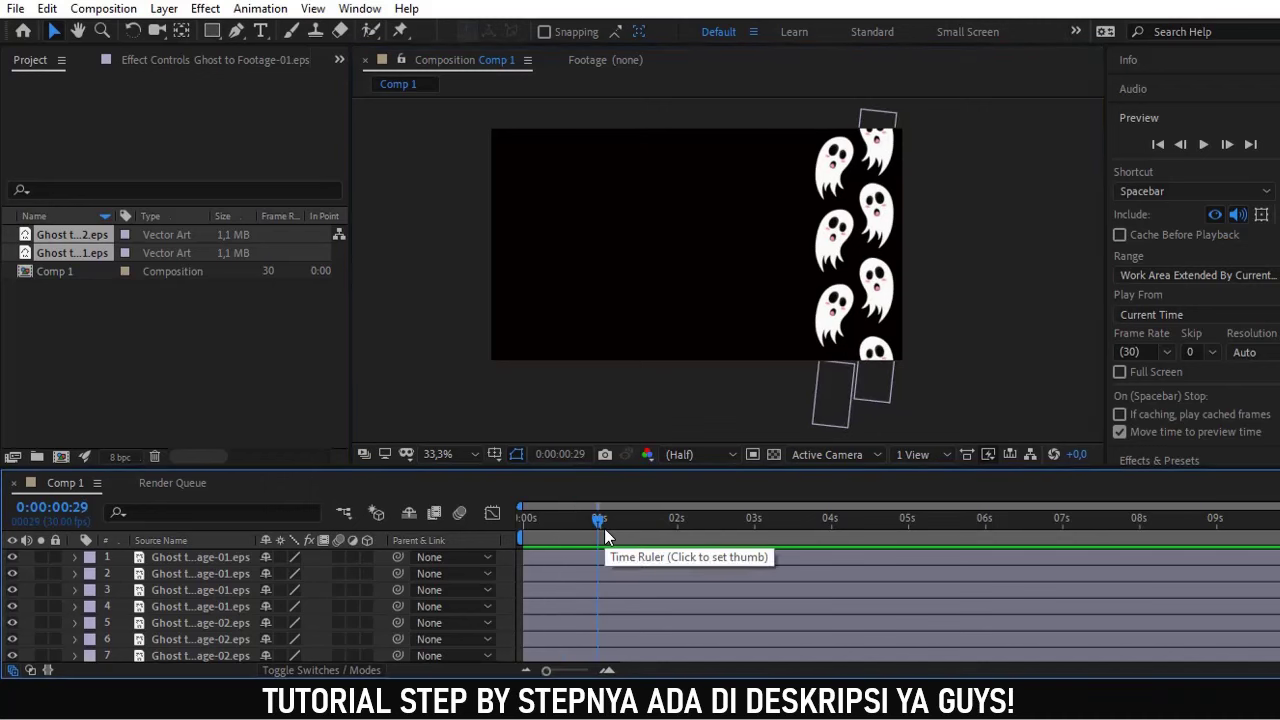
pyautogui.press('t')
pyautogui.moveTo(599, 522); pyautogui.dragTo(533, 520)
pyautogui.click(599, 527)
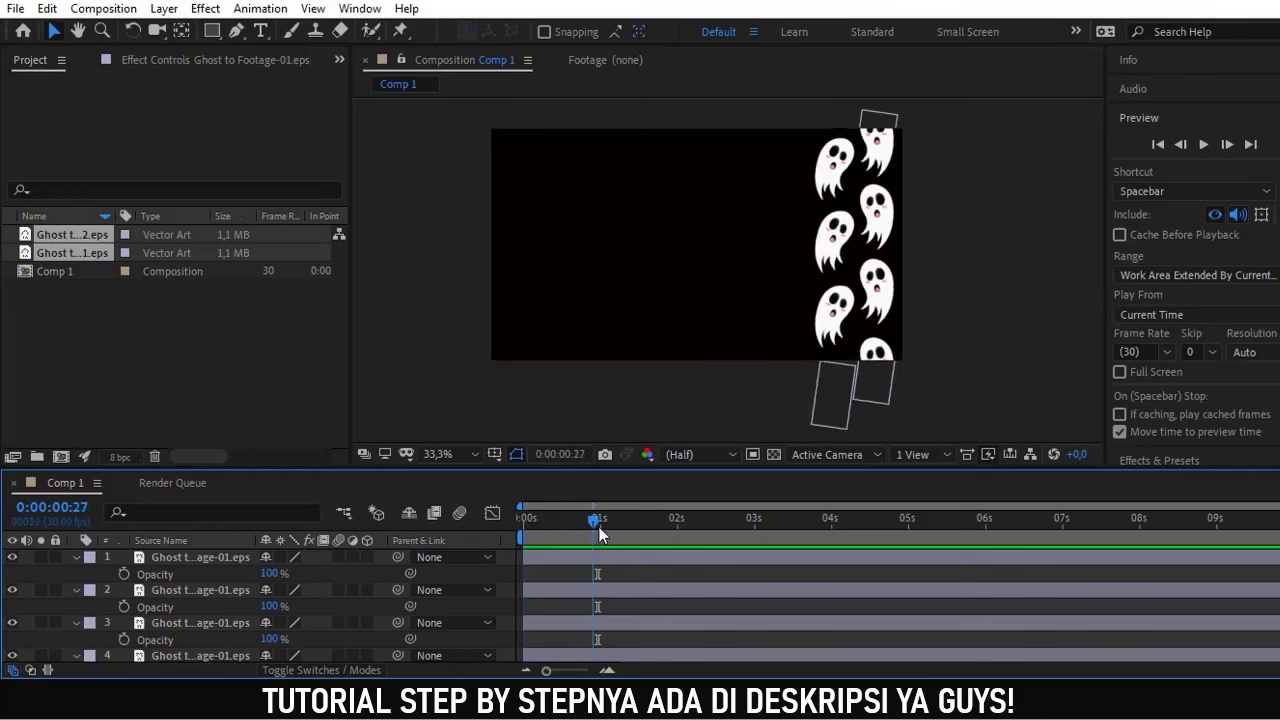
pyautogui.click(123, 574)
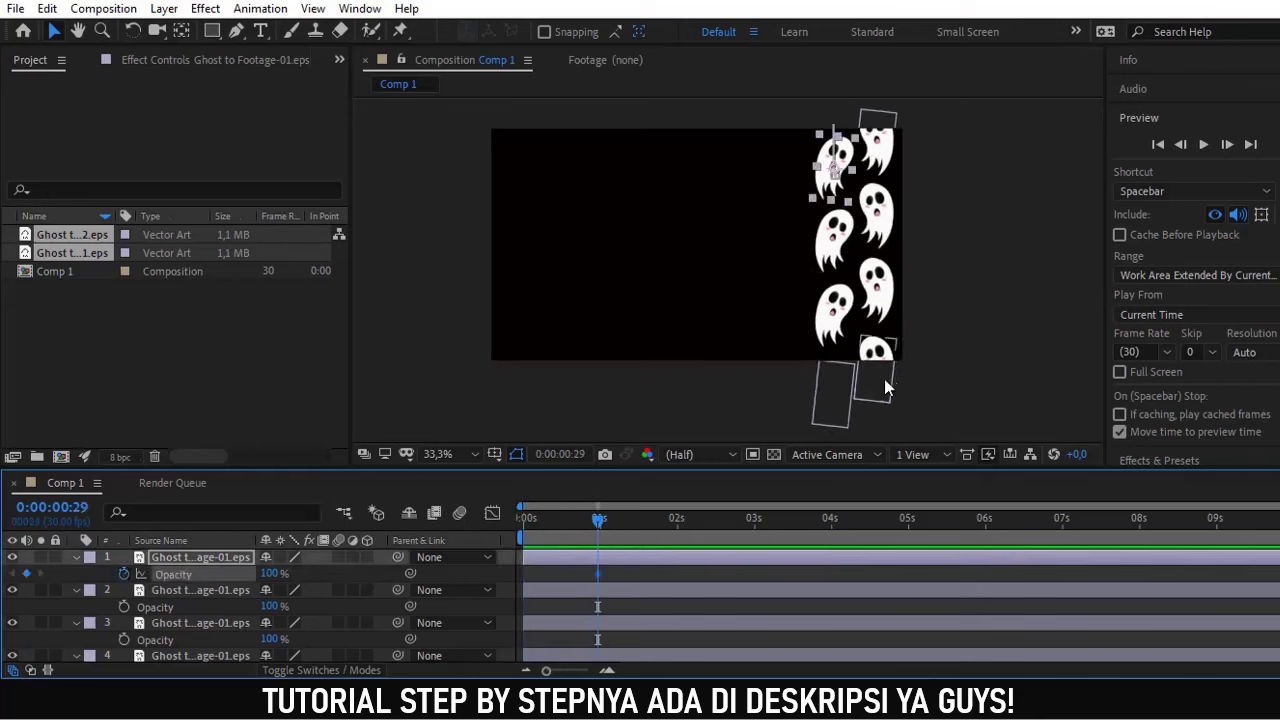
pyautogui.click(950, 365)
pyautogui.moveTo(980, 132); pyautogui.dragTo(784, 390)
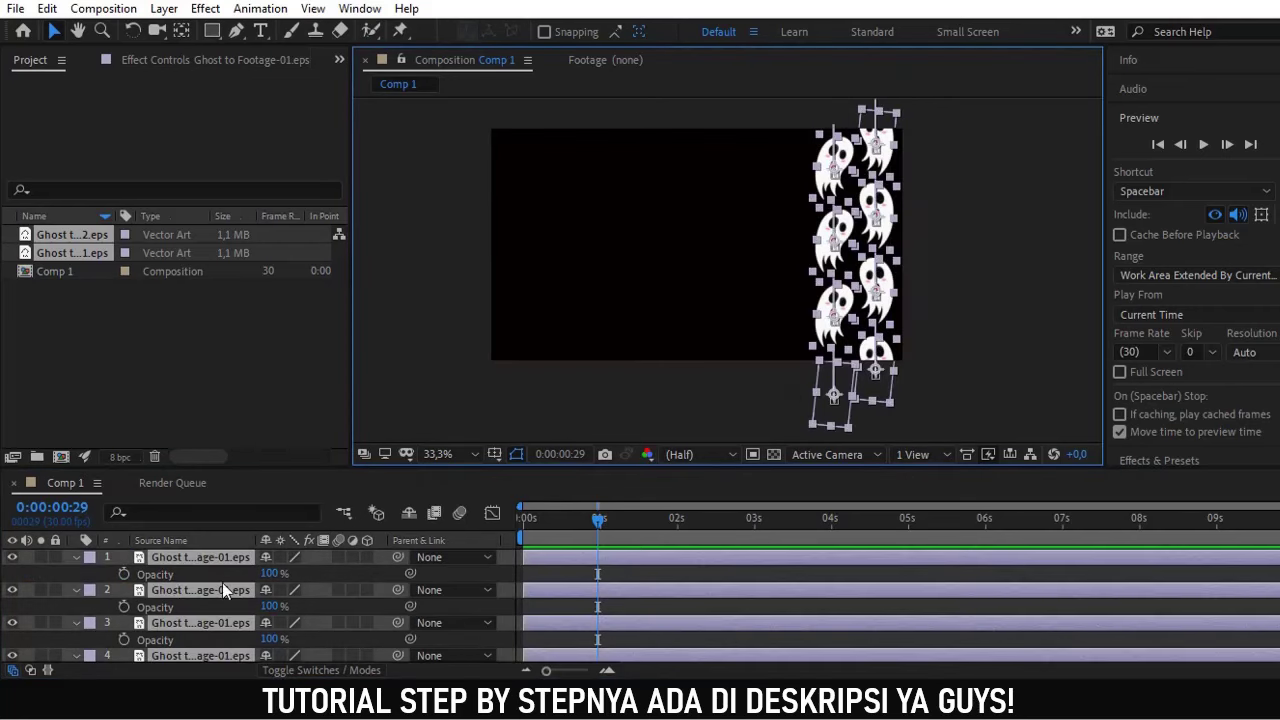
pyautogui.click(124, 574)
# Set the Opacity of all eight ghost layers to 0% at 0:00:00:00 for the fade-in
pyautogui.moveTo(599, 521); pyautogui.dragTo(510, 534)
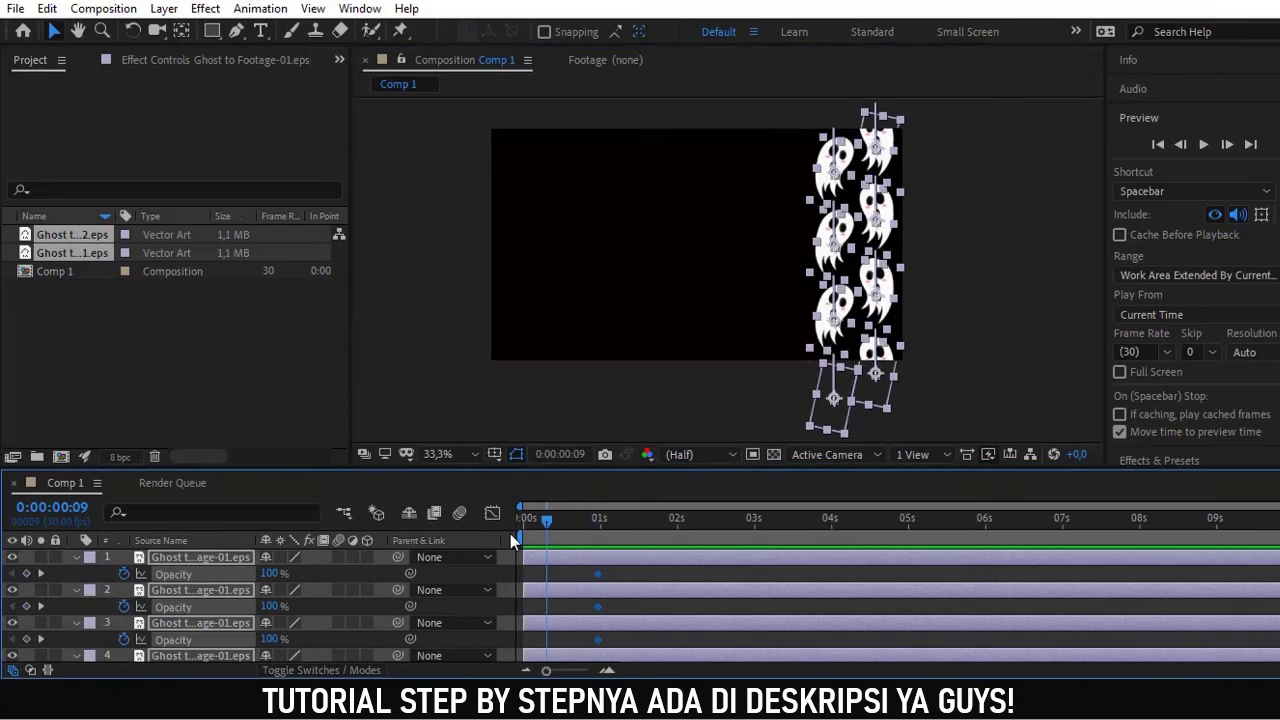
pyautogui.click(270, 573)
pyautogui.write('0')
pyautogui.press('Return')
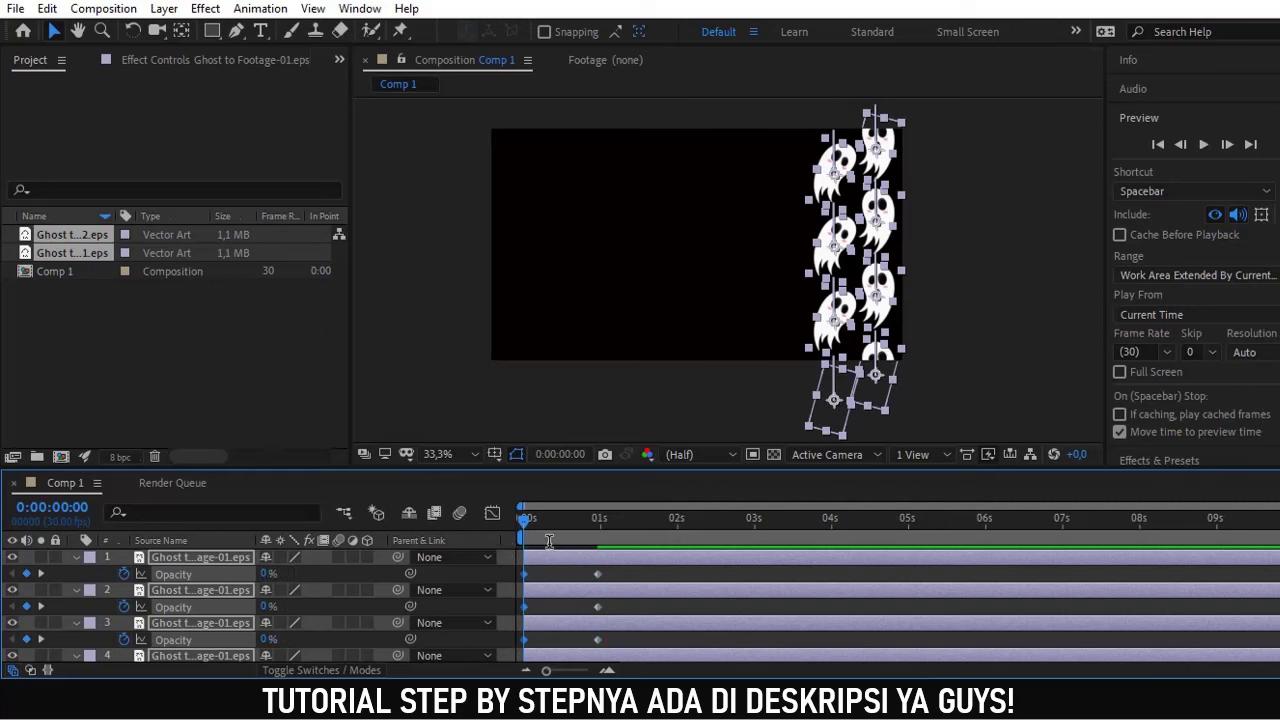
# Set the Opacity of all eight ghost layers to 0% at the composition's last frame, 0:00:09:29
pyautogui.moveTo(858, 529); pyautogui.dragTo(1220, 530)
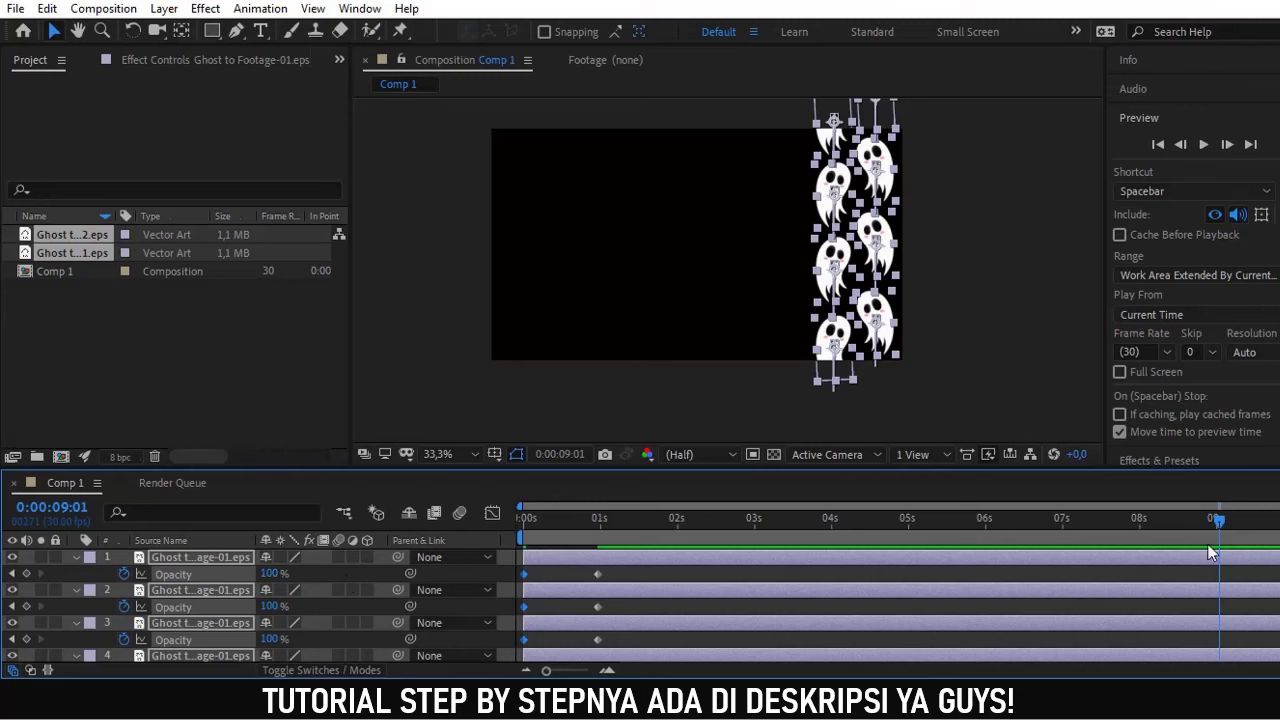
pyautogui.press('space')
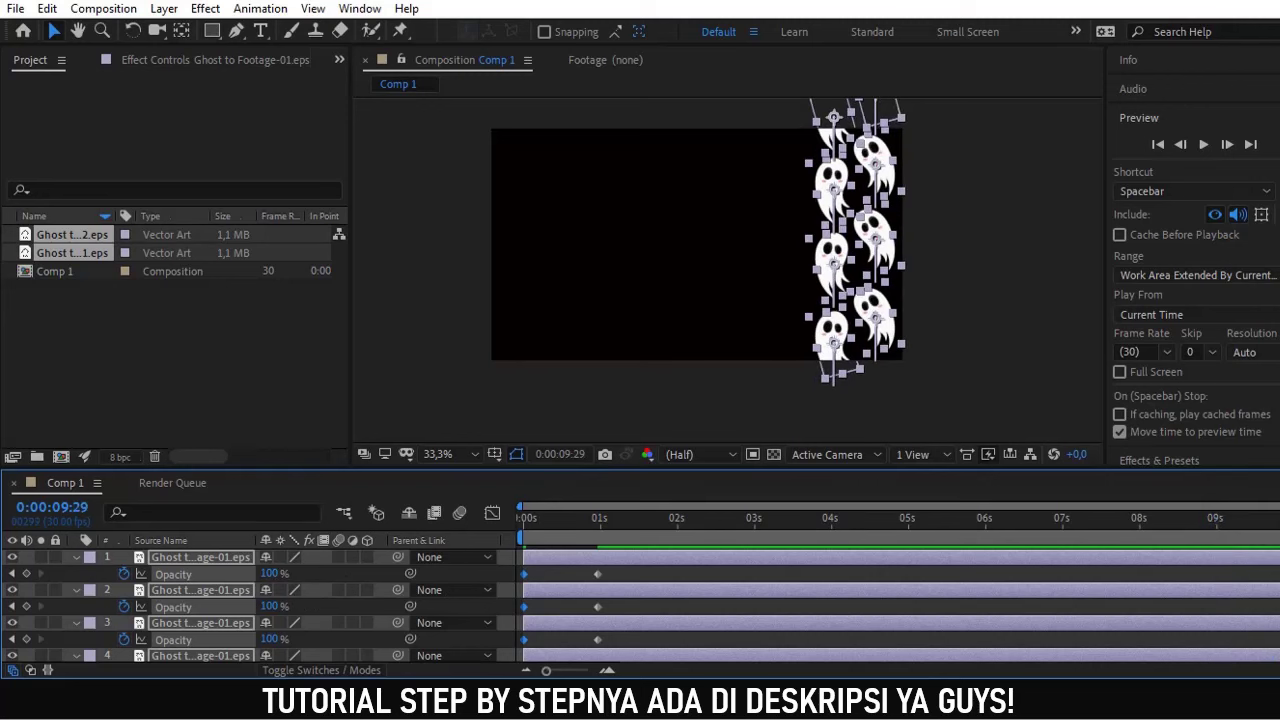
pyautogui.click(268, 573)
pyautogui.write('0')
pyautogui.press('Return')
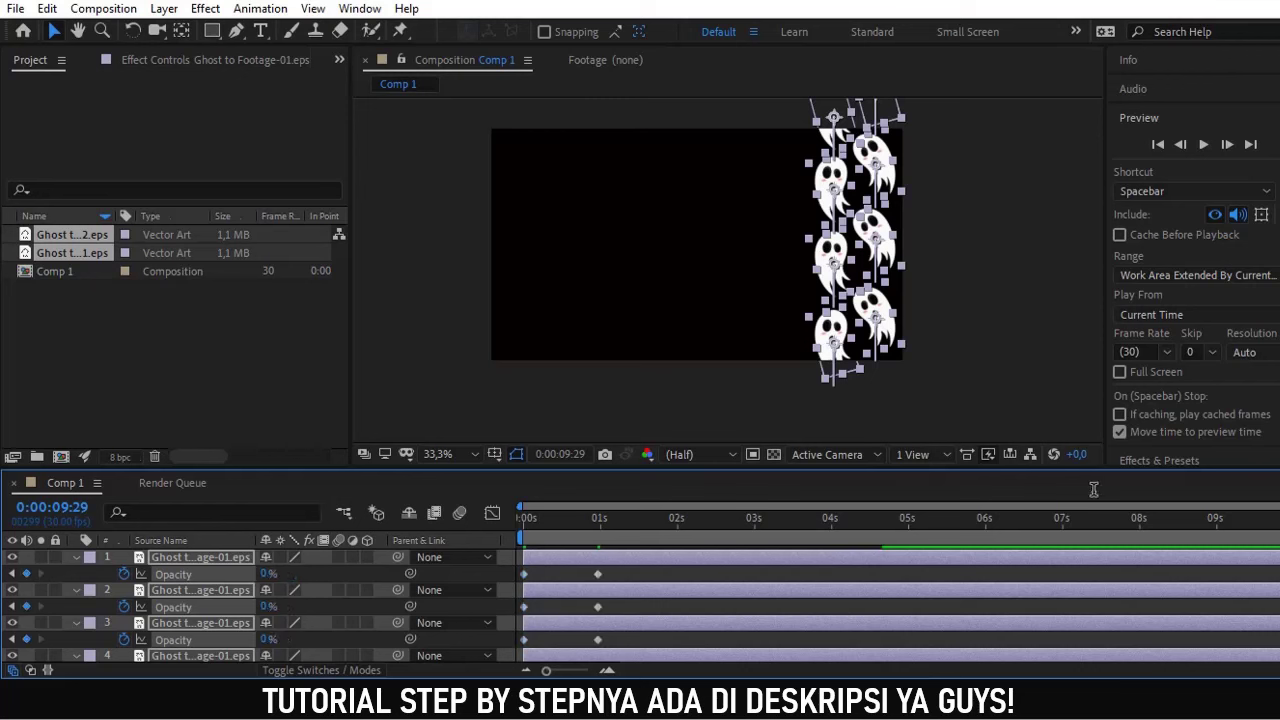
# Set the Opacity of all eight ghost layers to 100% at 0:00:09:00, where the fade-out begins
pyautogui.click(1219, 524)
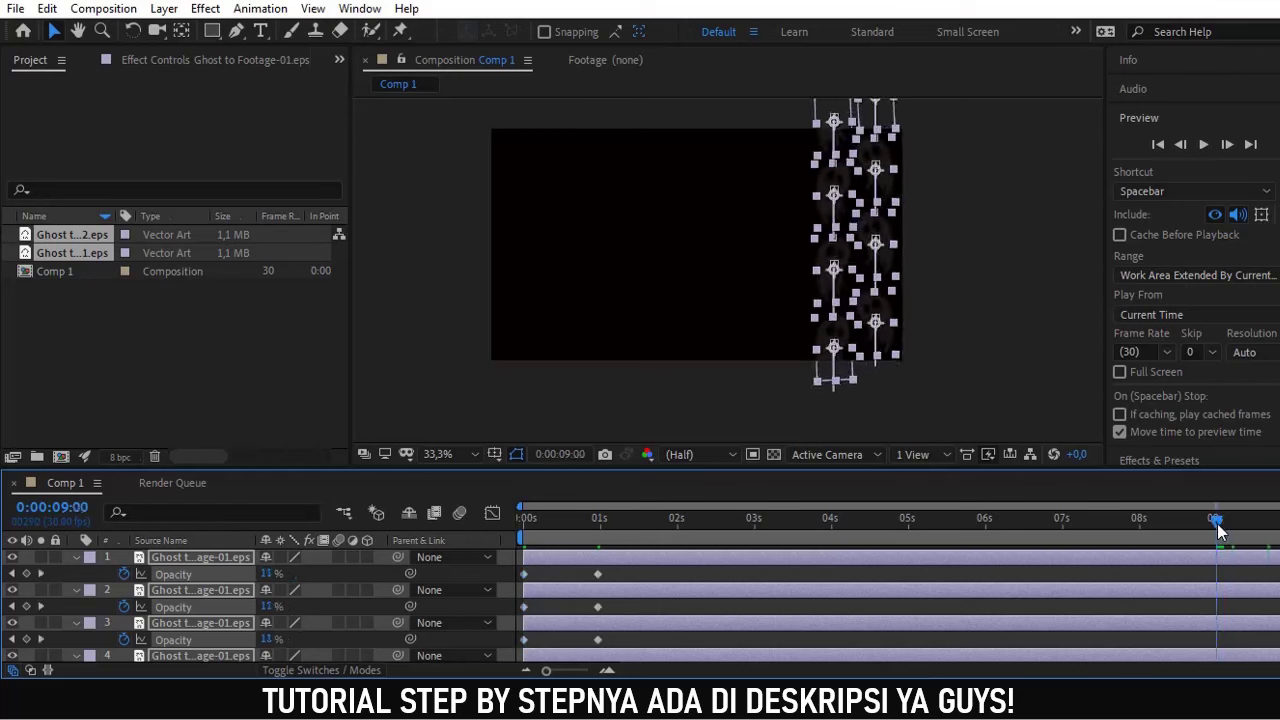
pyautogui.click(268, 573)
pyautogui.write('100')
pyautogui.press('Return')
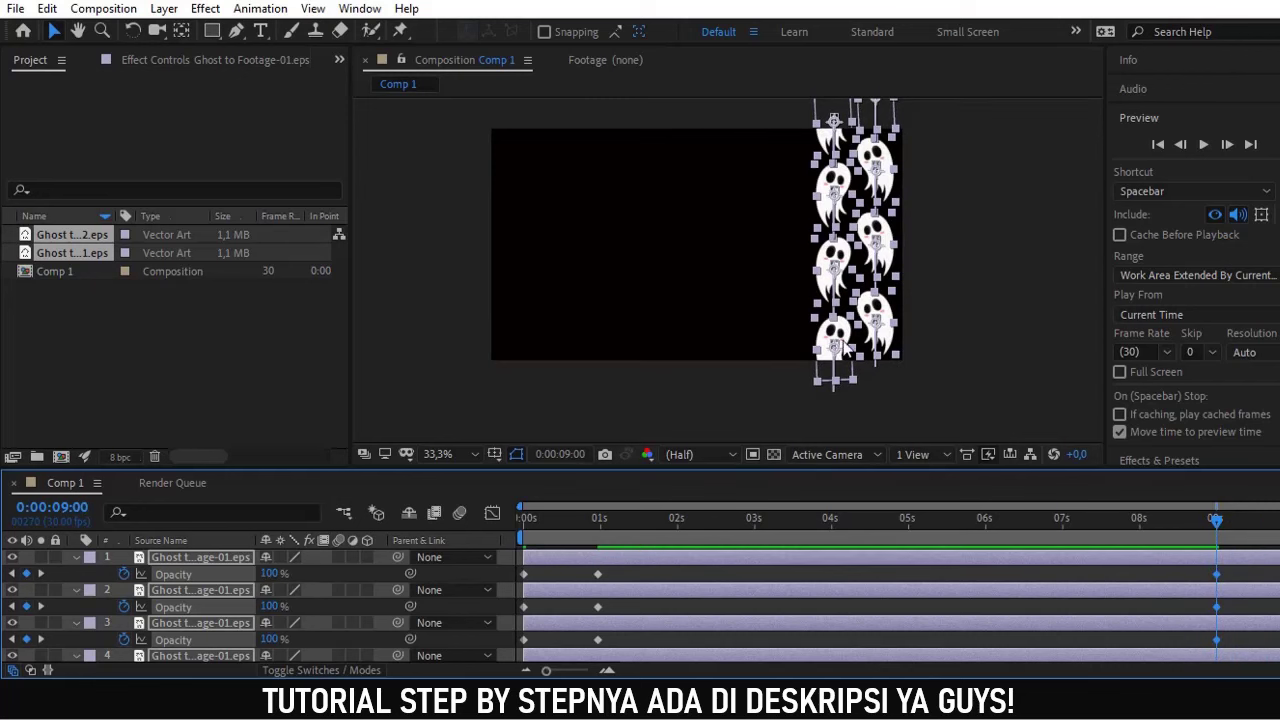
# Collapse all keyframed properties of the ghost layers and play back the composition to check the fades
pyautogui.click(798, 407)
pyautogui.press('u')
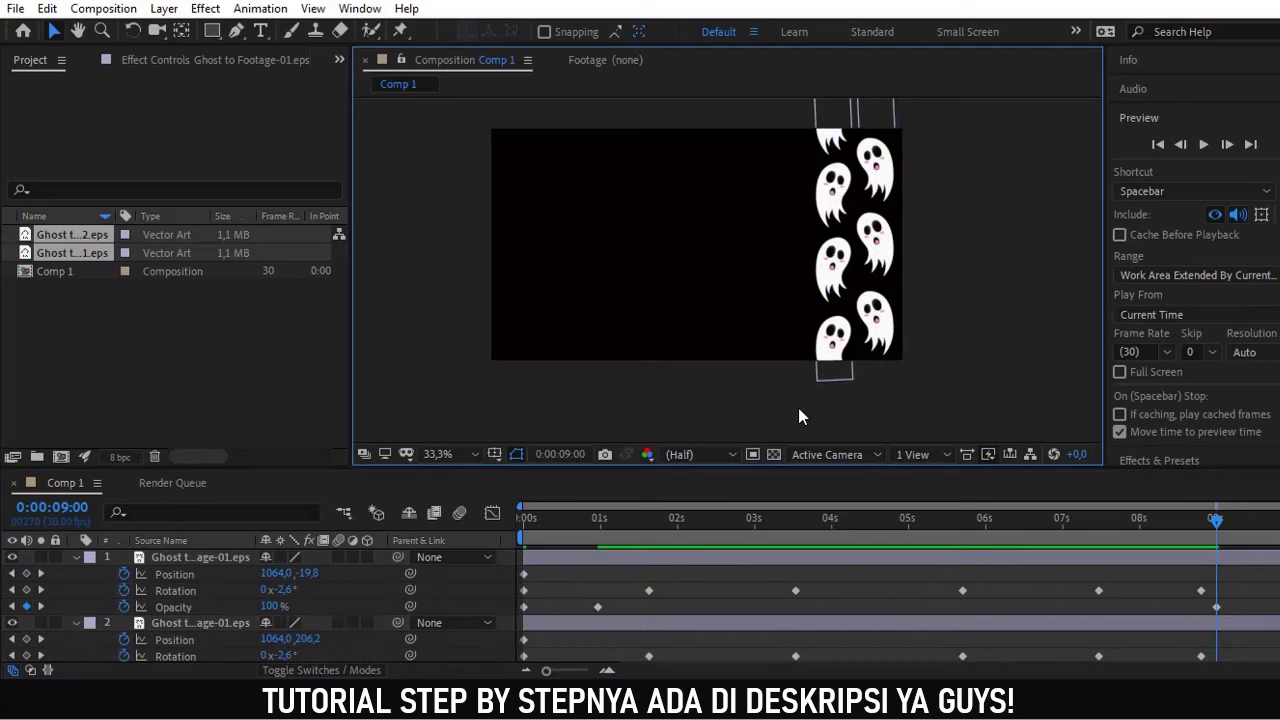
pyautogui.press('u')
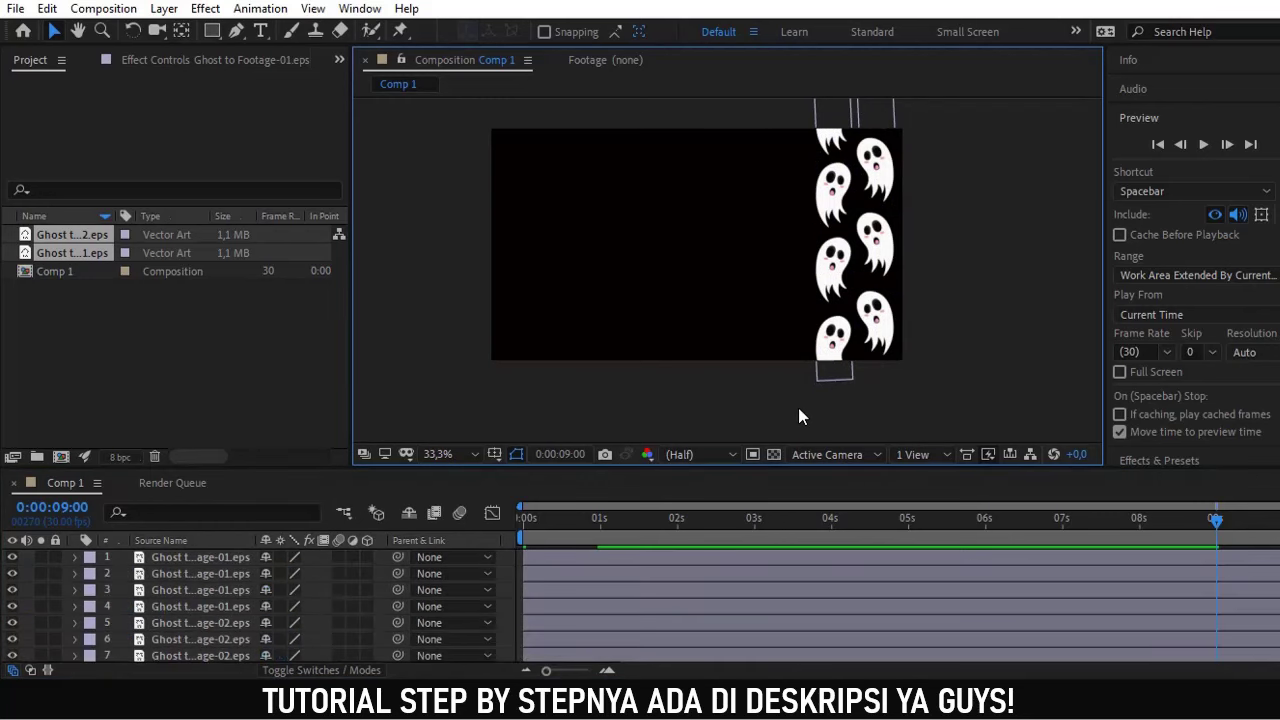
pyautogui.click(1203, 145)
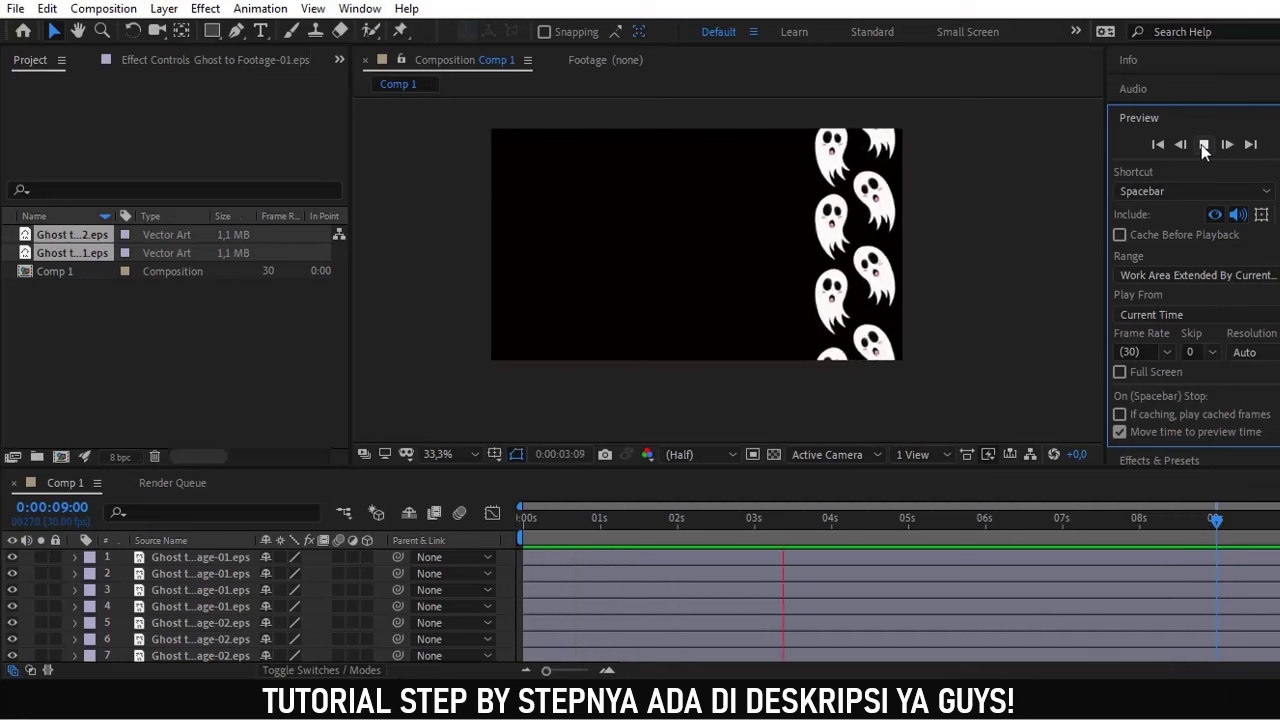
pyautogui.press('space')
pyautogui.click(940, 301)
# Add Comp 1 to the render queue and set its output module to the QuickTime format with RGB channels
pyautogui.click(103, 9)
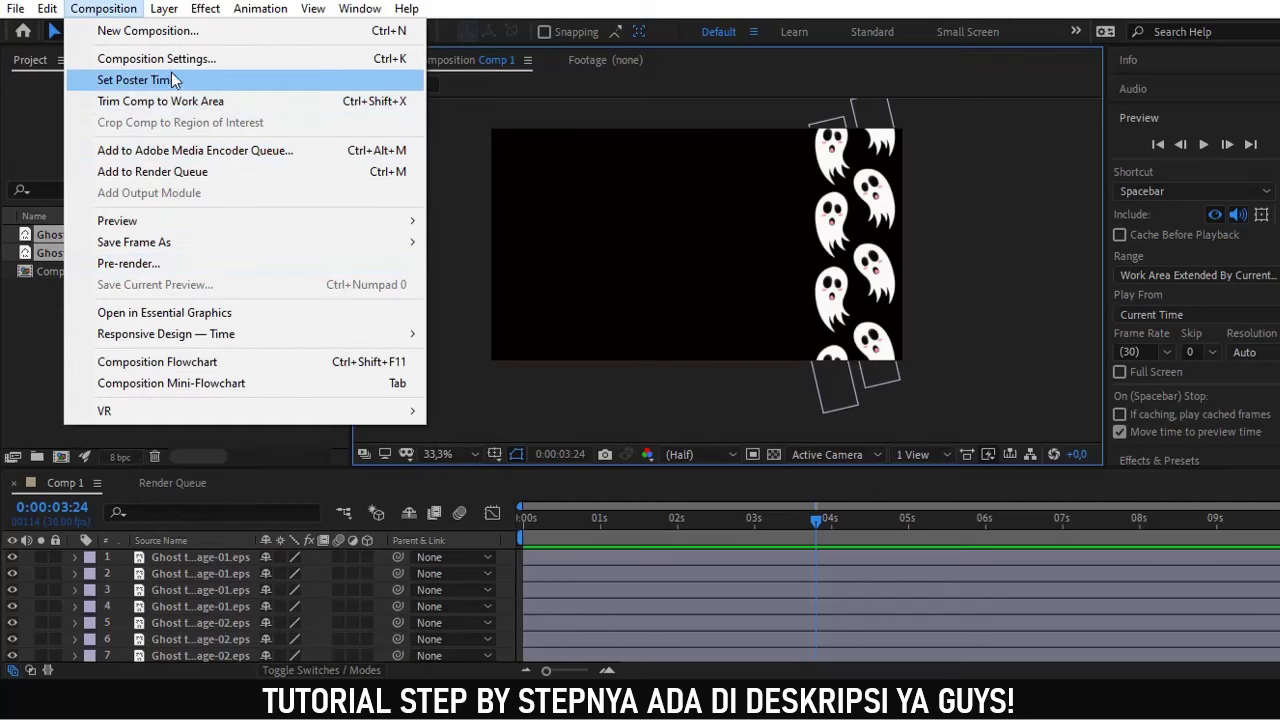
pyautogui.click(155, 171)
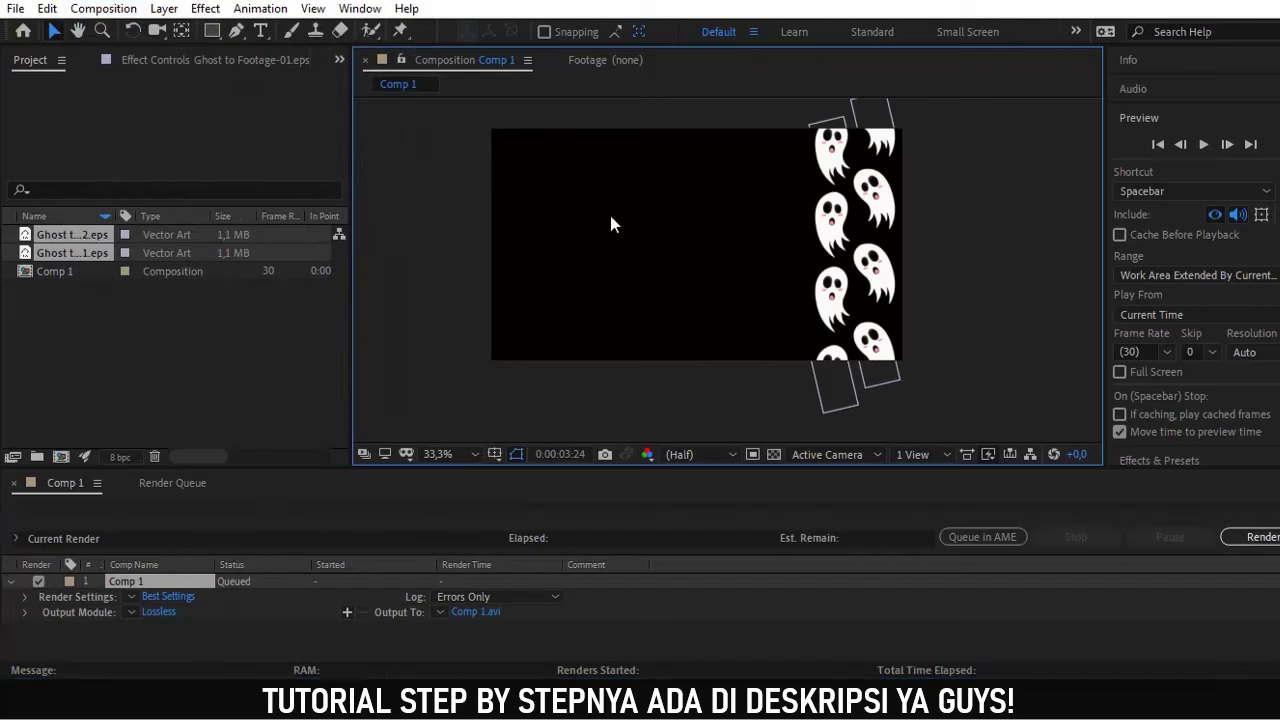
pyautogui.click(159, 609)
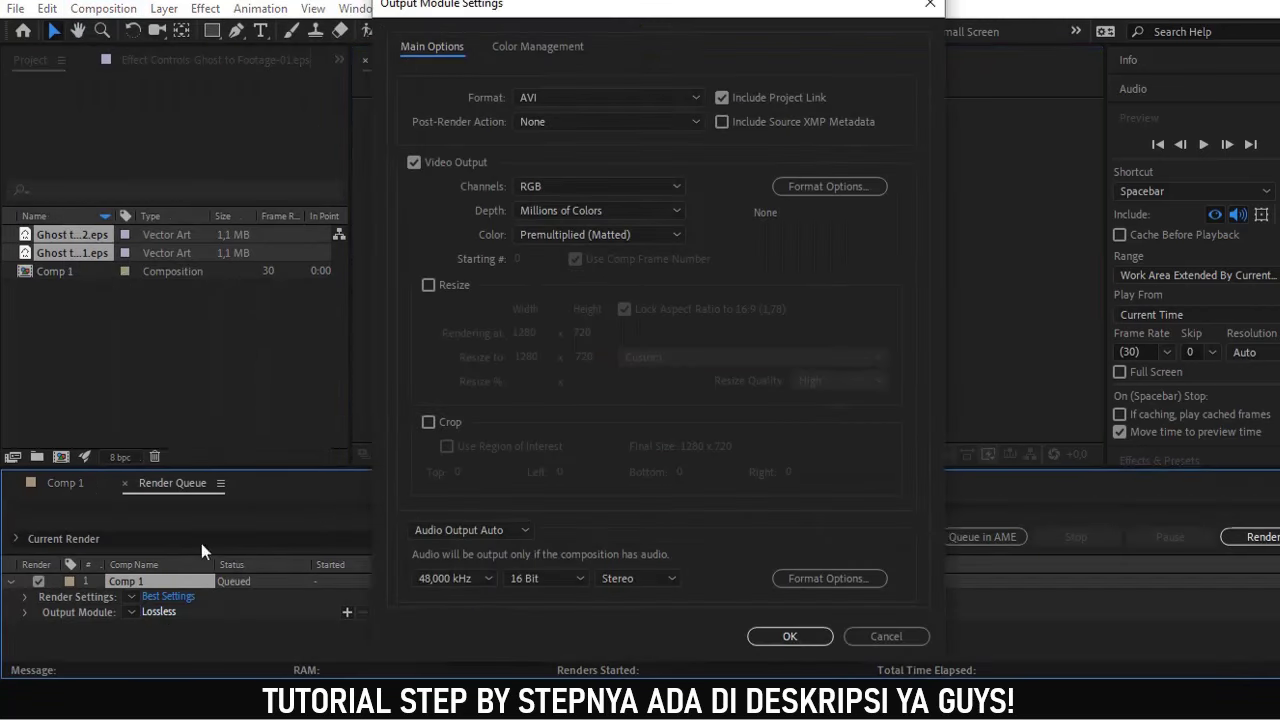
pyautogui.click(694, 97)
pyautogui.click(572, 304)
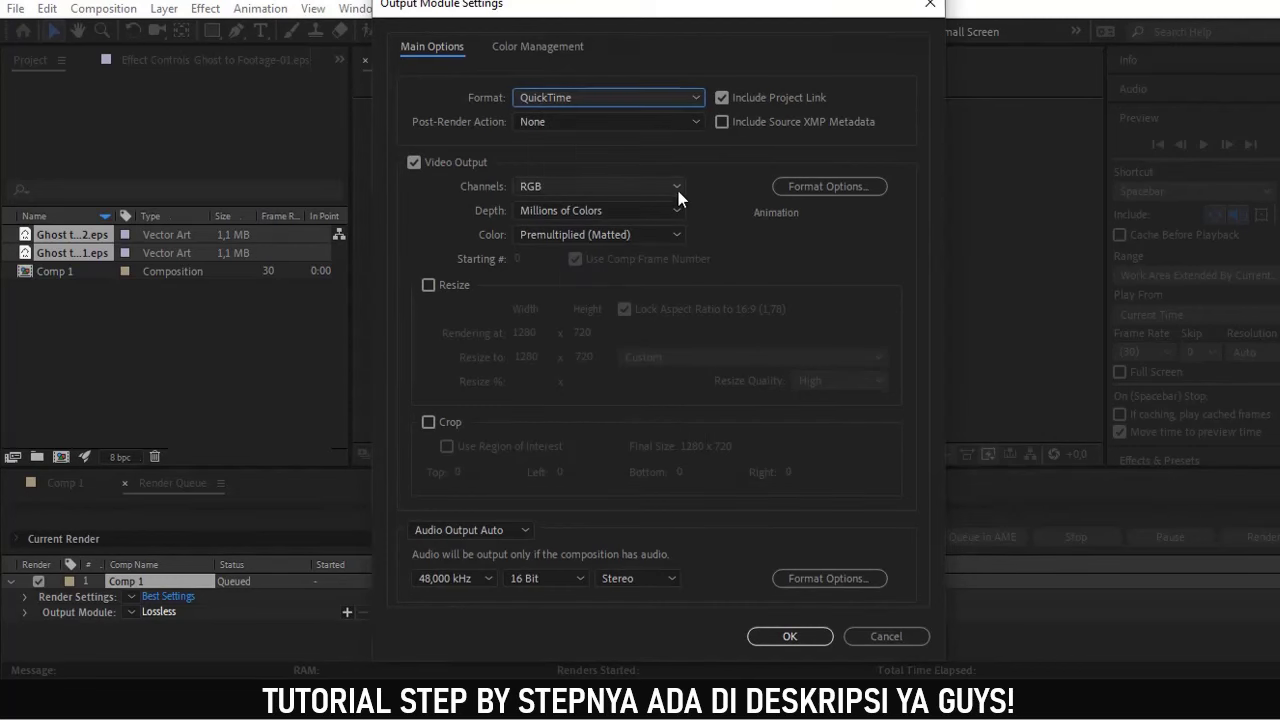
pyautogui.click(678, 191)
pyautogui.click(641, 207)
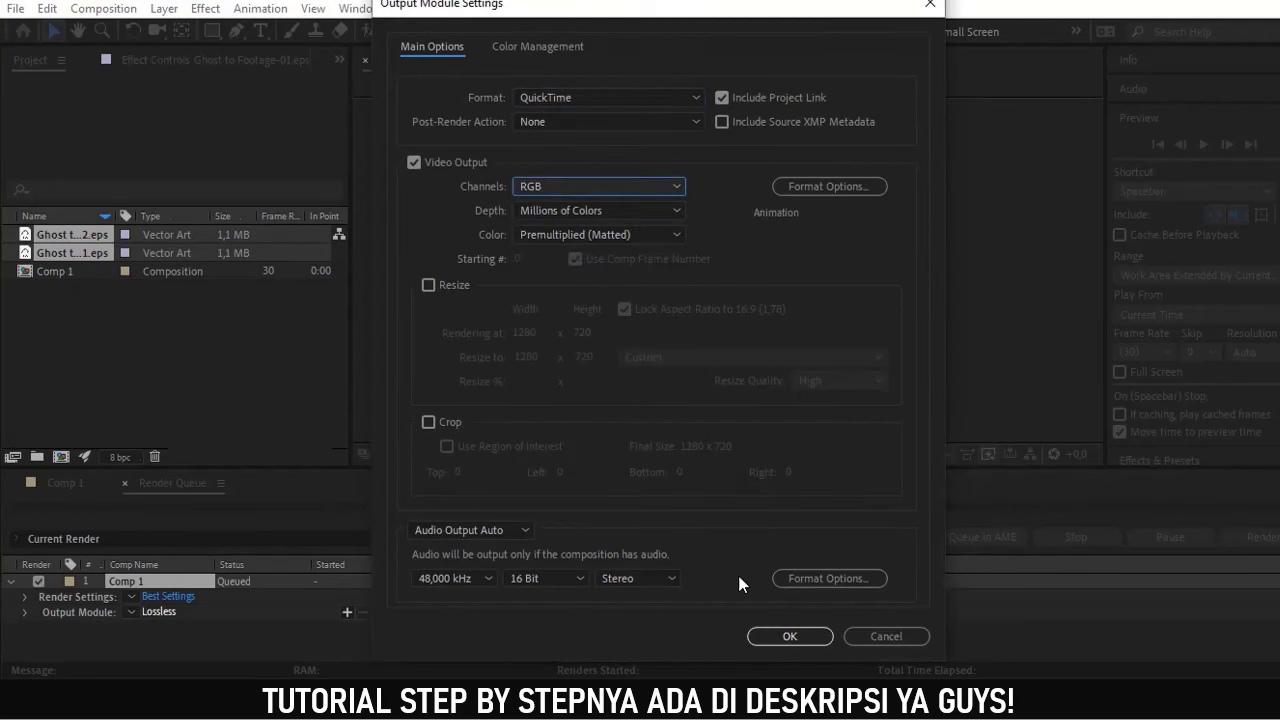
pyautogui.click(790, 637)
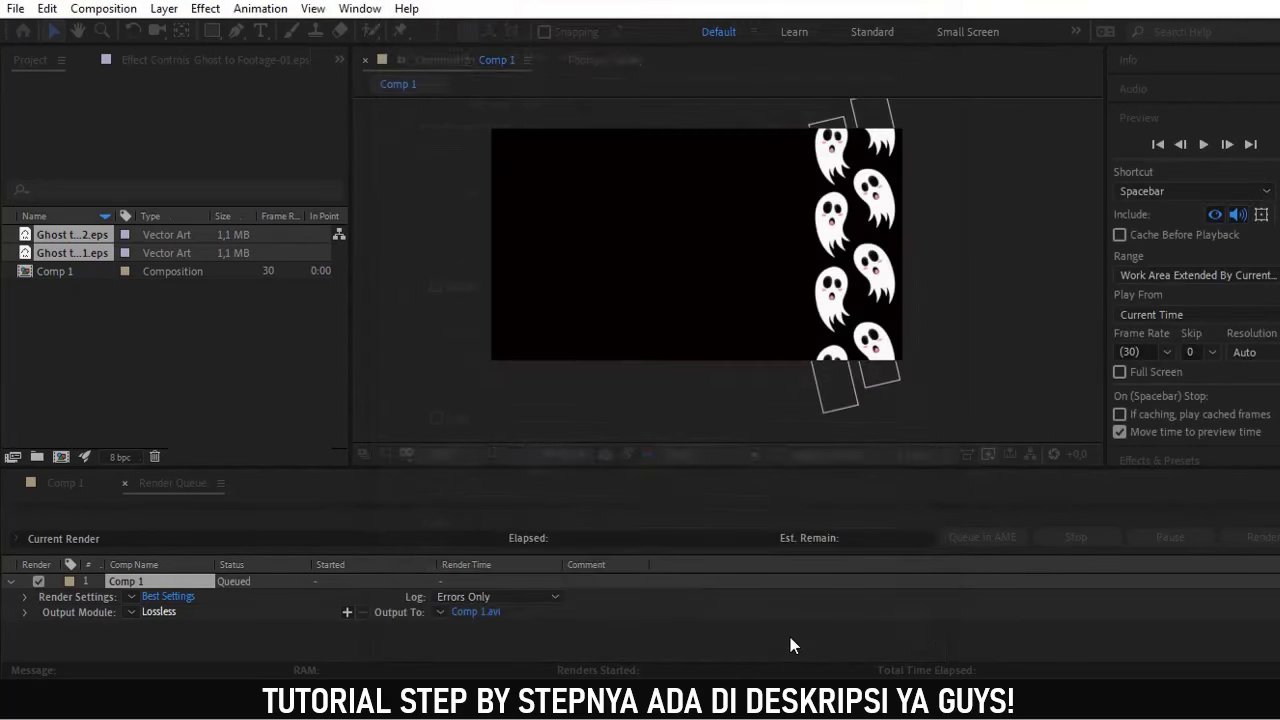
# Name the output movie GHOSTS in the Documents folder and render the composition
pyautogui.click(465, 613)
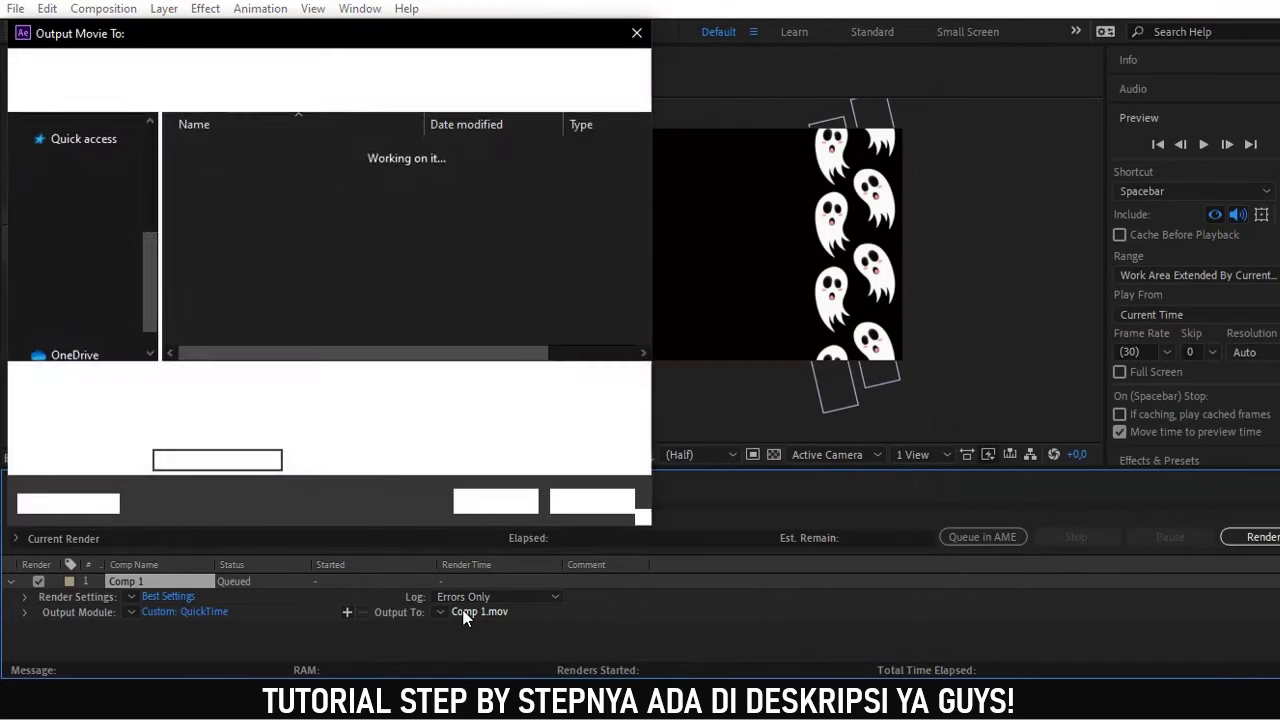
pyautogui.write('GHOSTS')
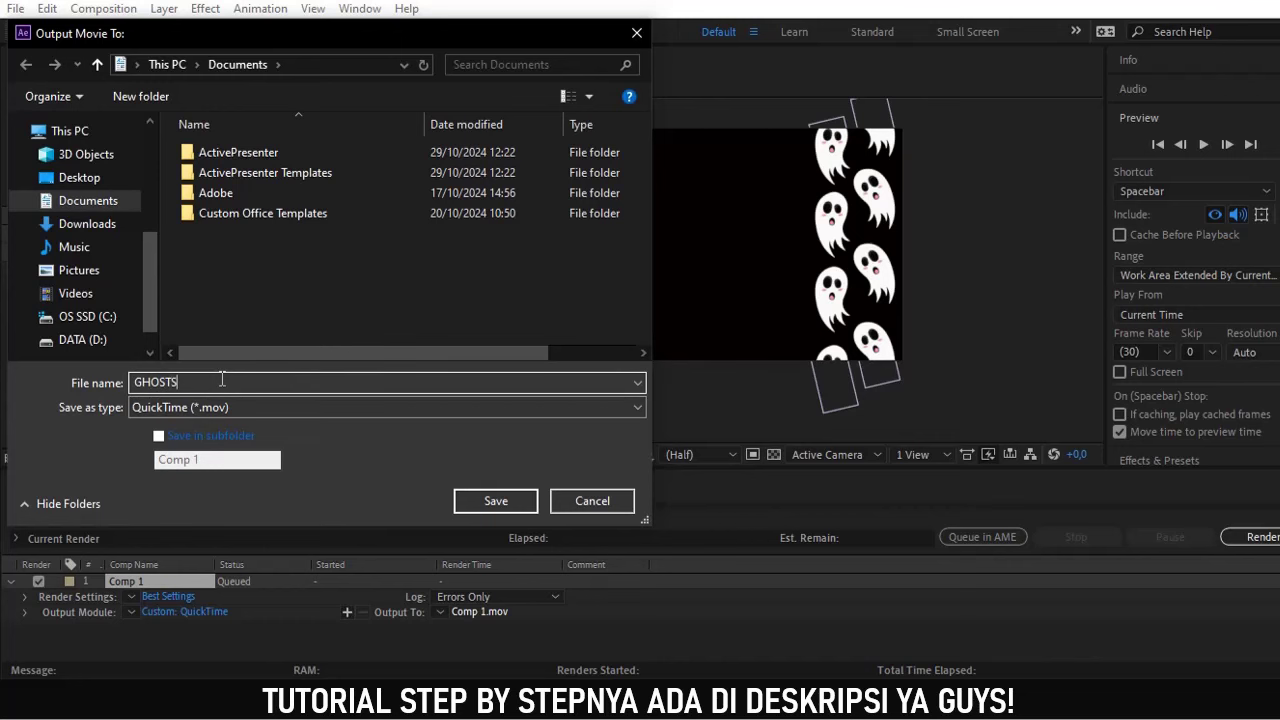
pyautogui.click(510, 501)
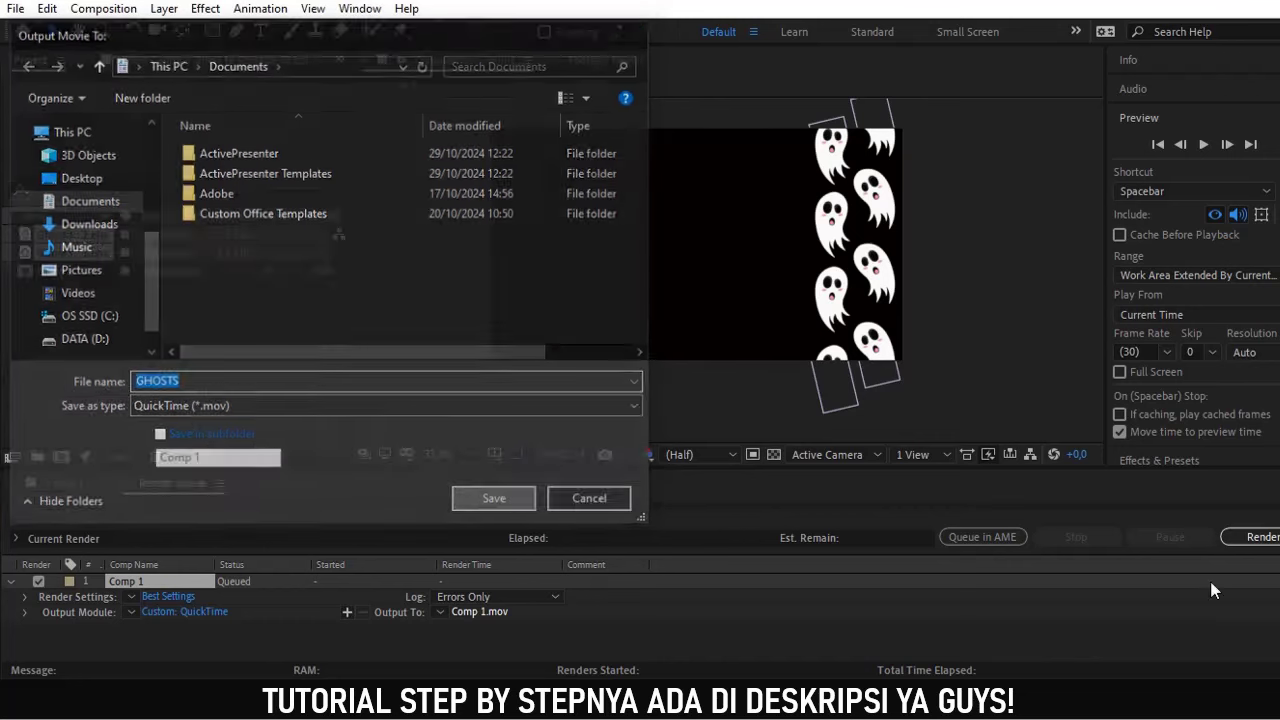
pyautogui.click(1258, 538)
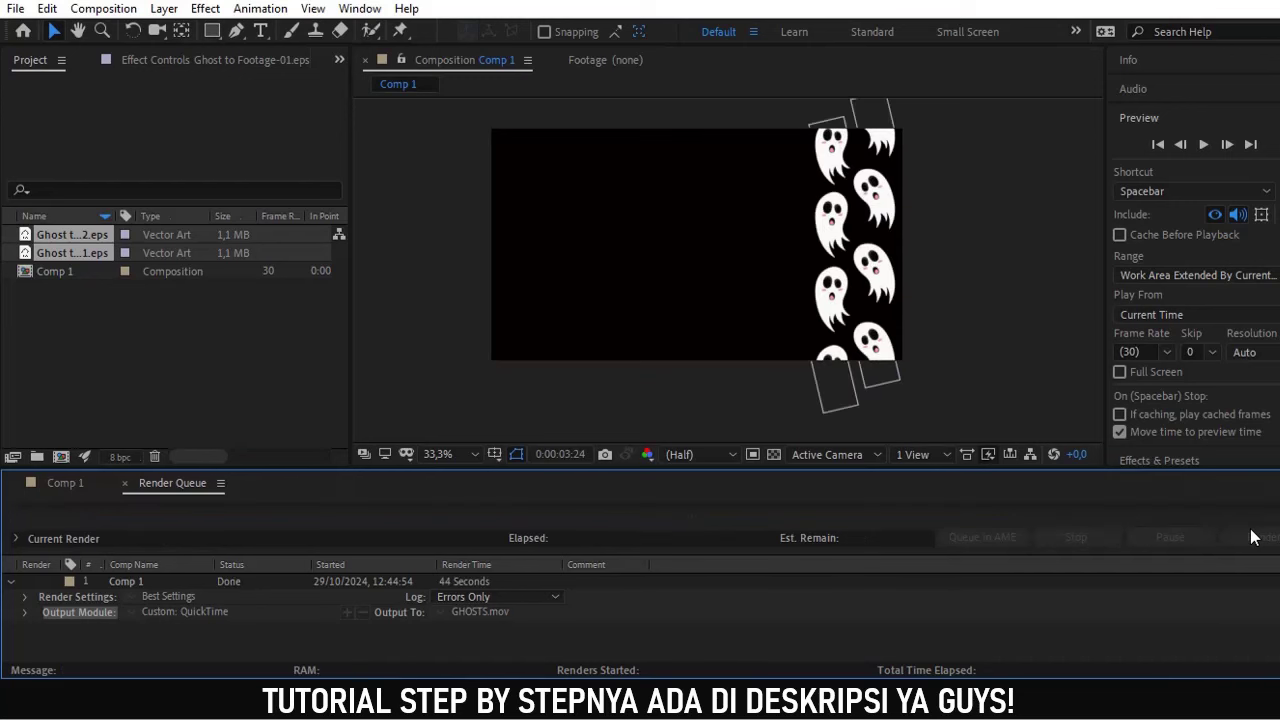
# Return to the Comp 1 timeline and play back the finished ghost animation
pyautogui.click(193, 343)
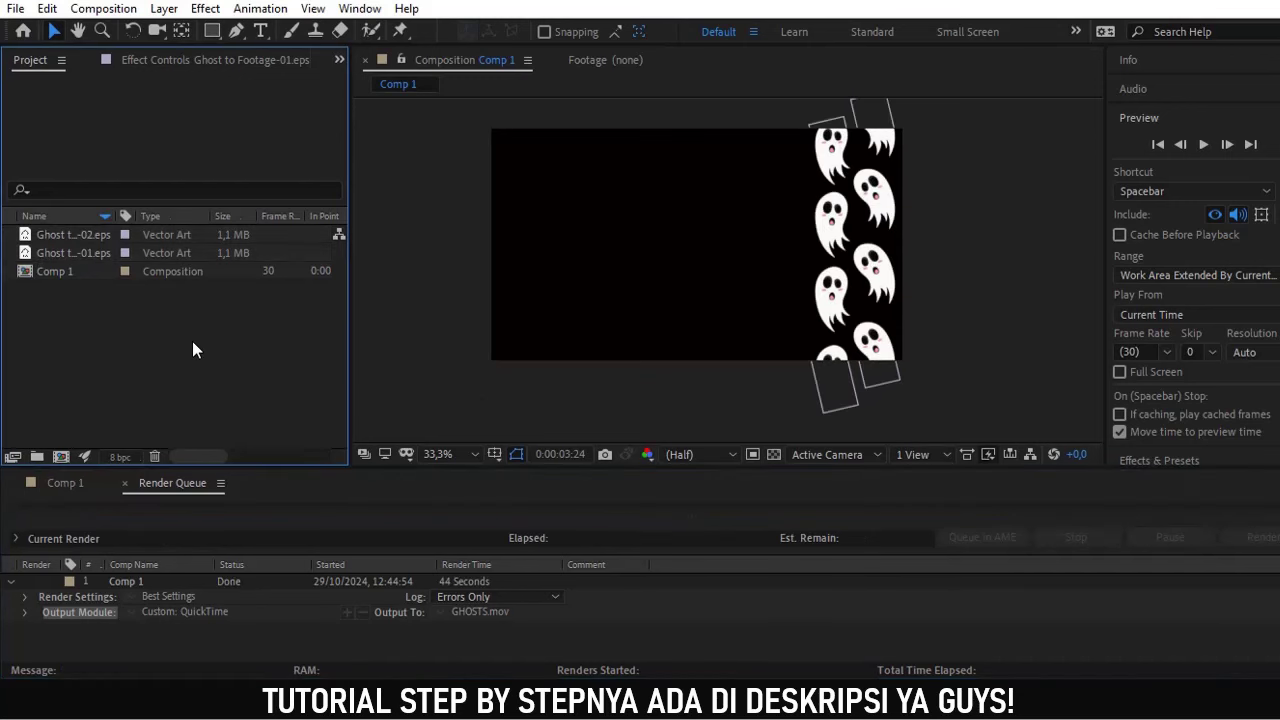
pyautogui.click(710, 287)
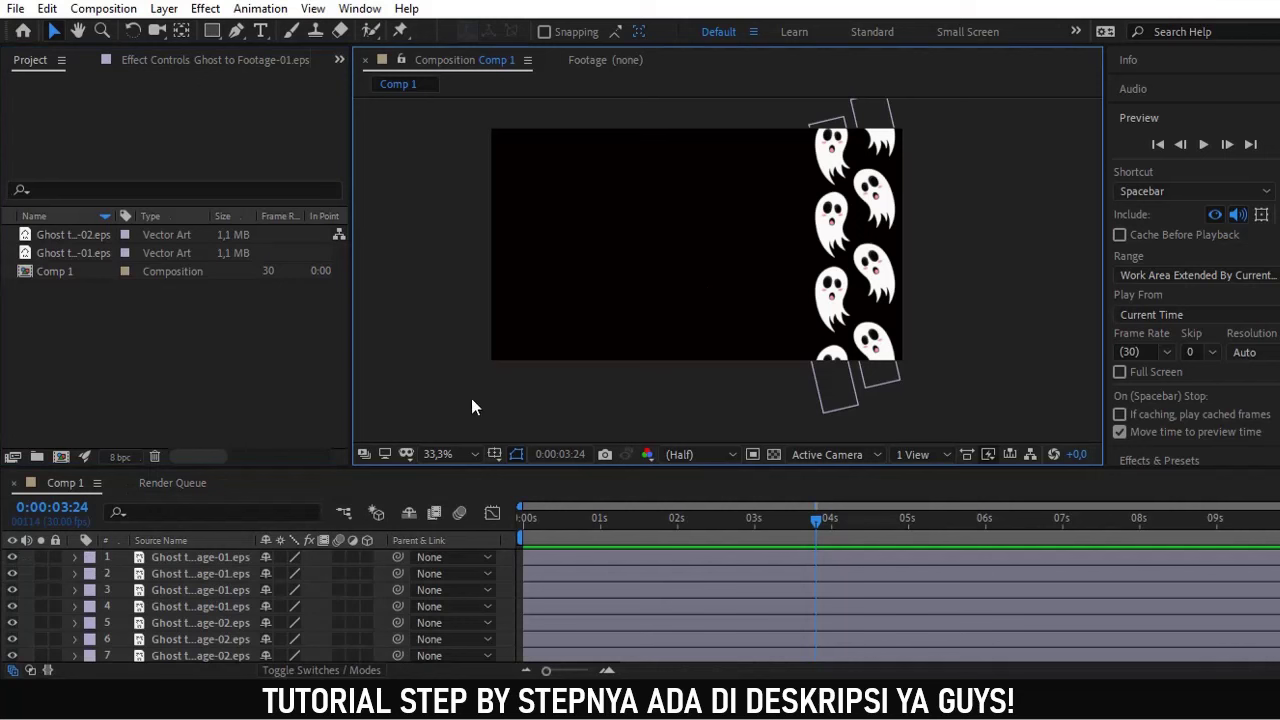
pyautogui.click(1203, 144)
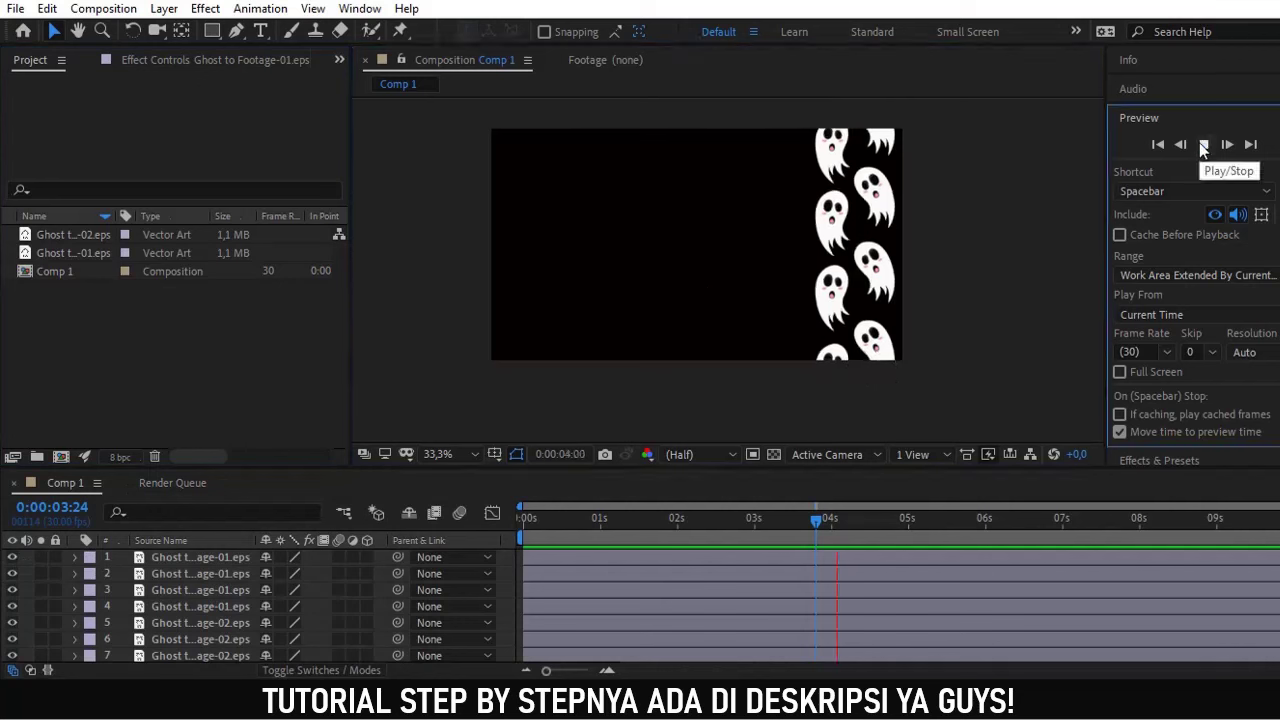